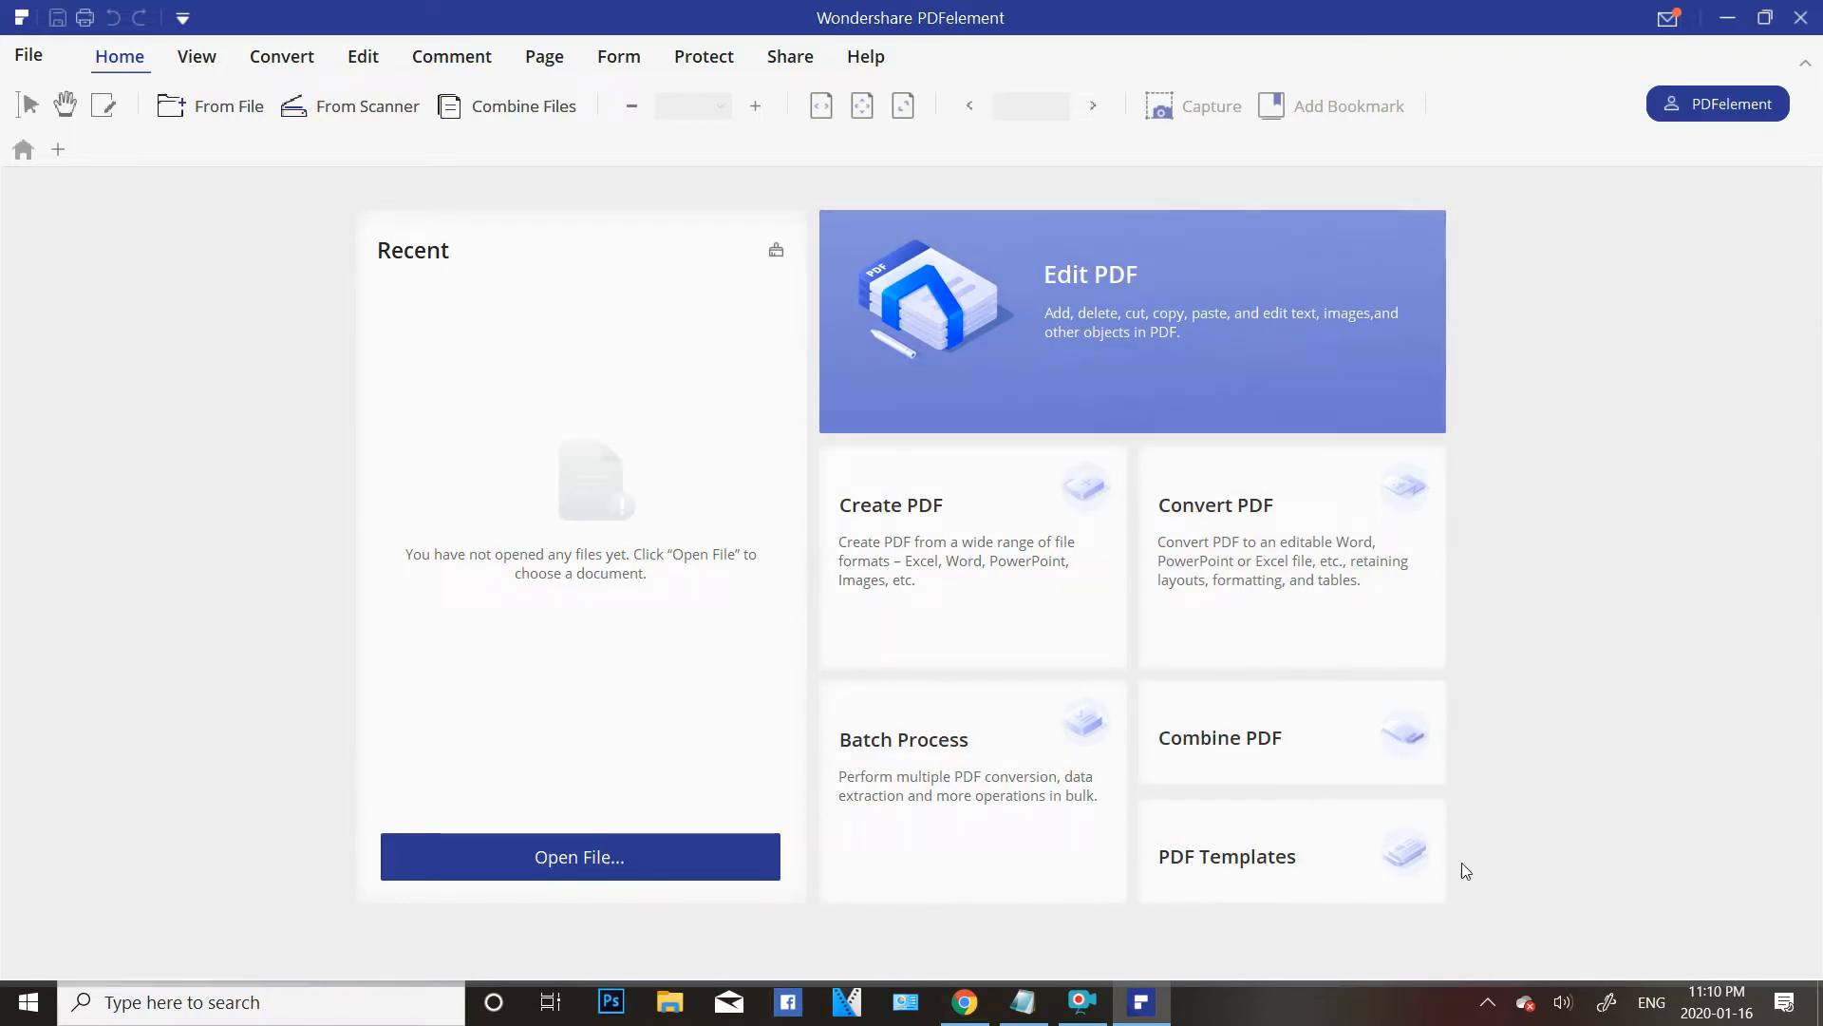
Create a blank PDF named doggypouch with Letter page size (8.5 x 11 in) and portrait orientation.
{"action": "left_click", "coordinate": [36, 57]}
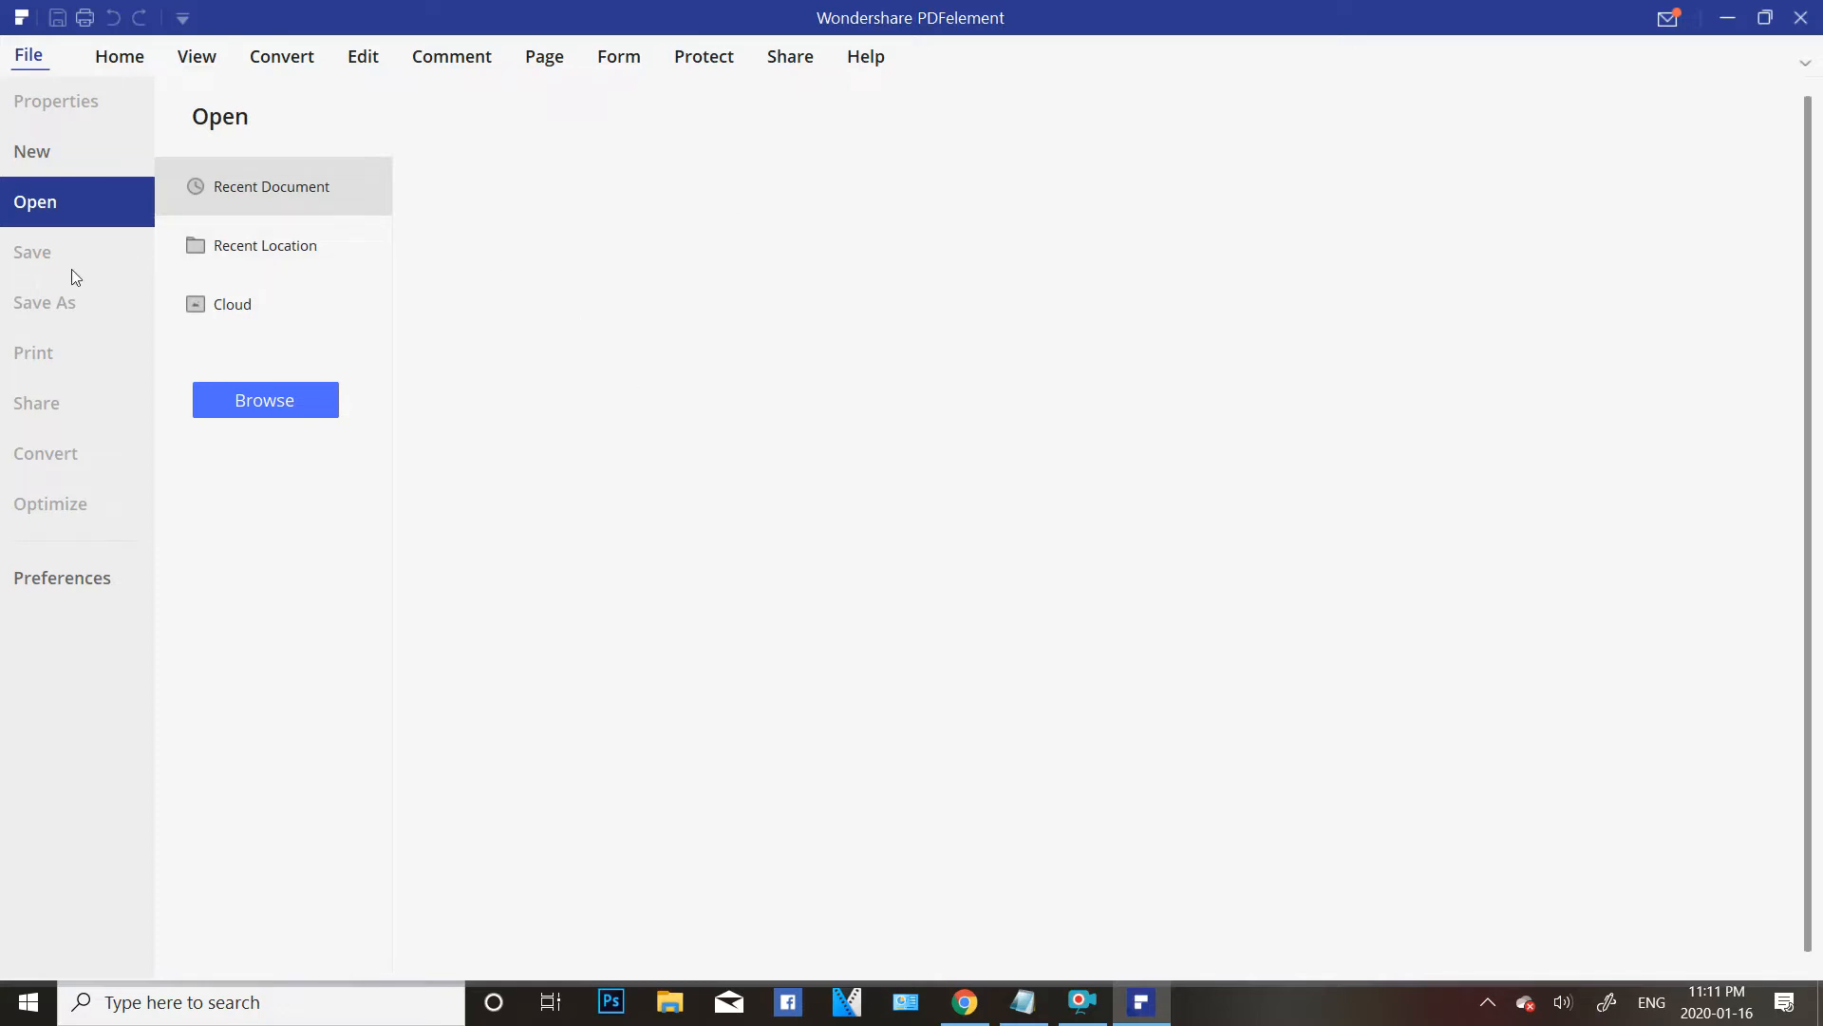
{"action": "left_click", "coordinate": [35, 154]}
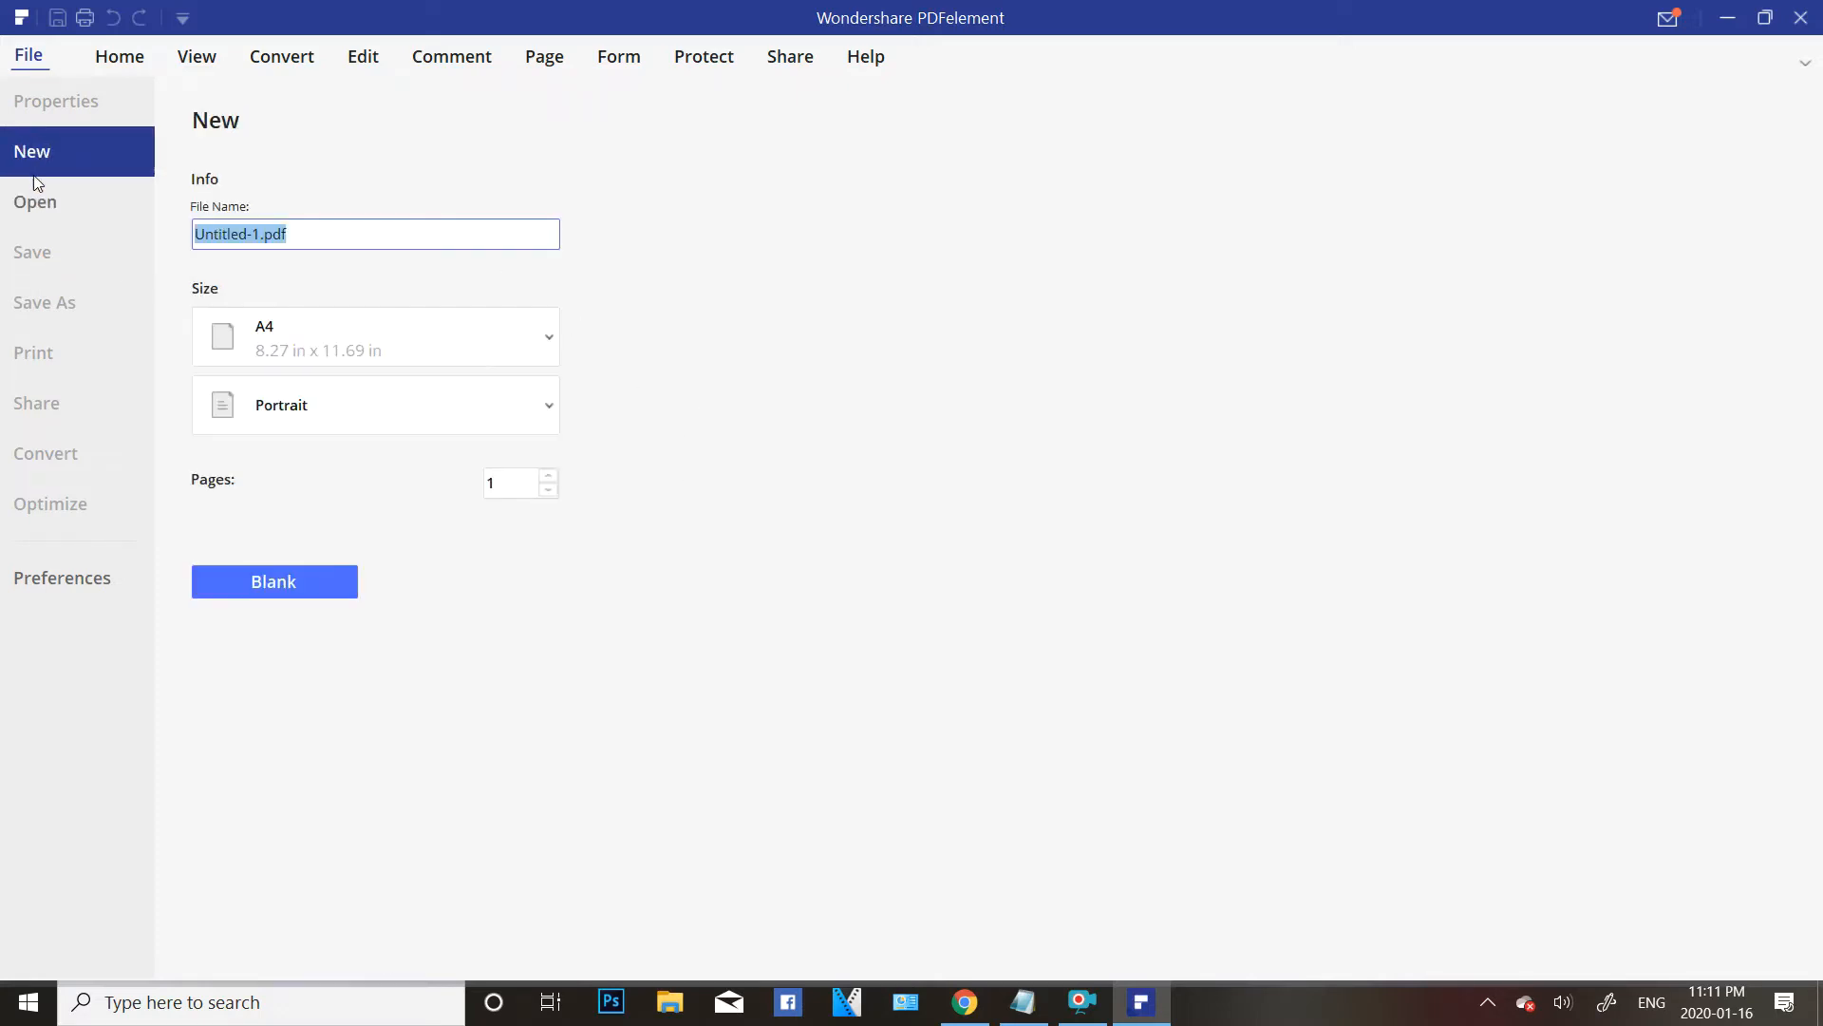
{"action": "type", "text": "dogg"}
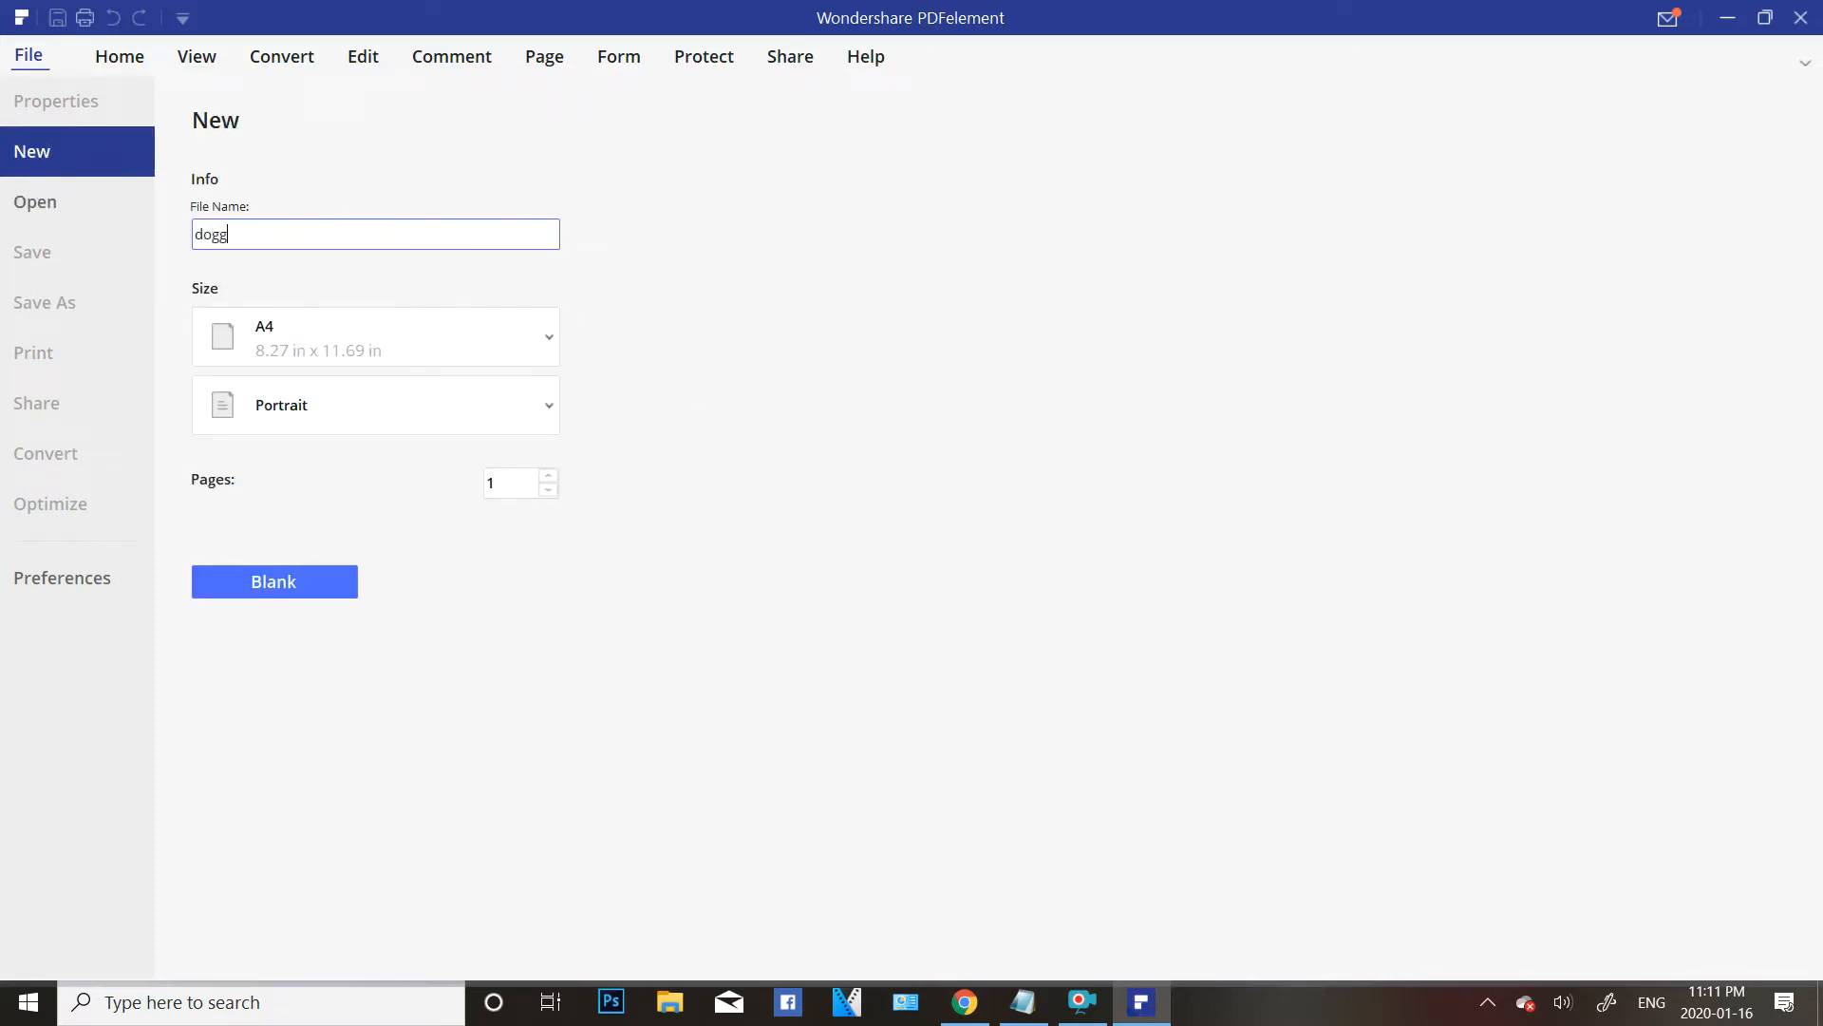
{"action": "type", "text": "ypouch"}
{"action": "left_click", "coordinate": [550, 407]}
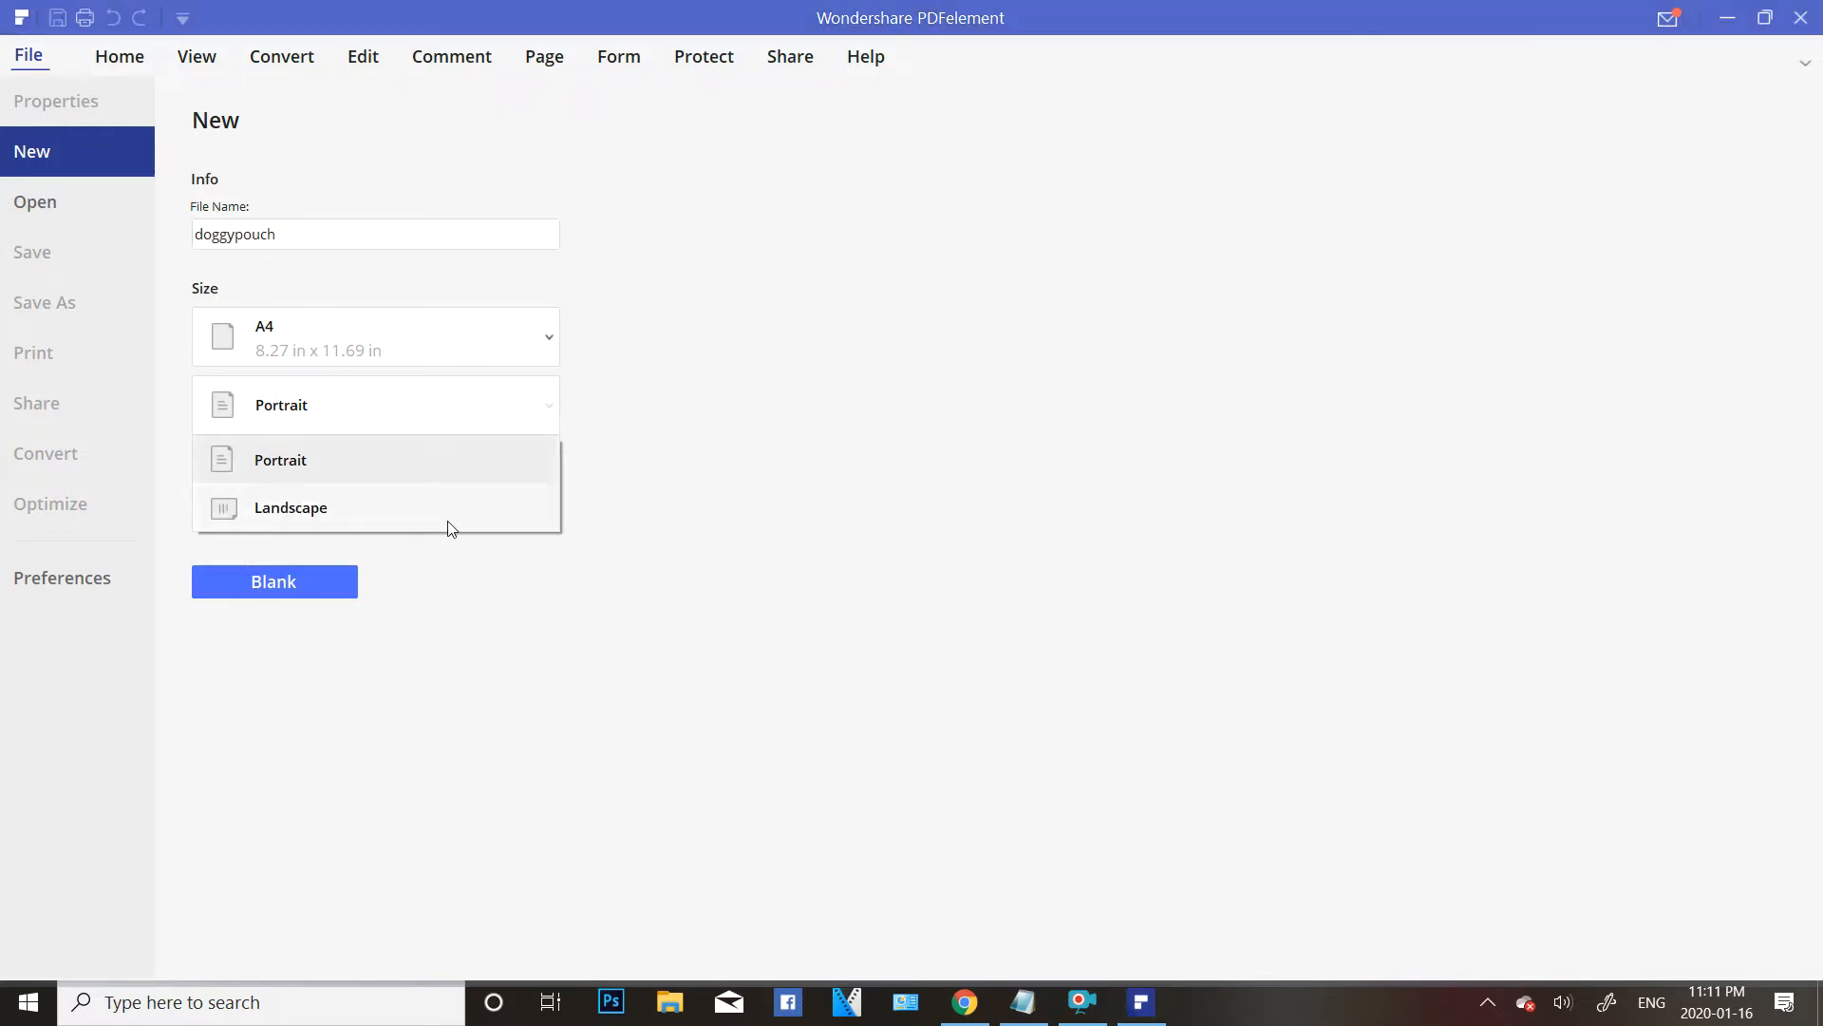
{"action": "left_click", "coordinate": [534, 459]}
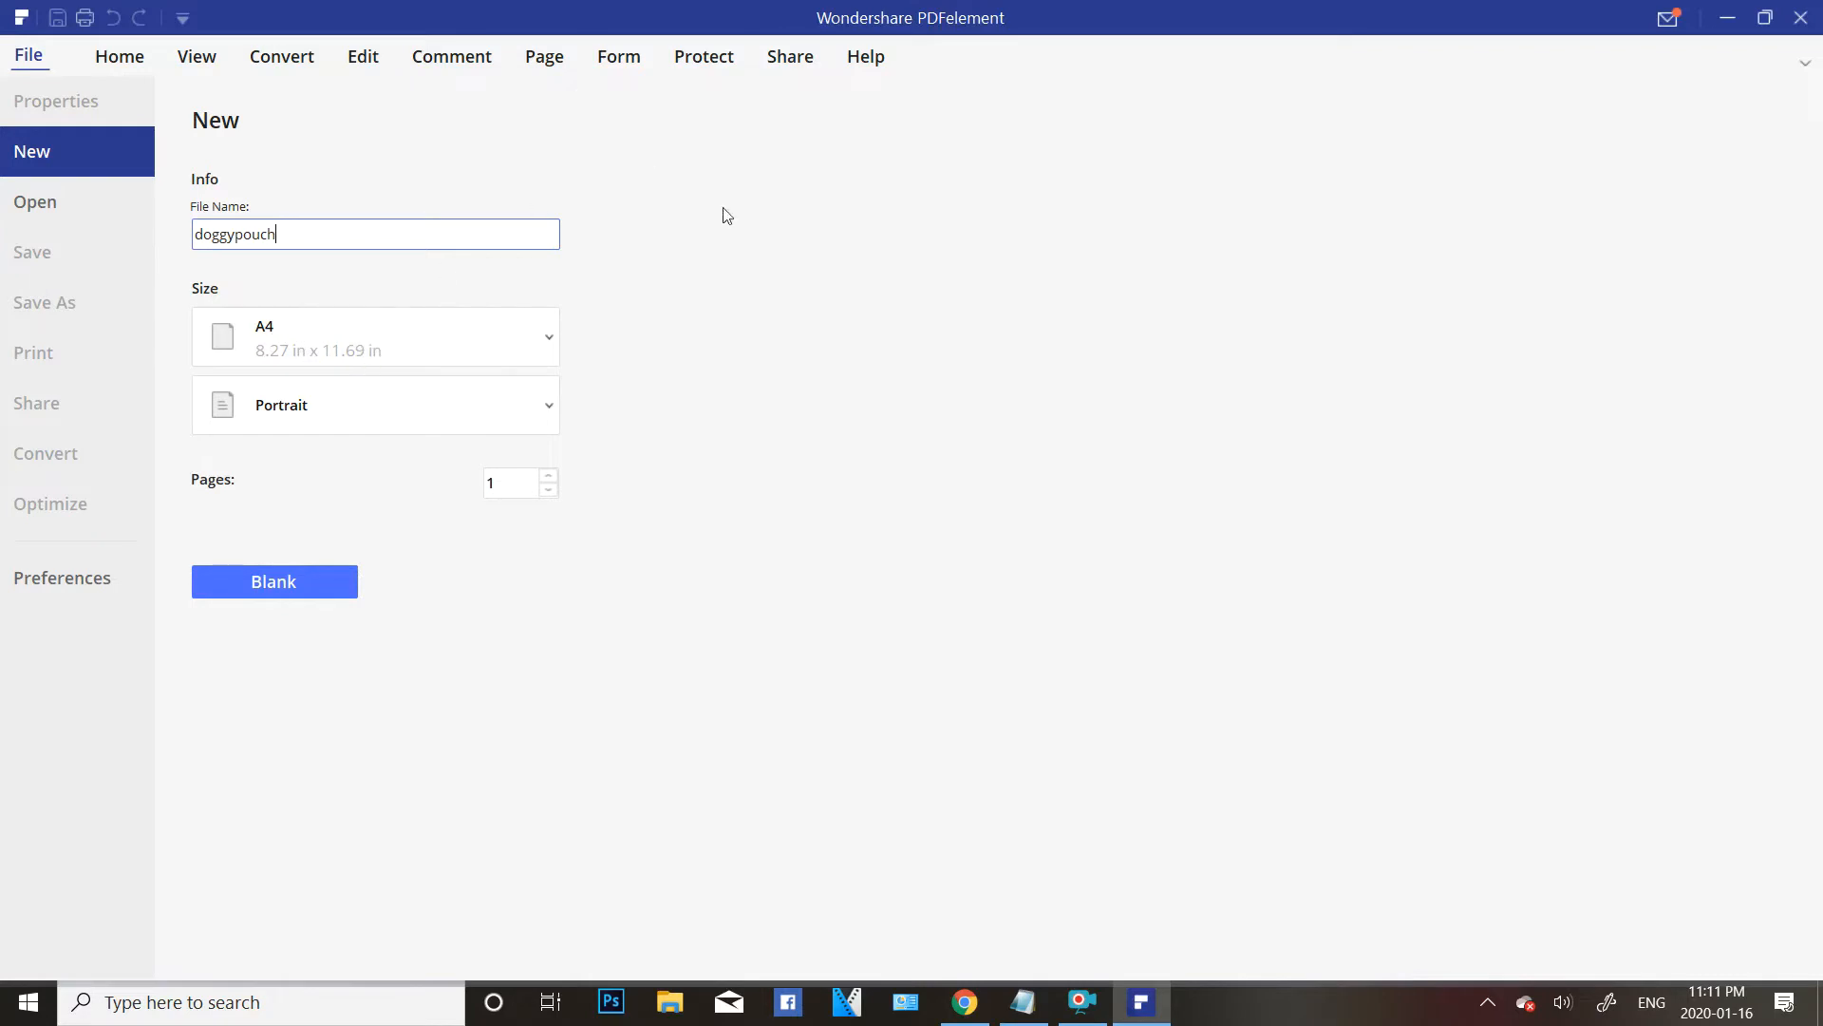
{"action": "left_click", "coordinate": [551, 342]}
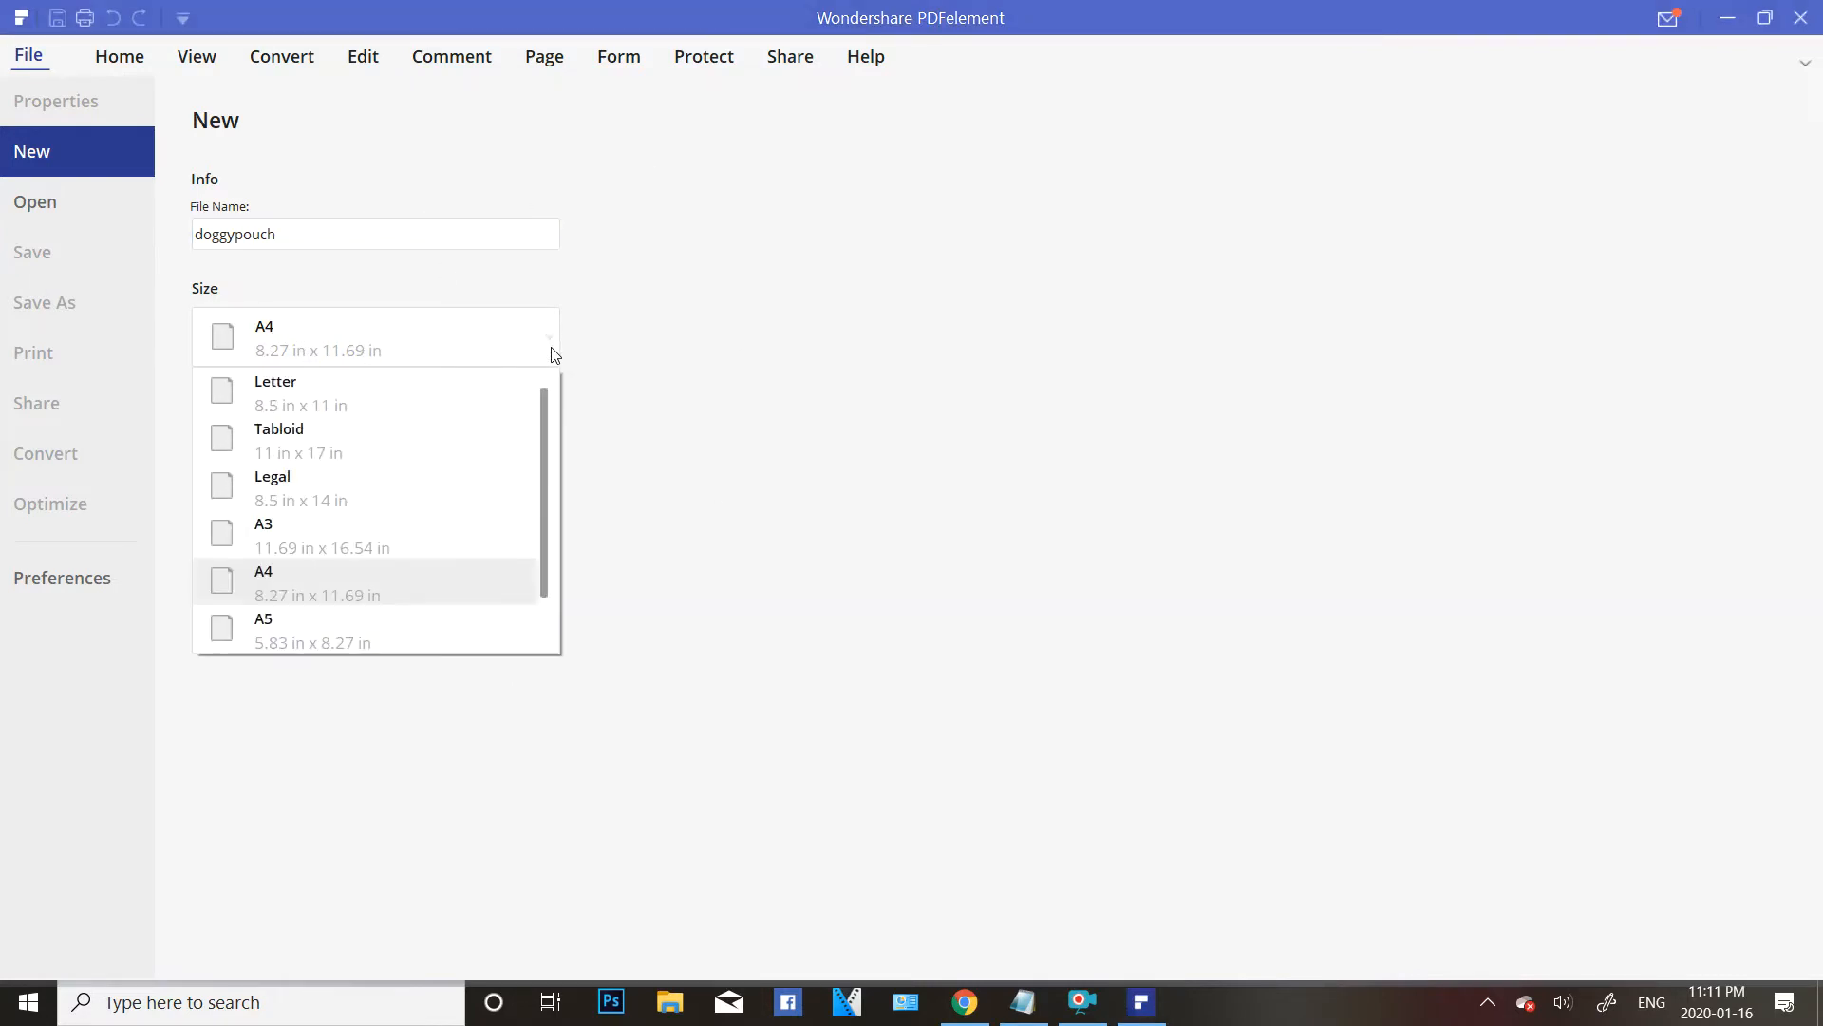
{"action": "left_click", "coordinate": [354, 399]}
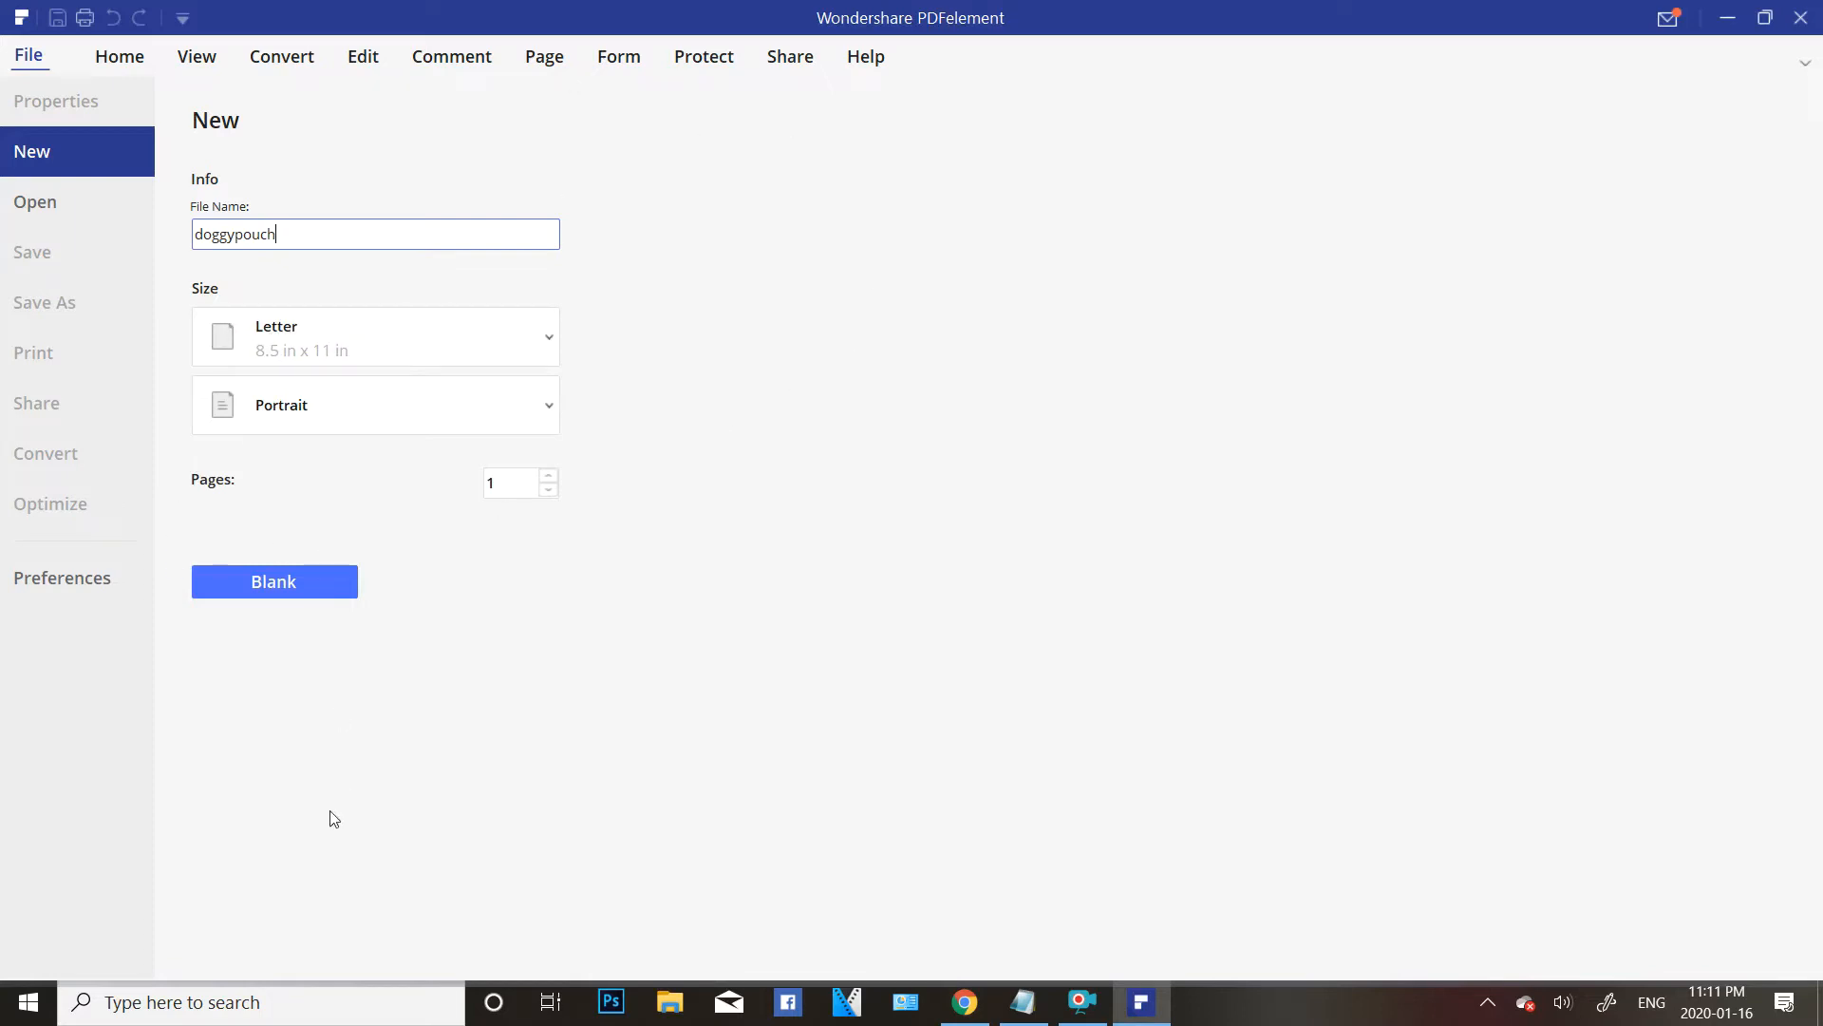
{"action": "left_click", "coordinate": [264, 581]}
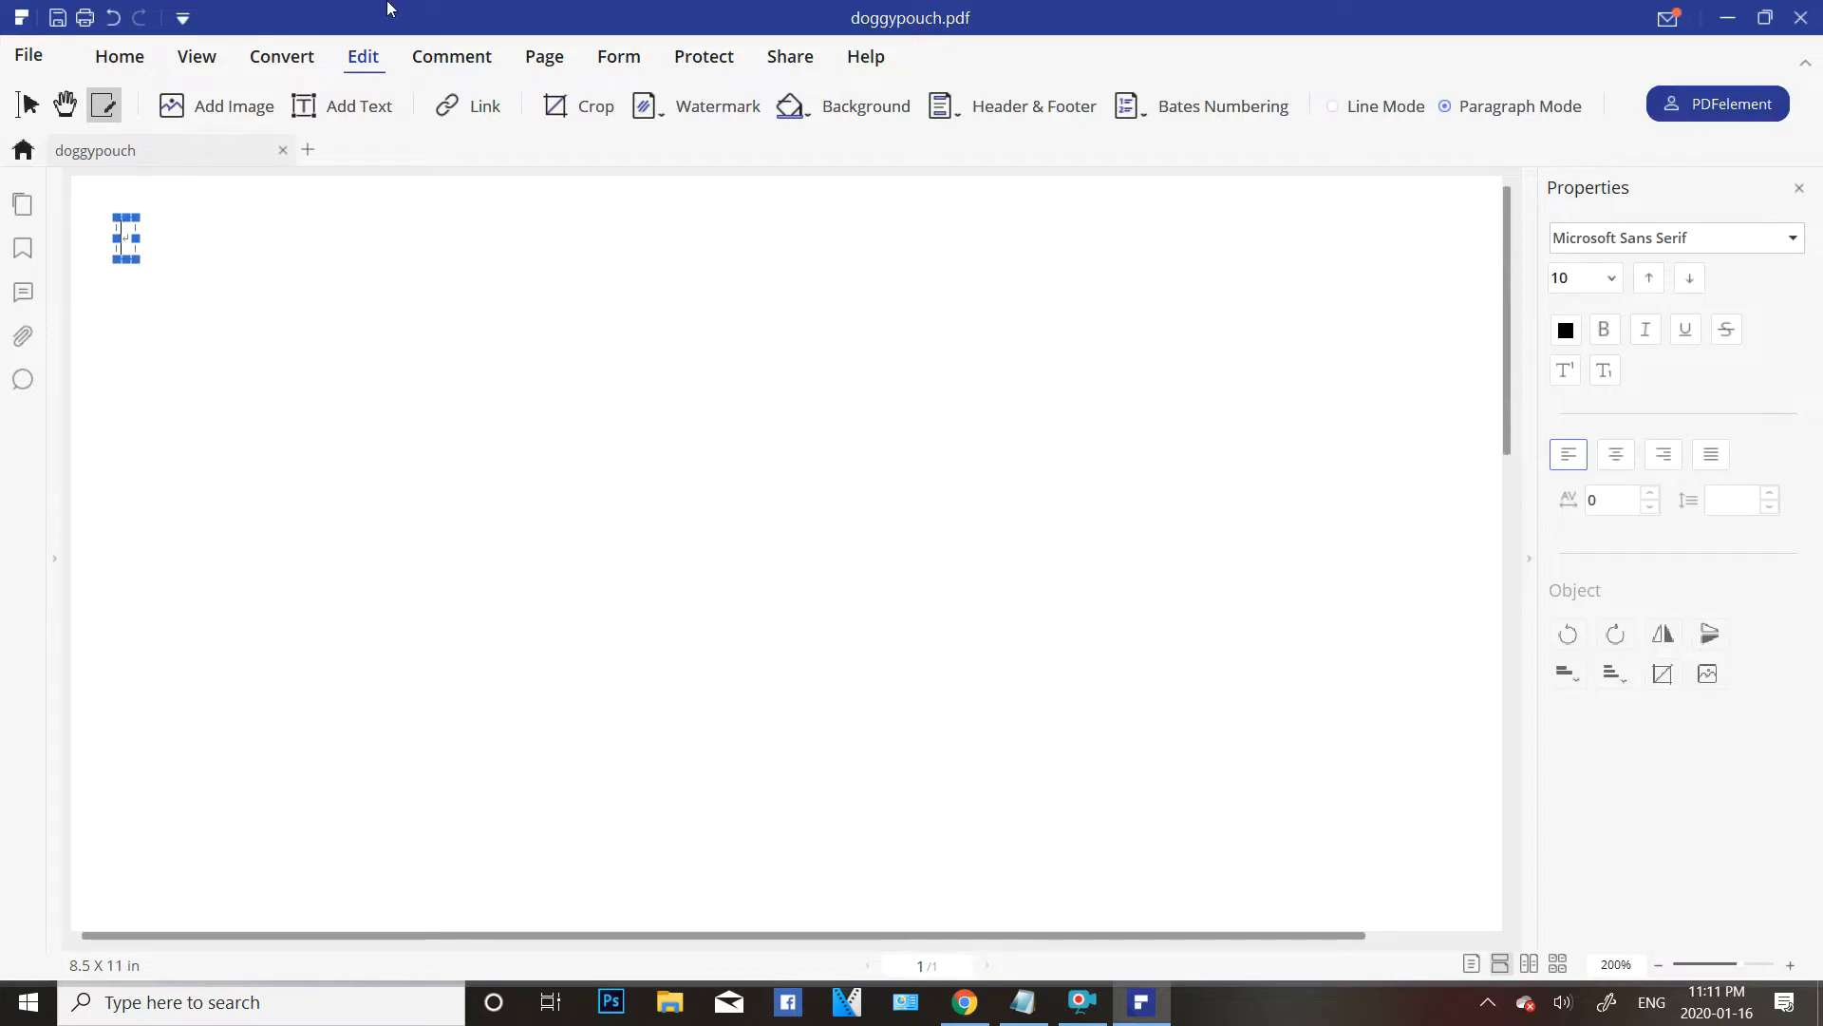
Look over the blank page at different zoom levels, moving around it with the Hand tool.
{"action": "key", "text": "ctrl+minus"}
{"action": "key", "text": "ctrl+minus"}
{"action": "key", "text": "ctrl+minus"}
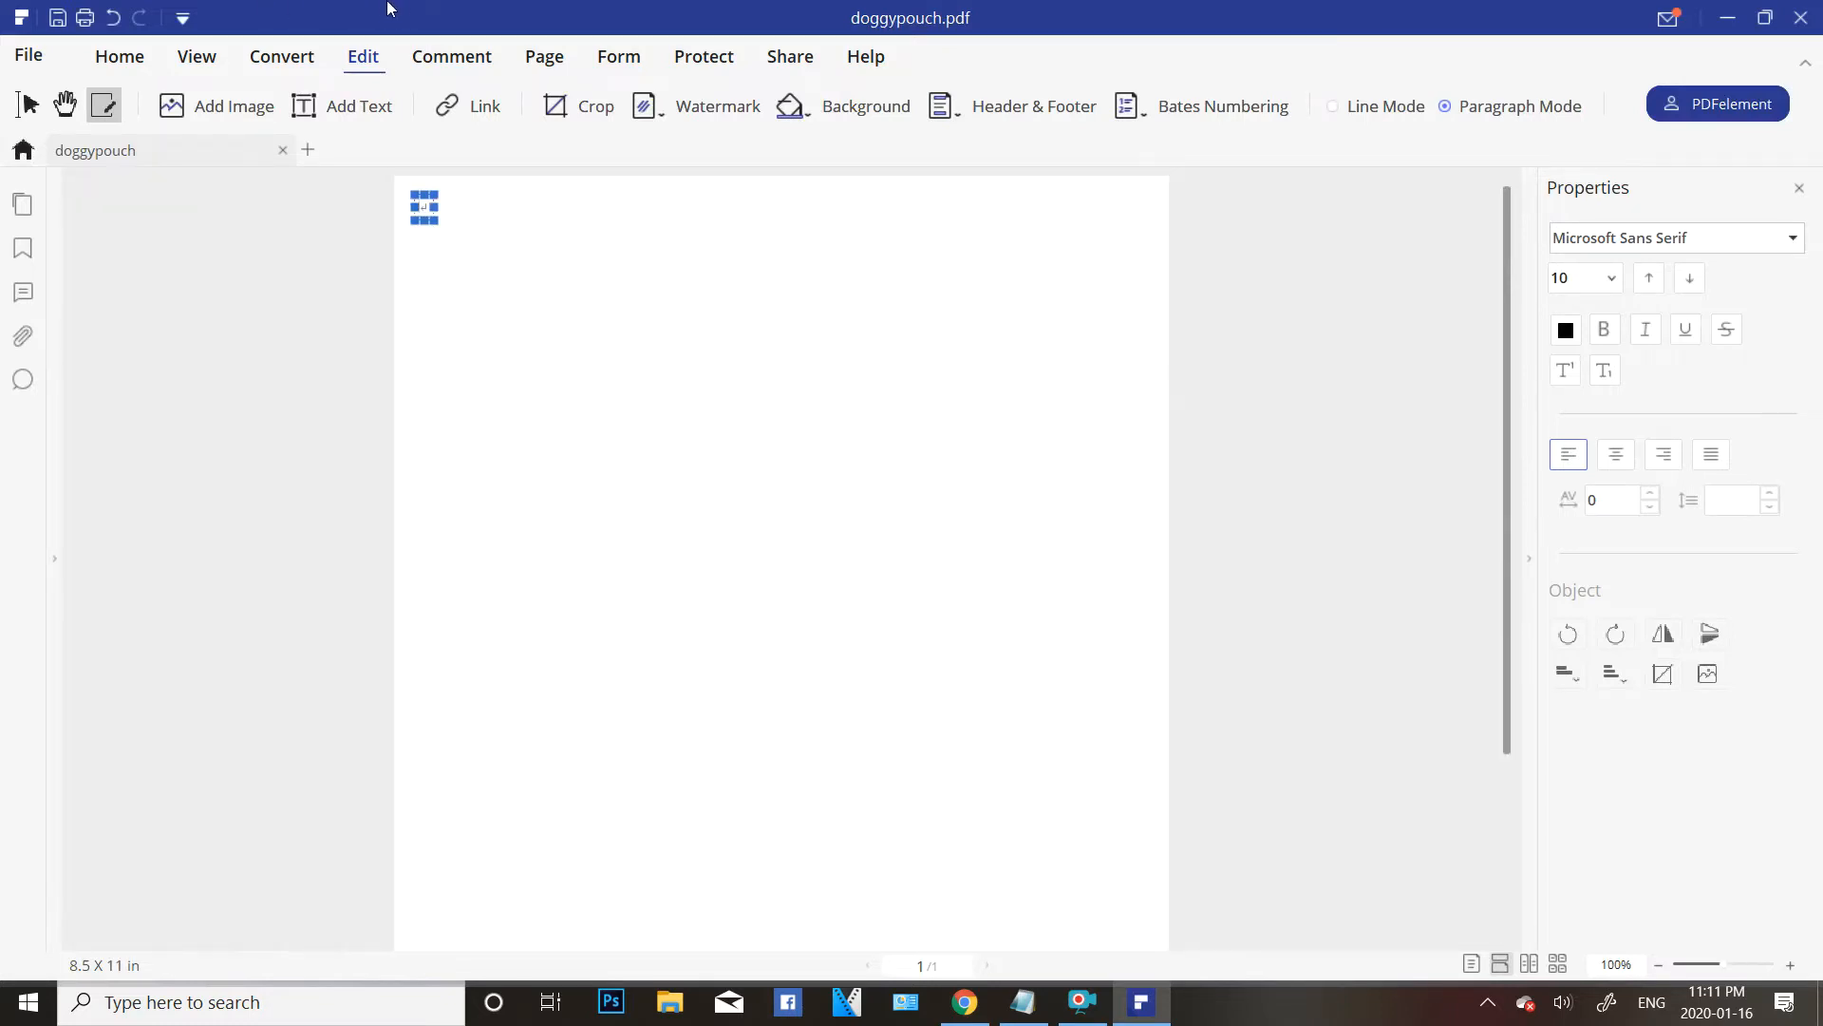
{"action": "key", "text": "ctrl+minus"}
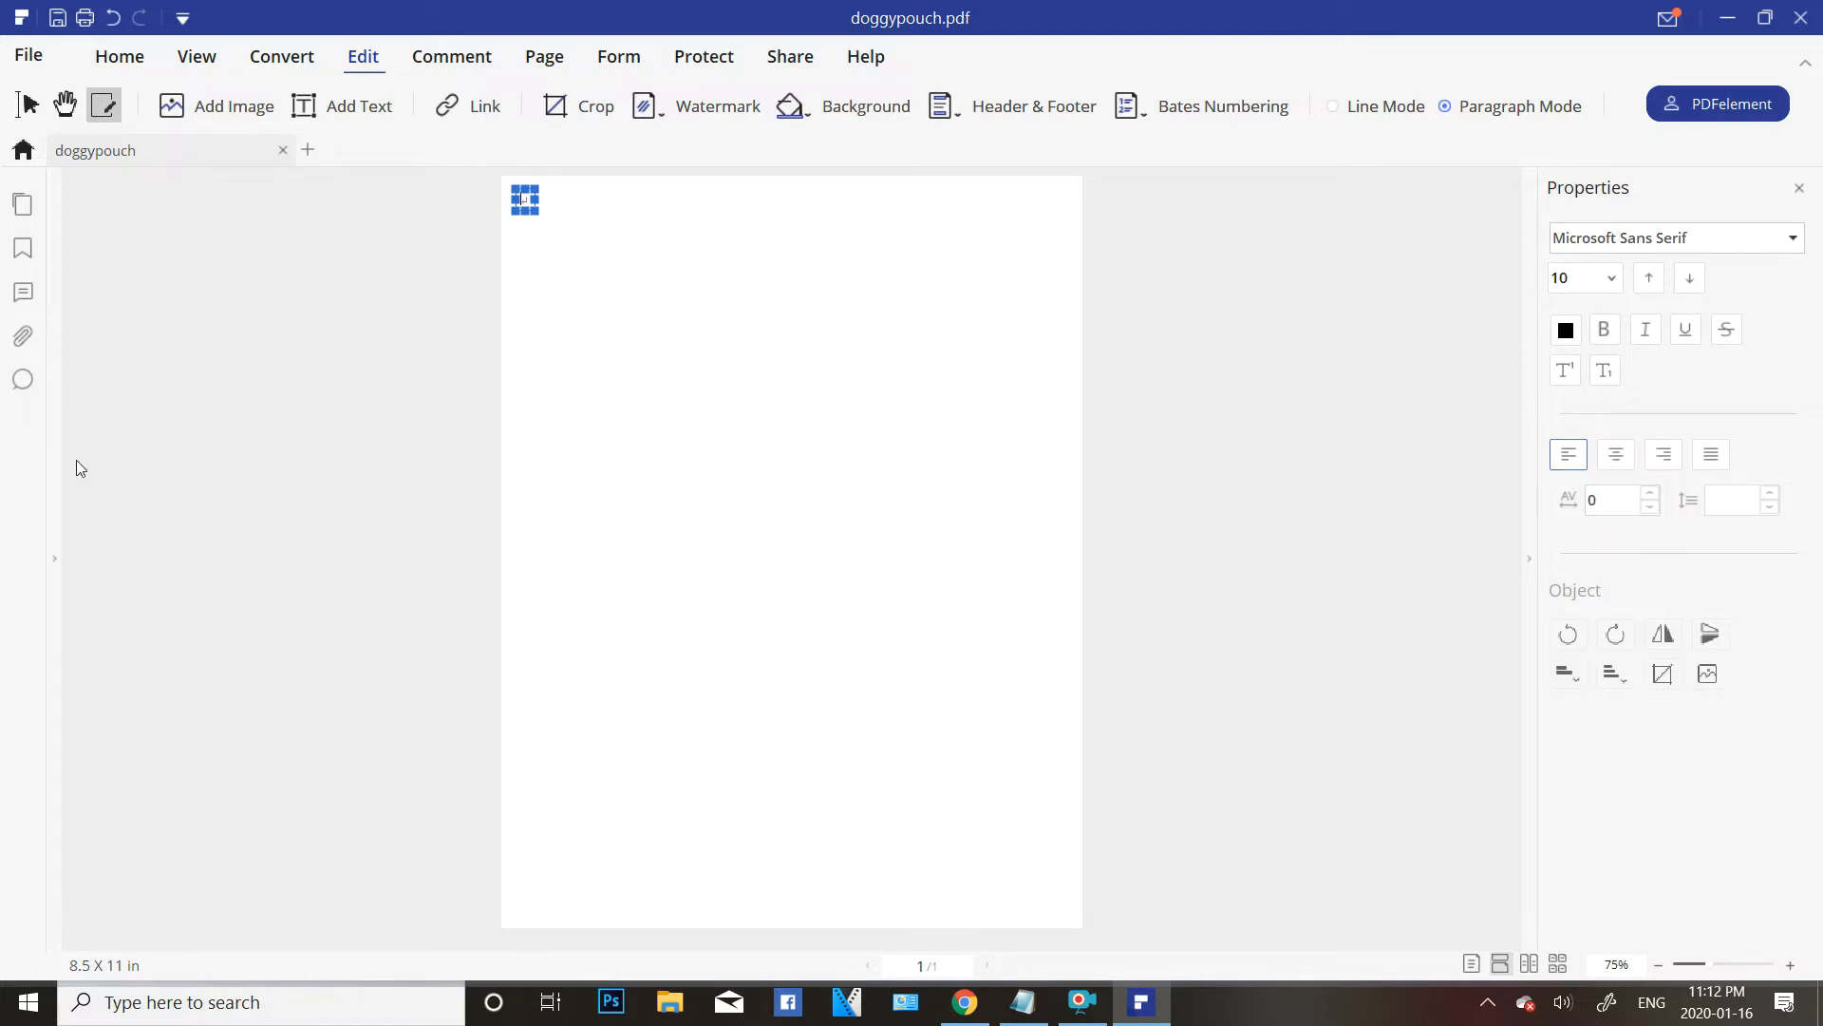
{"action": "left_click", "coordinate": [30, 105]}
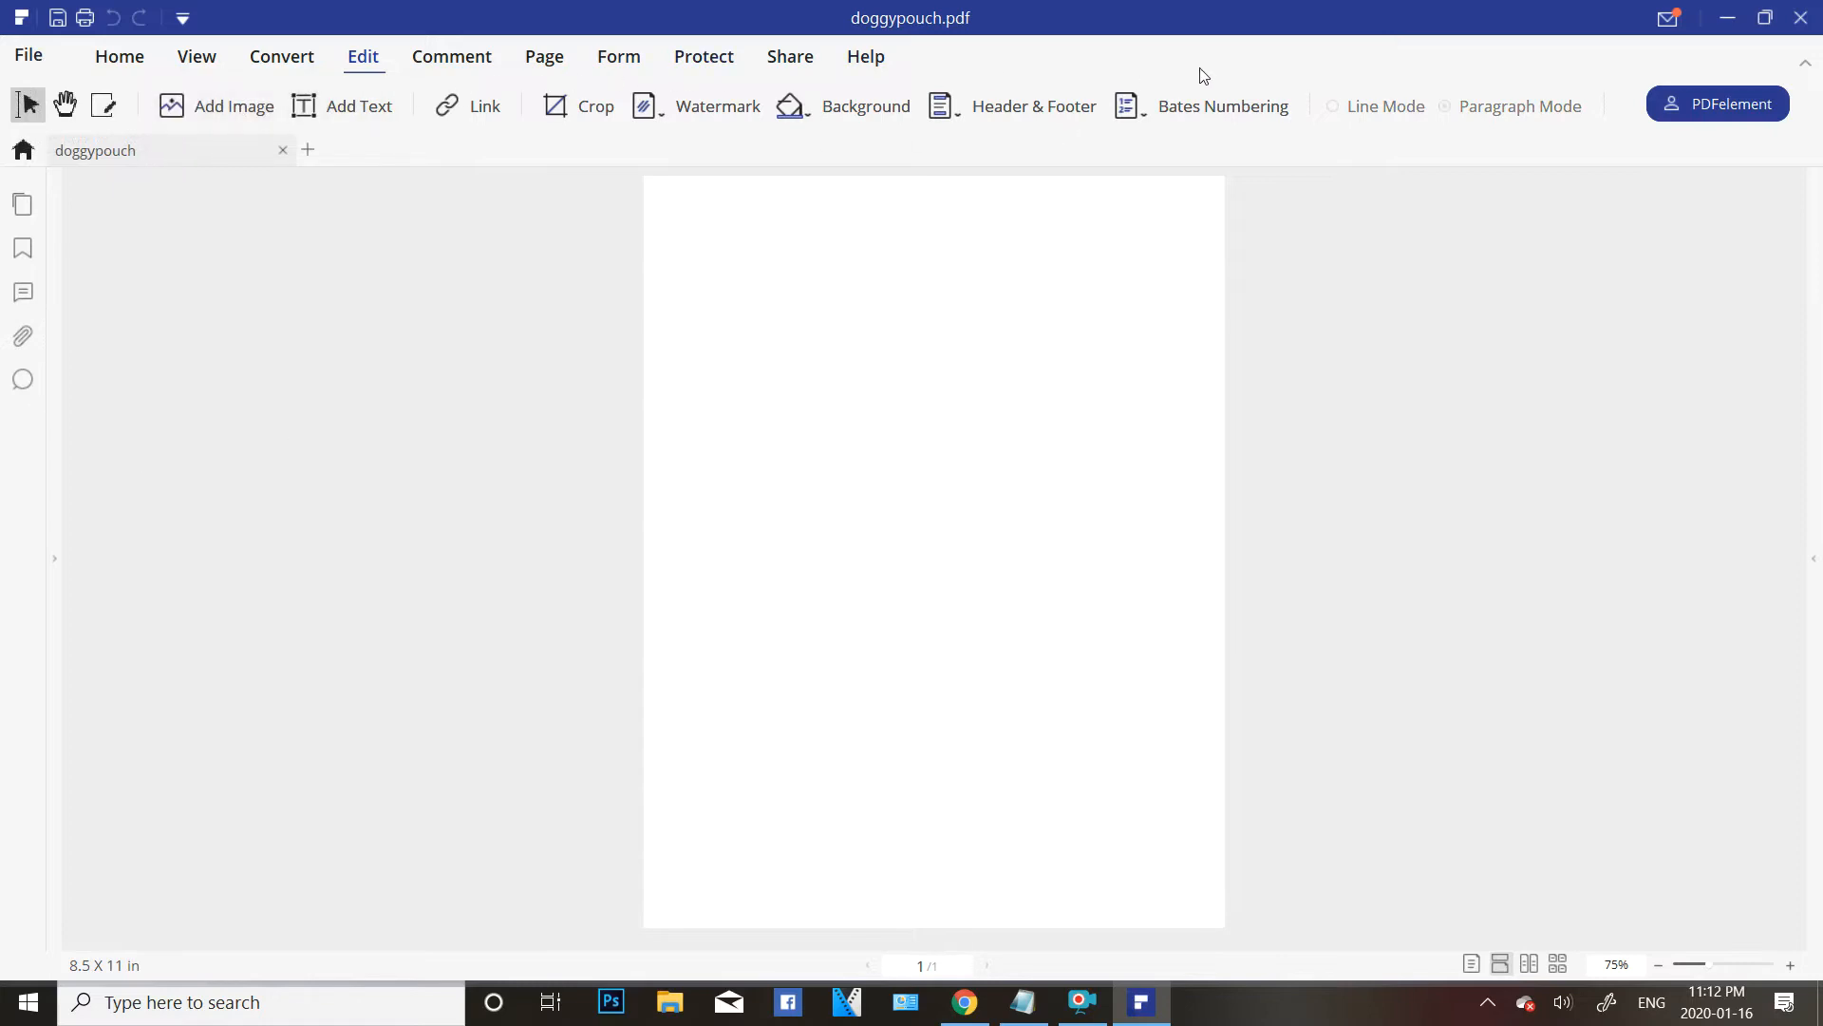
{"action": "left_click", "coordinate": [66, 106]}
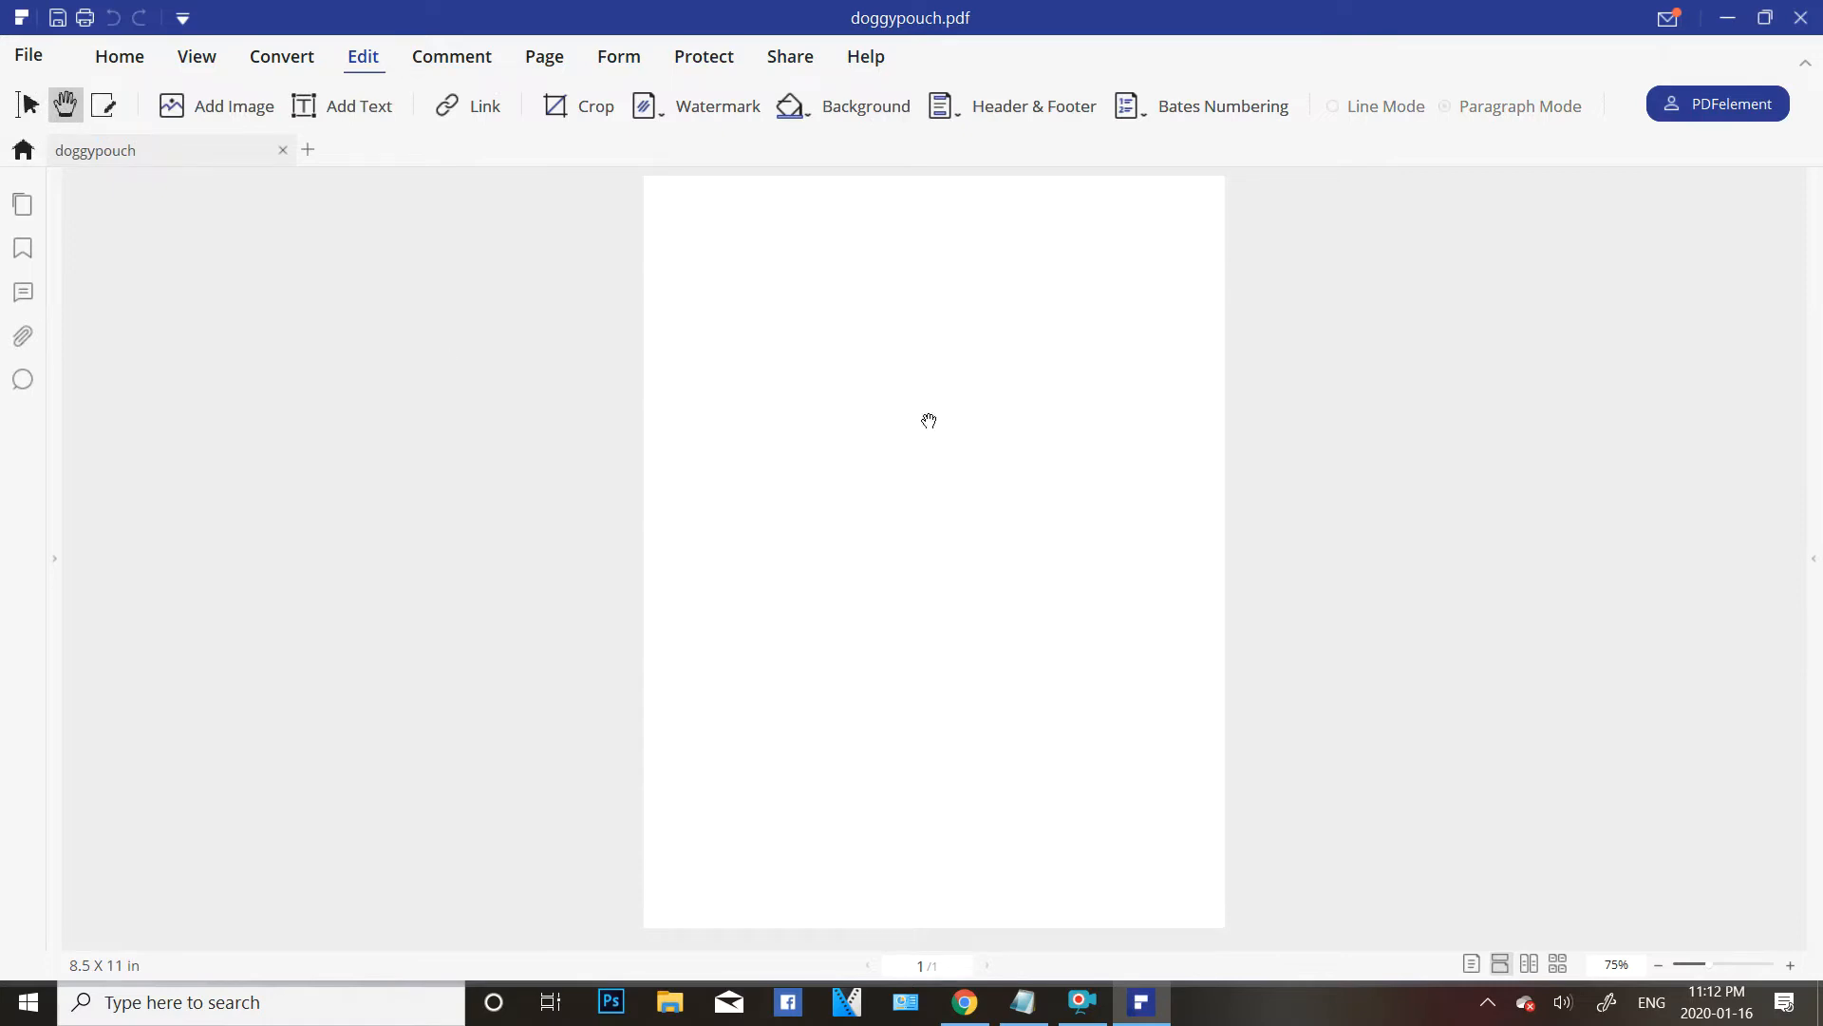
{"action": "scroll", "coordinate": [610, 482], "scroll_direction": "up", "scroll_amount": 3}
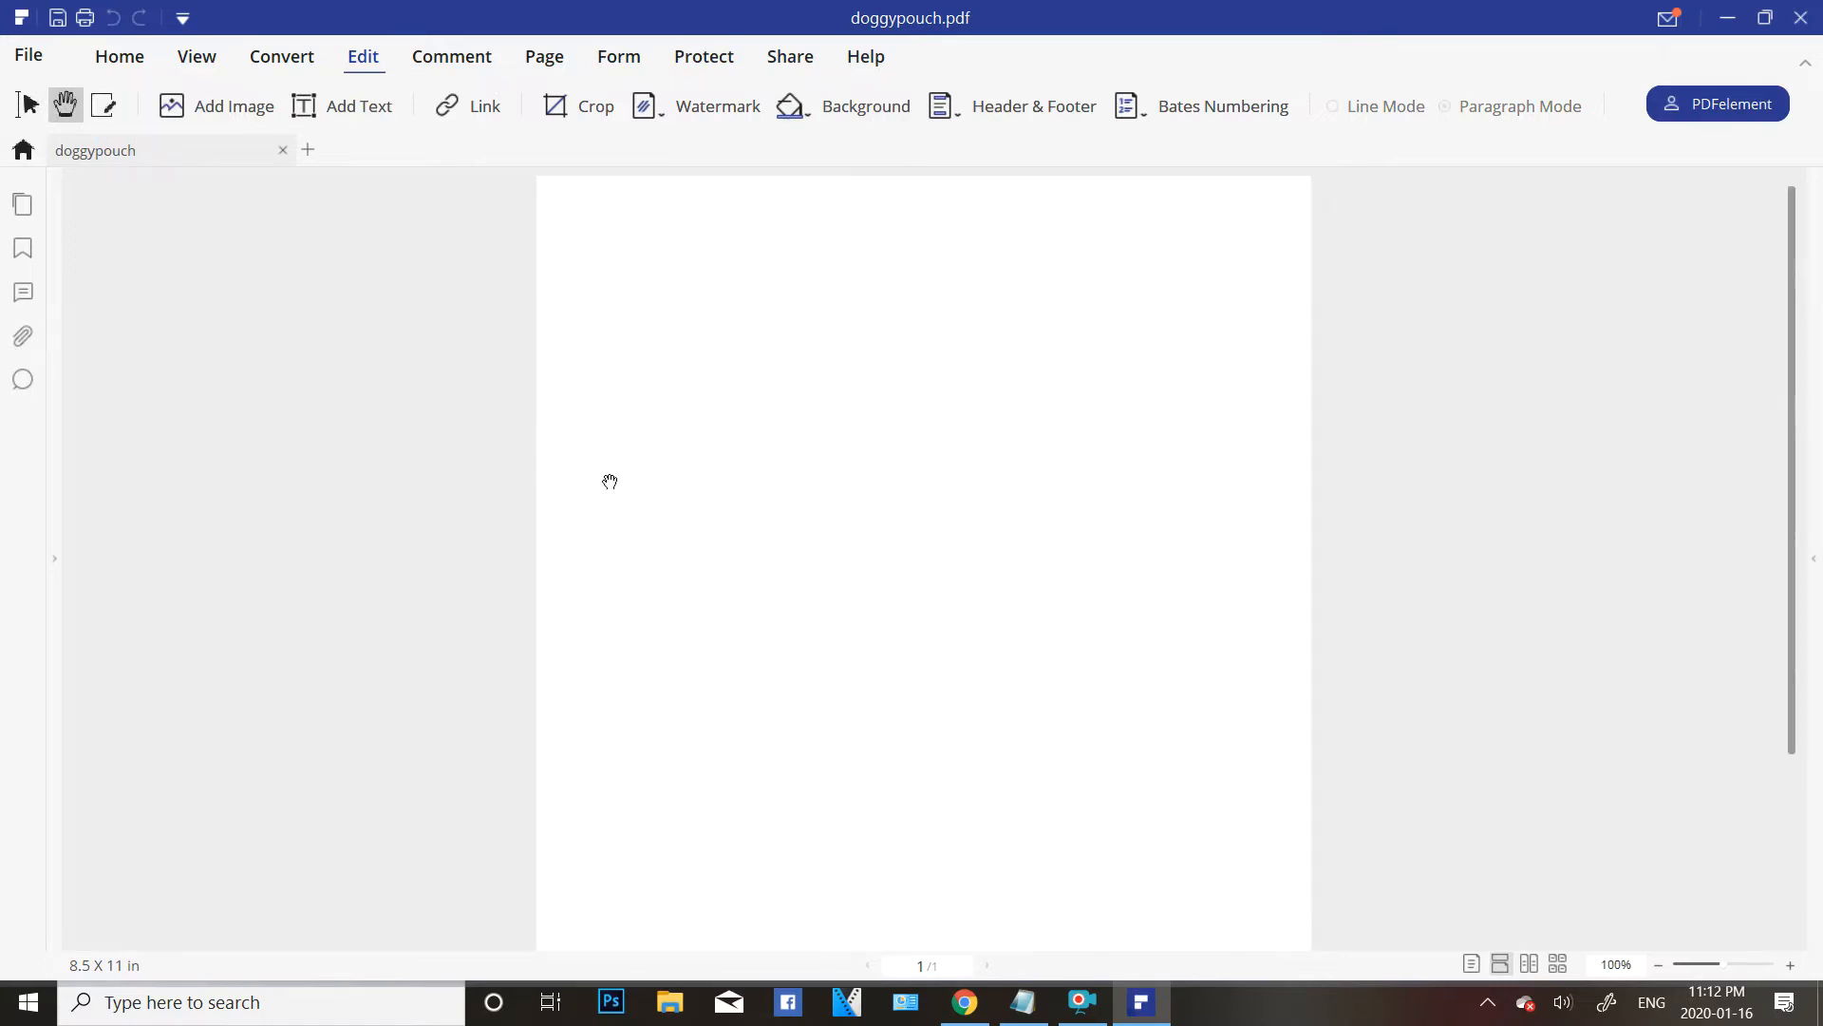
{"action": "left_click_drag", "start_coordinate": [735, 723], "coordinate": [729, 373]}
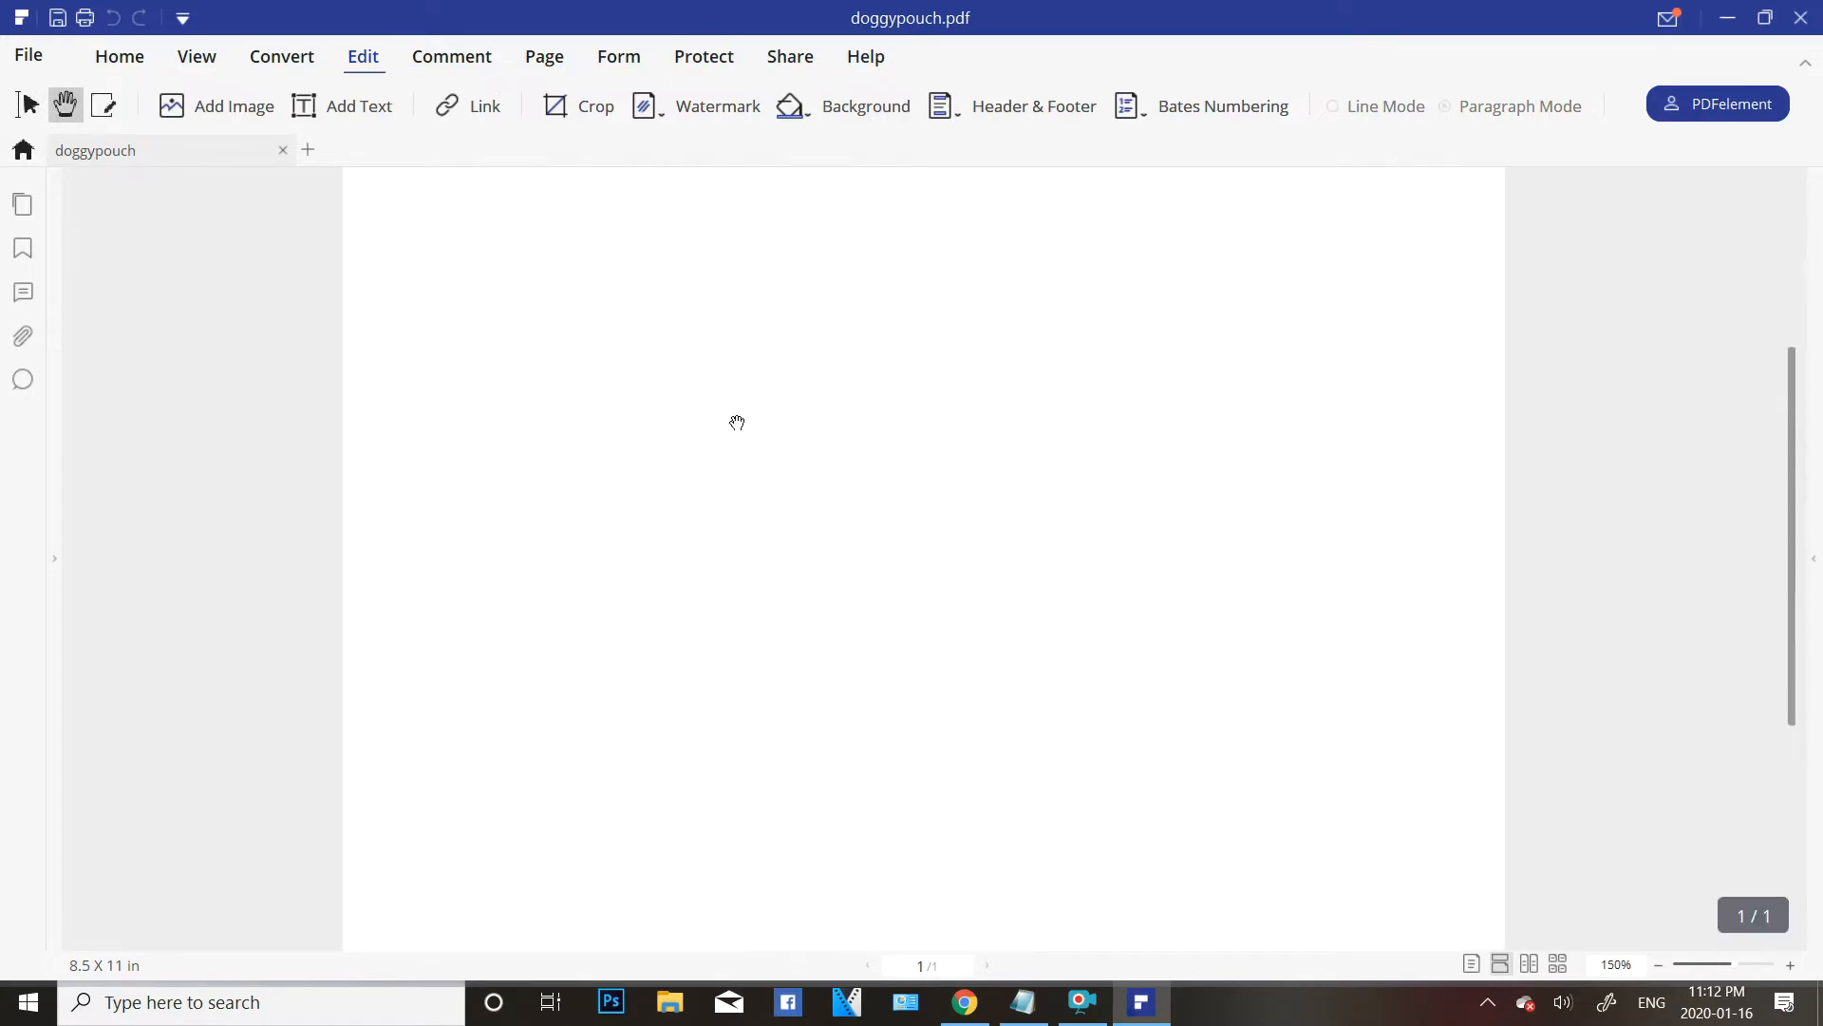
{"action": "left_click_drag", "start_coordinate": [798, 755], "coordinate": [783, 446]}
{"action": "left_click_drag", "start_coordinate": [798, 659], "coordinate": [796, 796]}
{"action": "left_click_drag", "start_coordinate": [788, 325], "coordinate": [813, 497]}
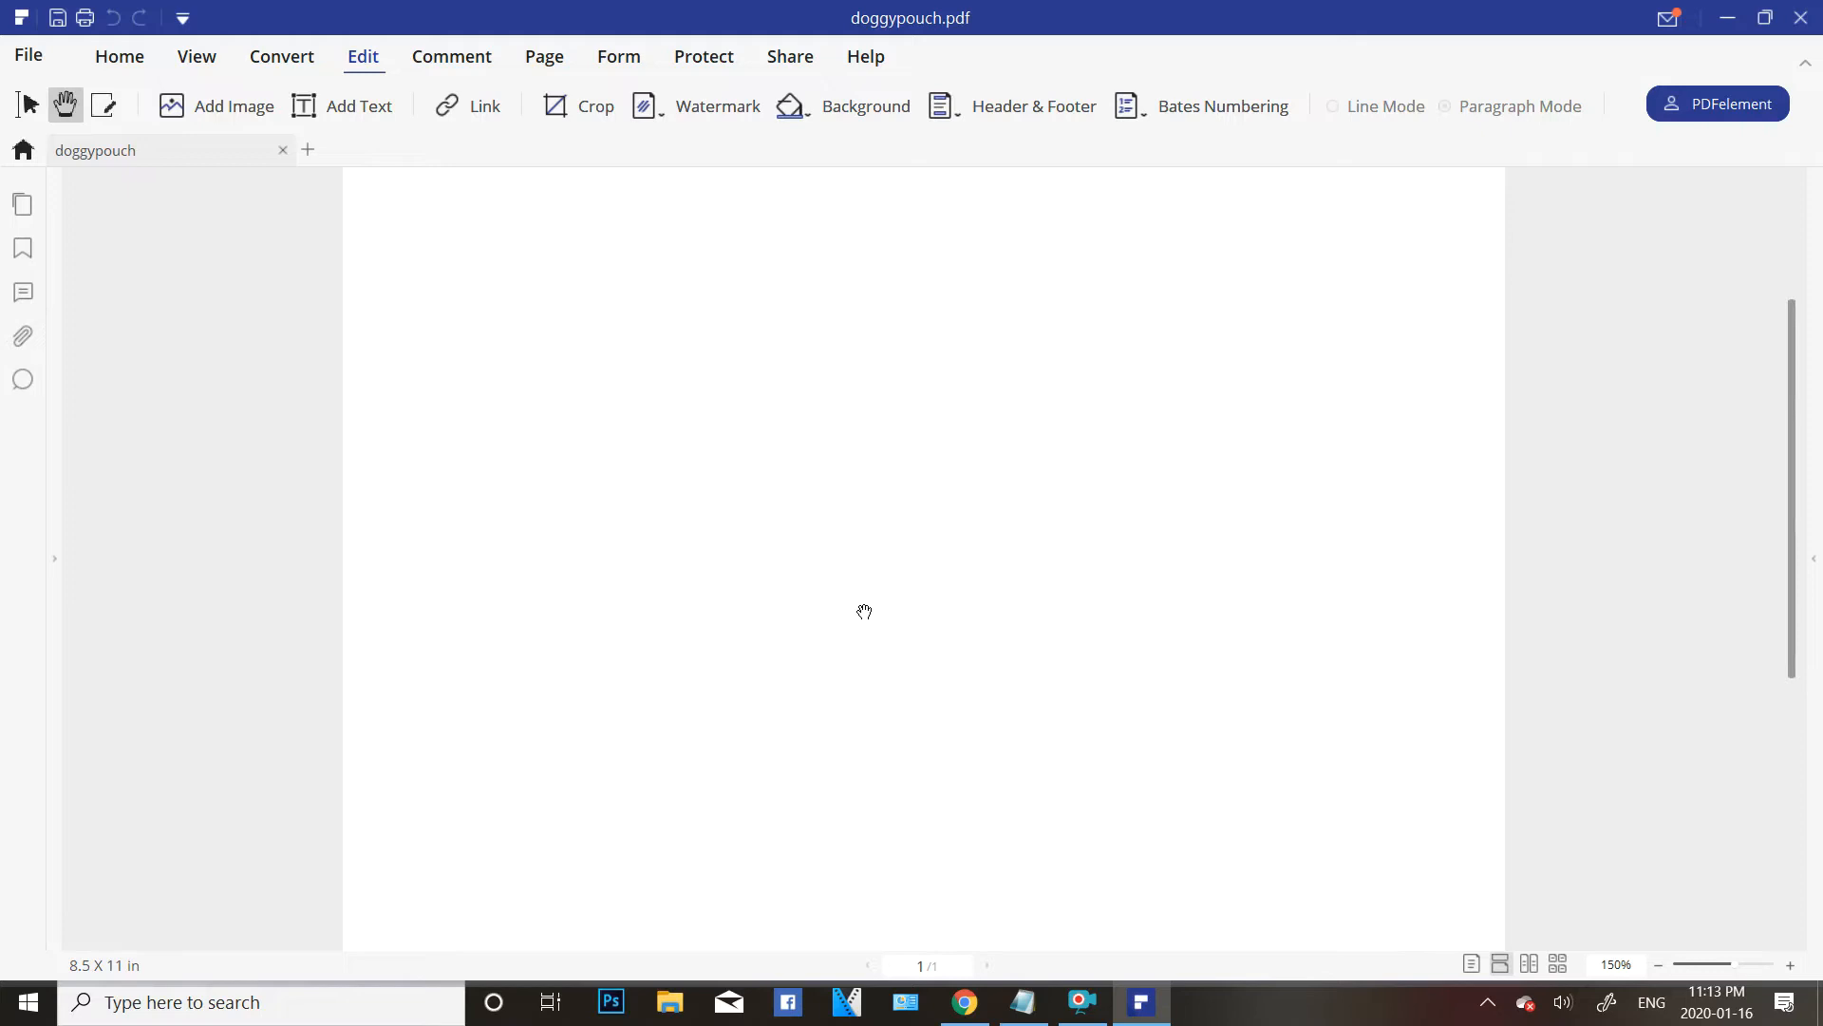
{"action": "scroll", "coordinate": [152, 575], "scroll_direction": "down", "scroll_amount": 2}
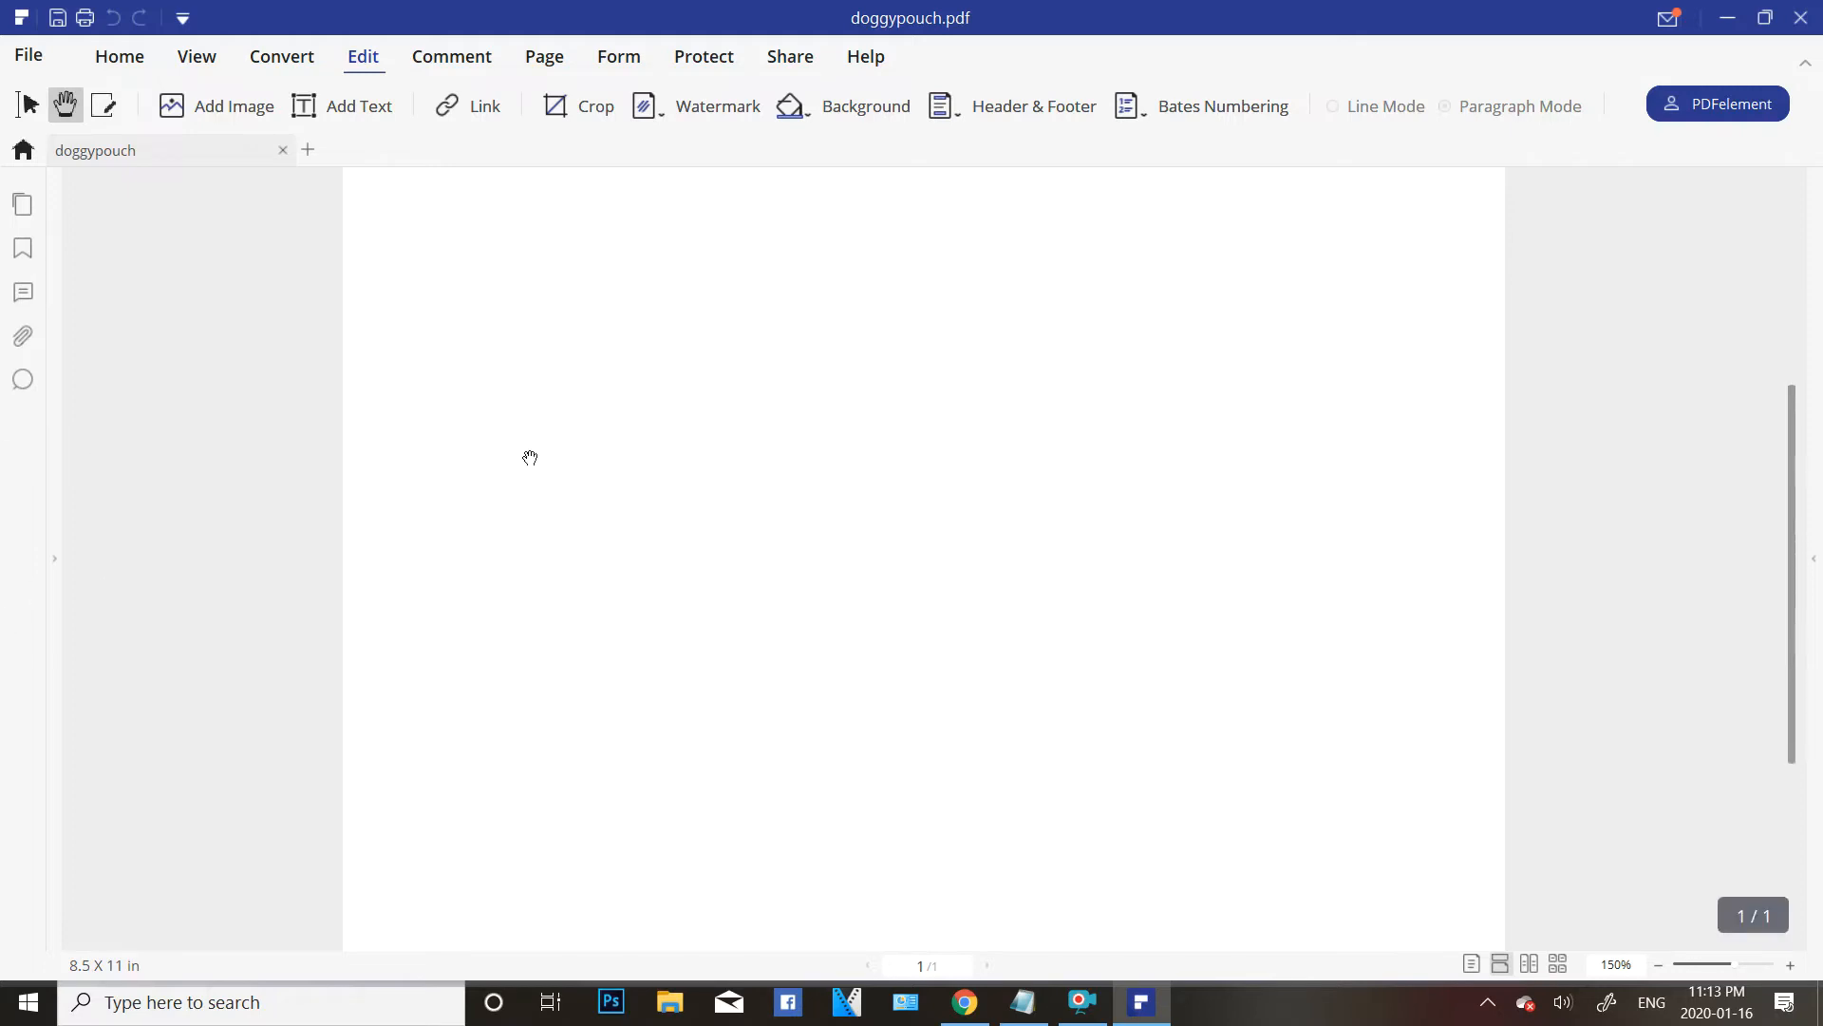
{"action": "left_click_drag", "start_coordinate": [539, 345], "coordinate": [585, 773]}
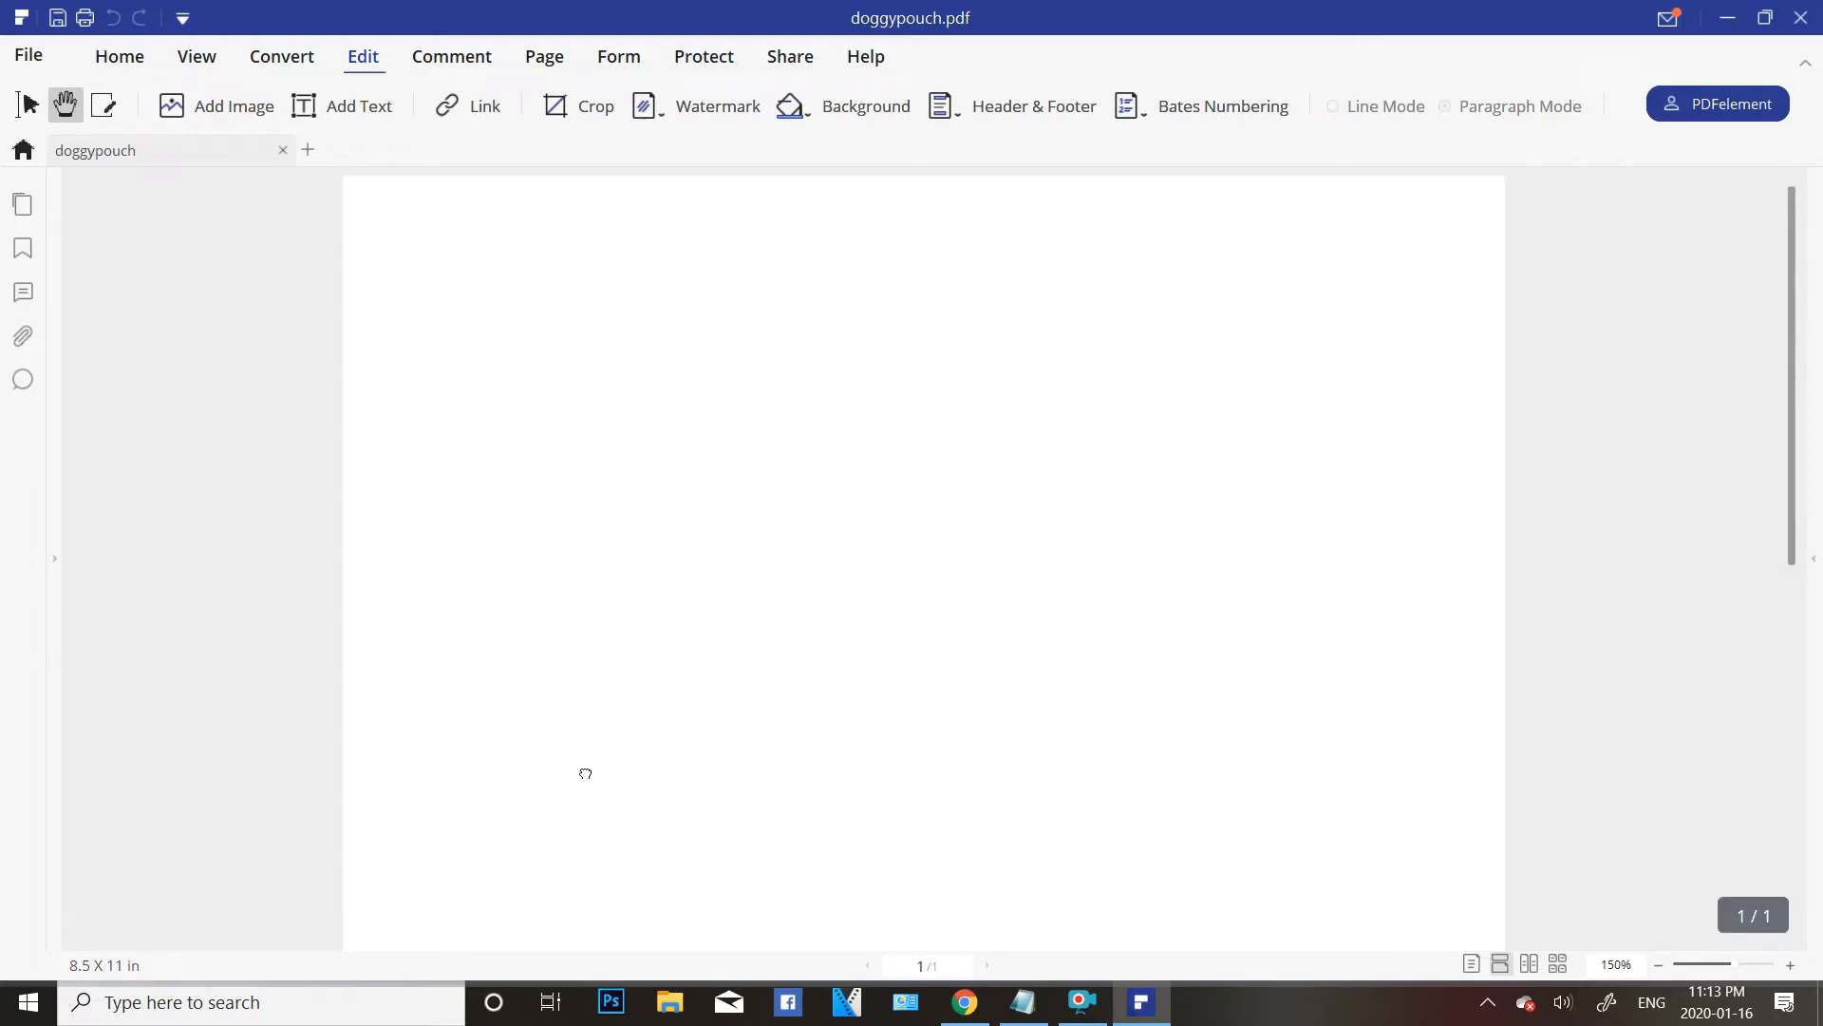
Switch to edit mode and insert the Coverofeeveebag picture from the dogpouch folder onto the page.
{"action": "left_click", "coordinate": [104, 107]}
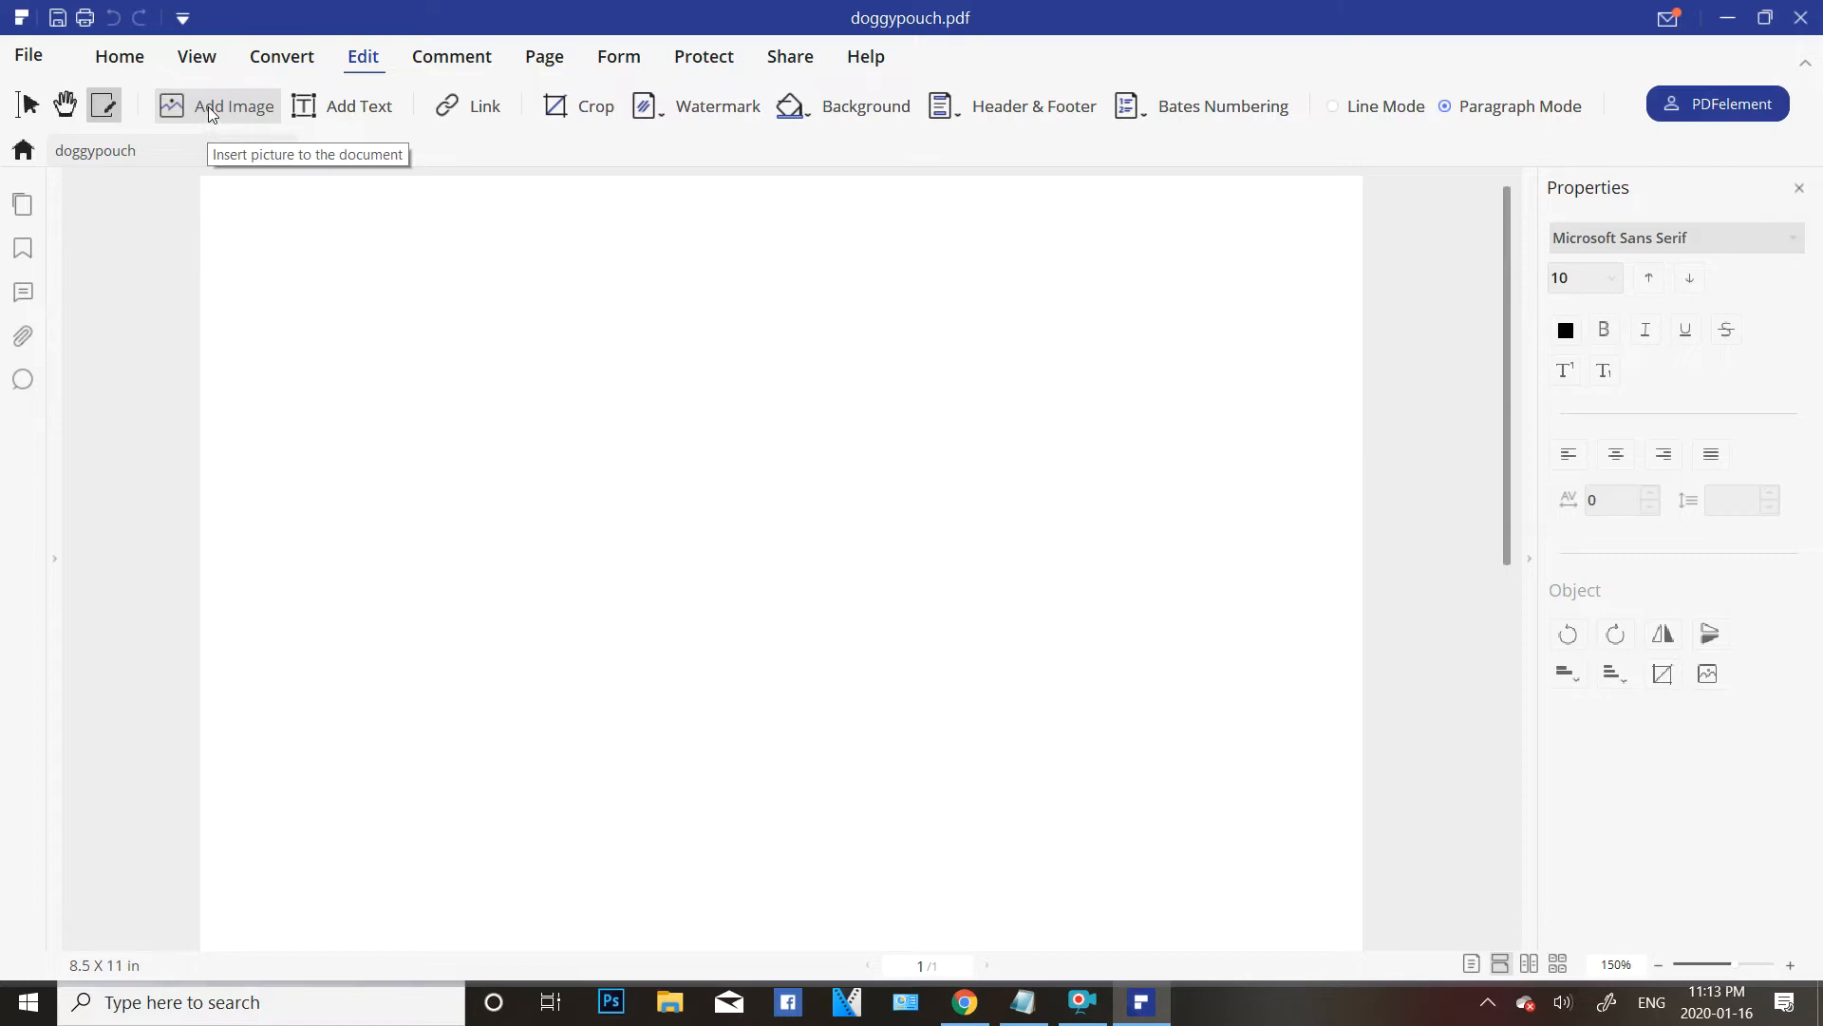
{"action": "left_click", "coordinate": [212, 113]}
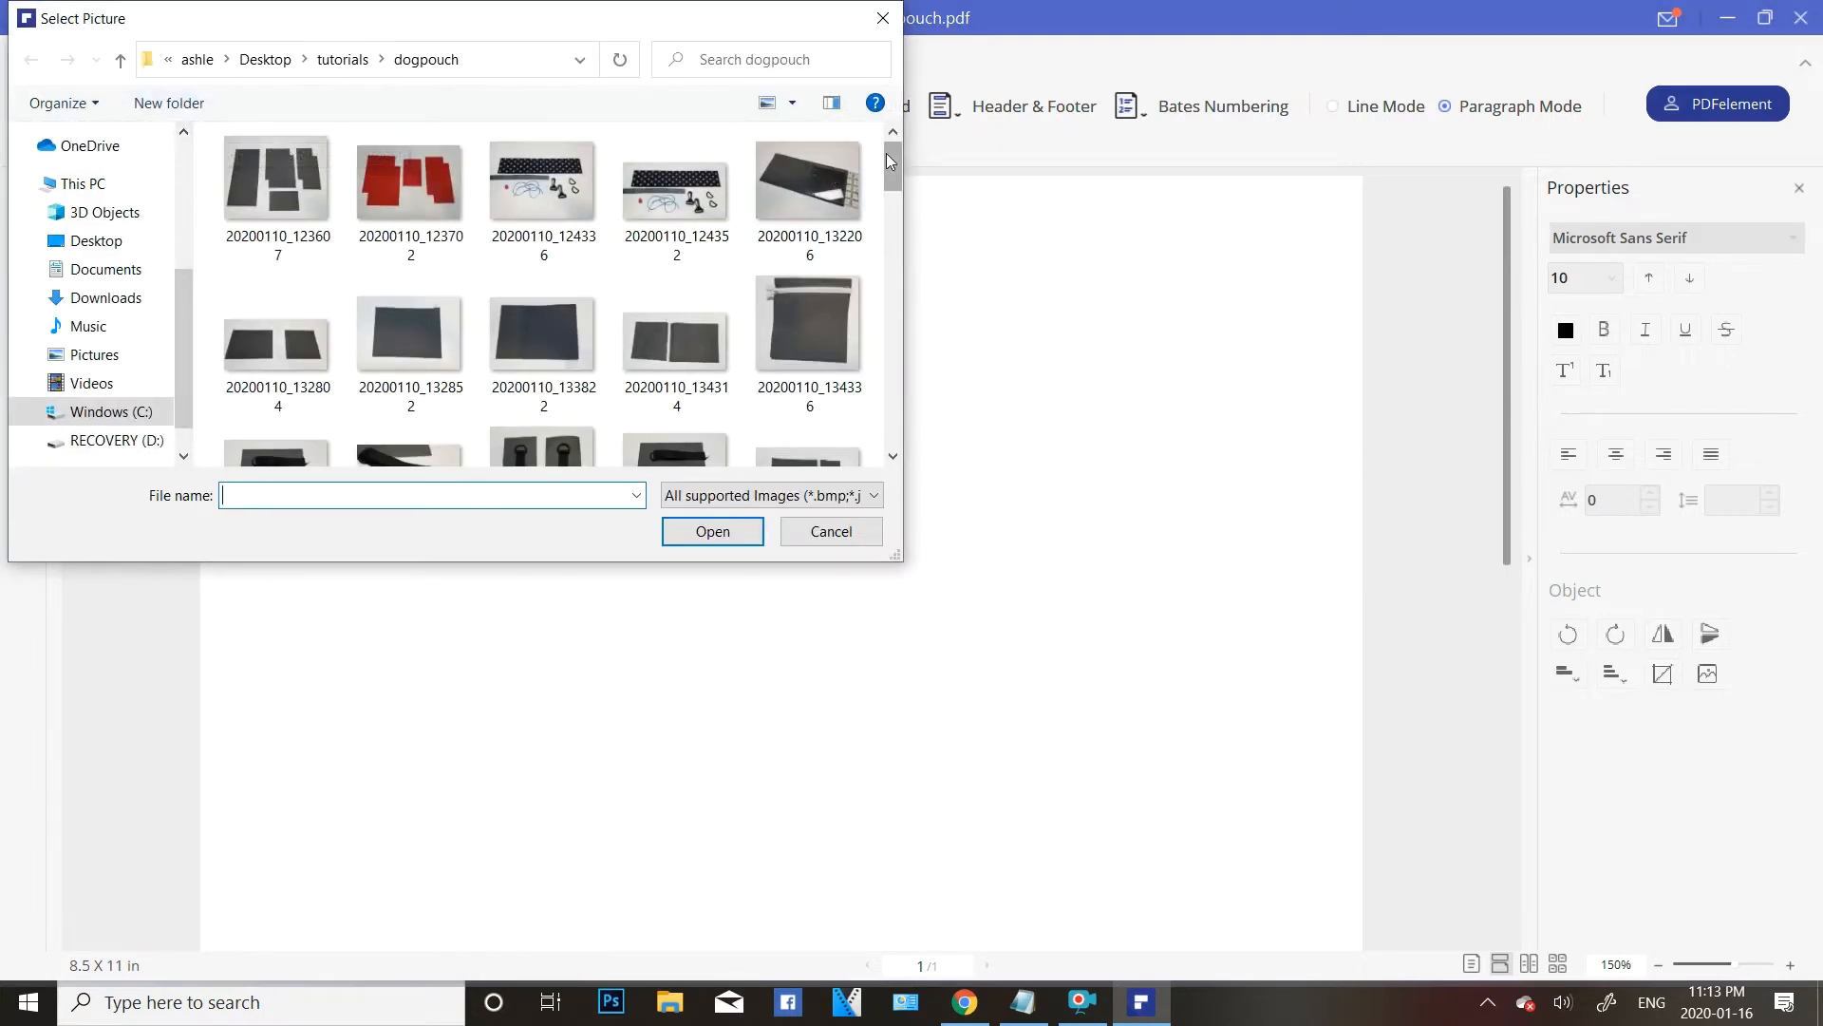
{"action": "left_click_drag", "start_coordinate": [883, 201], "coordinate": [922, 380]}
{"action": "left_click", "coordinate": [676, 289]}
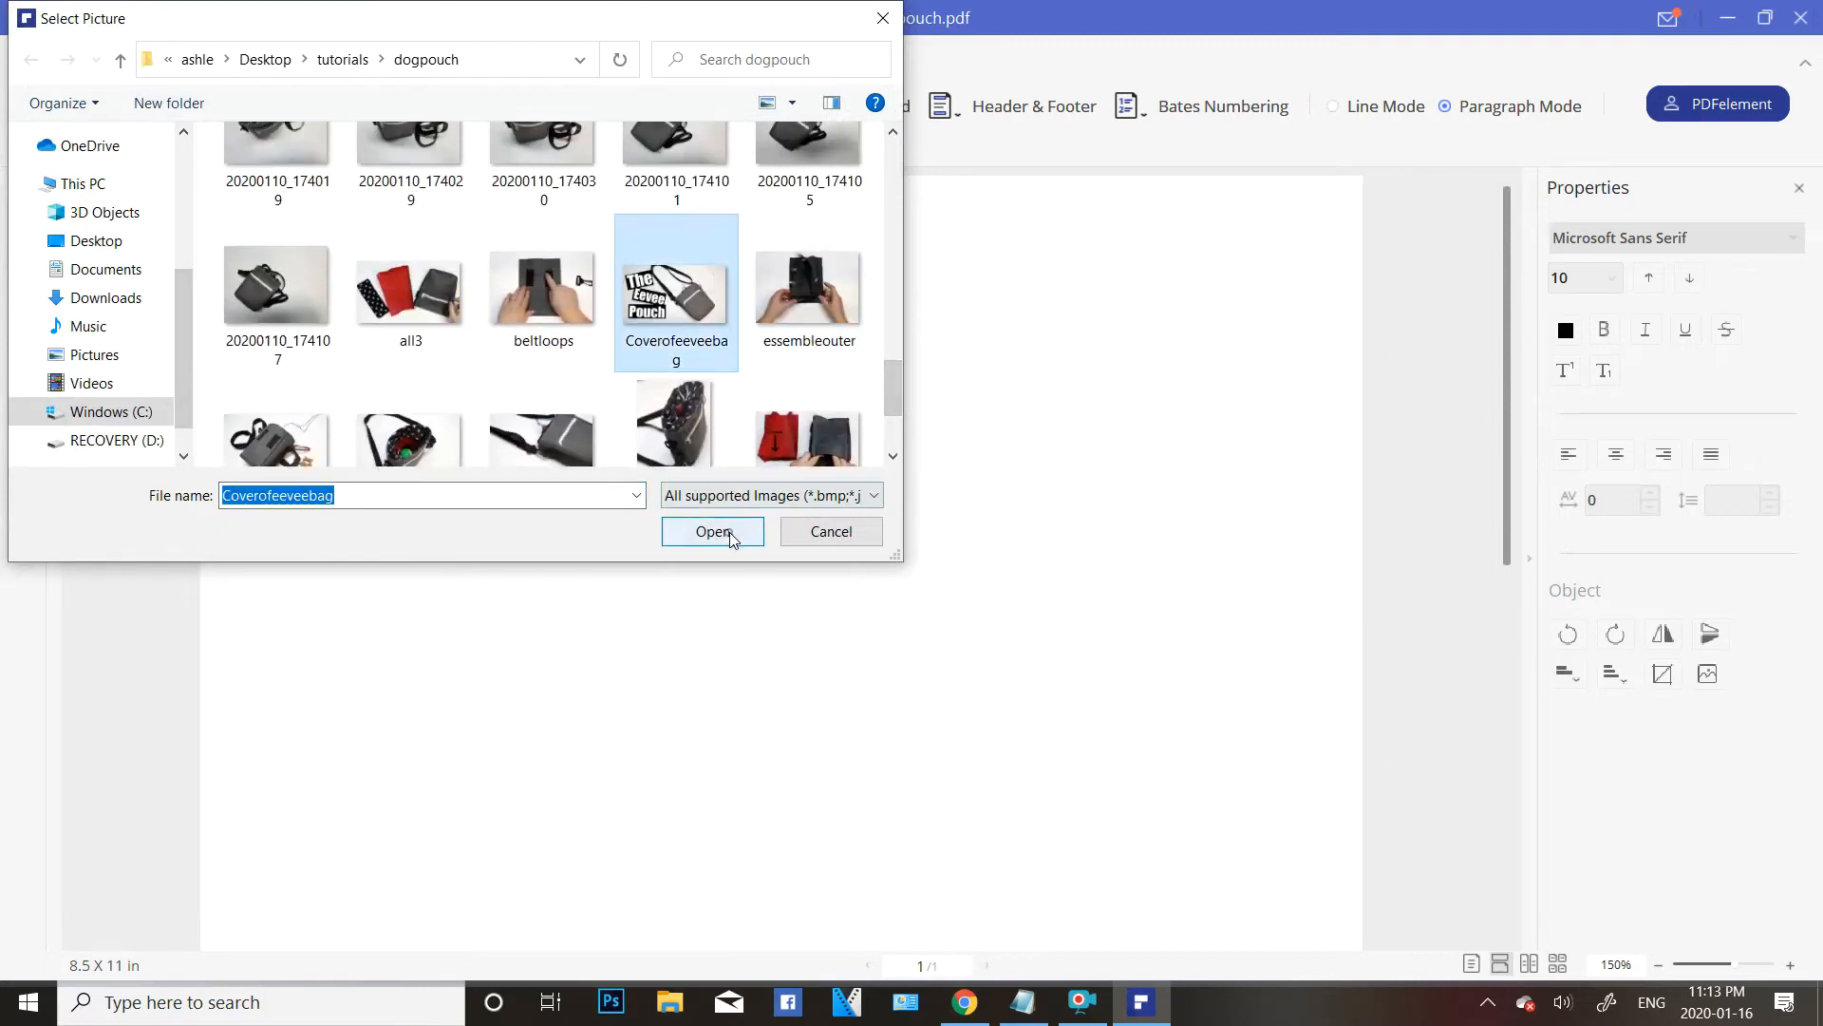
{"action": "left_click", "coordinate": [712, 531]}
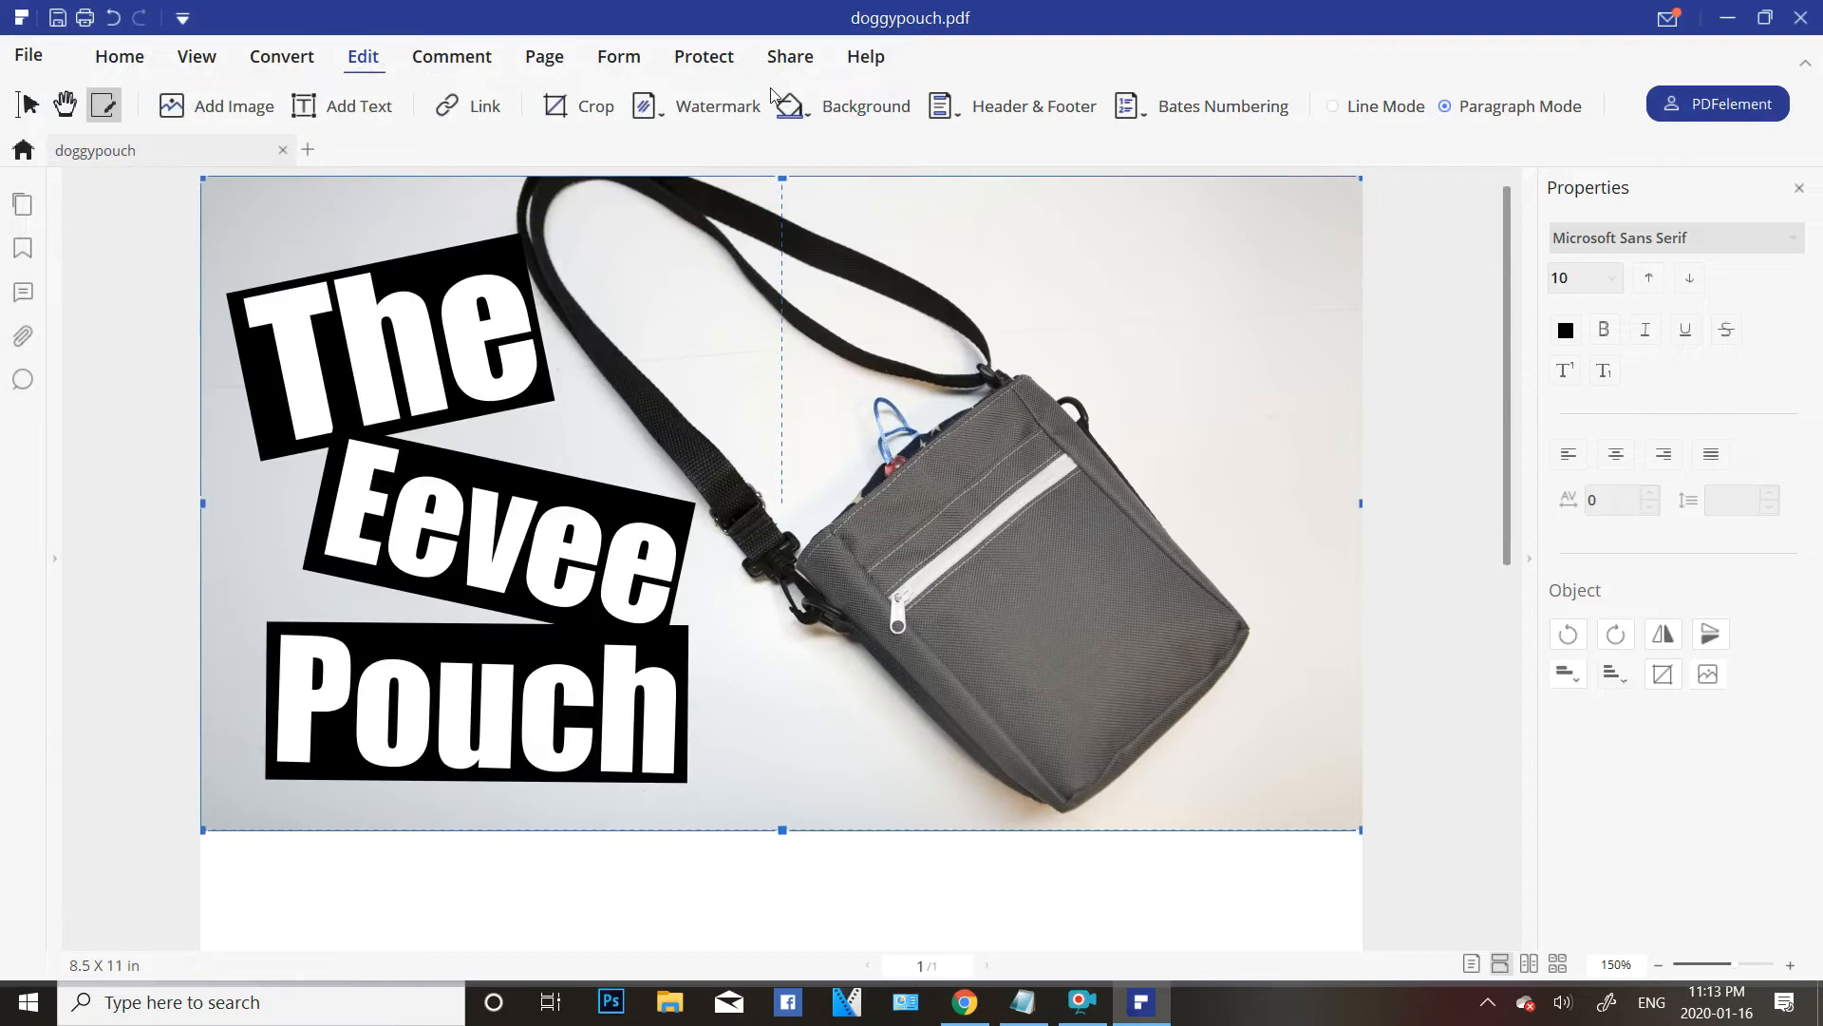
{"action": "key", "text": "ctrl+minus"}
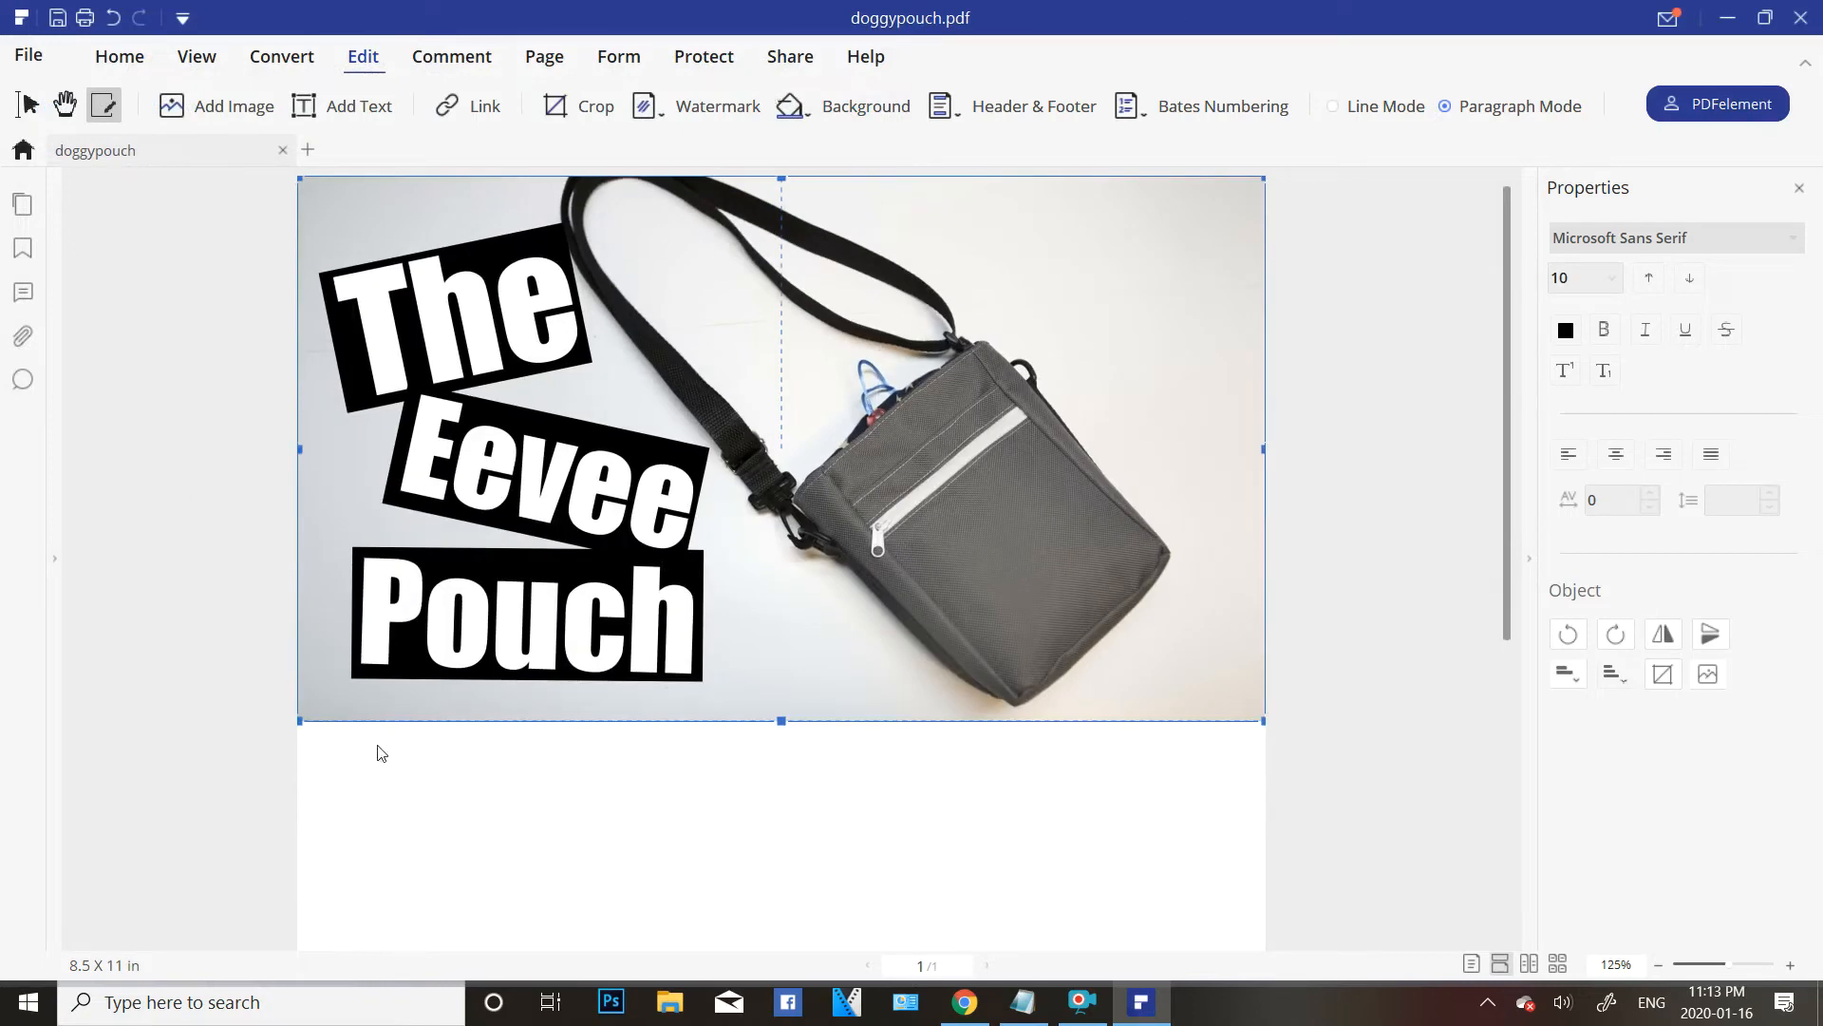
Try moving the cover picture slightly down and to the right on the page, and undo the move.
{"action": "left_click", "coordinate": [254, 719]}
{"action": "left_click", "coordinate": [335, 770]}
{"action": "left_click", "coordinate": [323, 698]}
{"action": "left_click_drag", "start_coordinate": [1117, 558], "coordinate": [1126, 577]}
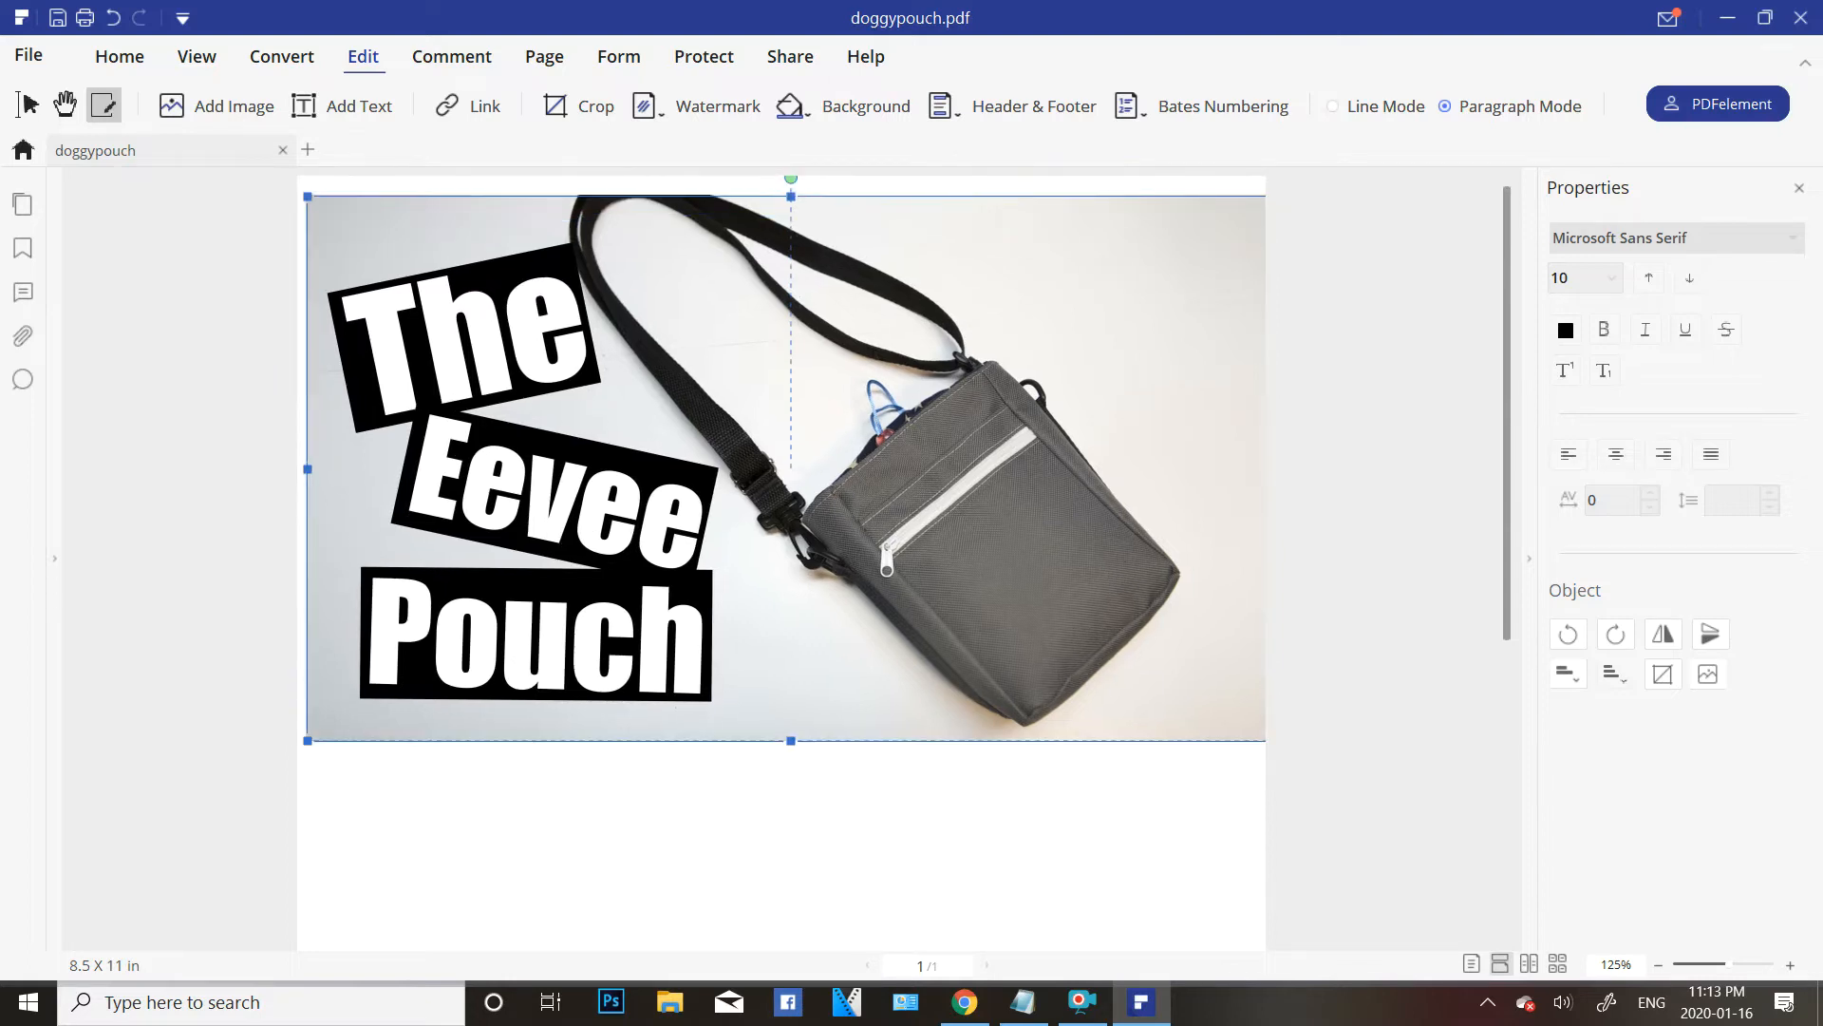
{"action": "key", "text": "ctrl+z"}
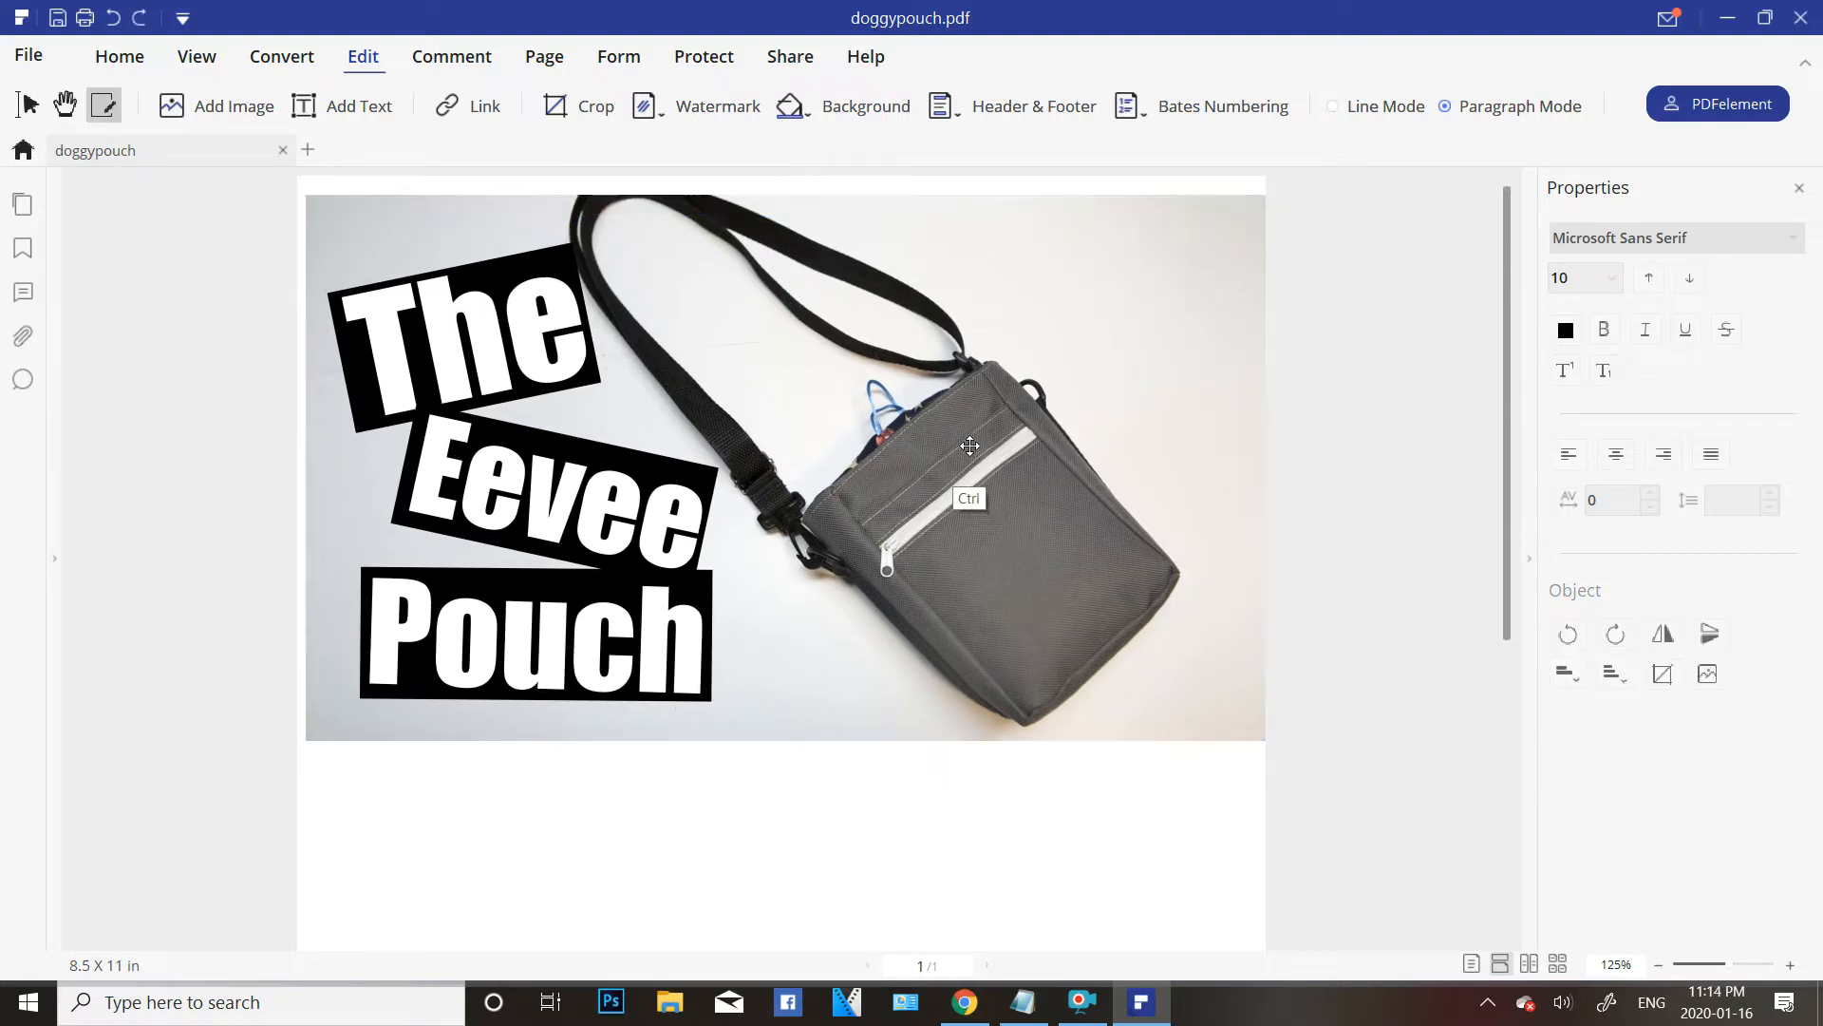
Scale the cover picture down toward the page's top-right corner and shift it slightly to the left.
{"action": "left_click", "coordinate": [381, 685]}
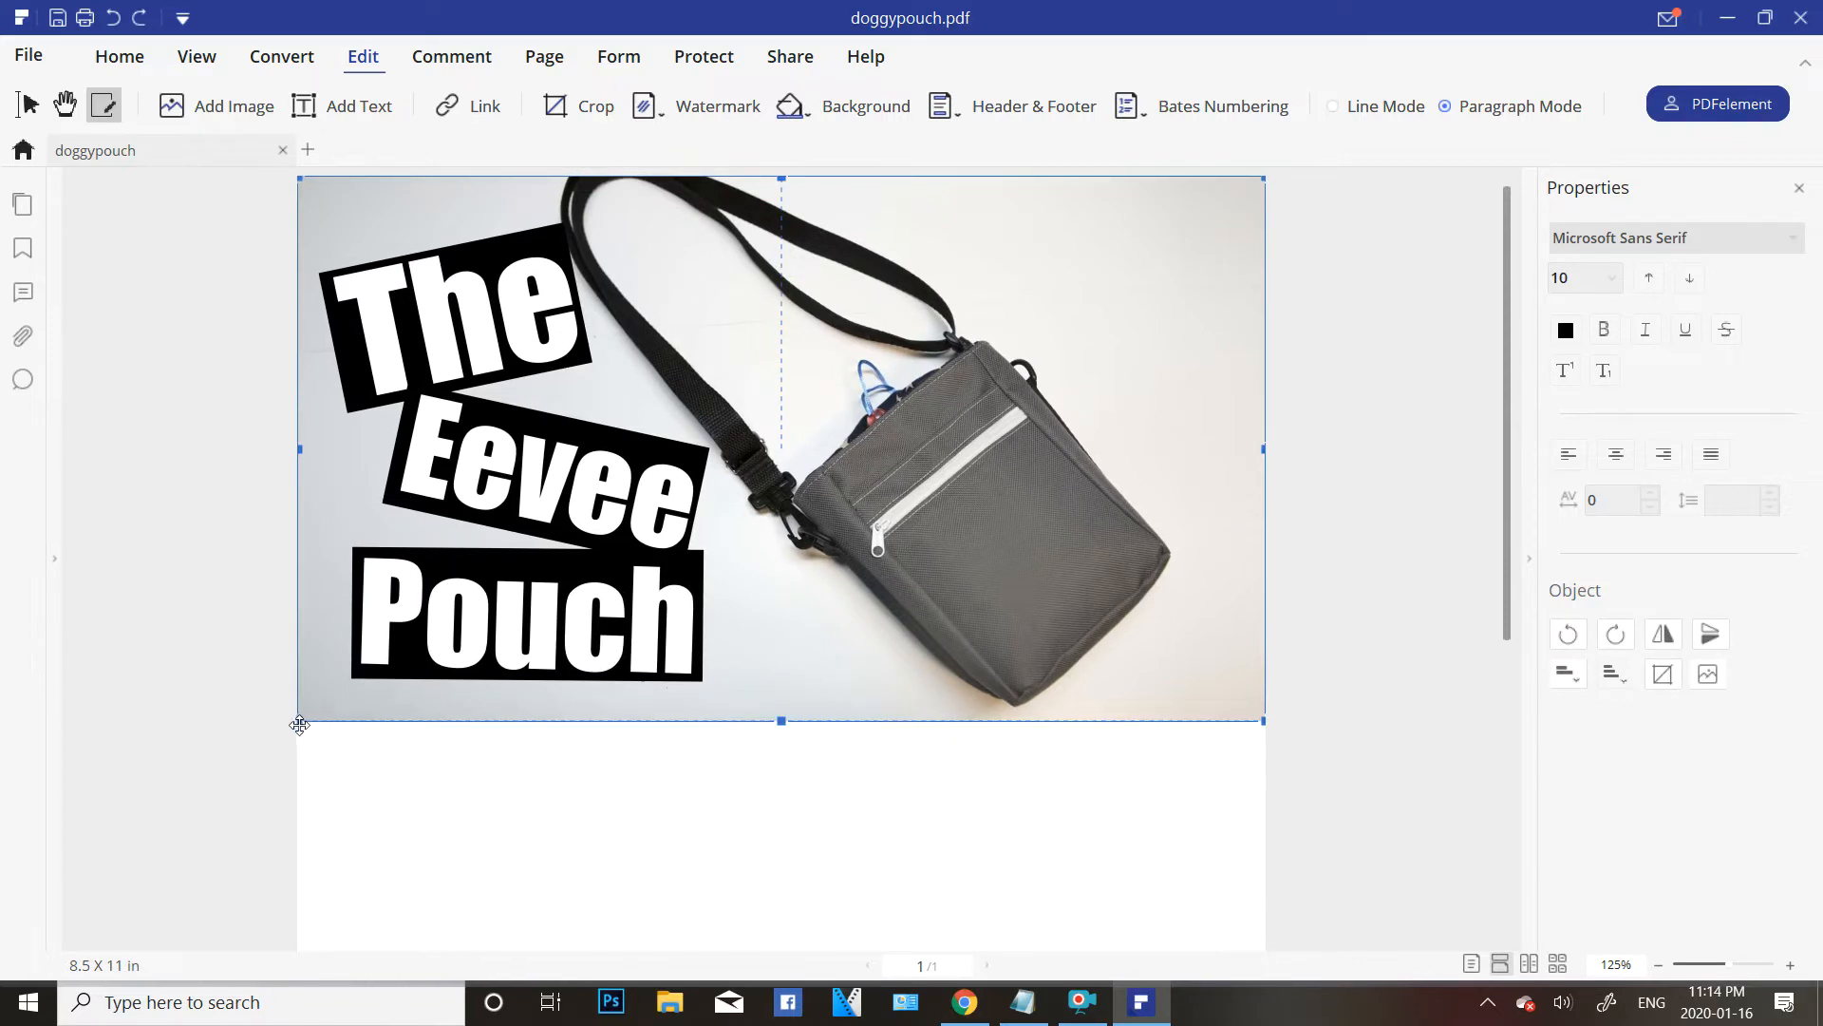
{"action": "left_click_drag", "start_coordinate": [300, 719], "coordinate": [570, 567]}
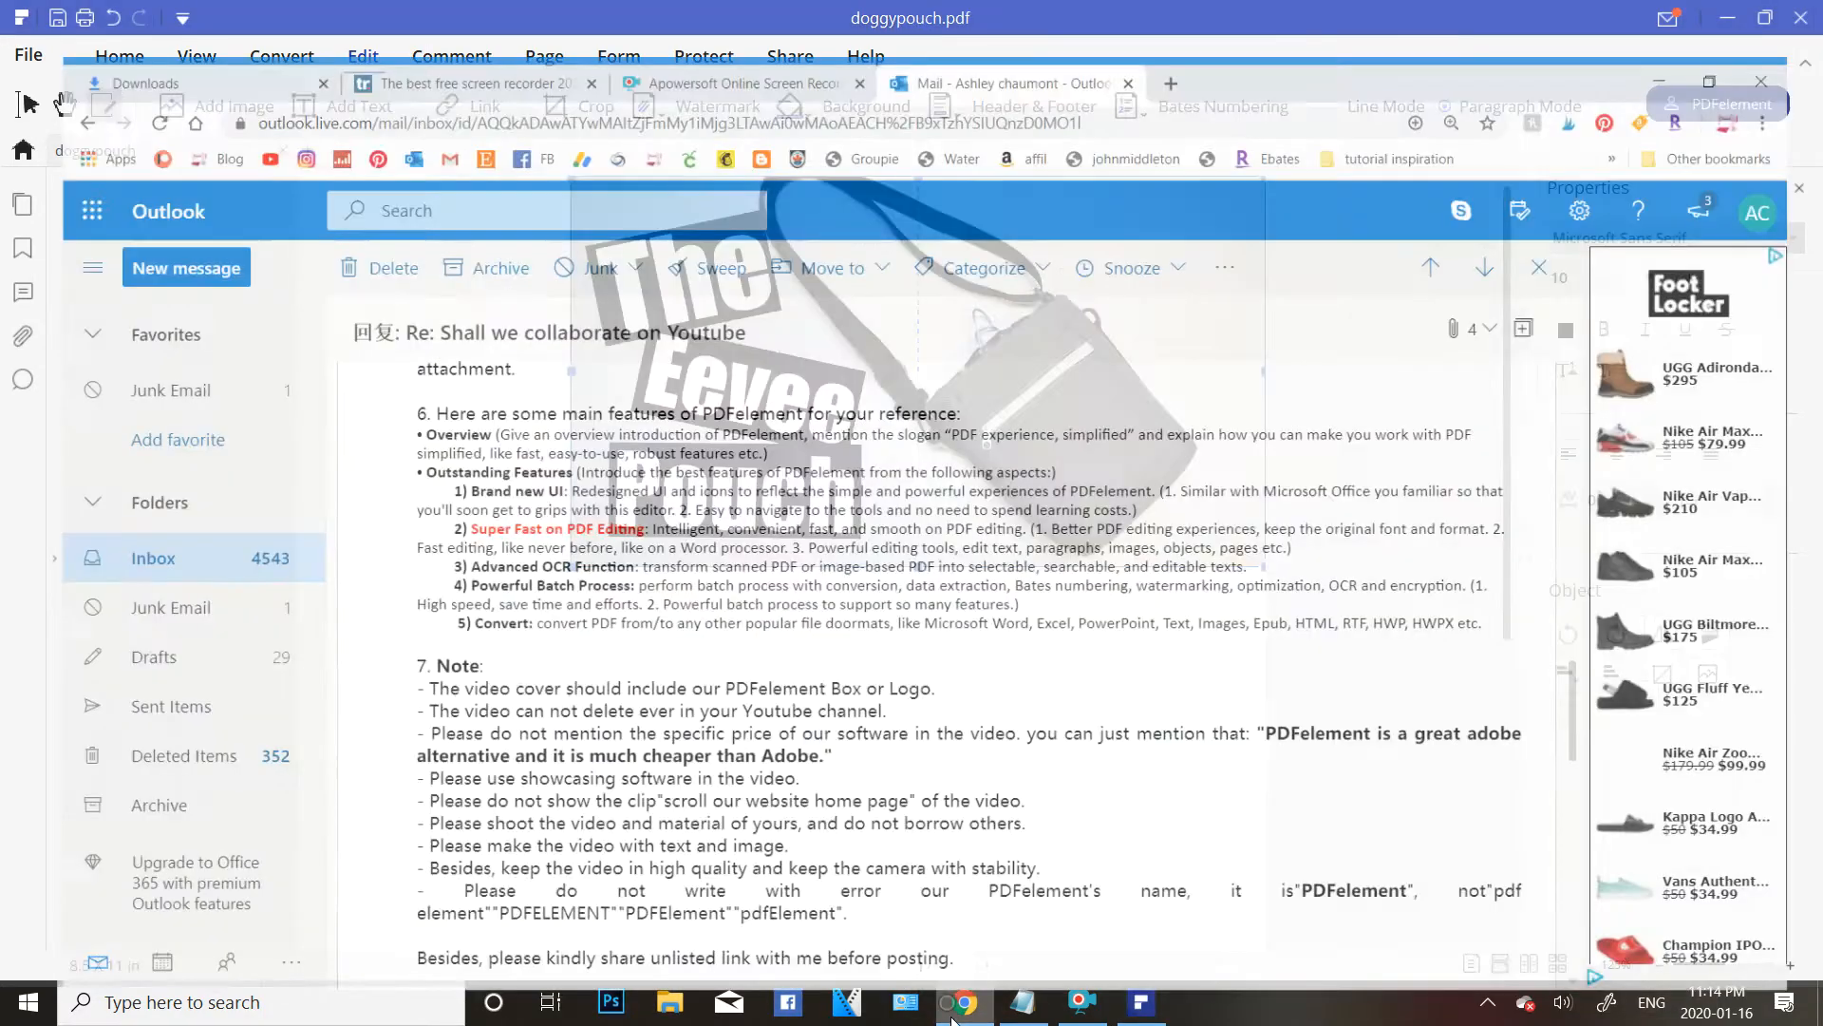
{"action": "left_click", "coordinate": [964, 1002]}
{"action": "left_click", "coordinate": [963, 1003]}
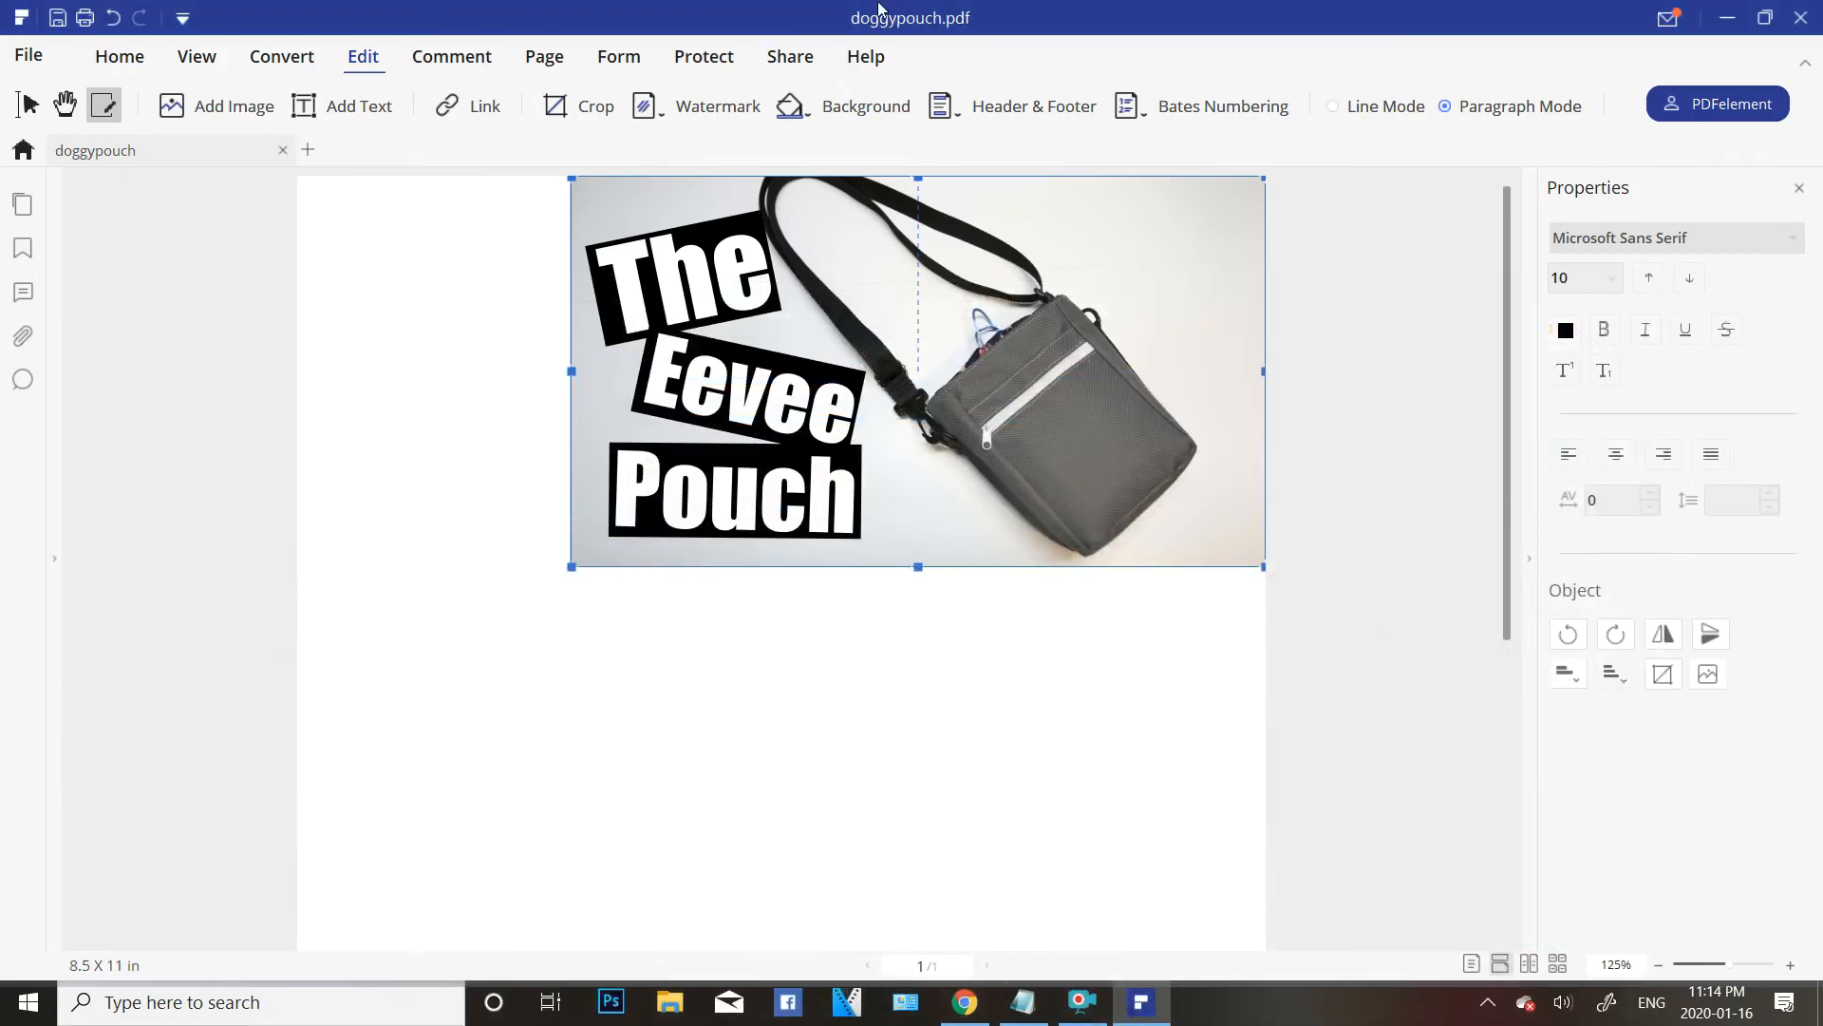
{"action": "left_click", "coordinate": [1727, 17]}
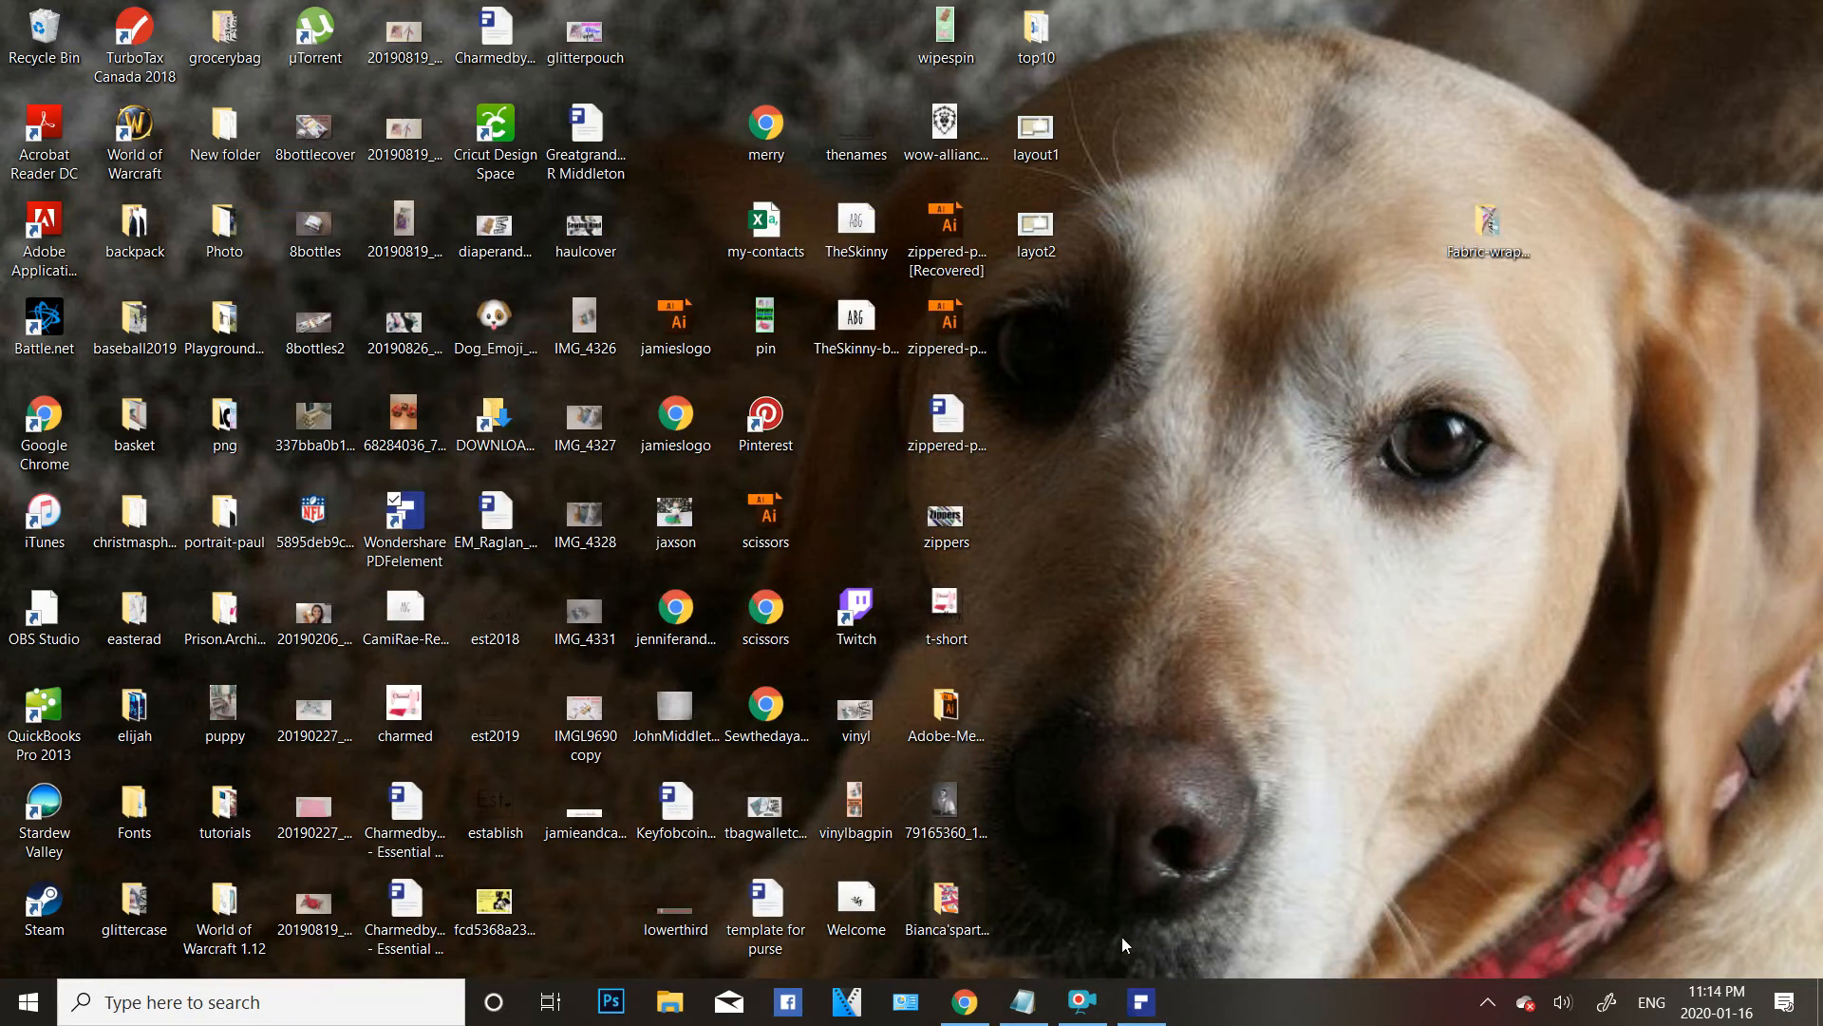
{"action": "left_click", "coordinate": [1141, 1001]}
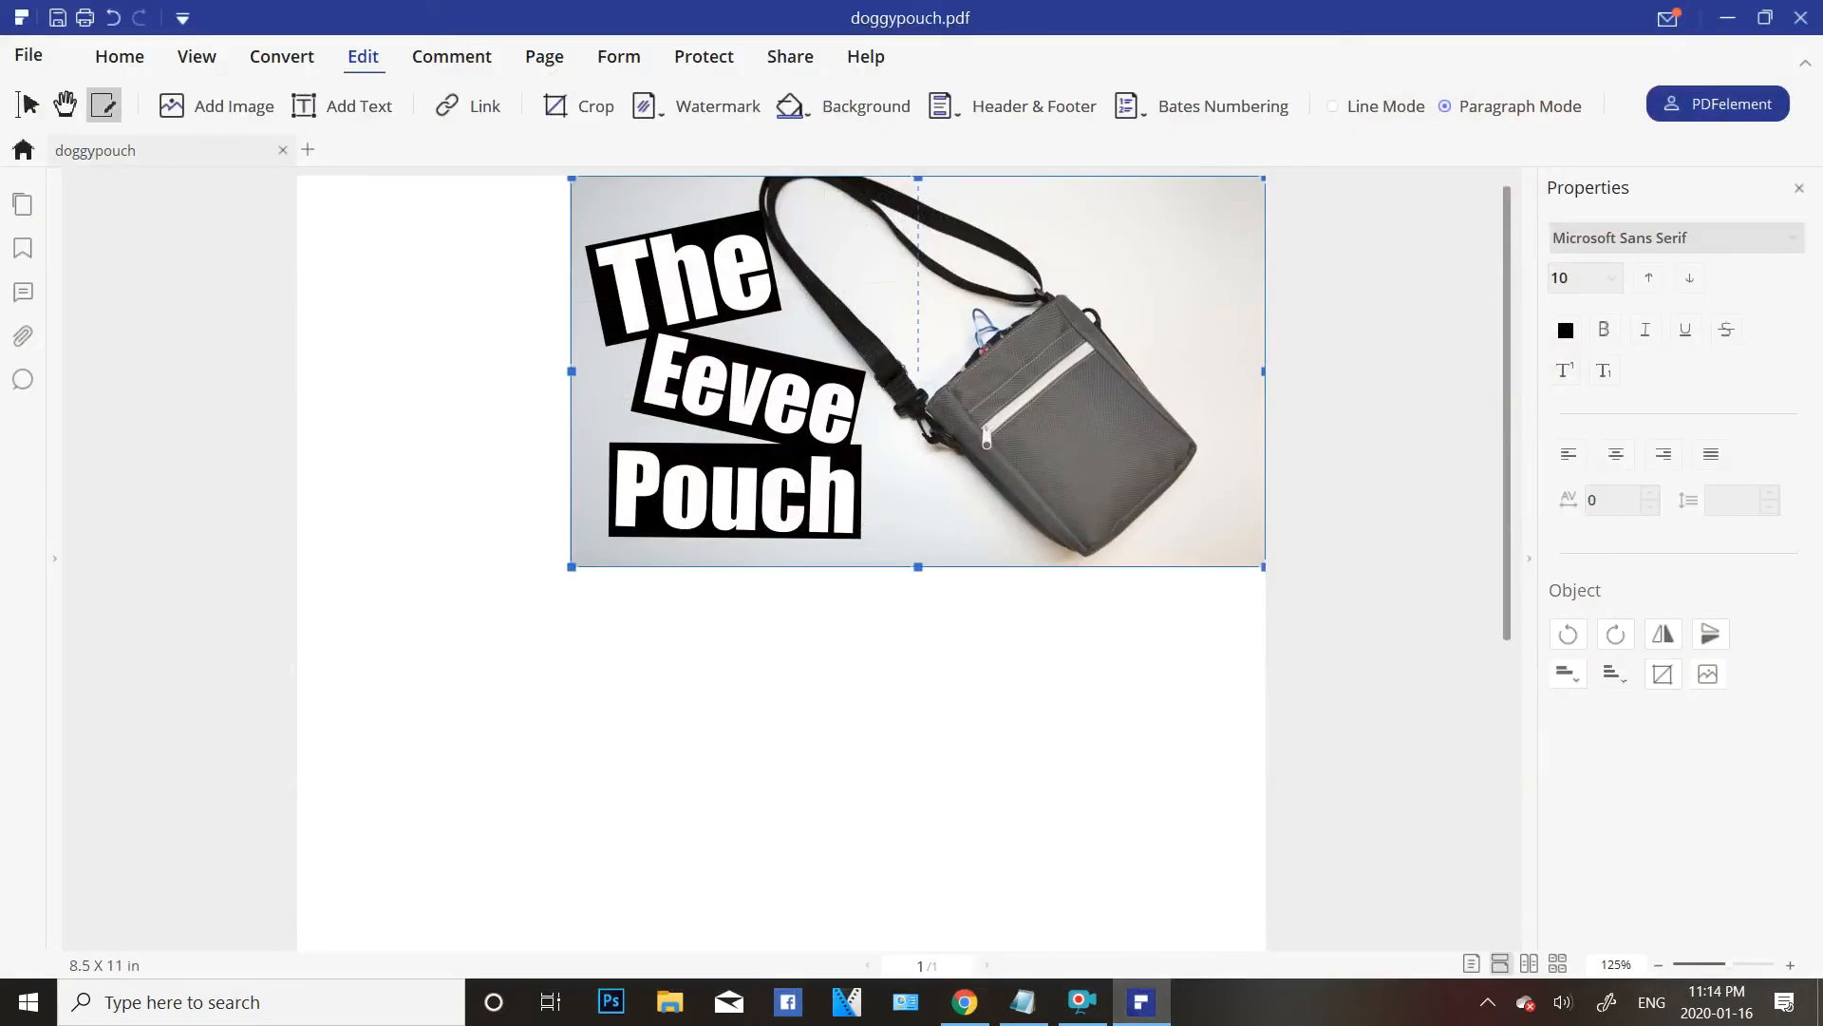
{"action": "left_click_drag", "start_coordinate": [815, 297], "coordinate": [795, 299]}
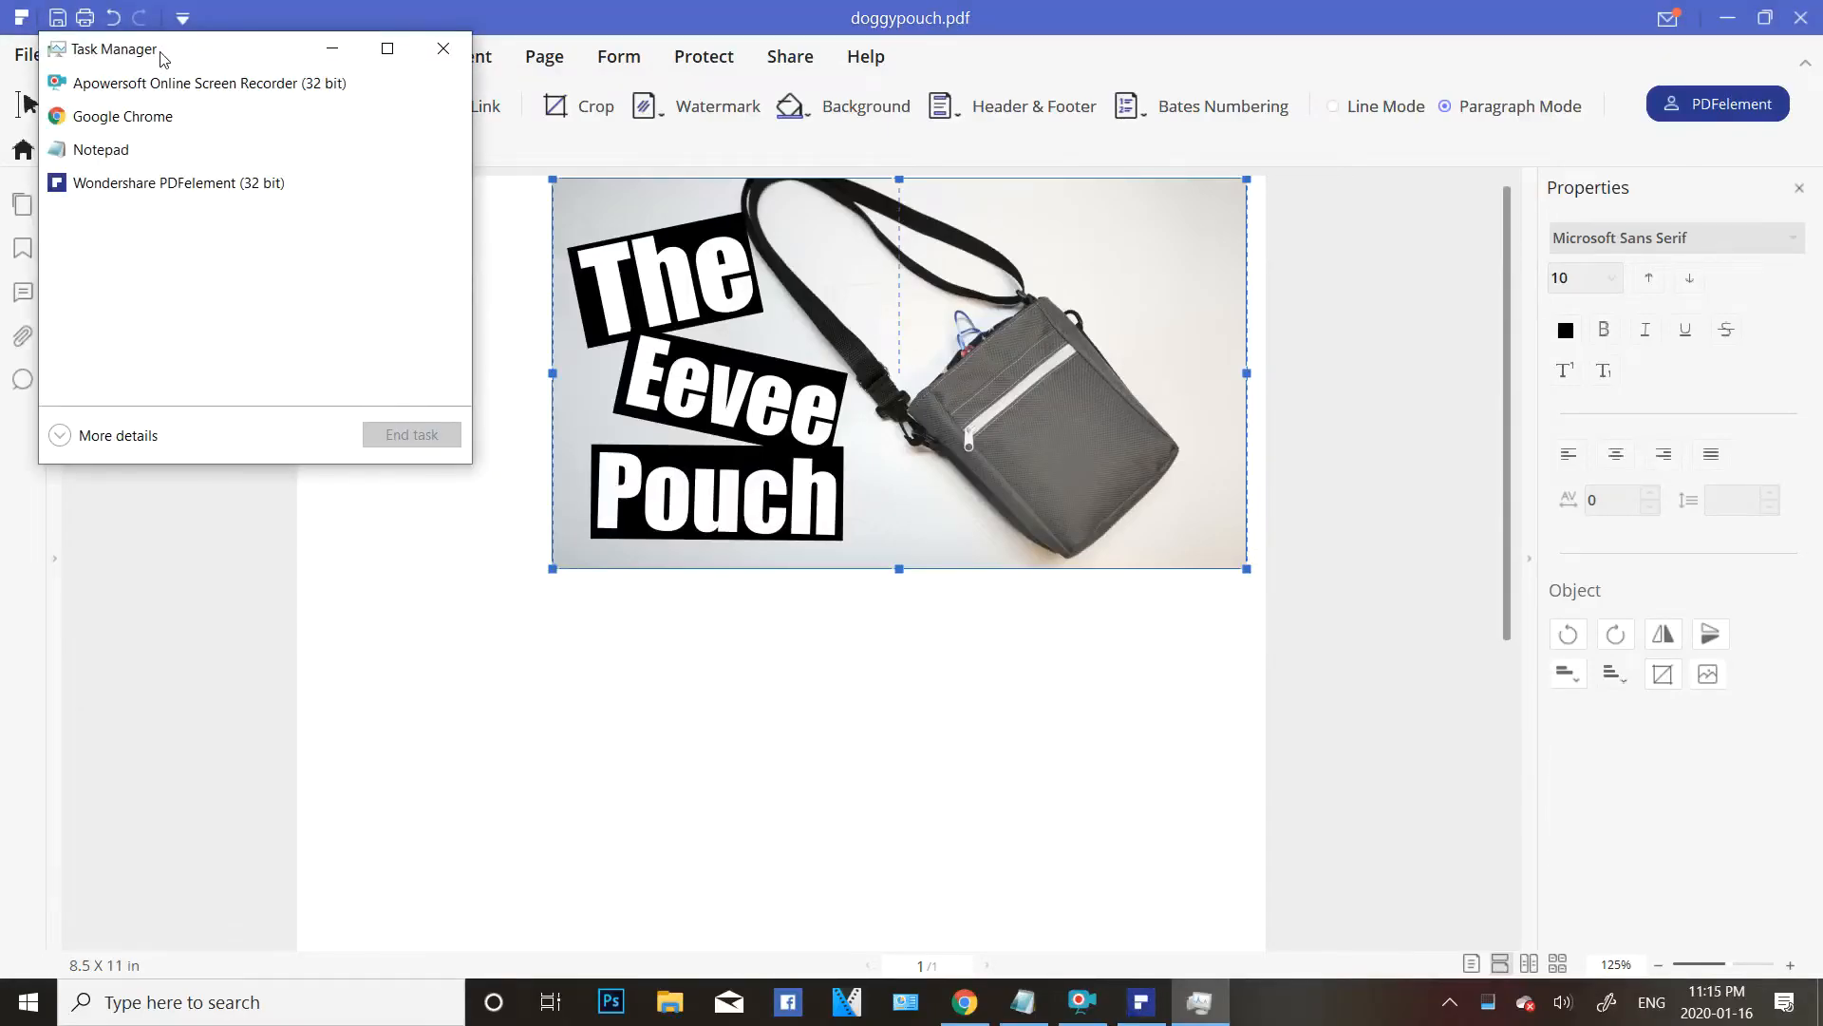
End the Google Chrome task in Task Manager and close Task Manager.
{"action": "left_click", "coordinate": [127, 116]}
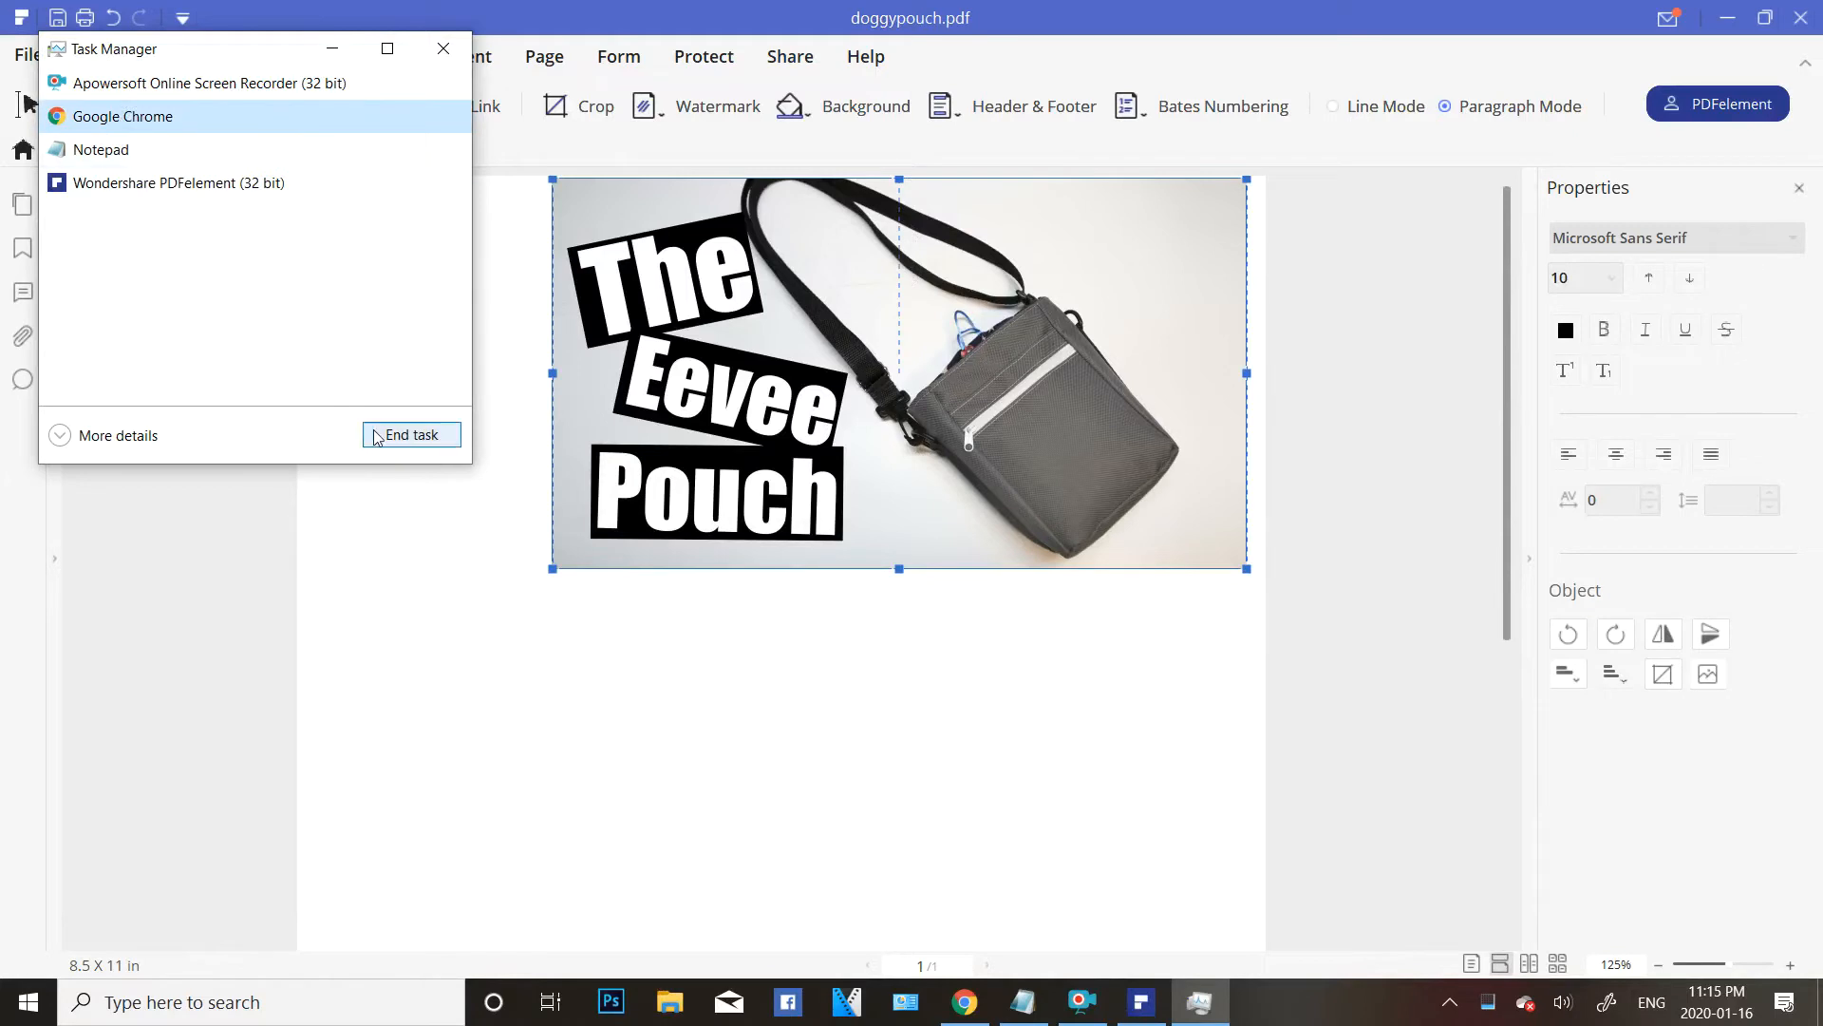
{"action": "left_click", "coordinate": [411, 434]}
{"action": "left_click", "coordinate": [443, 48]}
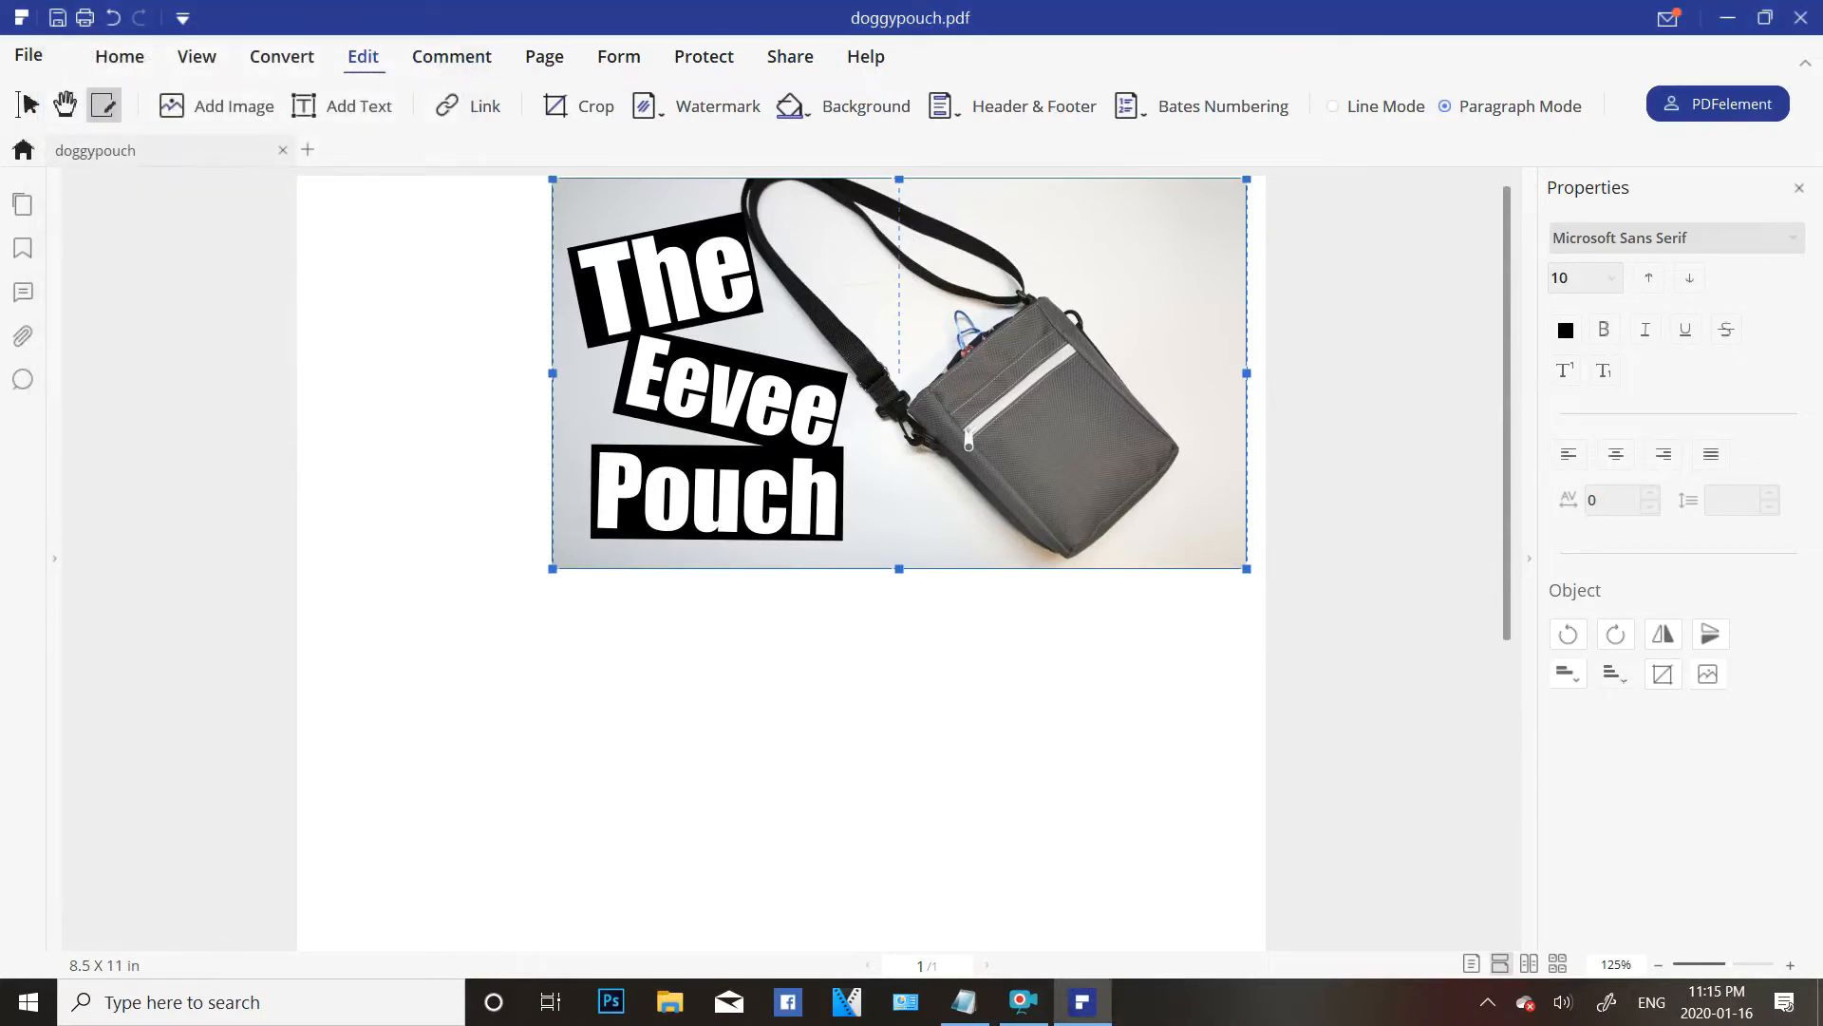
Move the reduced cover picture down and to the left on the page.
{"action": "left_click_drag", "start_coordinate": [850, 227], "coordinate": [798, 243]}
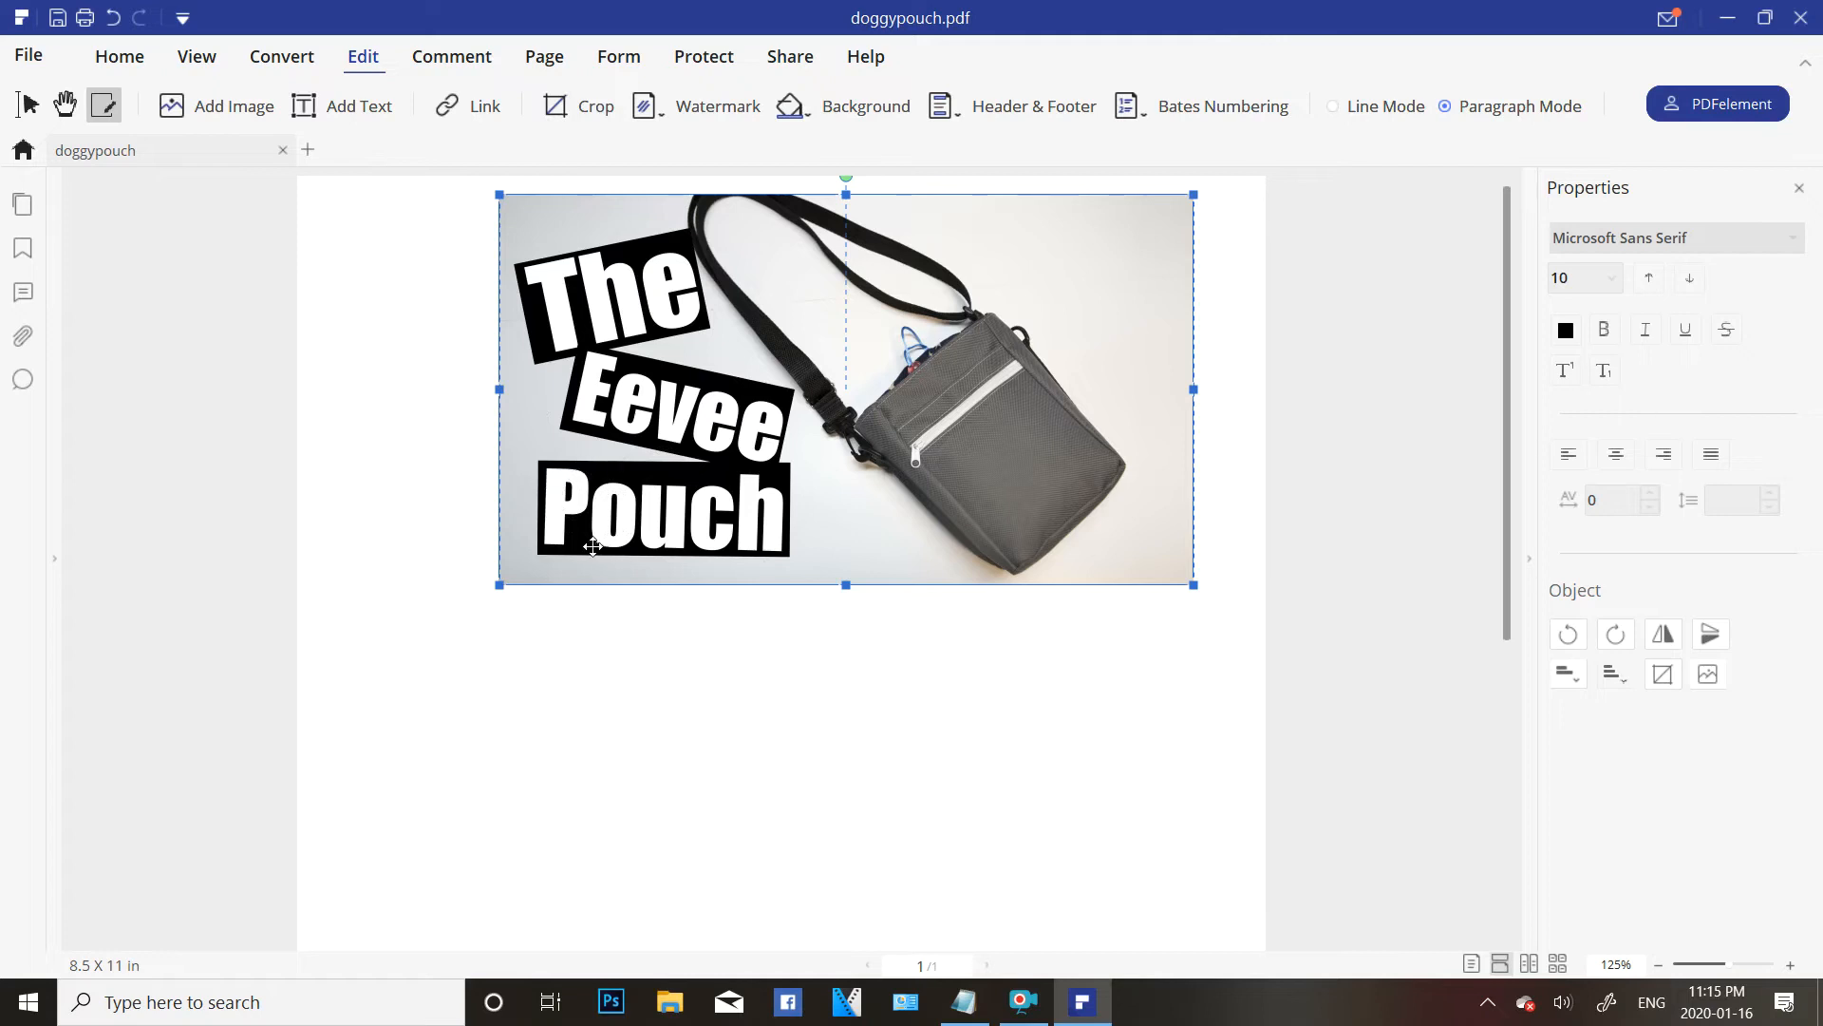
{"action": "left_click_drag", "start_coordinate": [668, 524], "coordinate": [665, 447]}
{"action": "left_click_drag", "start_coordinate": [722, 505], "coordinate": [660, 524]}
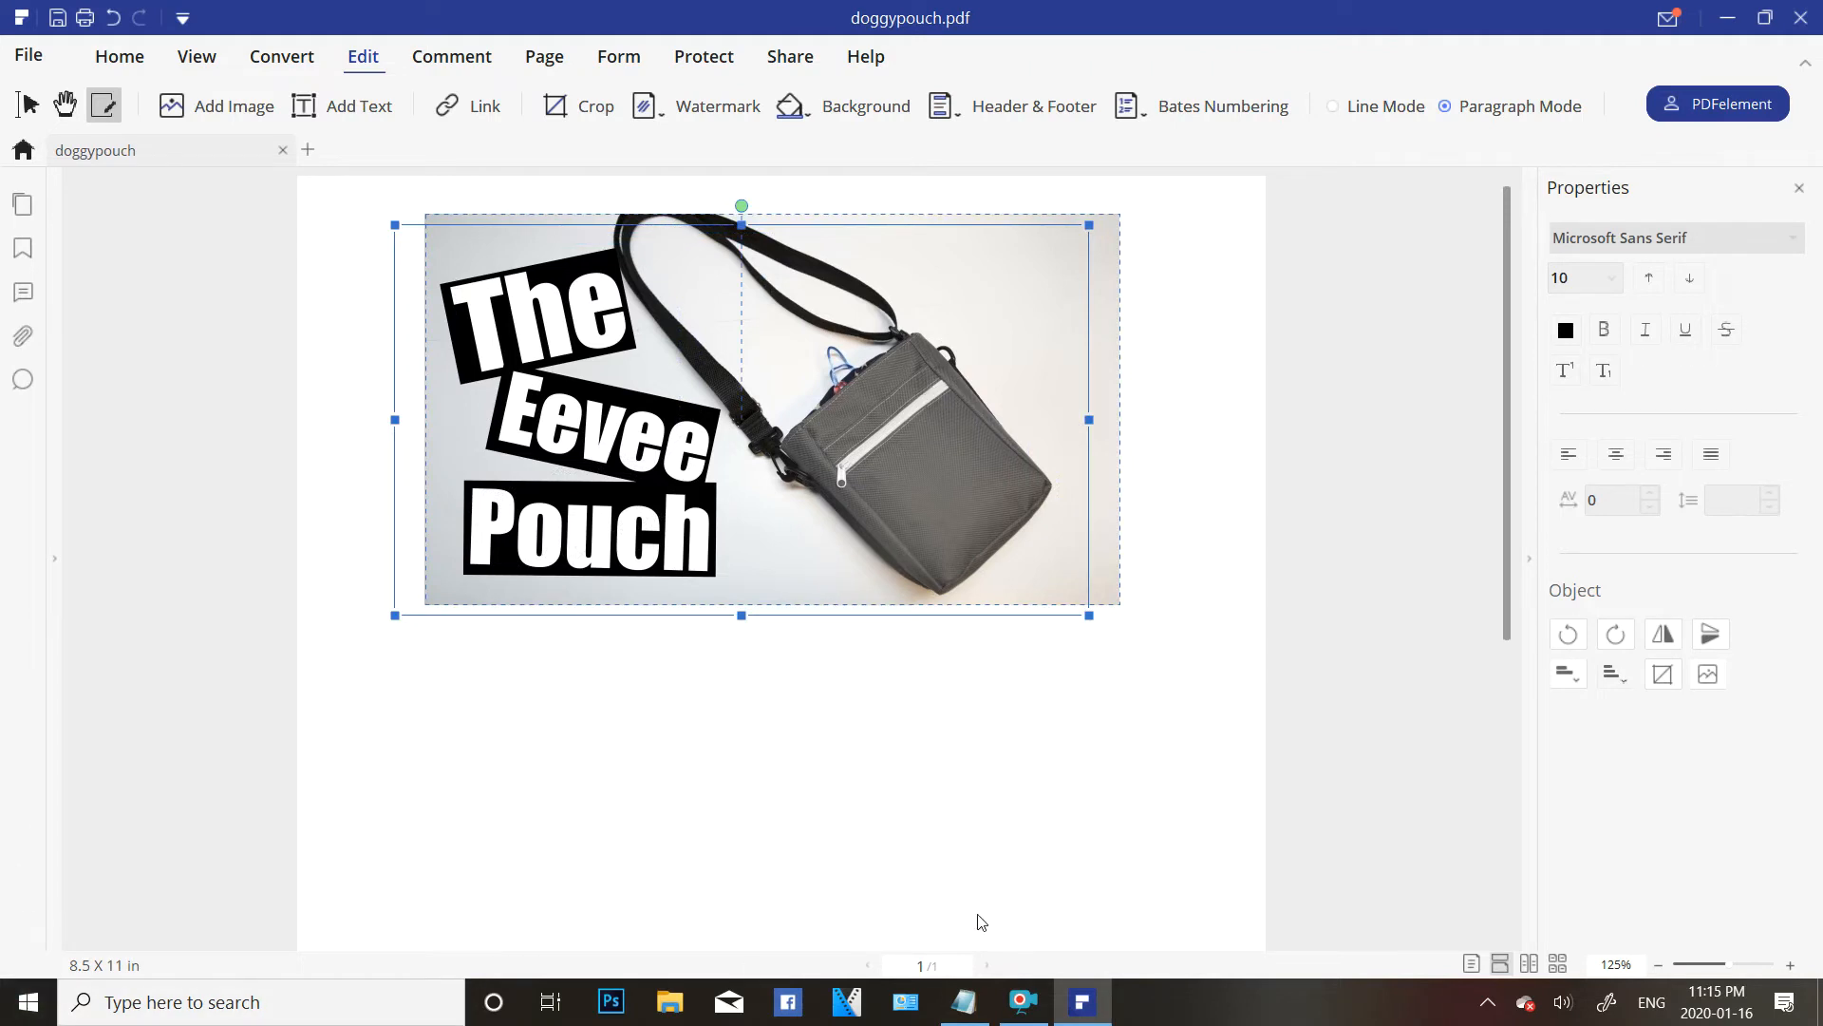
{"action": "left_click", "coordinate": [1022, 1001]}
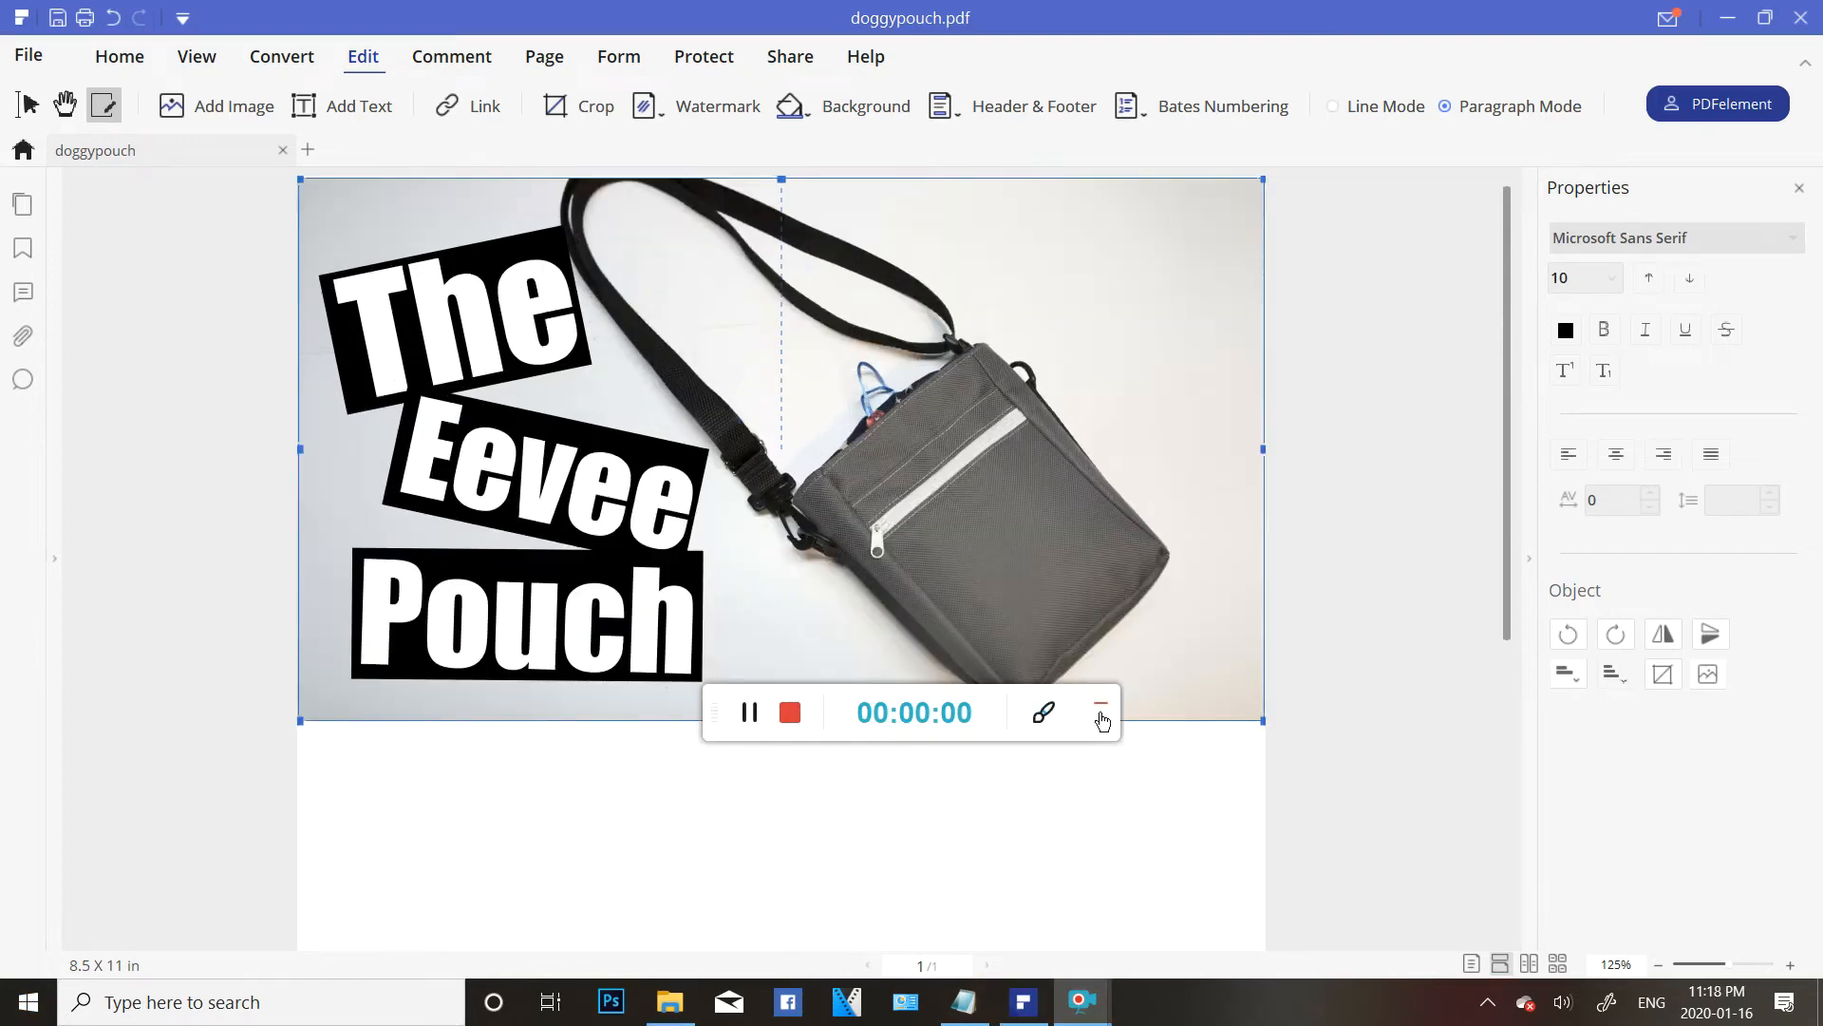
Scale the cover picture down toward its top-right corner and shift it left to centre it near the page's top.
{"action": "left_click", "coordinate": [1102, 719]}
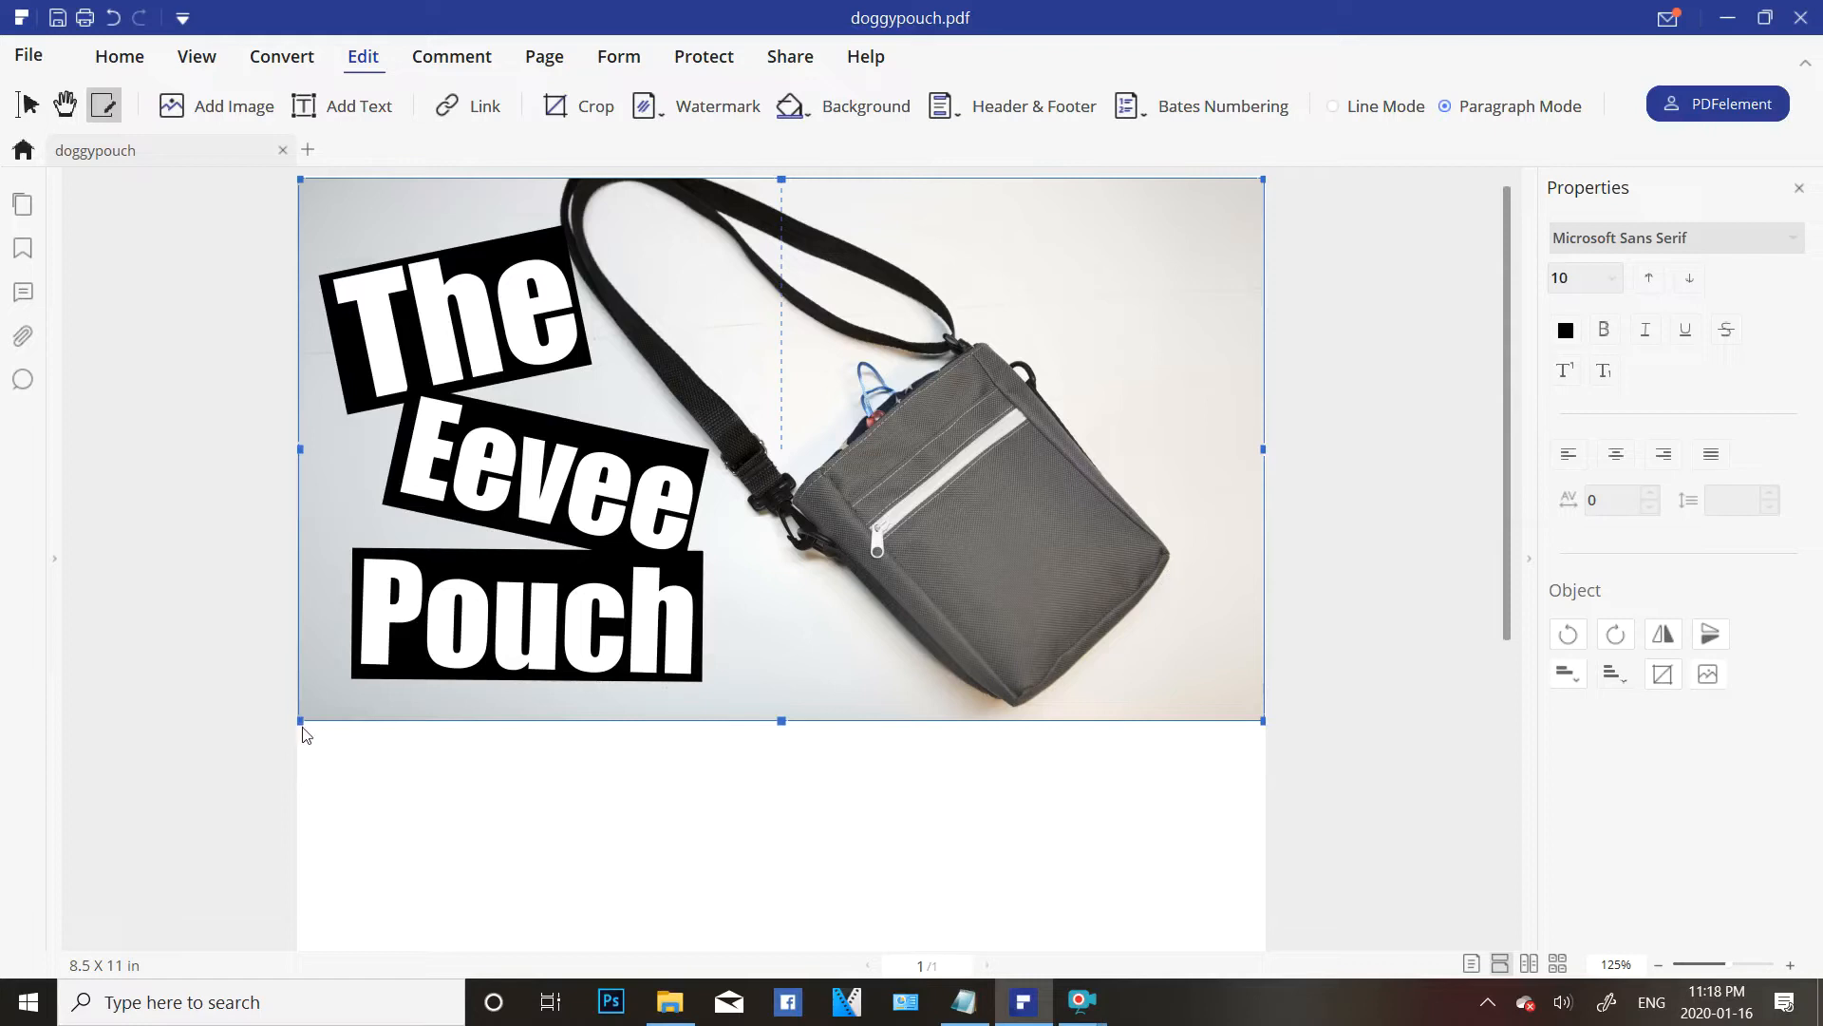
{"action": "left_click_drag", "start_coordinate": [302, 721], "coordinate": [488, 513]}
{"action": "left_click_drag", "start_coordinate": [1102, 367], "coordinate": [966, 368]}
{"action": "left_click", "coordinate": [952, 777]}
{"action": "left_click_drag", "start_coordinate": [1508, 408], "coordinate": [1468, 437]}
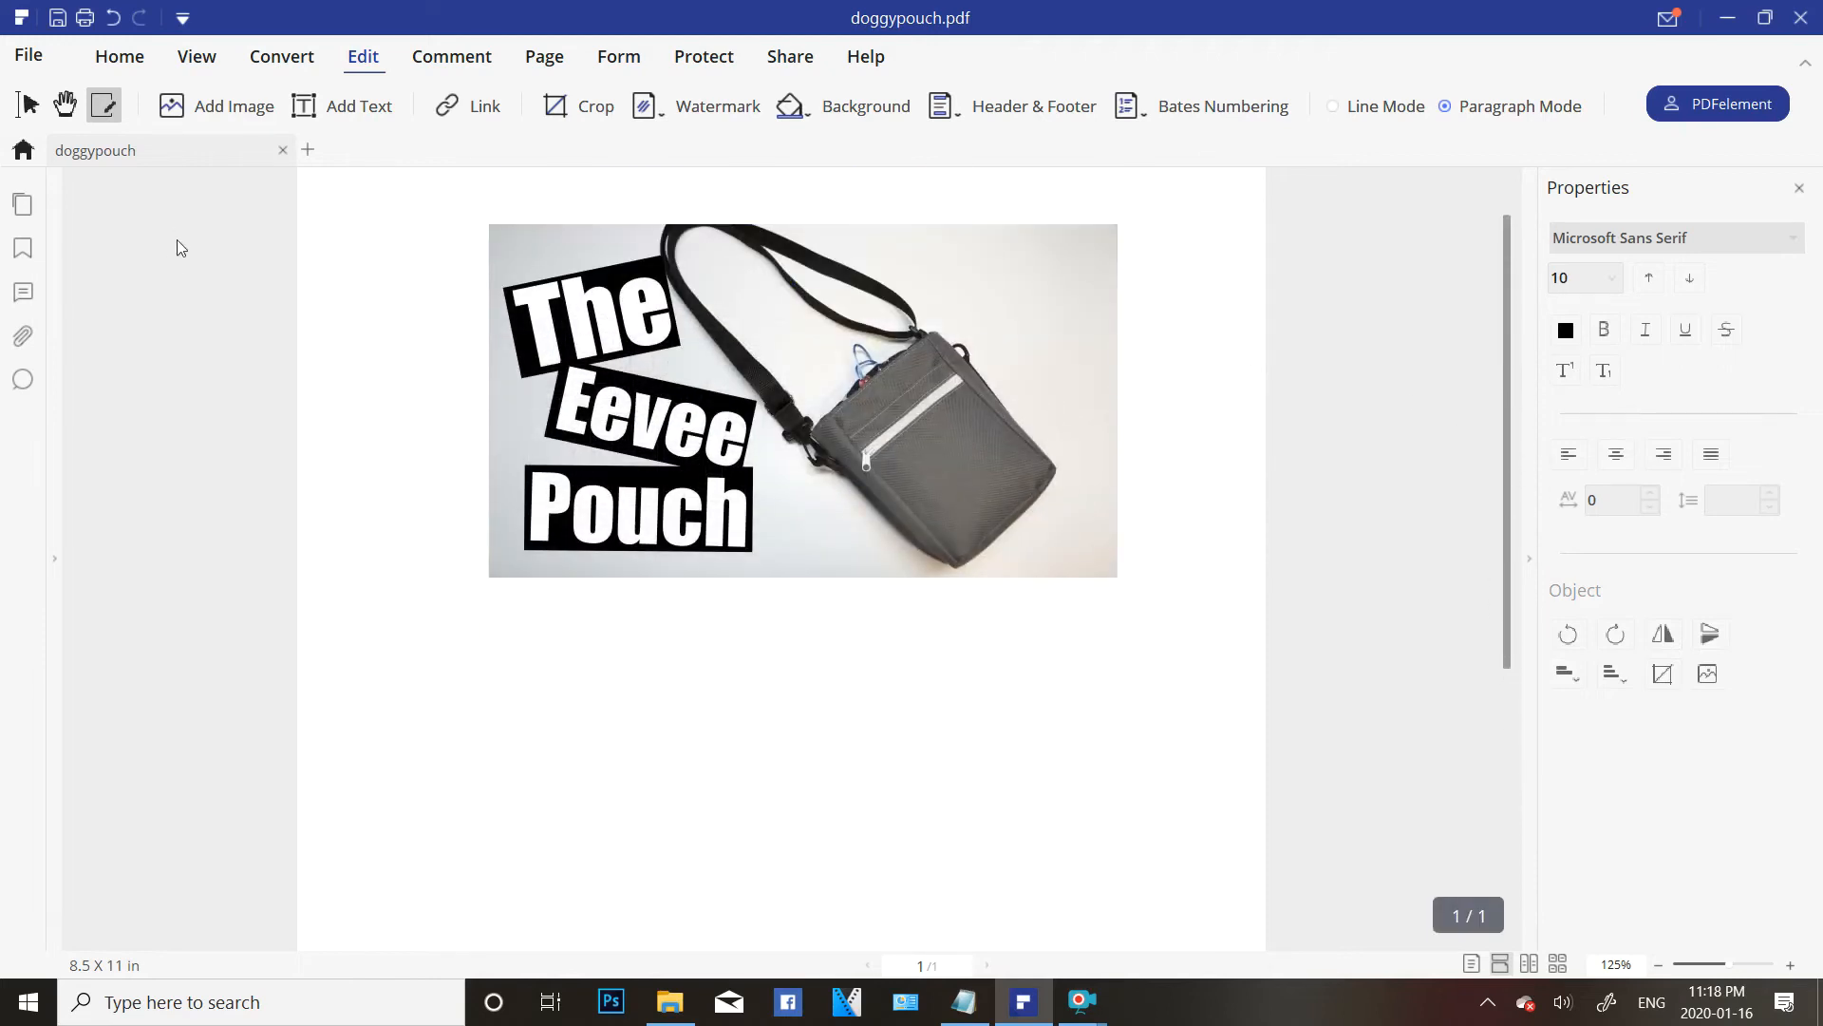
Start a text box below the cover picture using the charlotte font at size 24.
{"action": "left_click", "coordinate": [341, 122]}
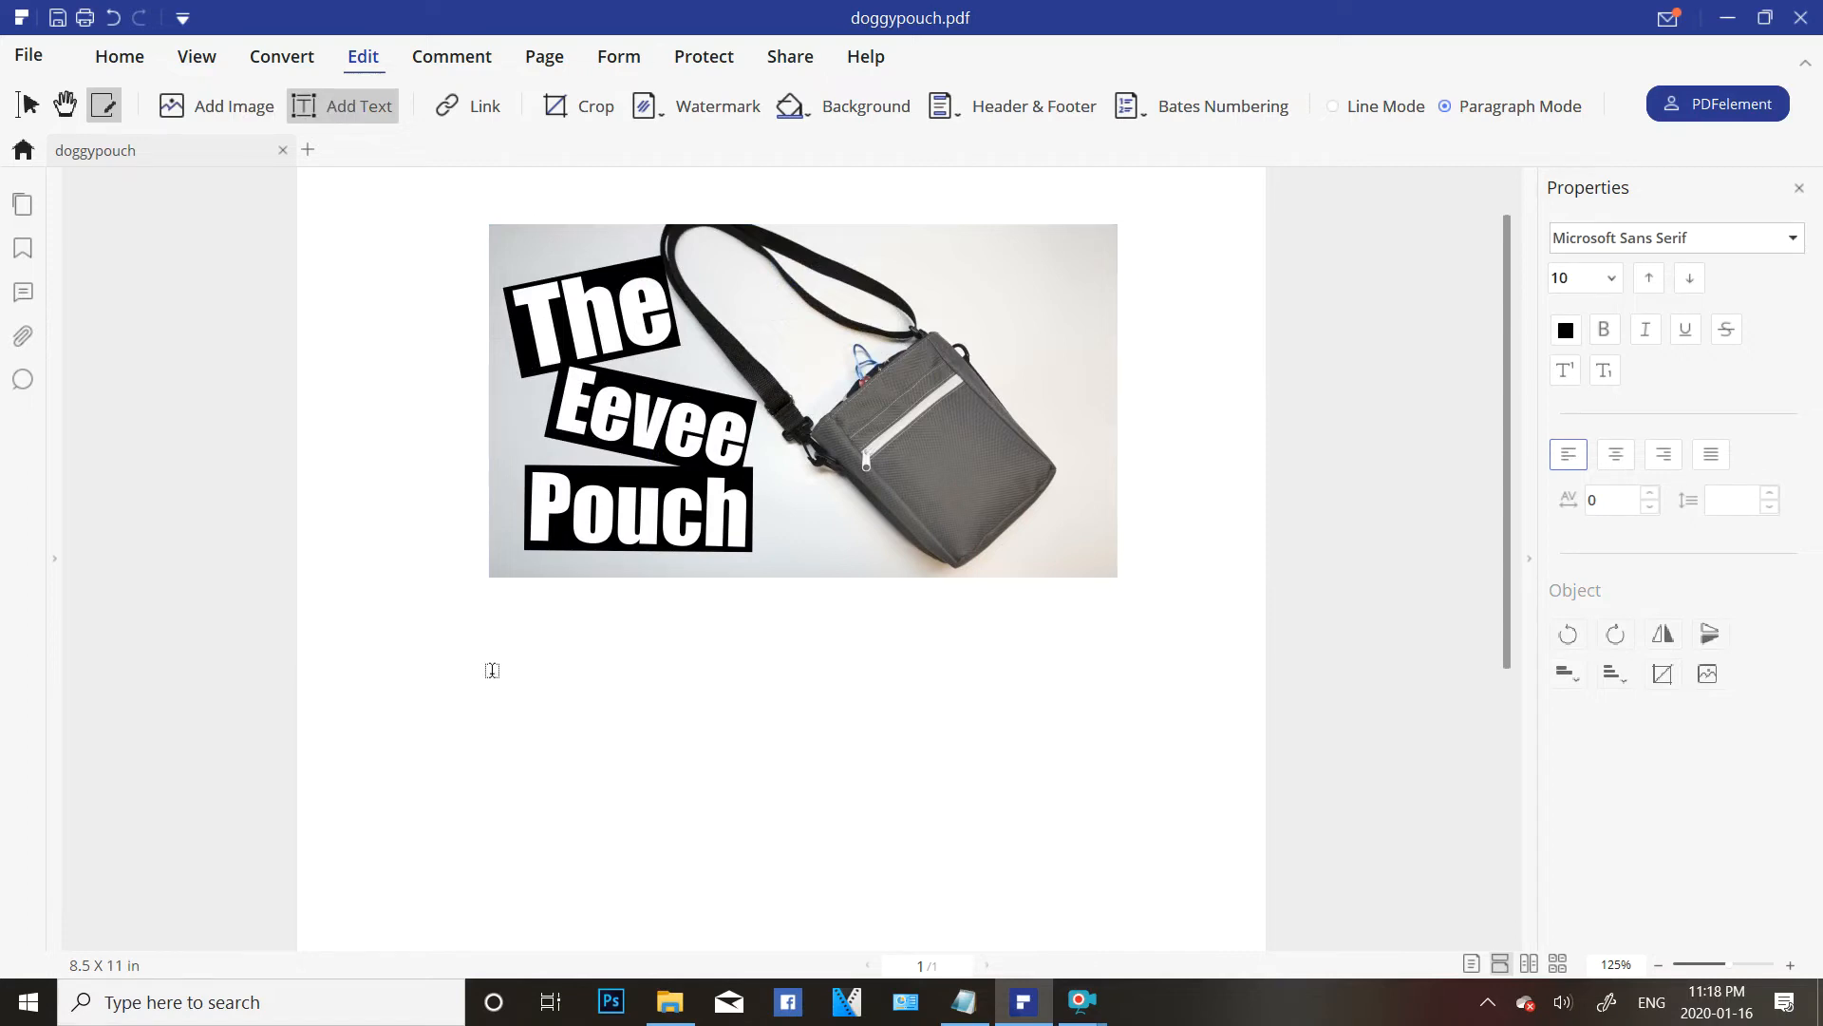
{"action": "left_click", "coordinate": [1614, 279]}
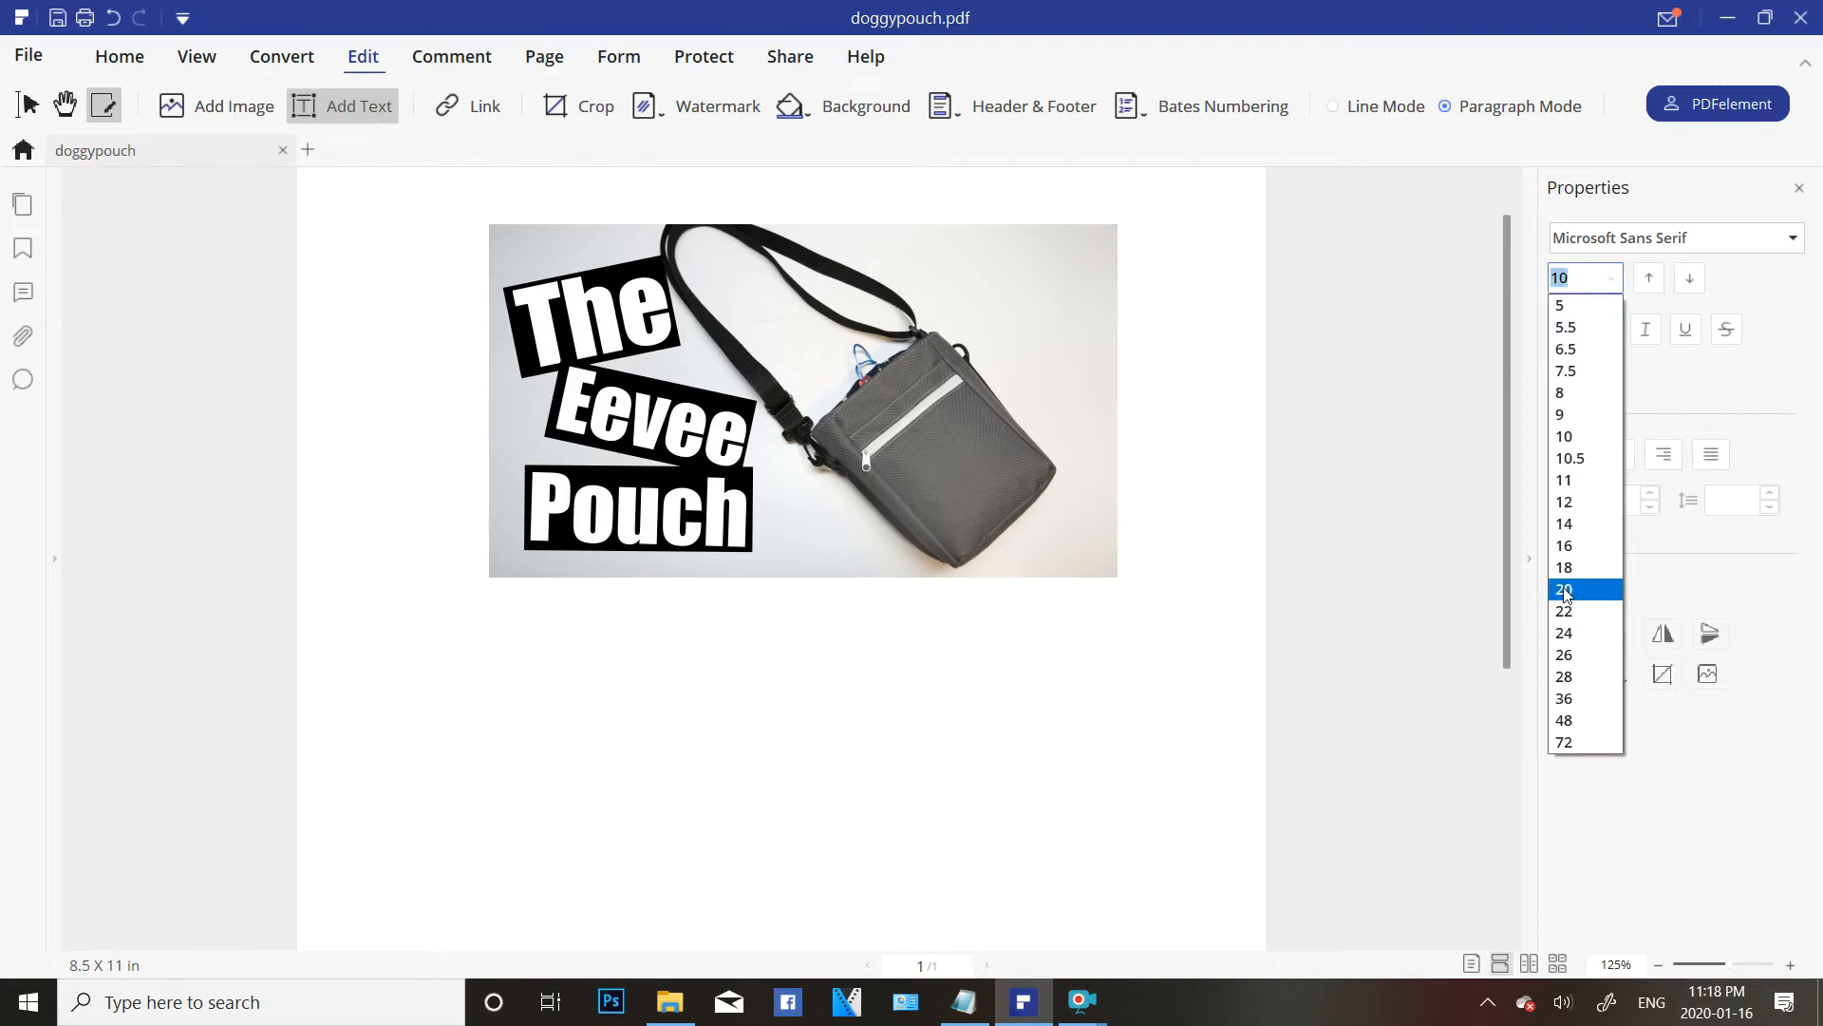
{"action": "left_click", "coordinate": [1564, 632]}
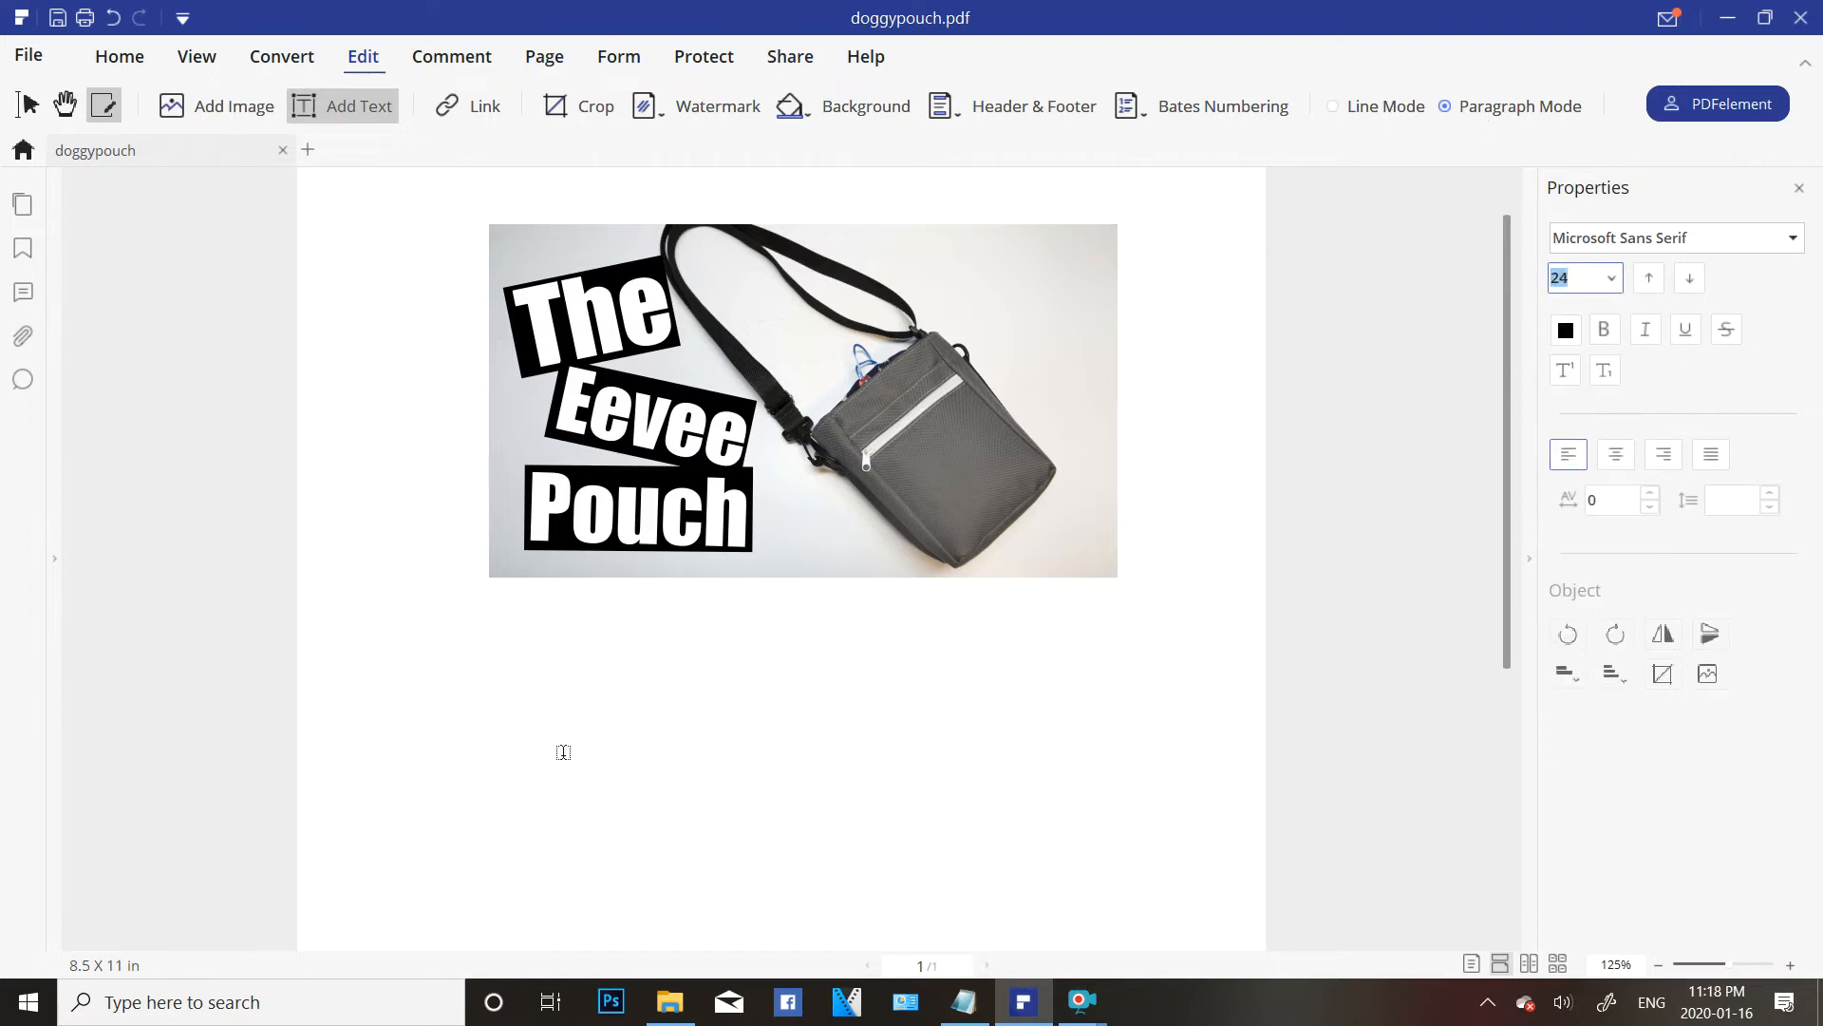
{"action": "left_click", "coordinate": [1726, 237]}
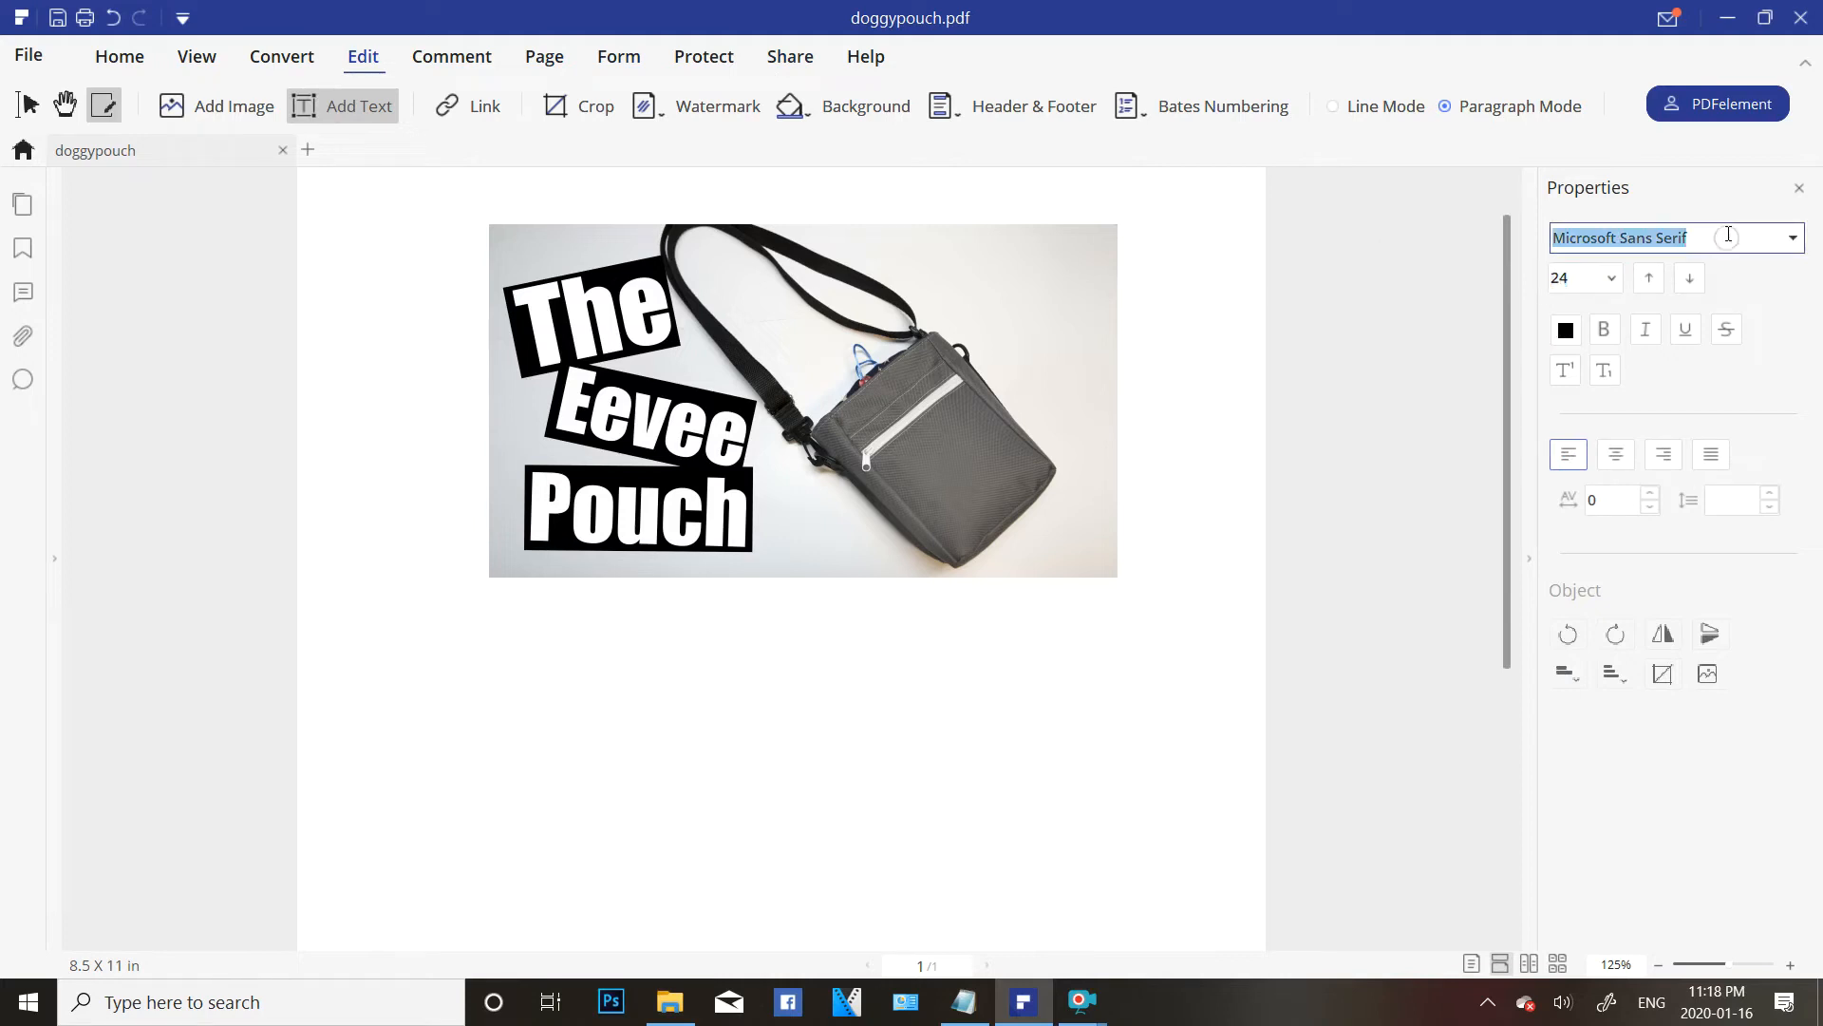
{"action": "left_click", "coordinate": [499, 644]}
{"action": "left_click", "coordinate": [1761, 238]}
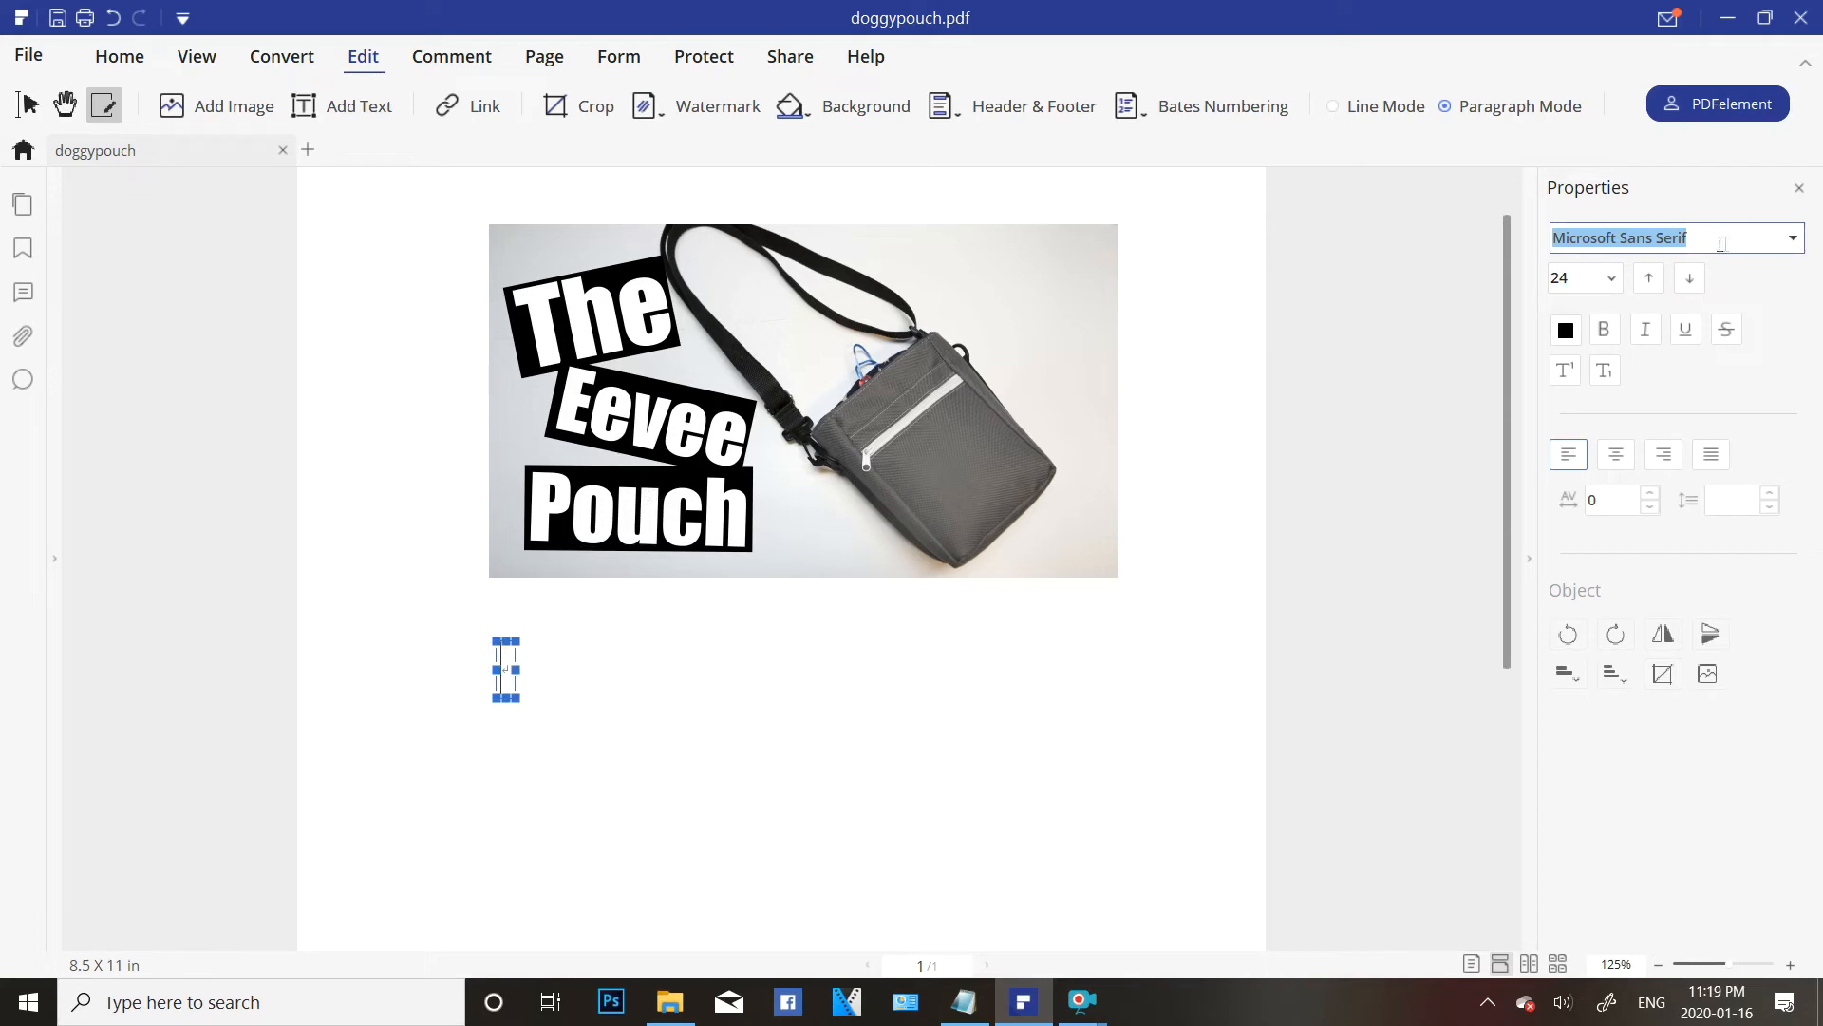
{"action": "left_click", "coordinate": [1793, 238]}
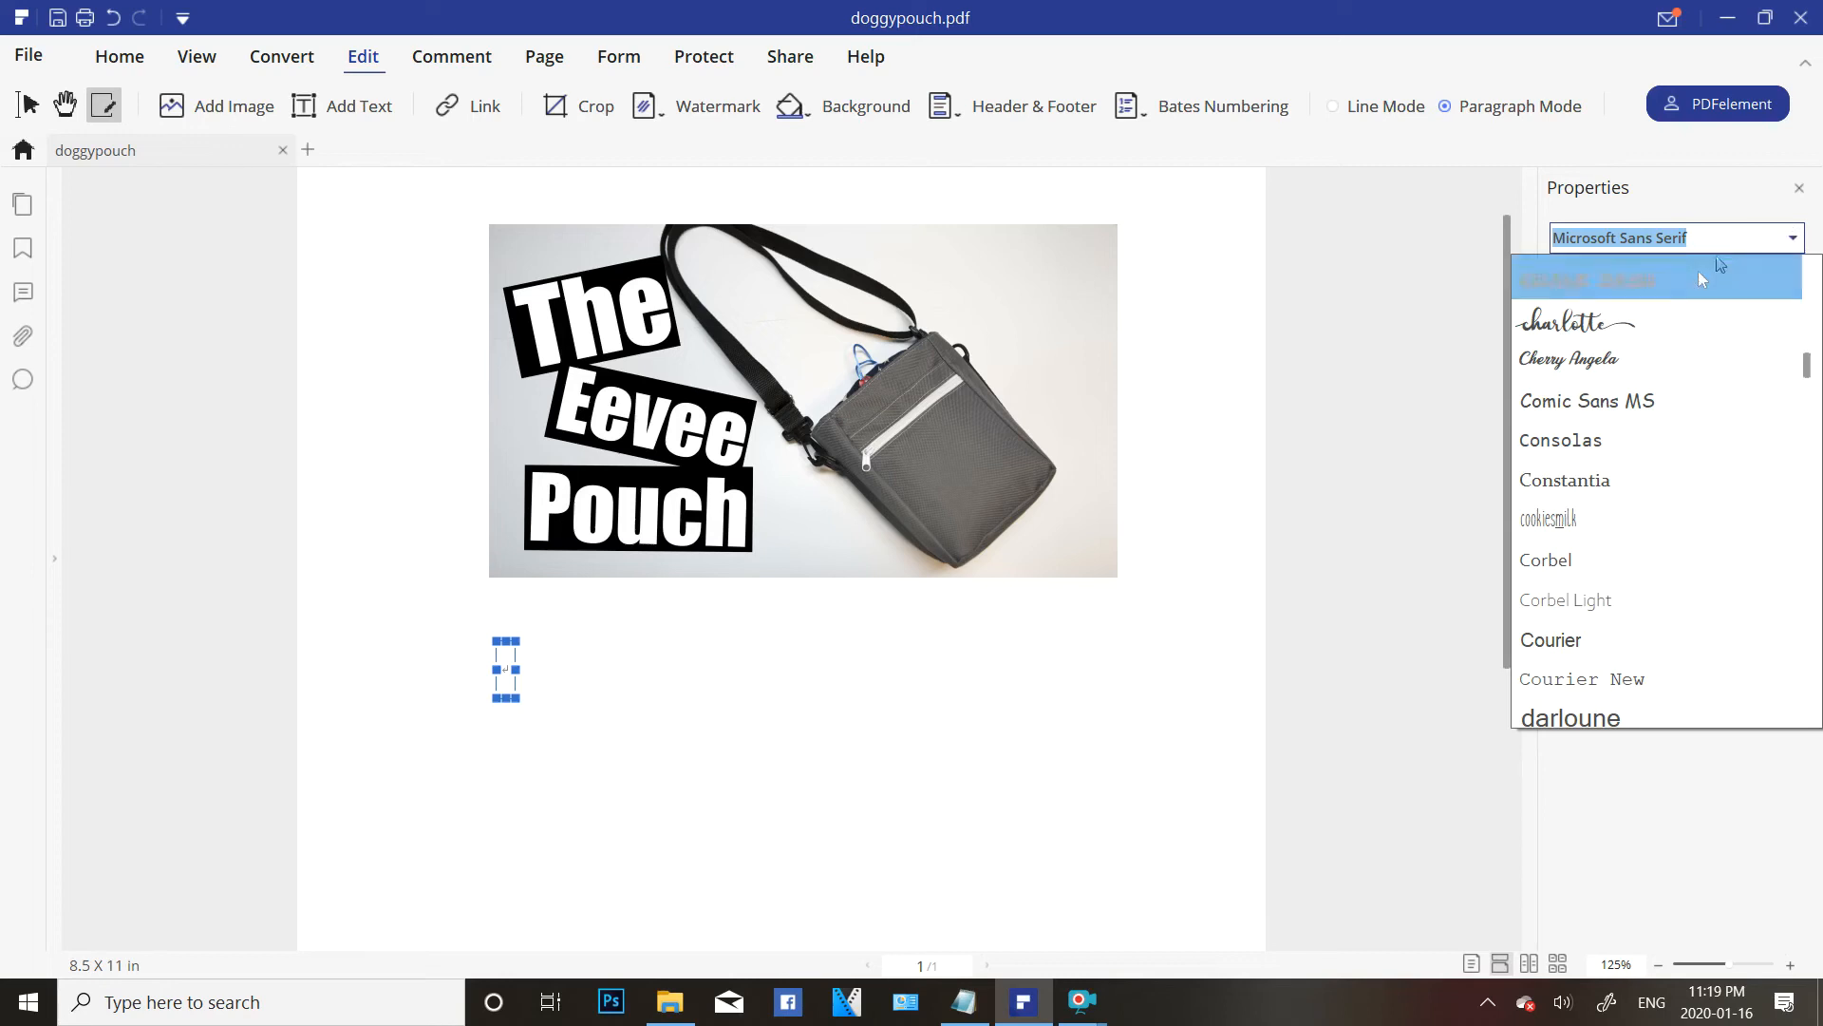
{"action": "left_click", "coordinate": [1623, 322]}
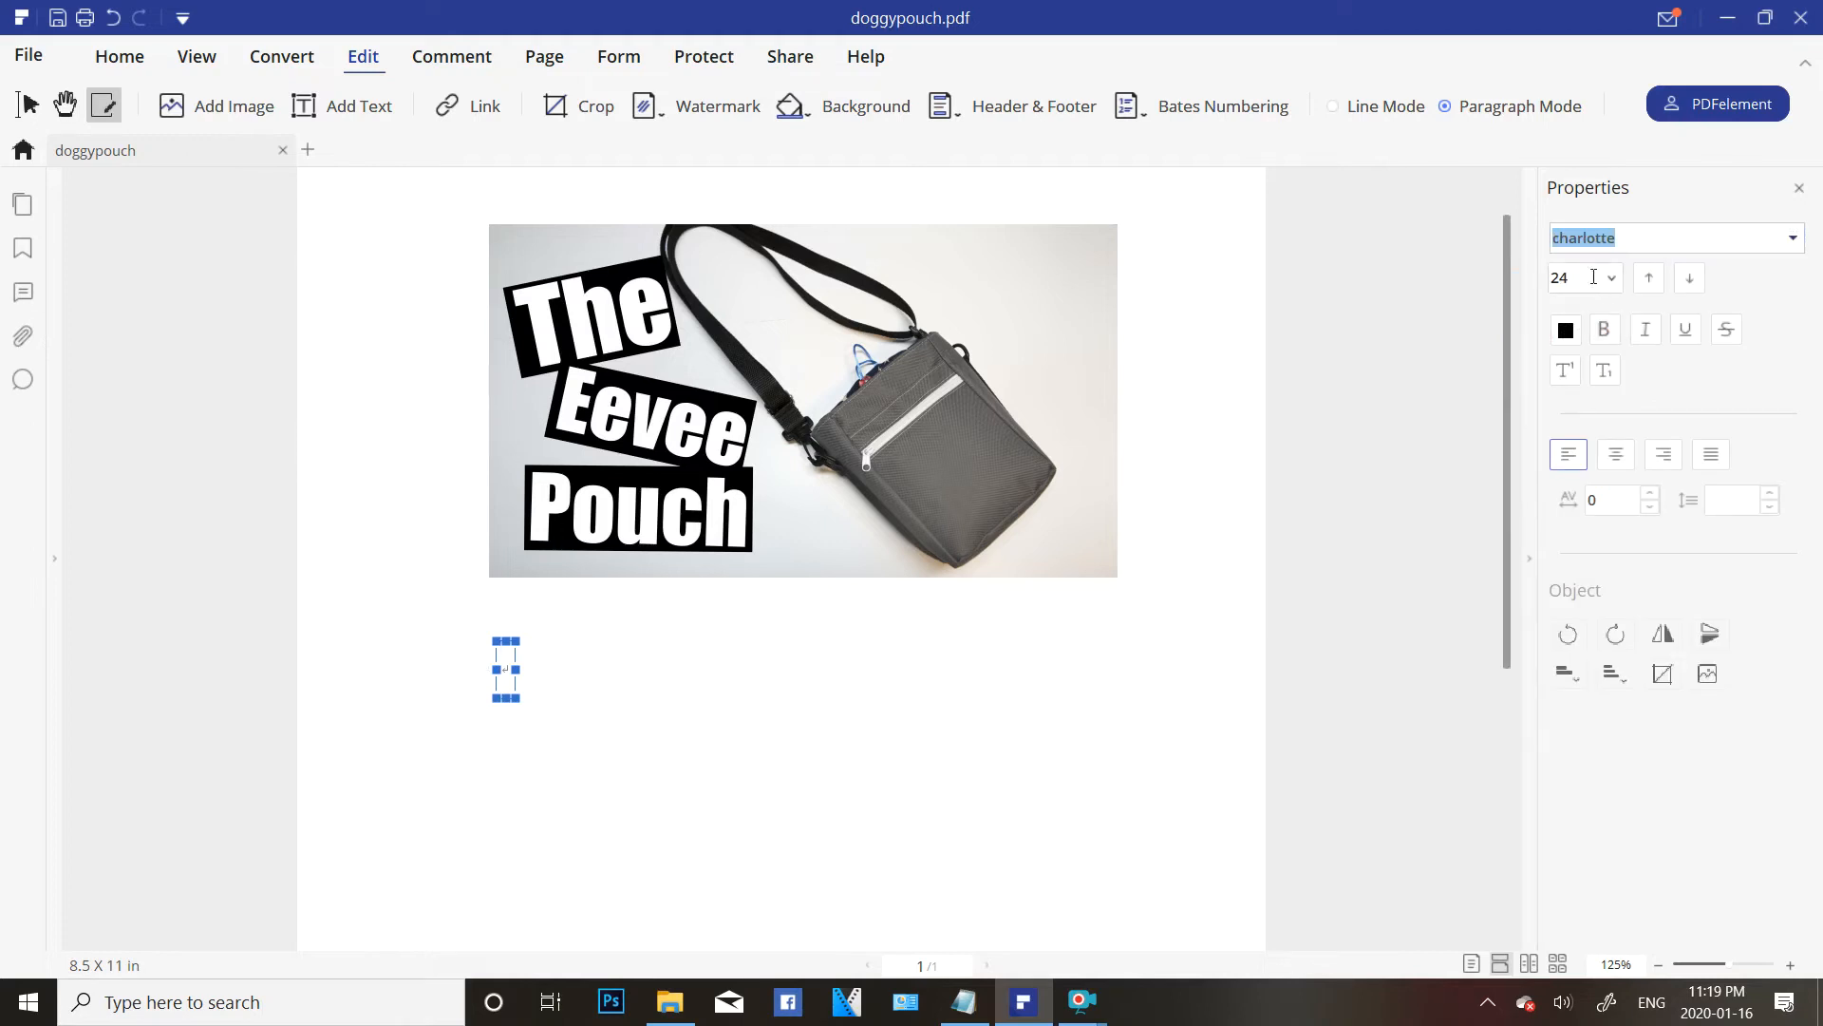
Enter the title "The Eevee Pouch" in the text box below the picture.
{"action": "type", "text": "The"}
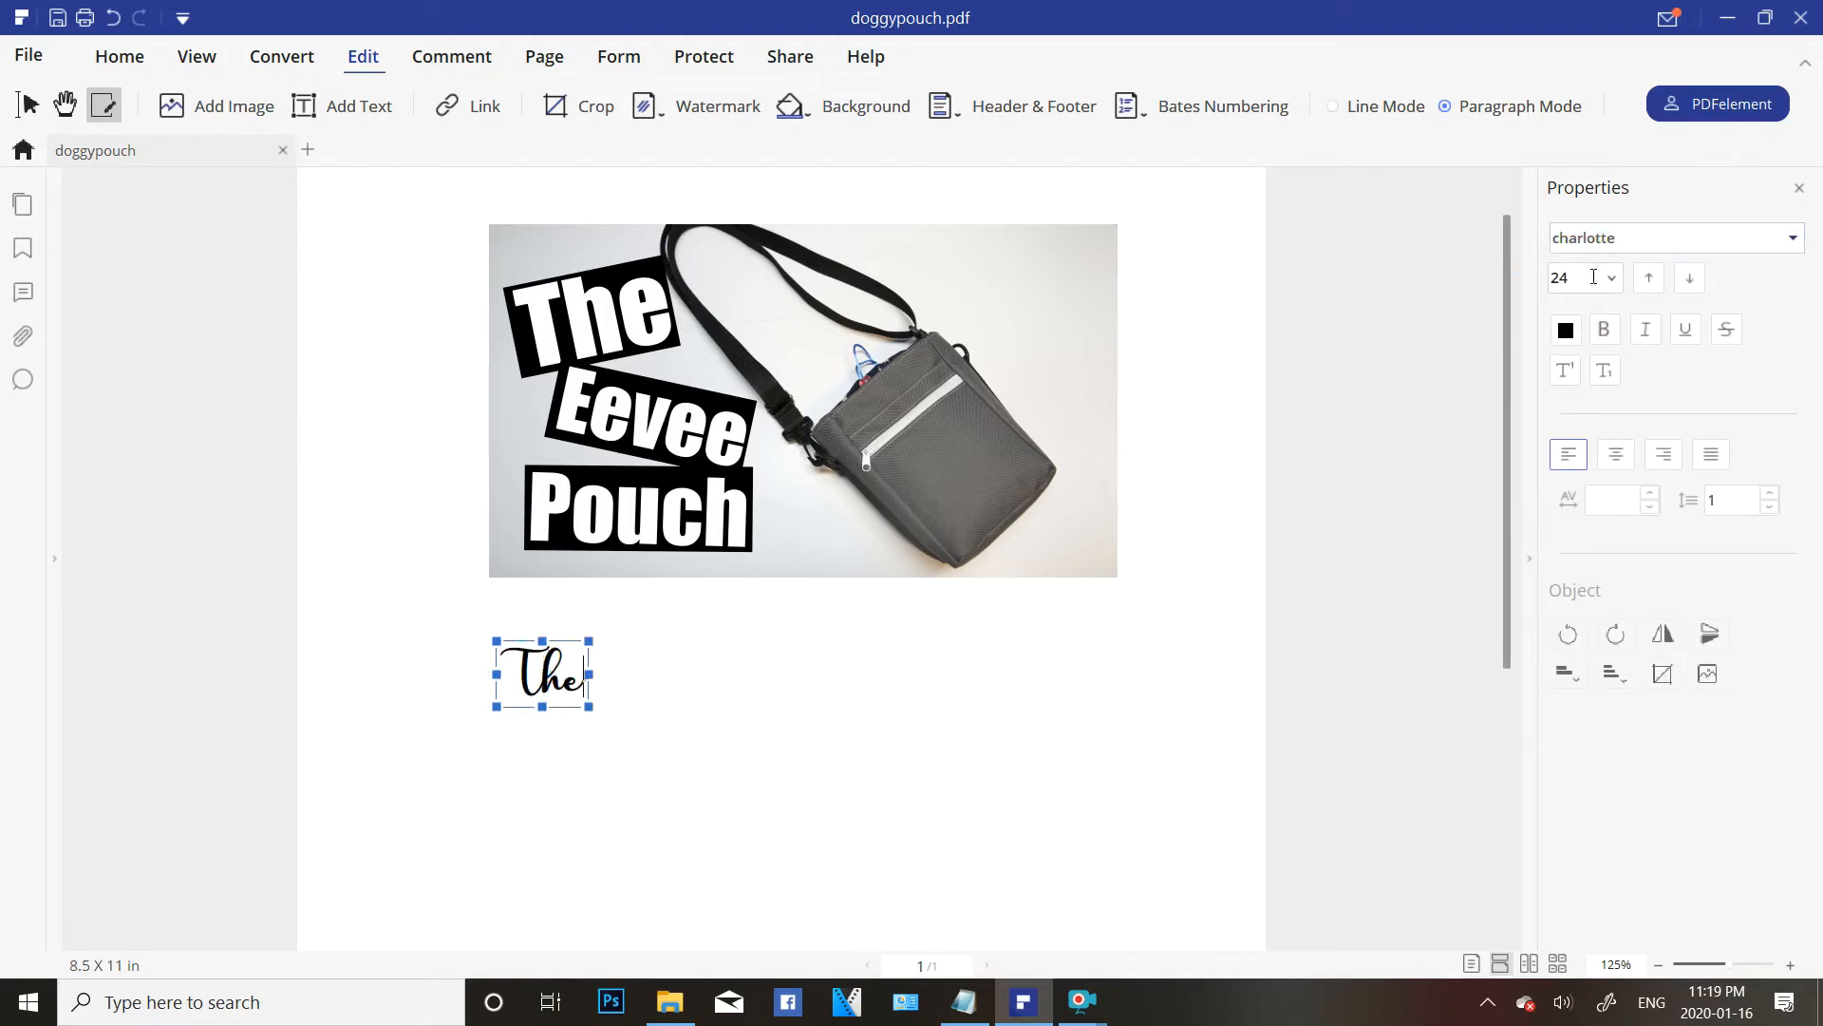
{"action": "type", "text": " e"}
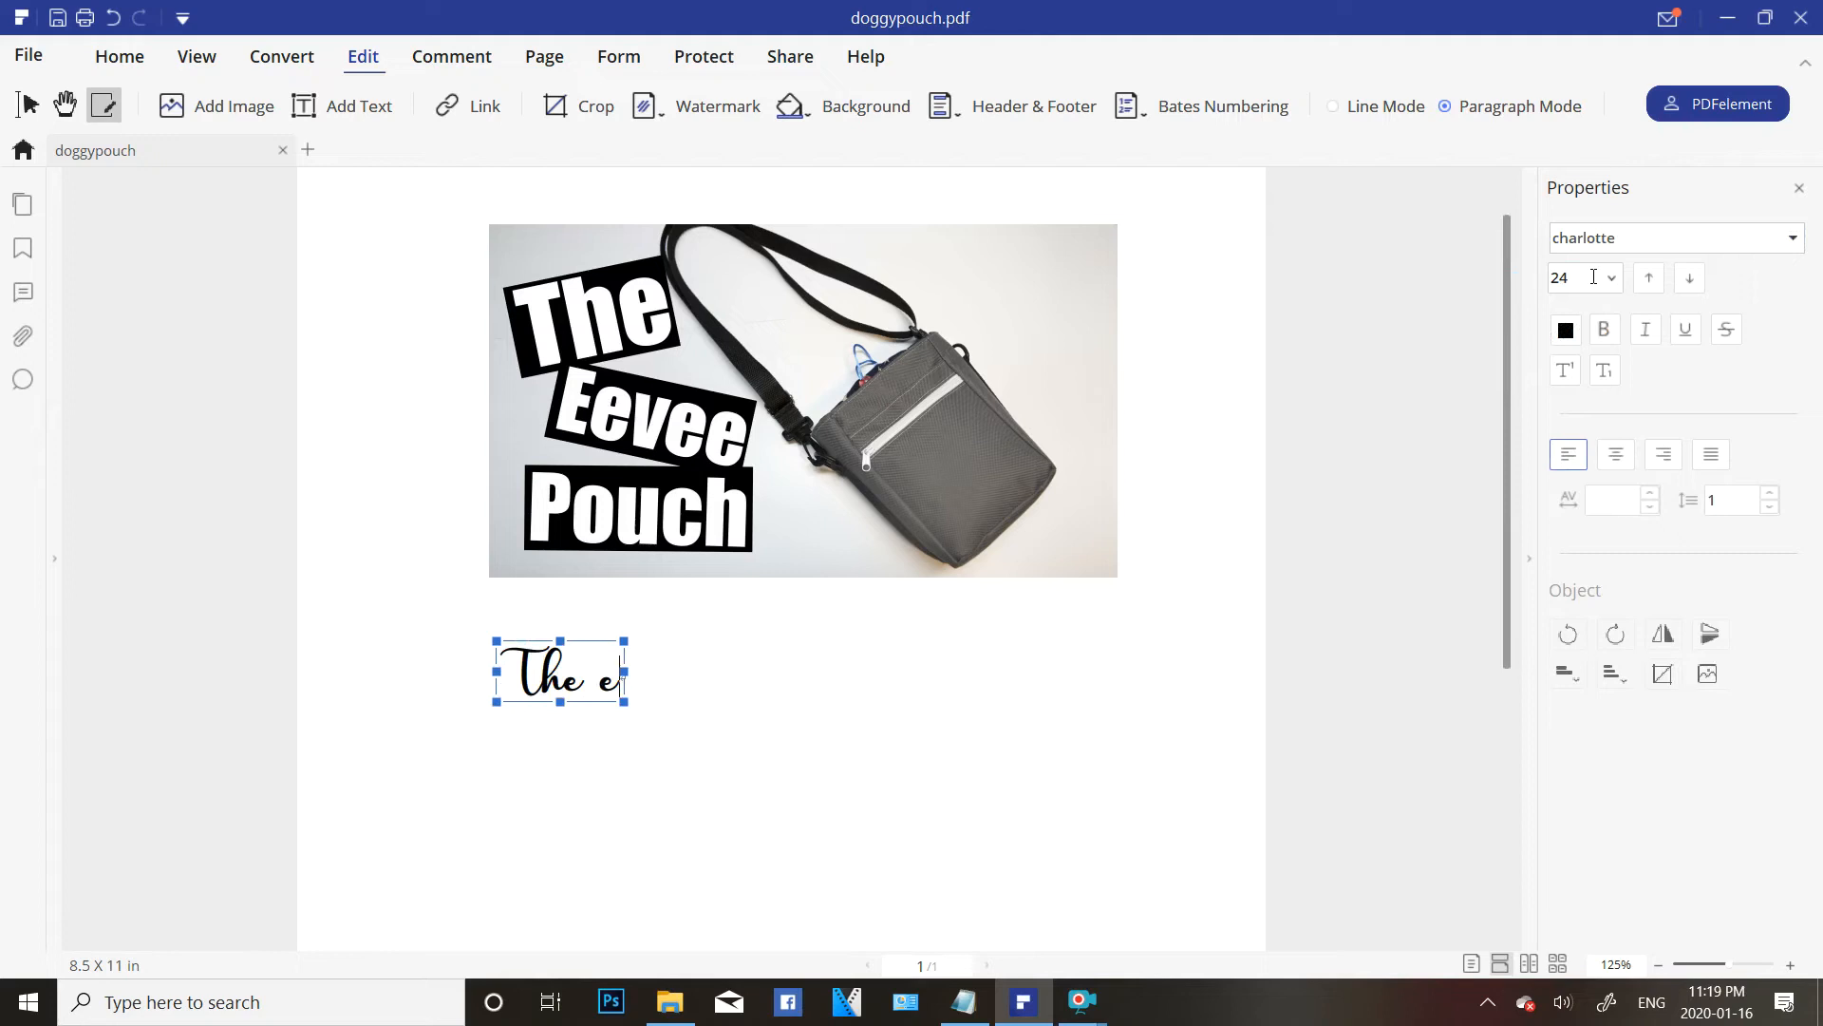
{"action": "type", "text": "Ev"}
{"action": "key", "text": "BackSpace"}
{"action": "type", "text": "evee"}
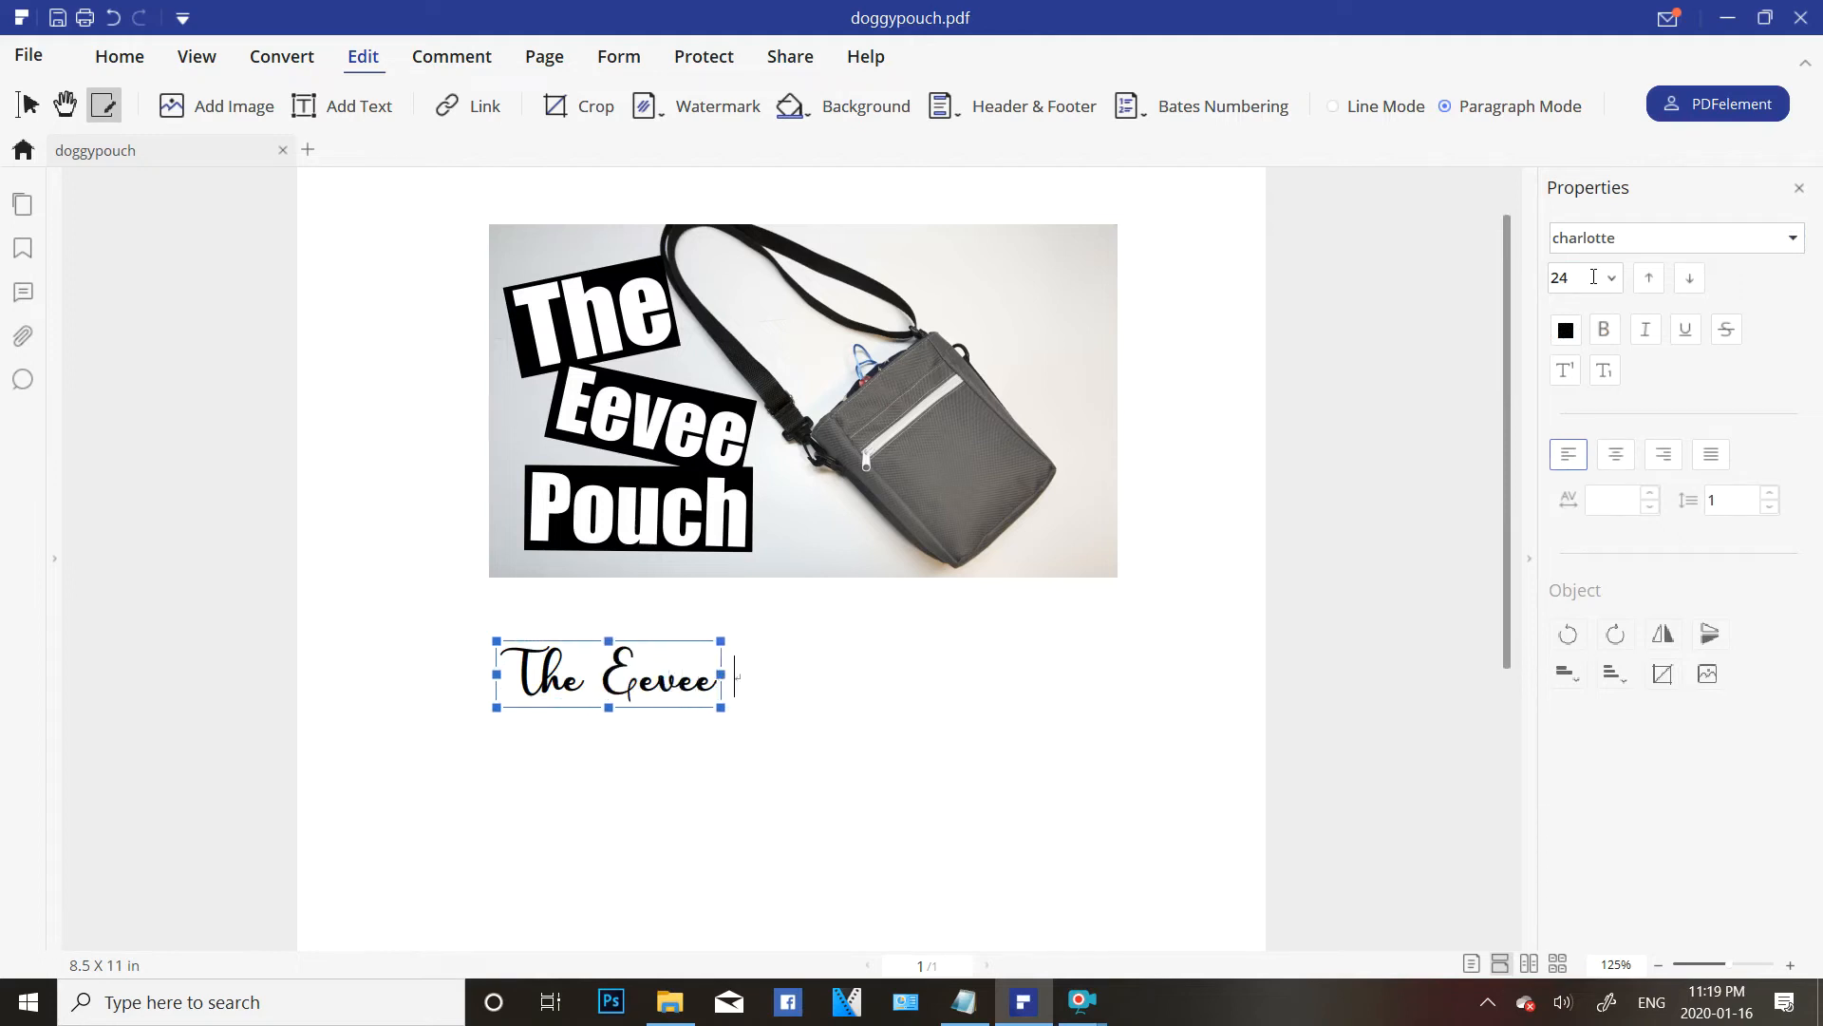
{"action": "type", "text": " Pouch"}
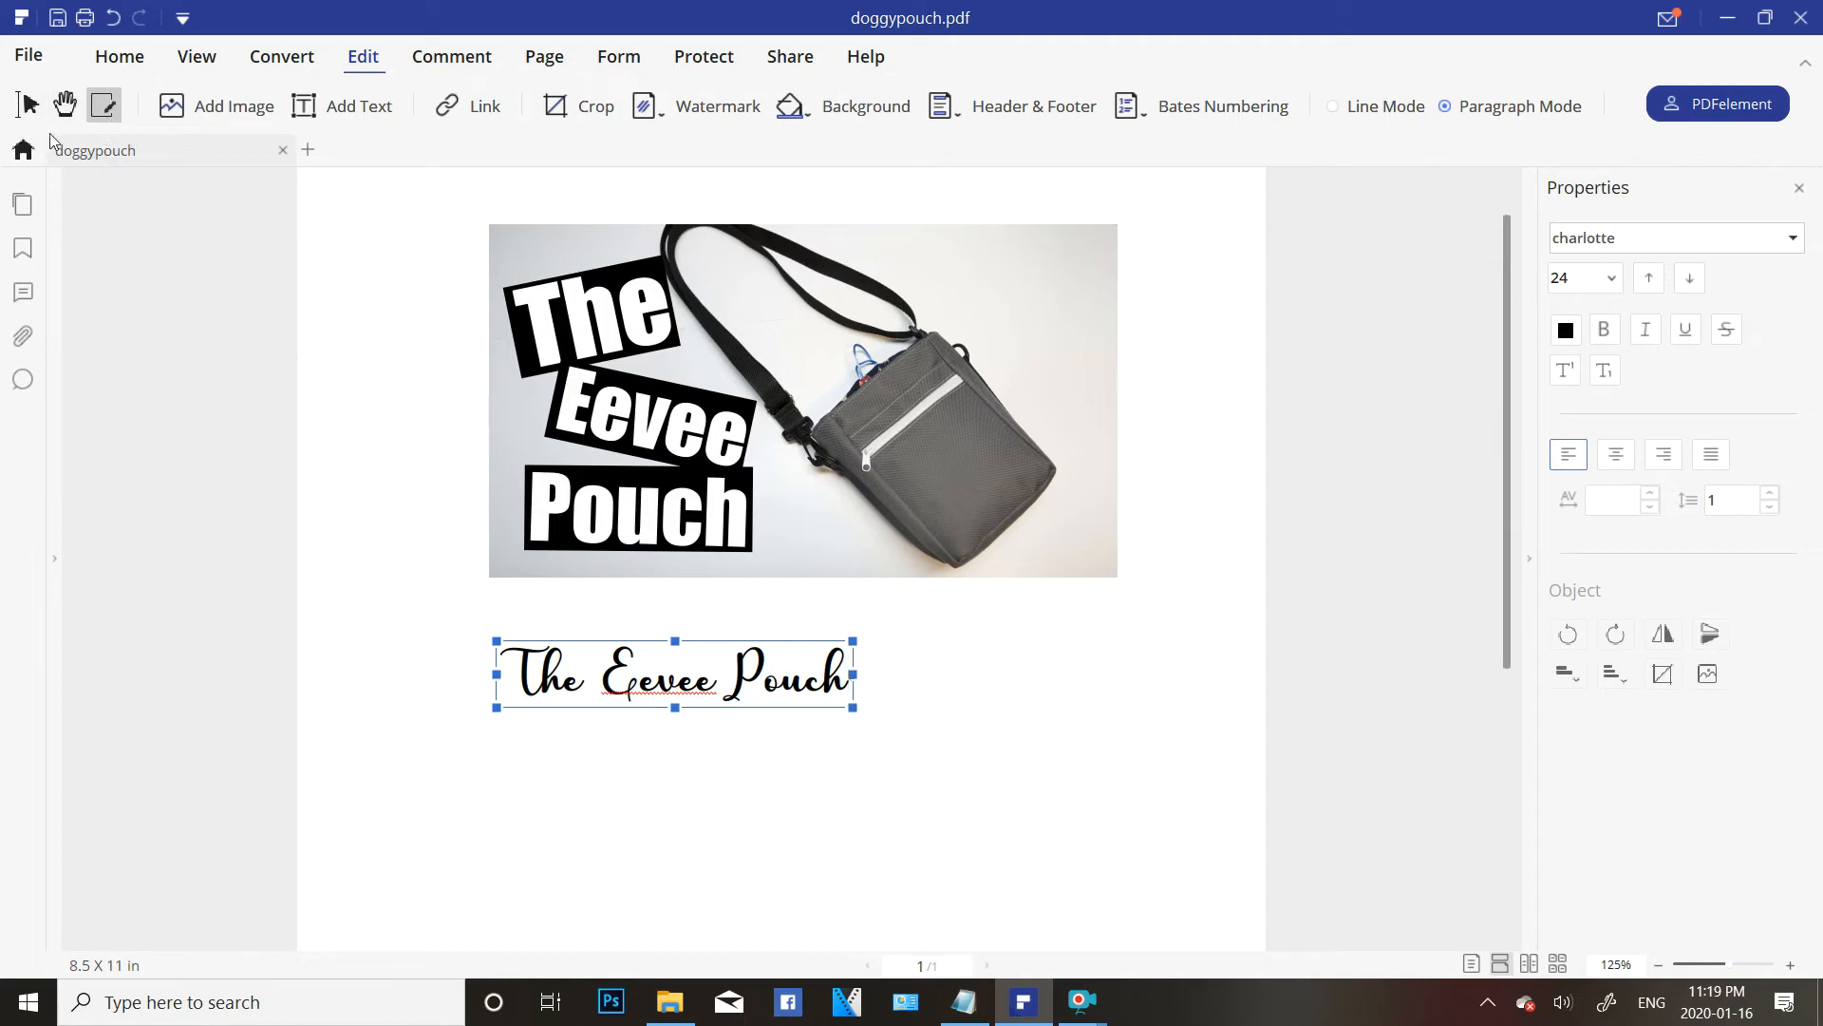
{"action": "left_click", "coordinate": [28, 105]}
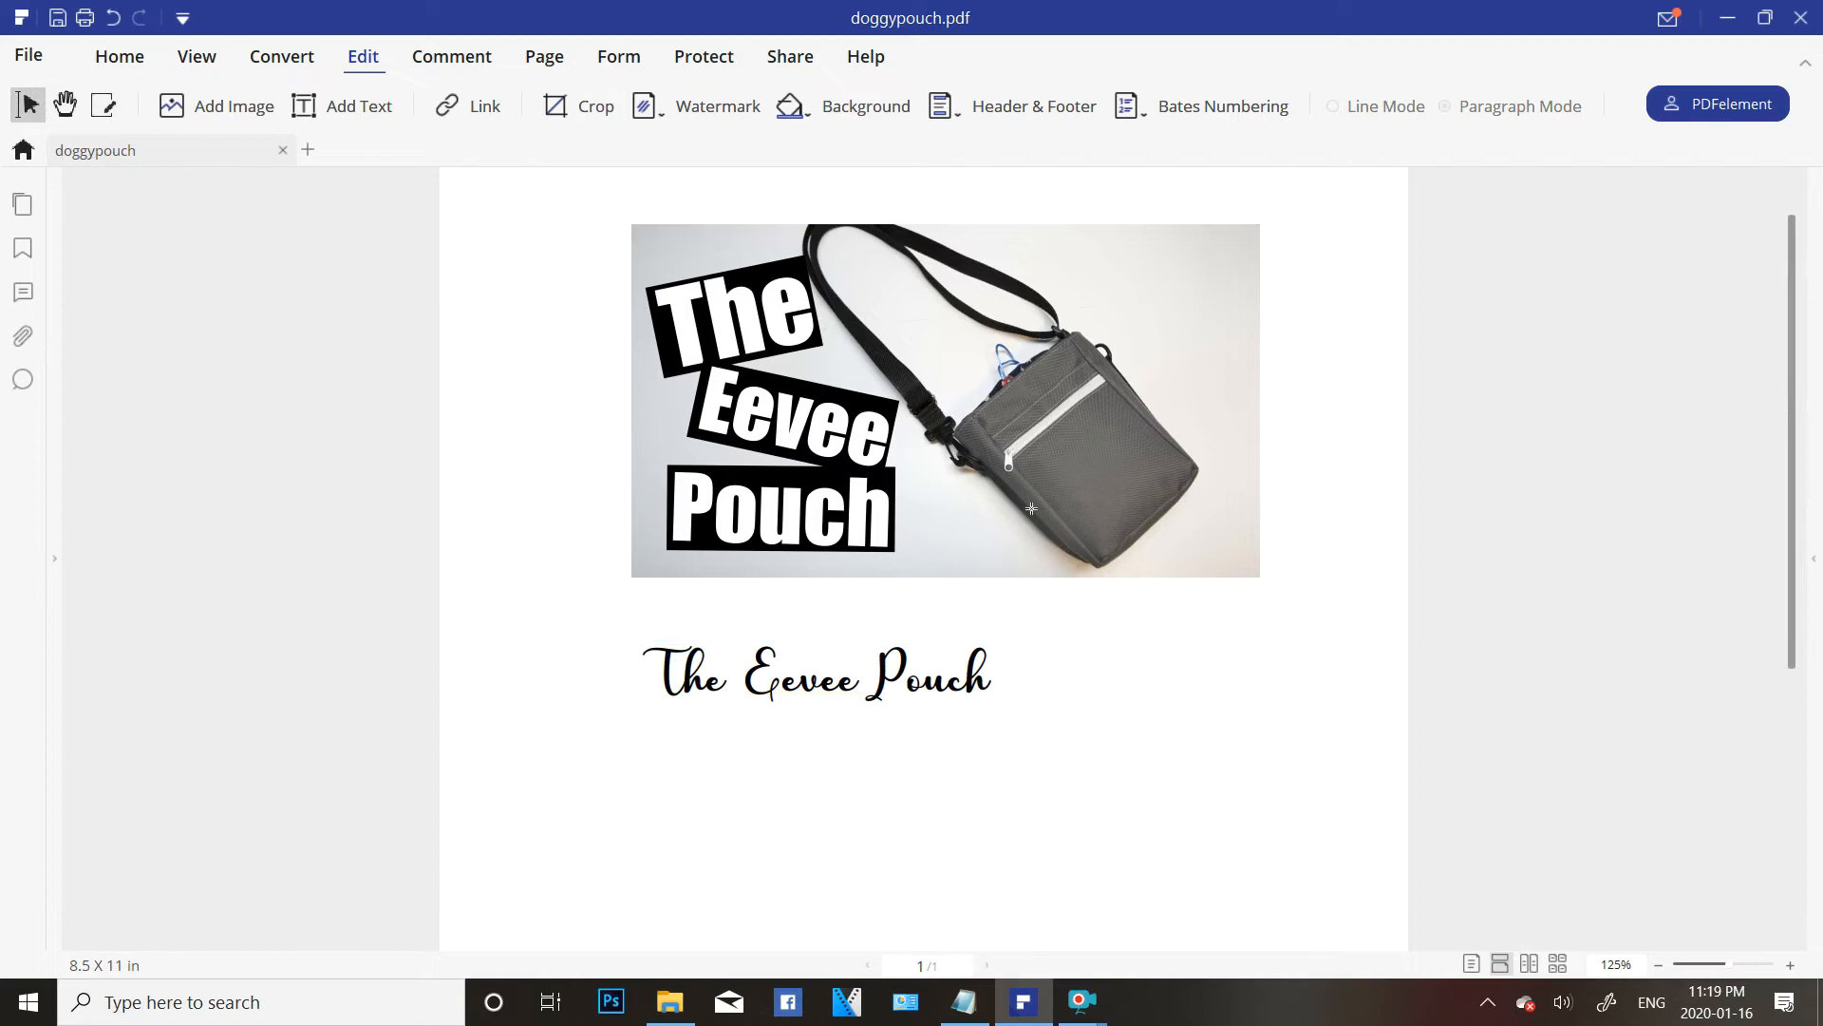
Move the title text box right and slightly up so it sits centred beneath the cover picture.
{"action": "left_click", "coordinate": [117, 109]}
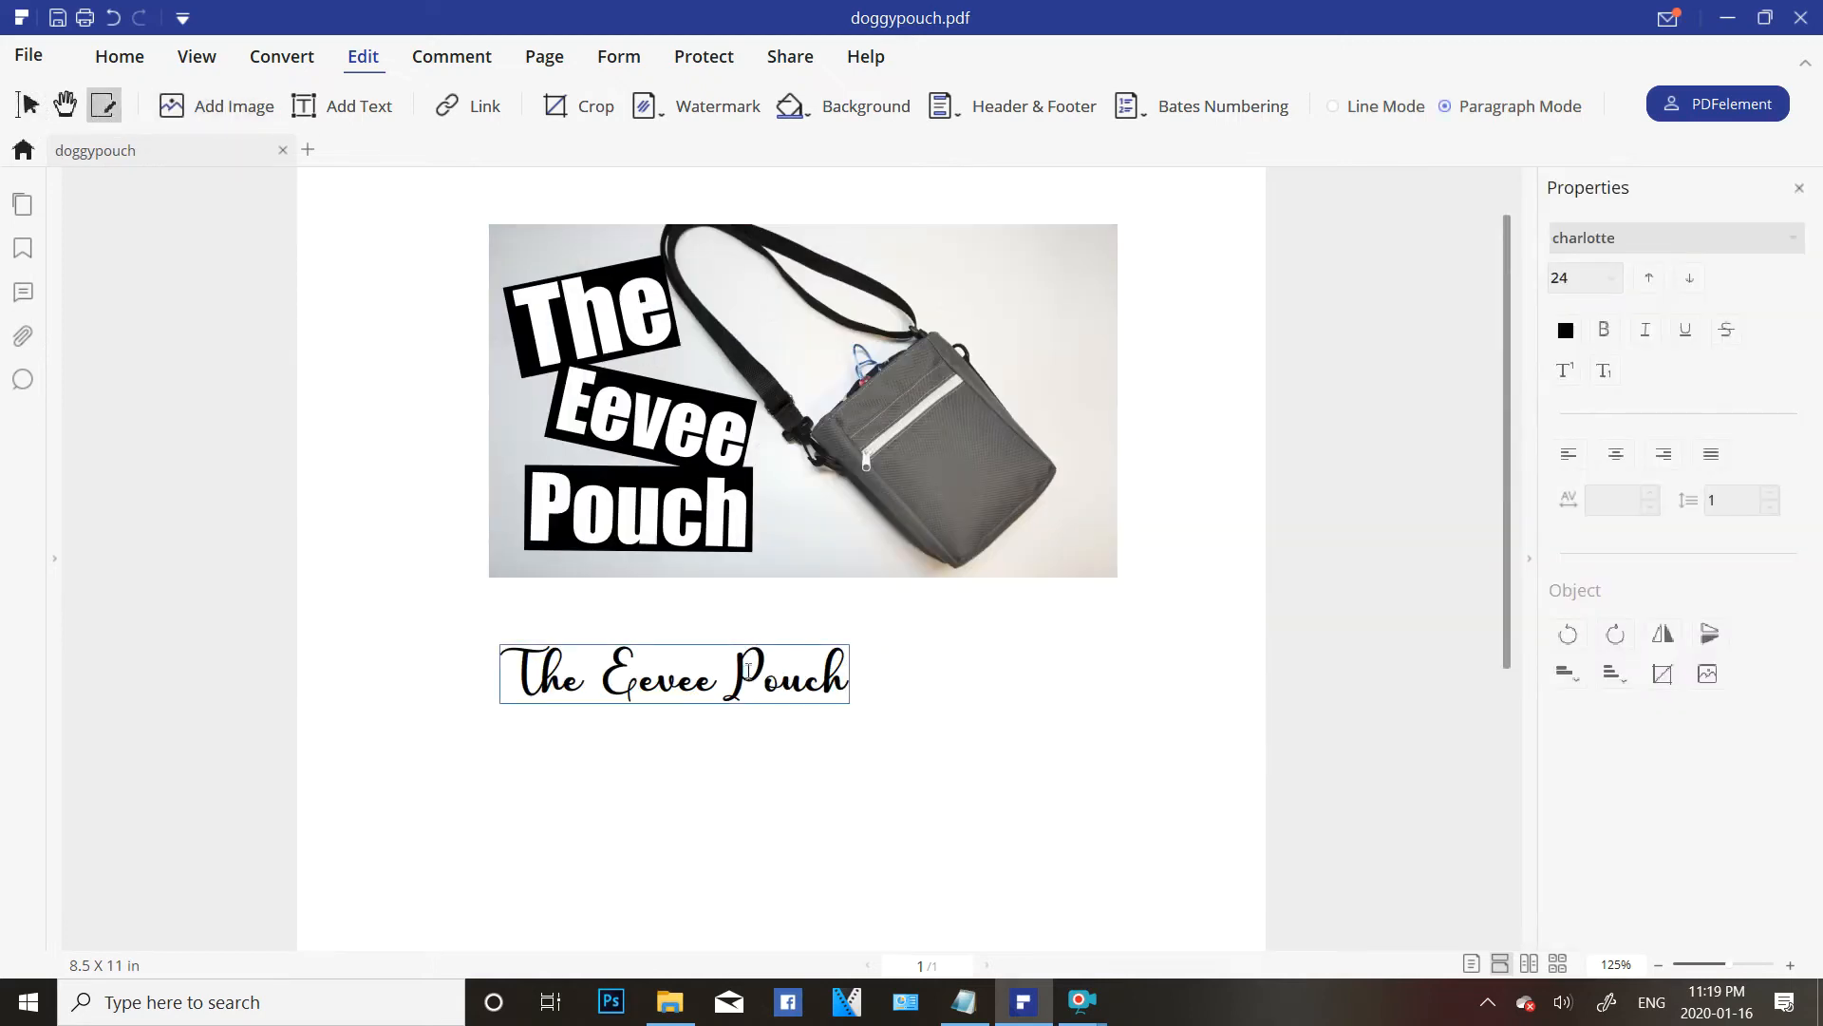
{"action": "left_click", "coordinate": [659, 686]}
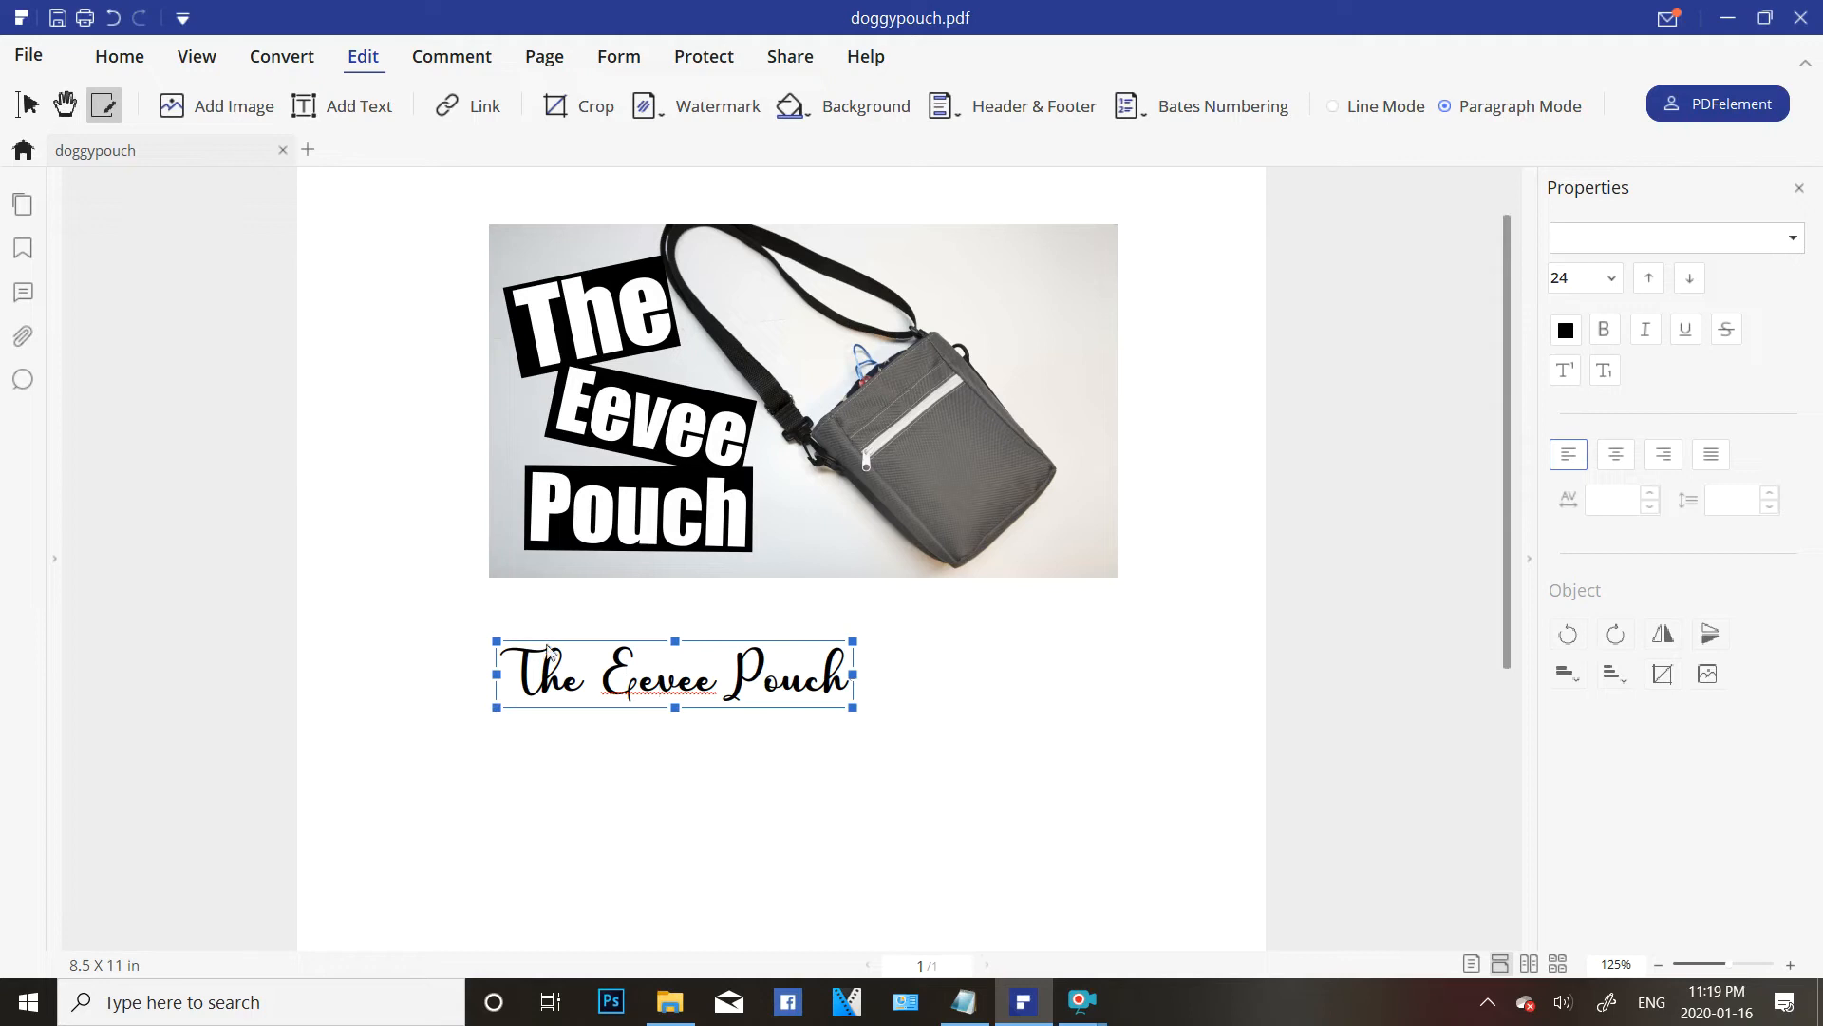
{"action": "left_click", "coordinate": [618, 684]}
{"action": "left_click_drag", "start_coordinate": [698, 707], "coordinate": [831, 676]}
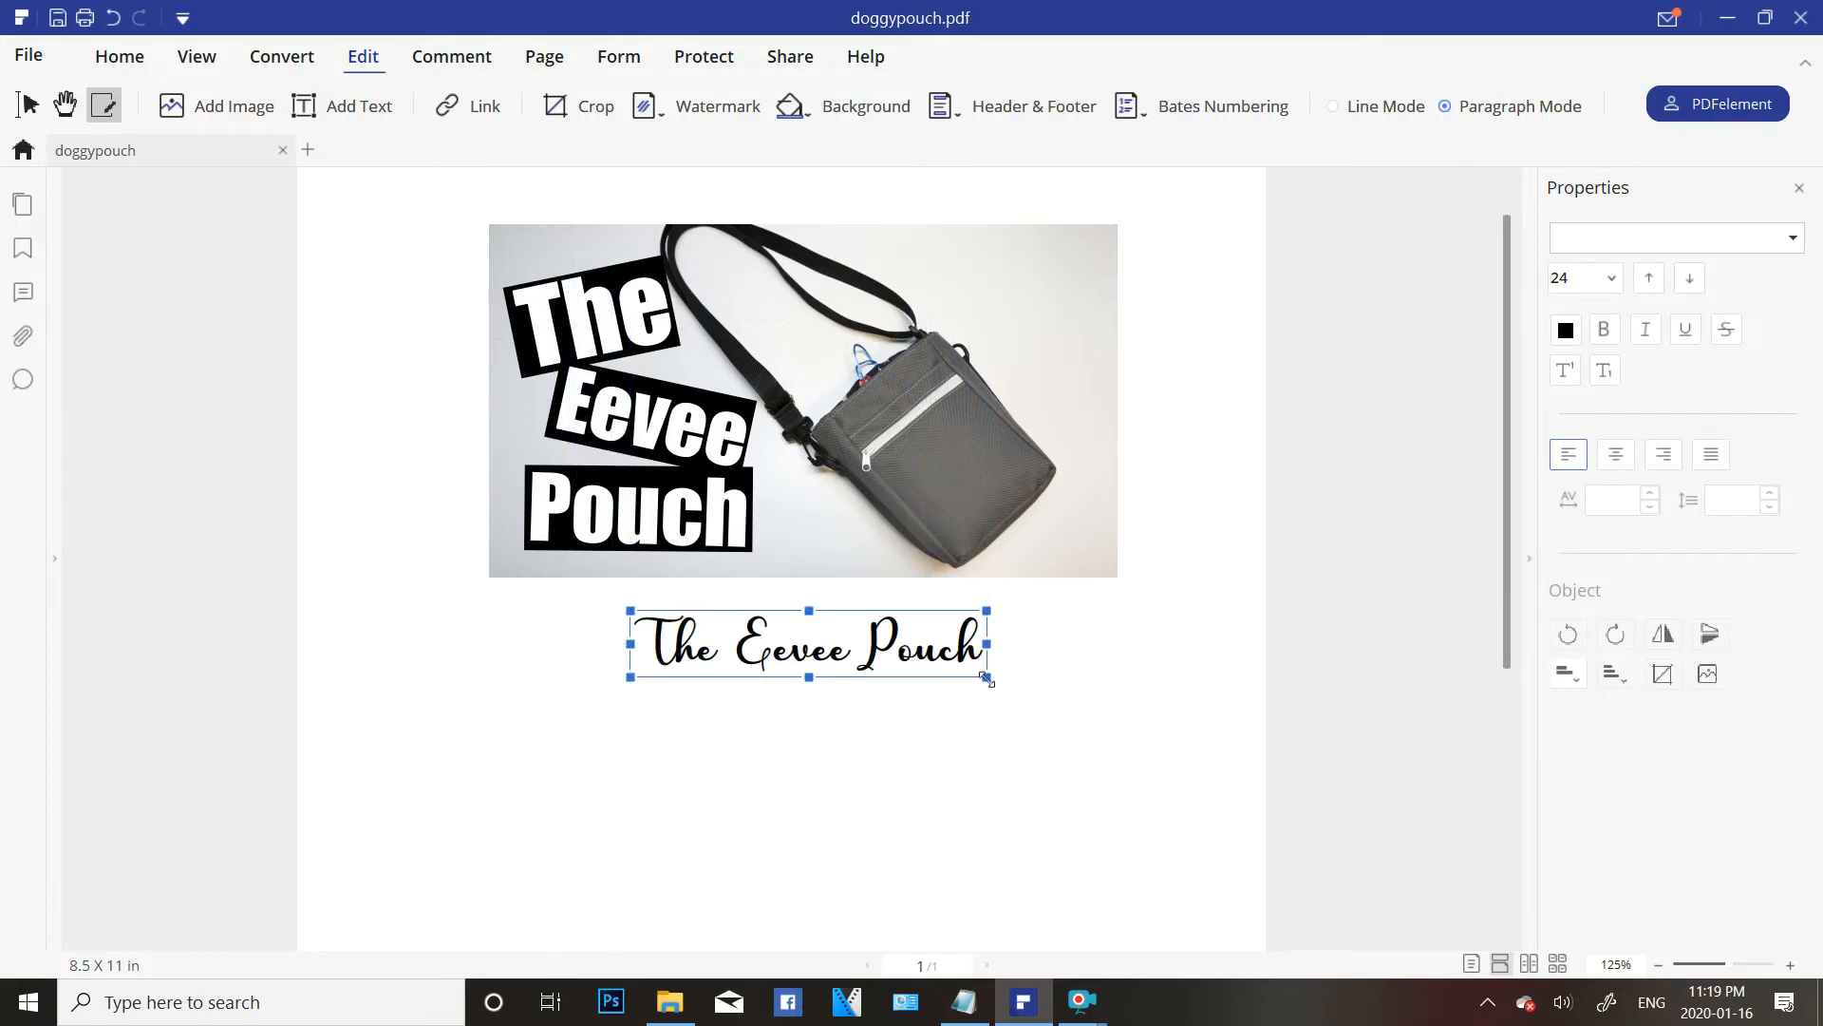
Try enlarging the title by stretching its text box from the lower-right corner, and undo the stretch.
{"action": "left_click_drag", "start_coordinate": [988, 677], "coordinate": [1119, 722]}
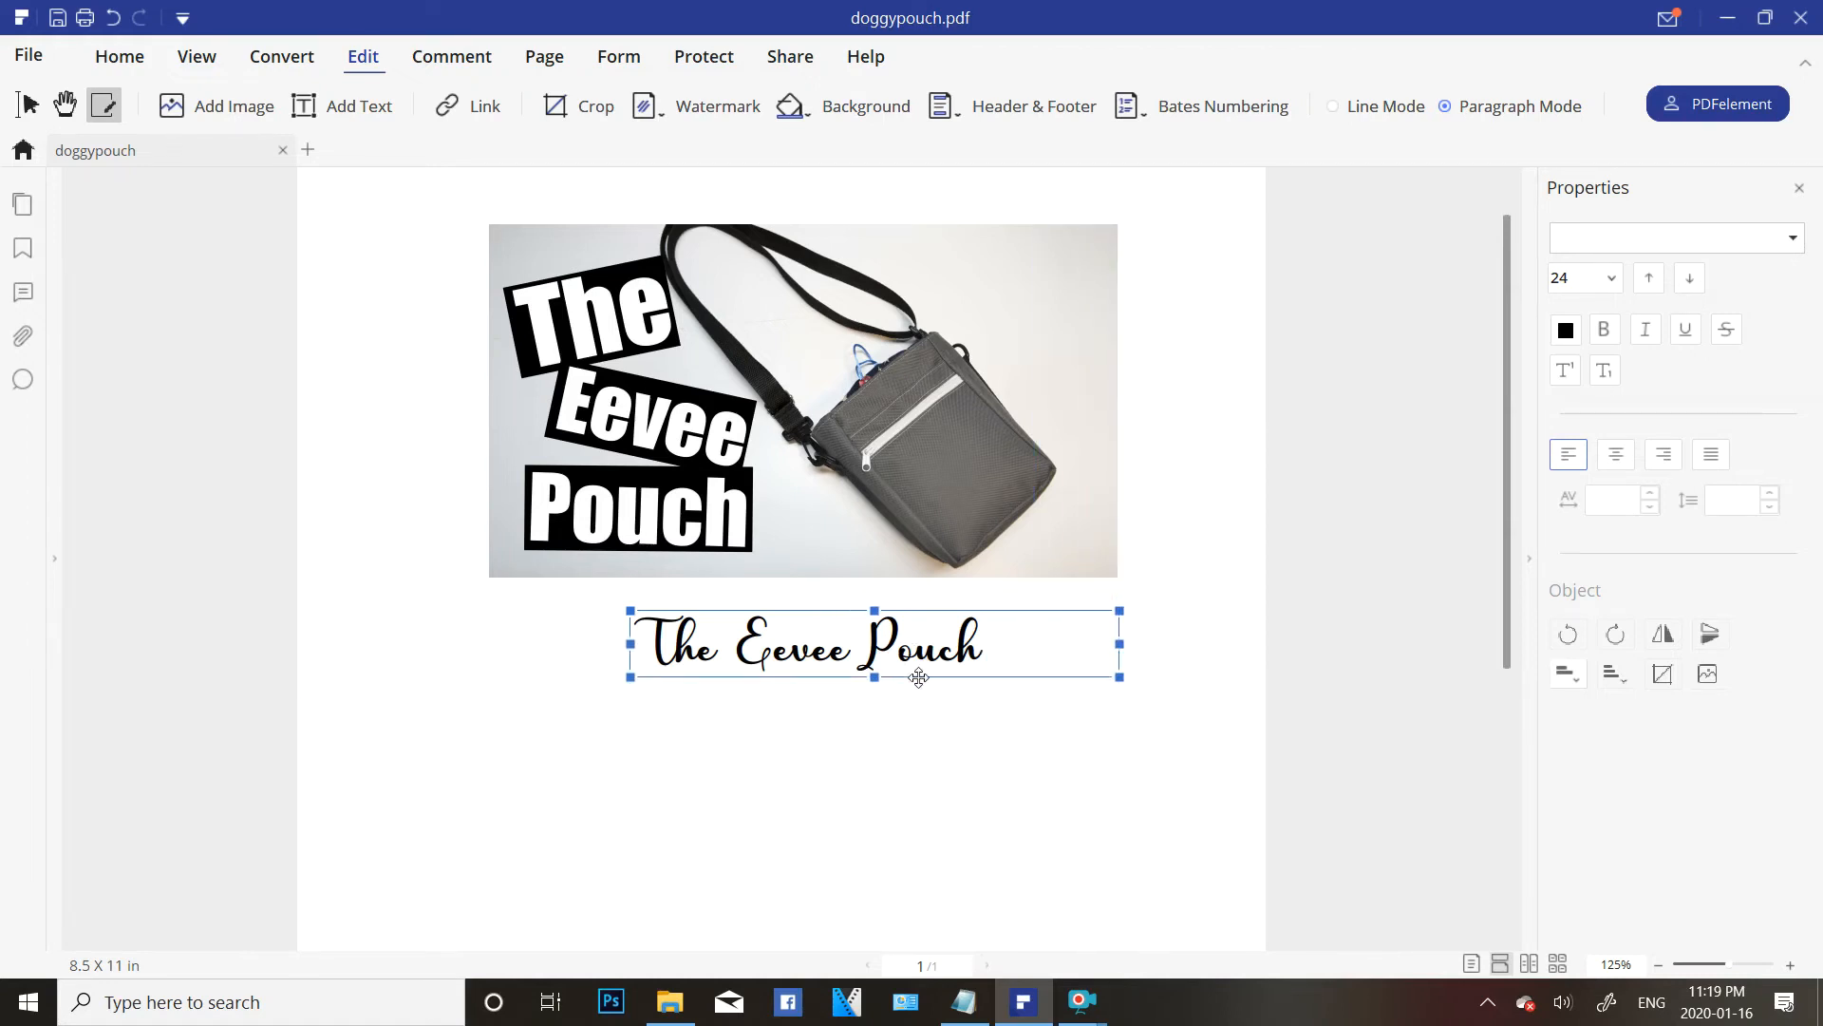
{"action": "left_click", "coordinate": [928, 726]}
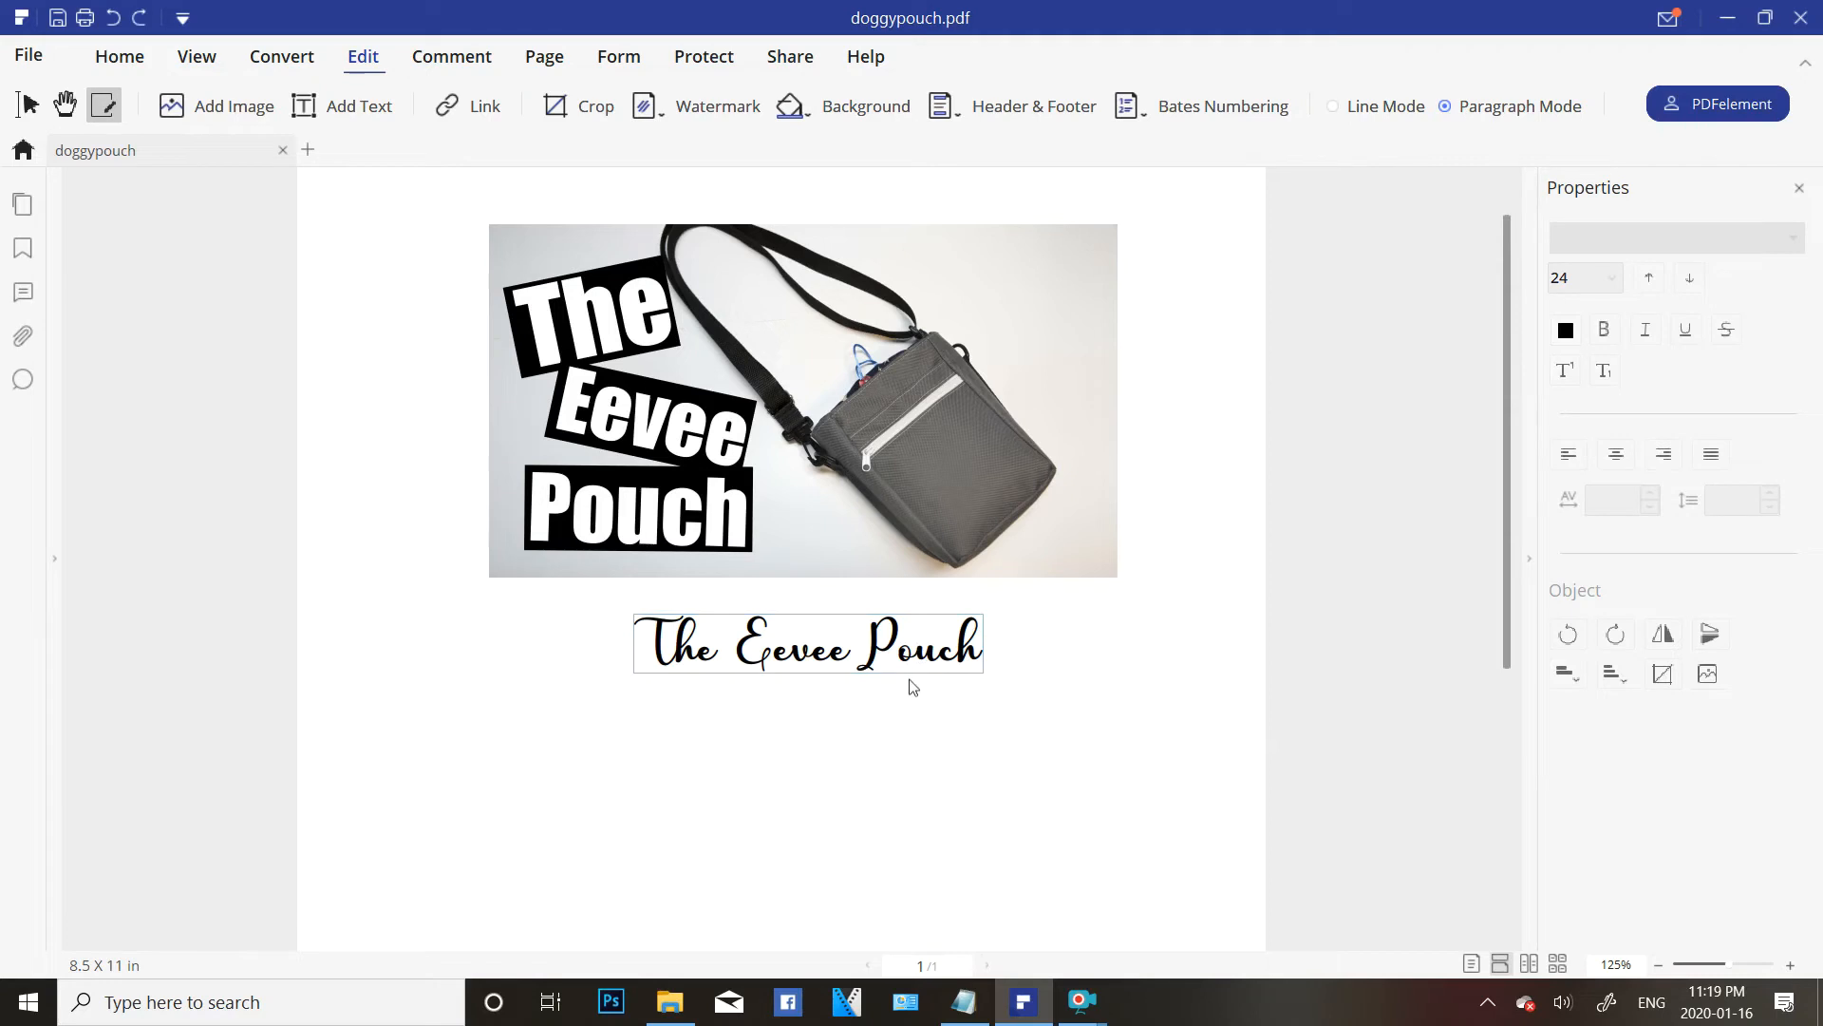
{"action": "left_click", "coordinate": [885, 676]}
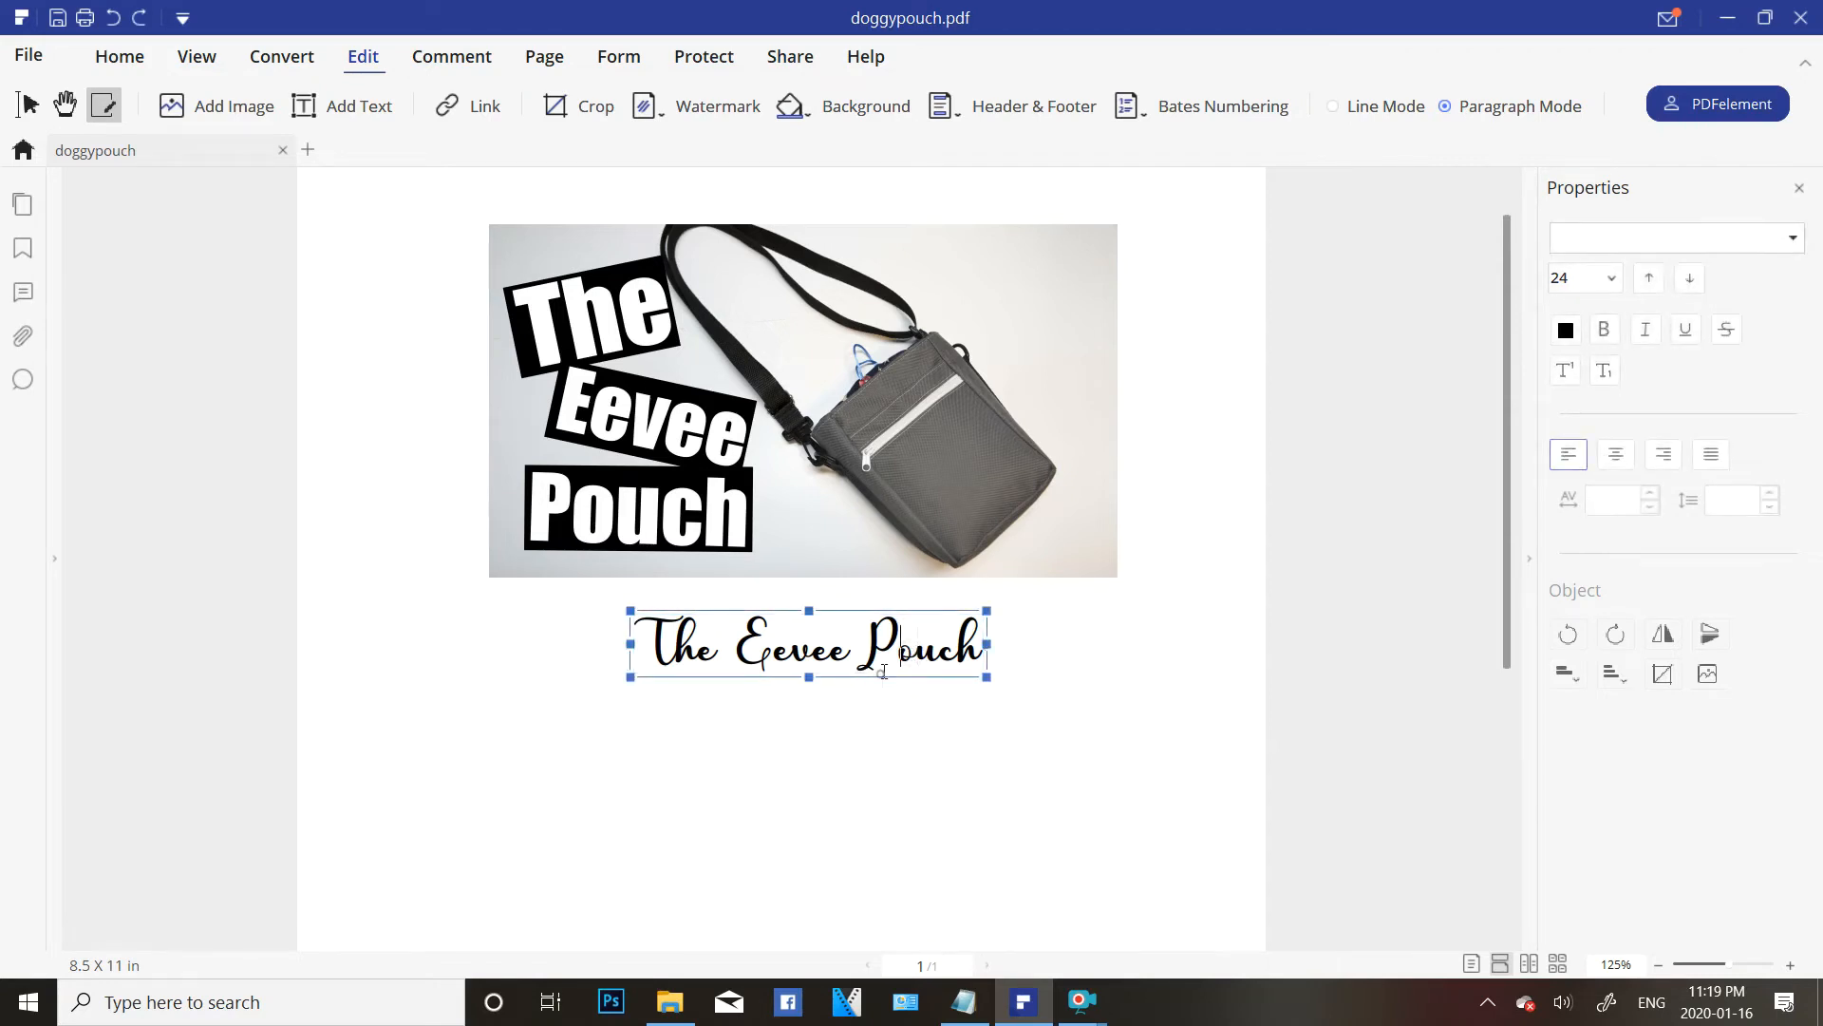
{"action": "right_click", "coordinate": [831, 679]}
{"action": "left_click", "coordinate": [832, 653]}
Set the font size of the whole "The Eevee Pouch" title to 48.
{"action": "left_click_drag", "start_coordinate": [651, 646], "coordinate": [1009, 664]}
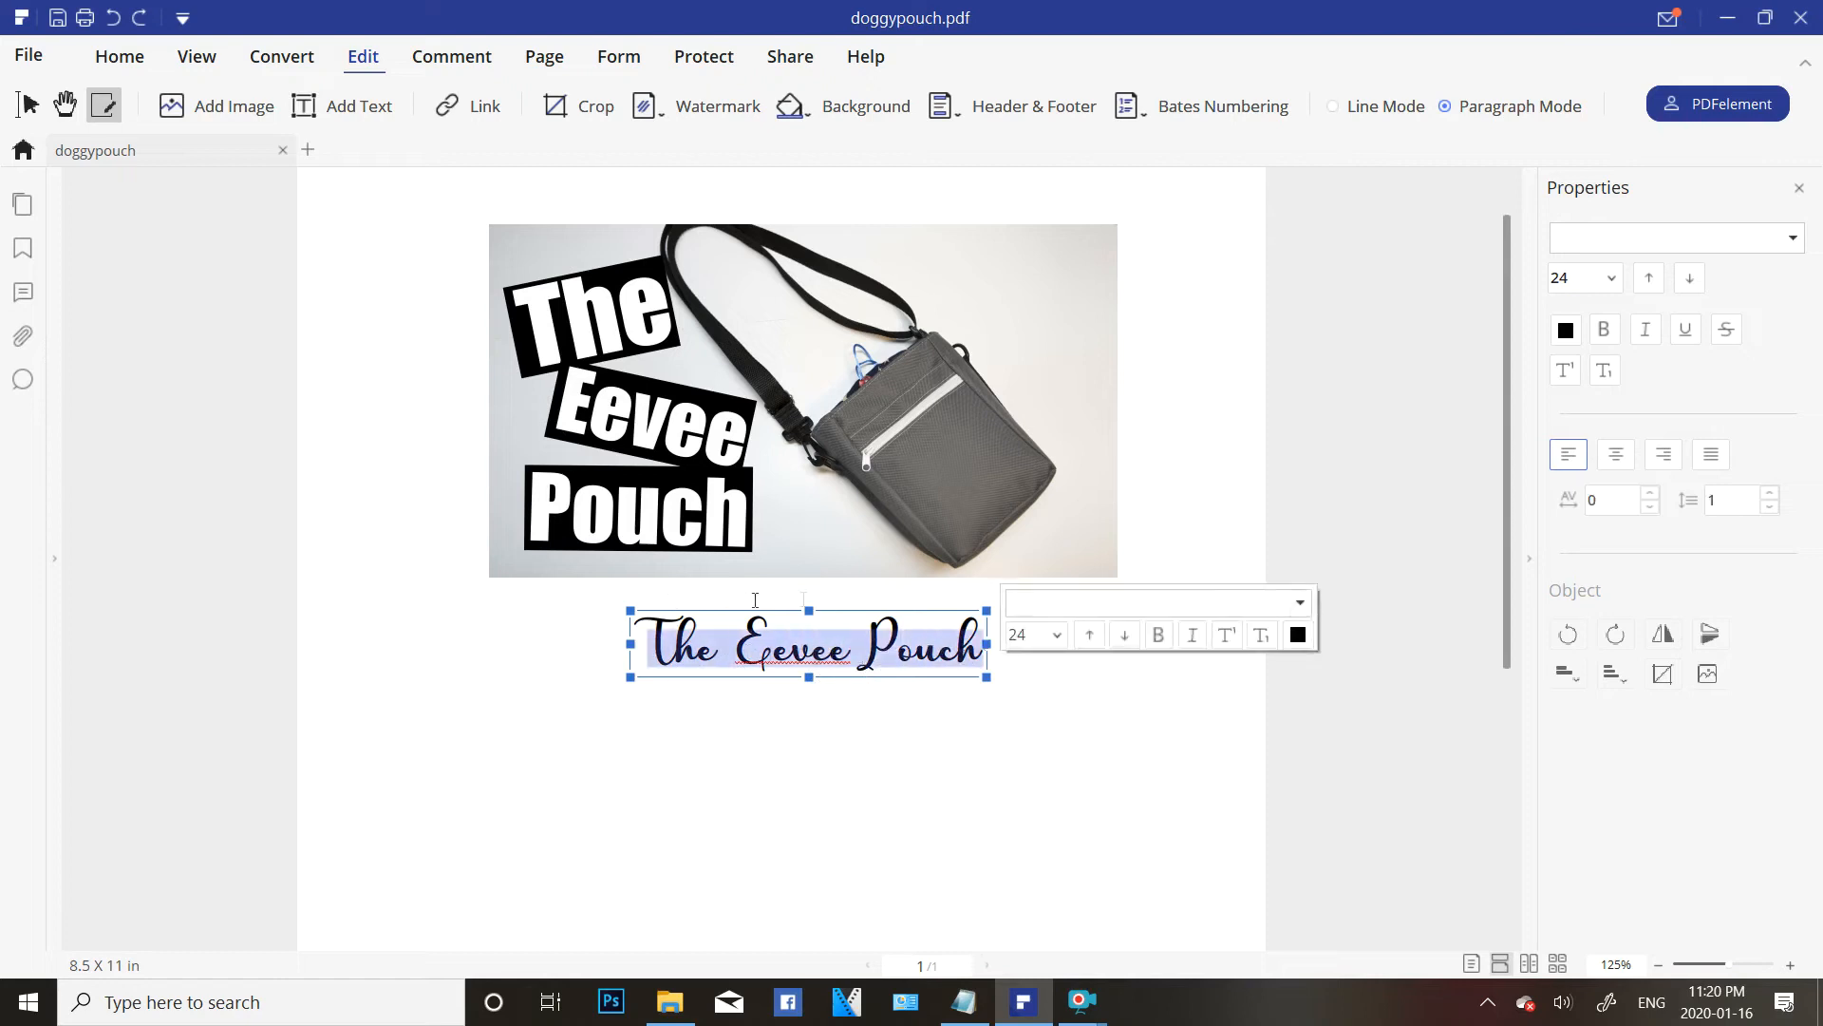
{"action": "left_click", "coordinate": [1057, 635]}
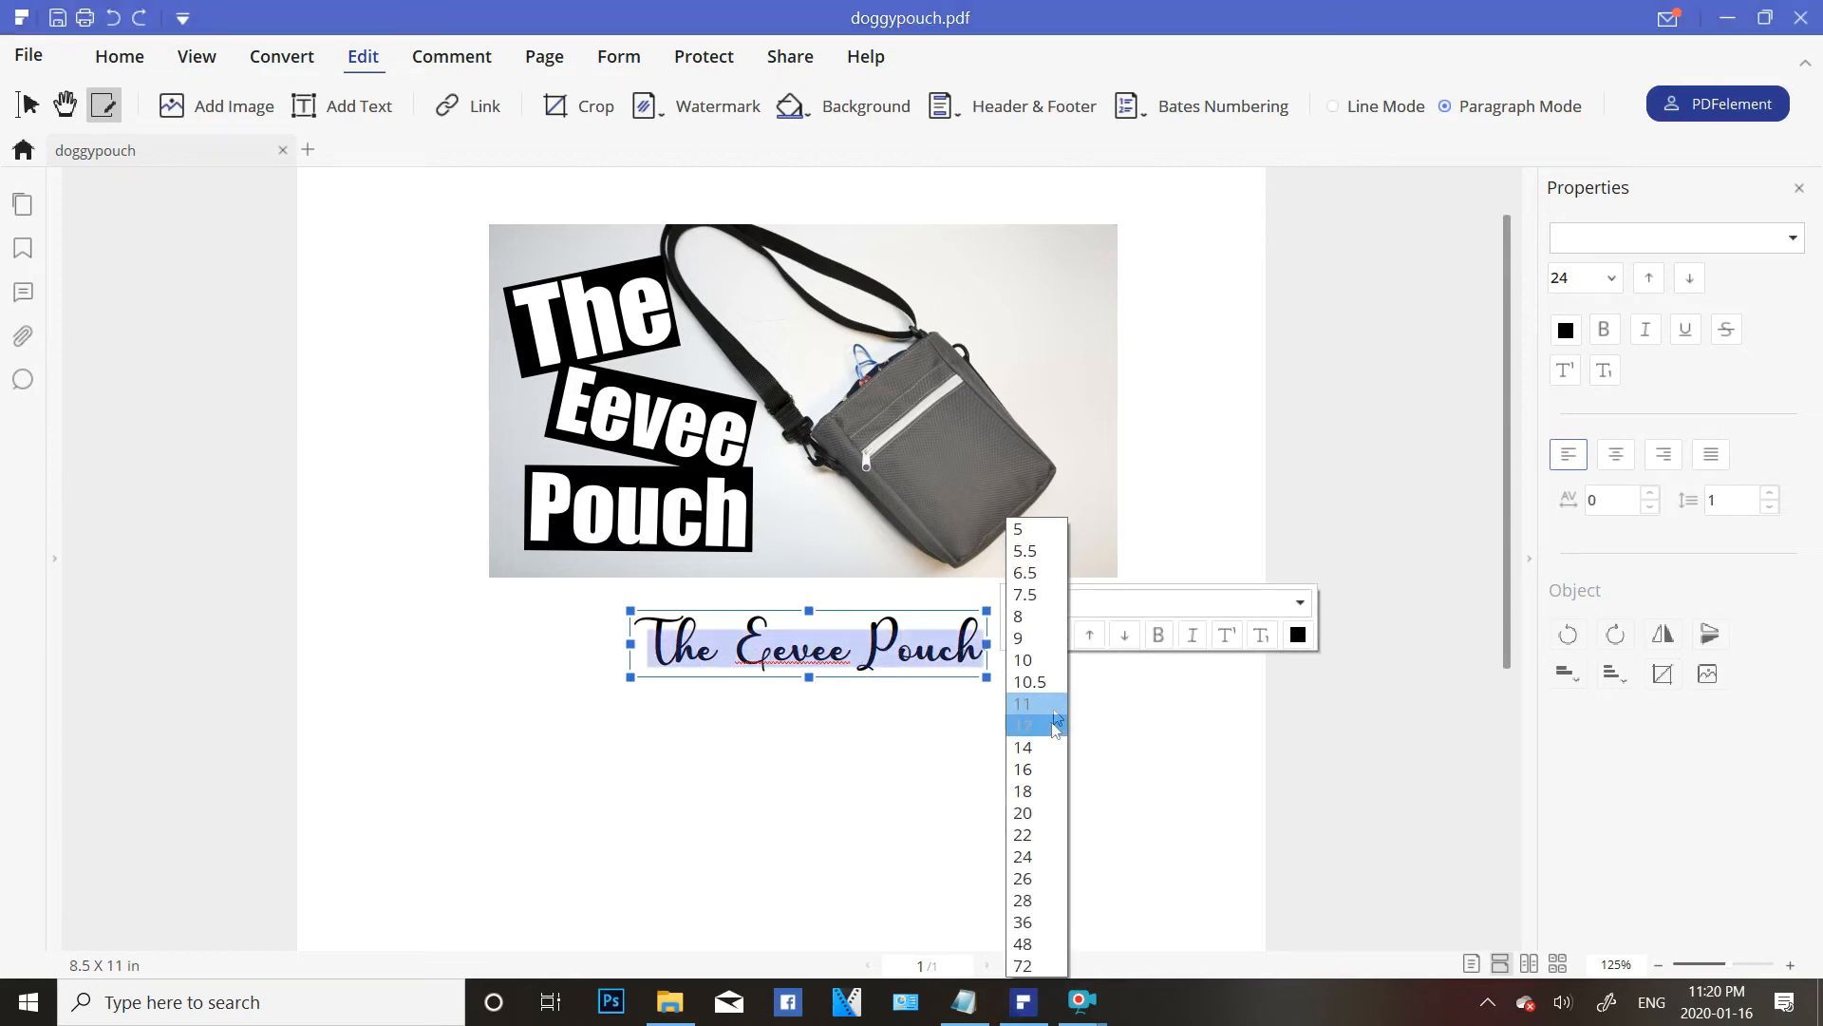
{"action": "left_click", "coordinate": [1028, 900]}
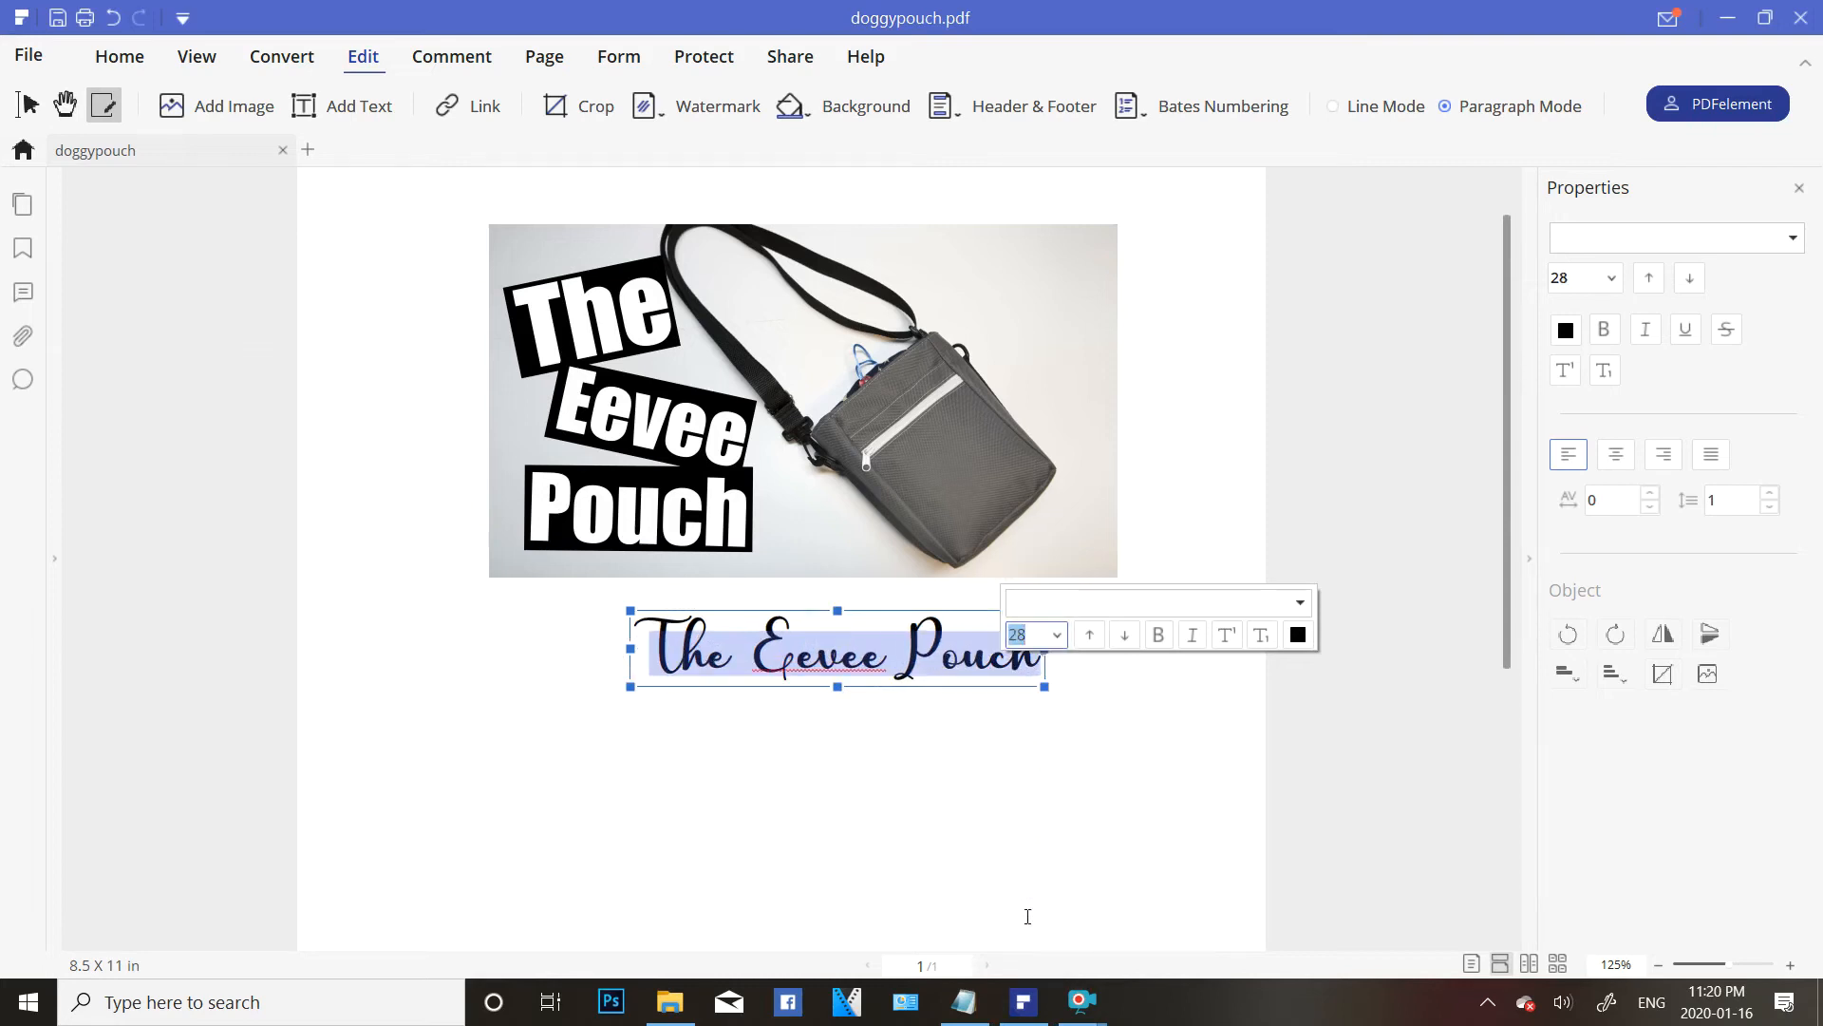
{"action": "left_click", "coordinate": [1056, 634]}
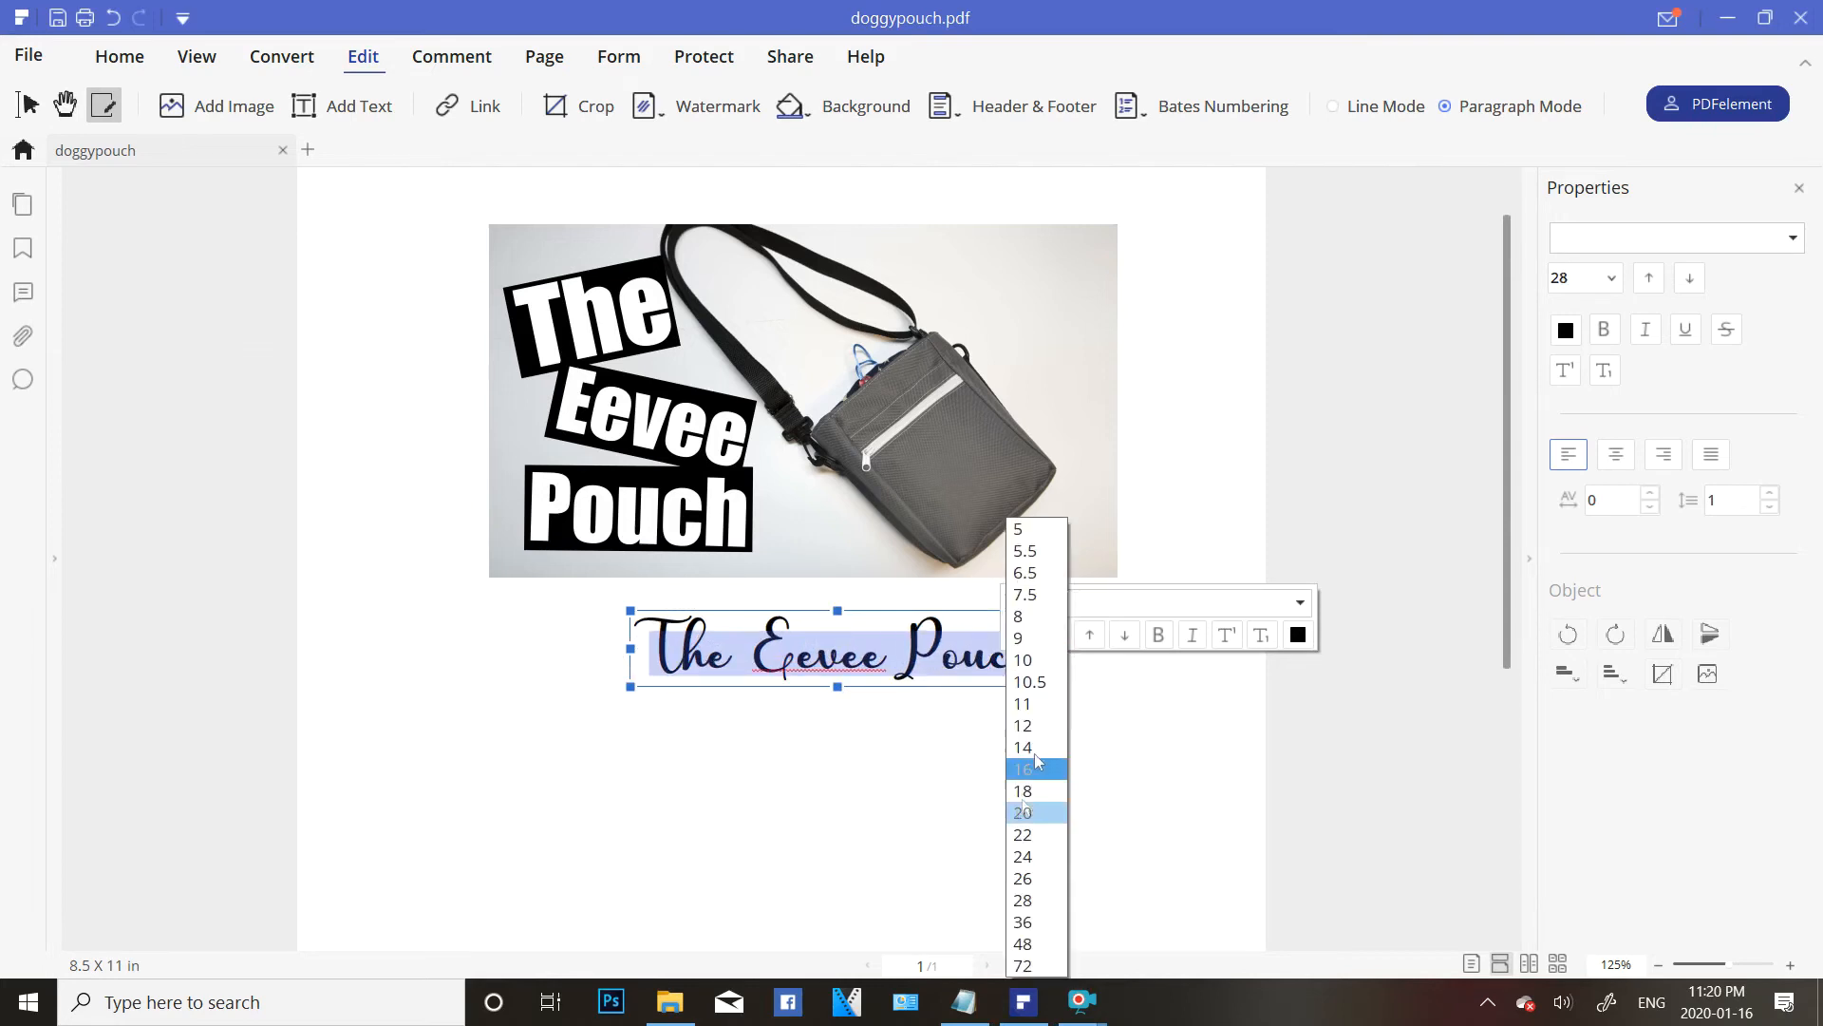
{"action": "left_click", "coordinate": [1029, 955]}
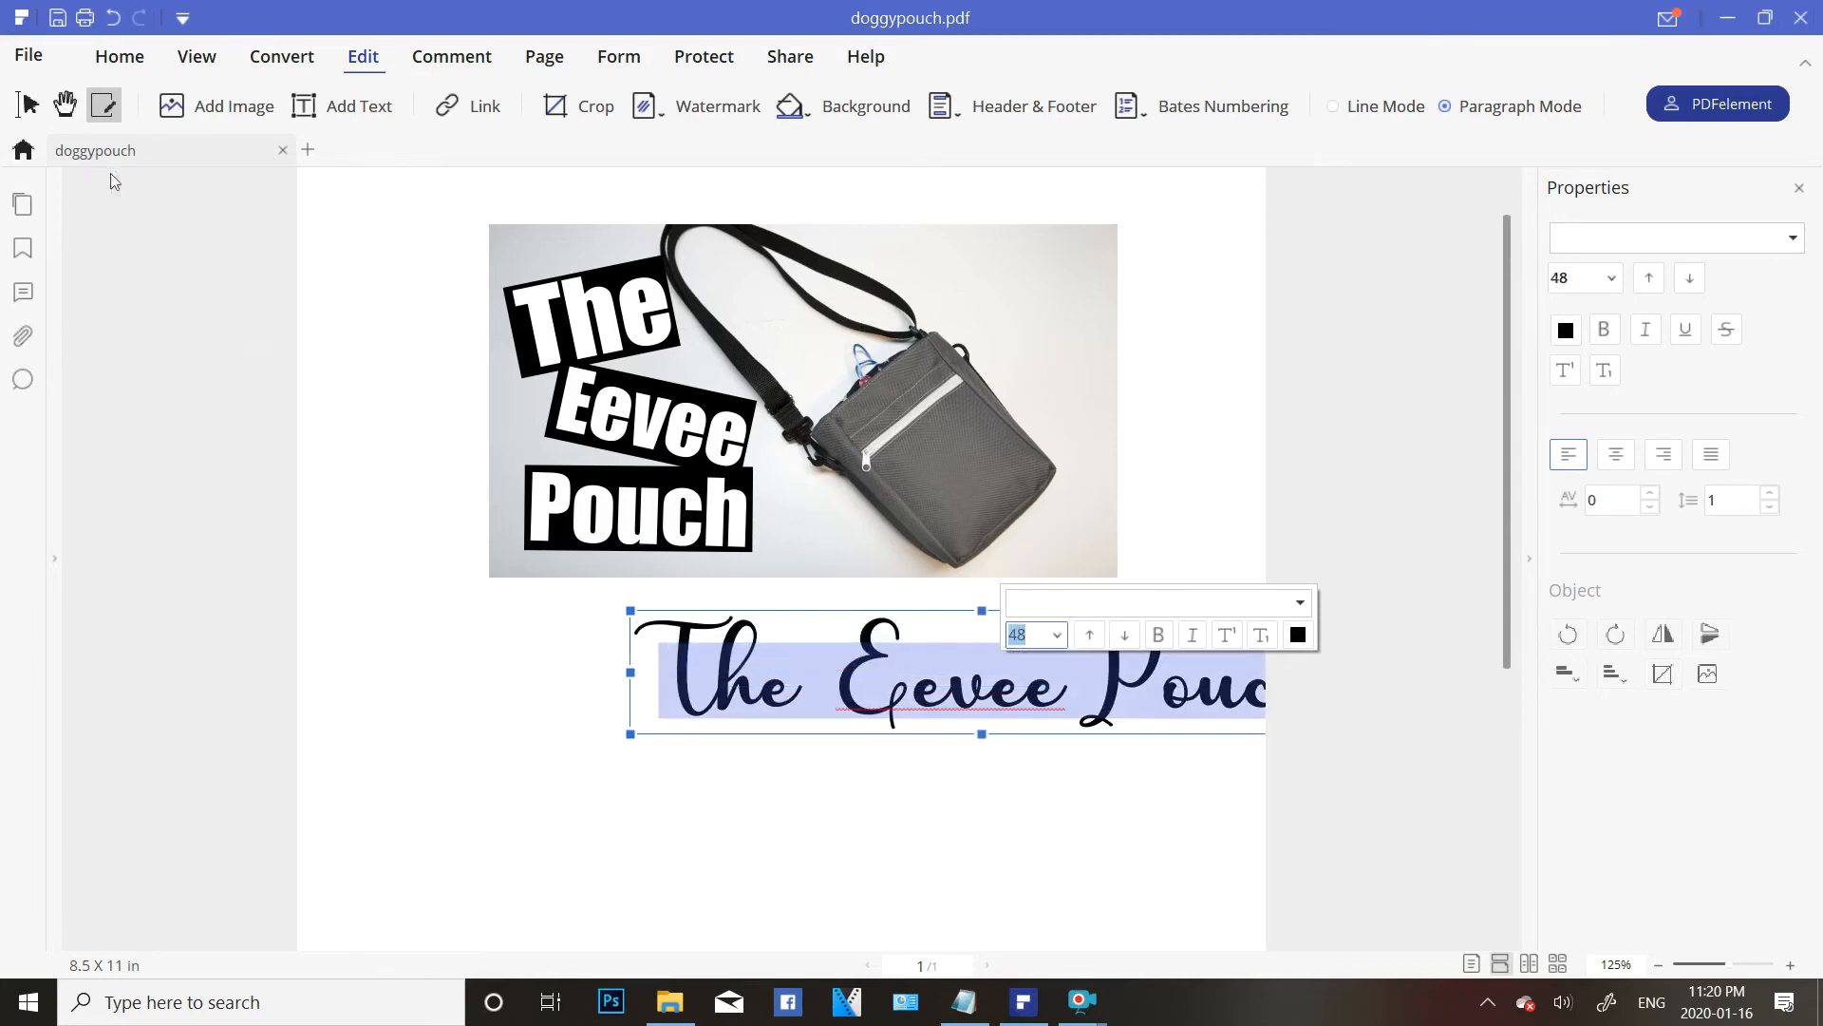
Move the enlarged title left and slightly up so it fits on the page beneath the picture.
{"action": "left_click", "coordinate": [575, 864]}
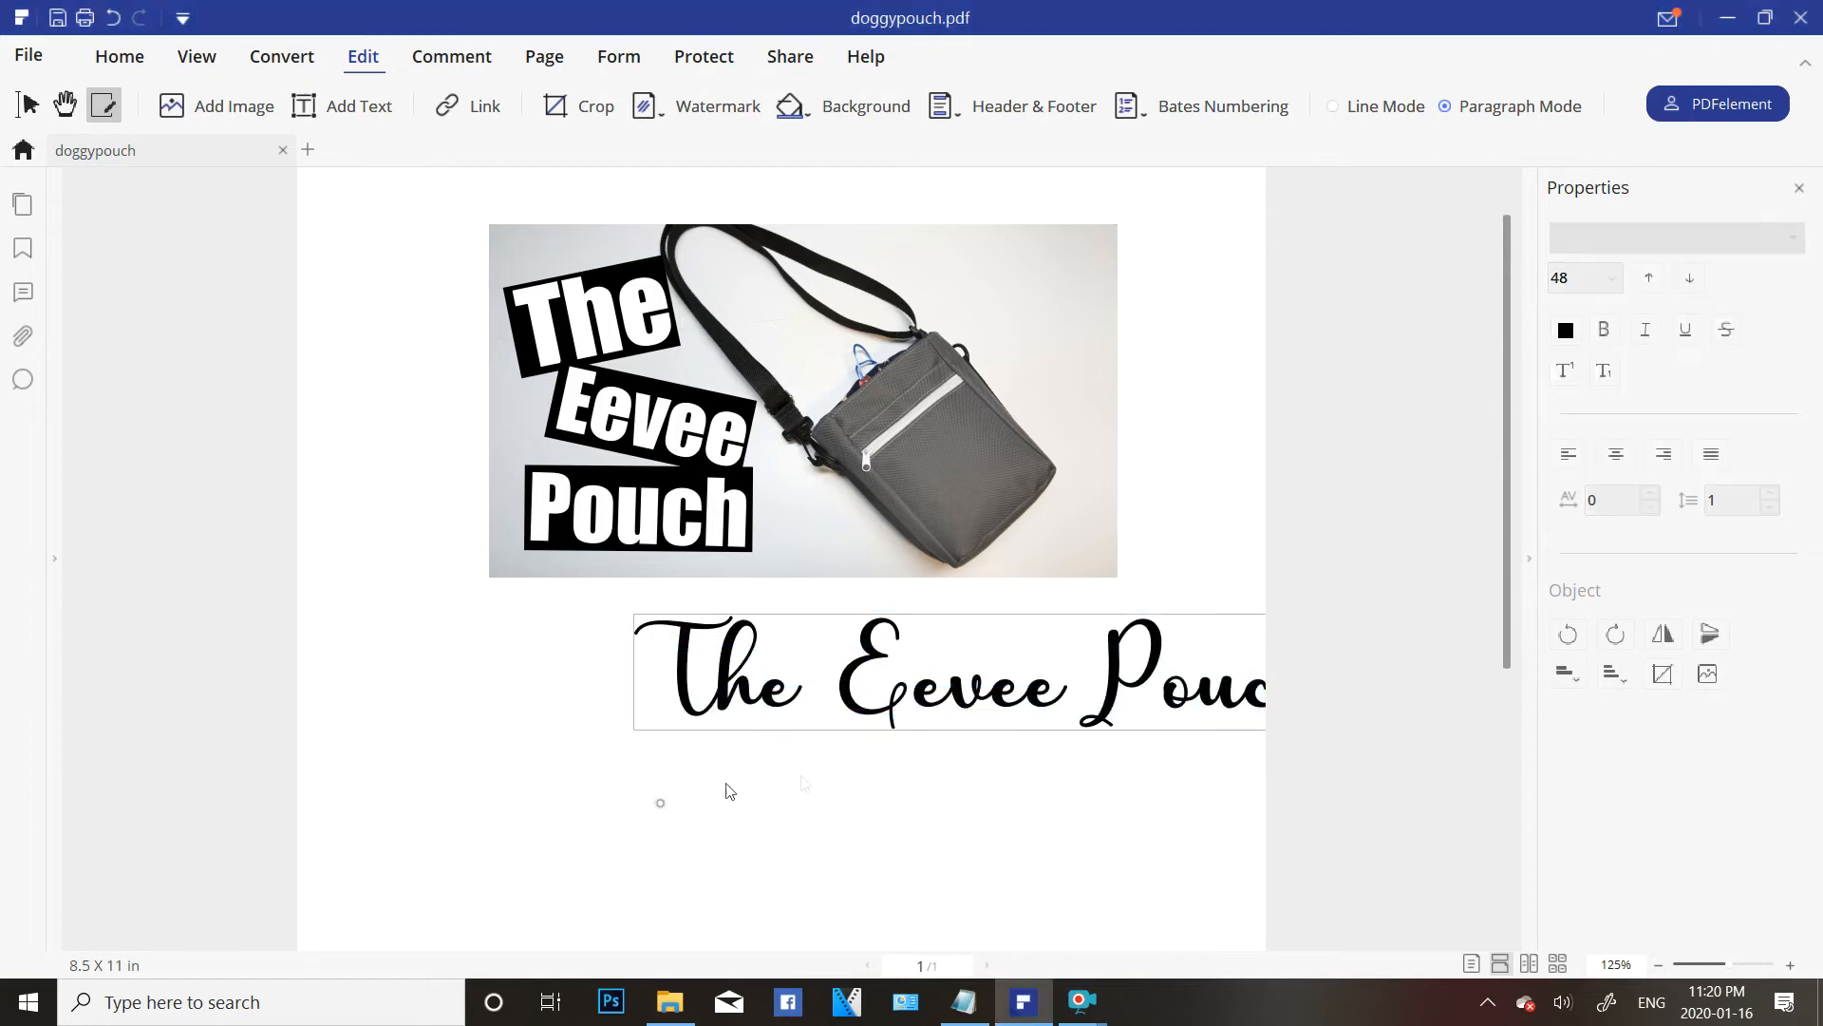
{"action": "left_click", "coordinate": [918, 728]}
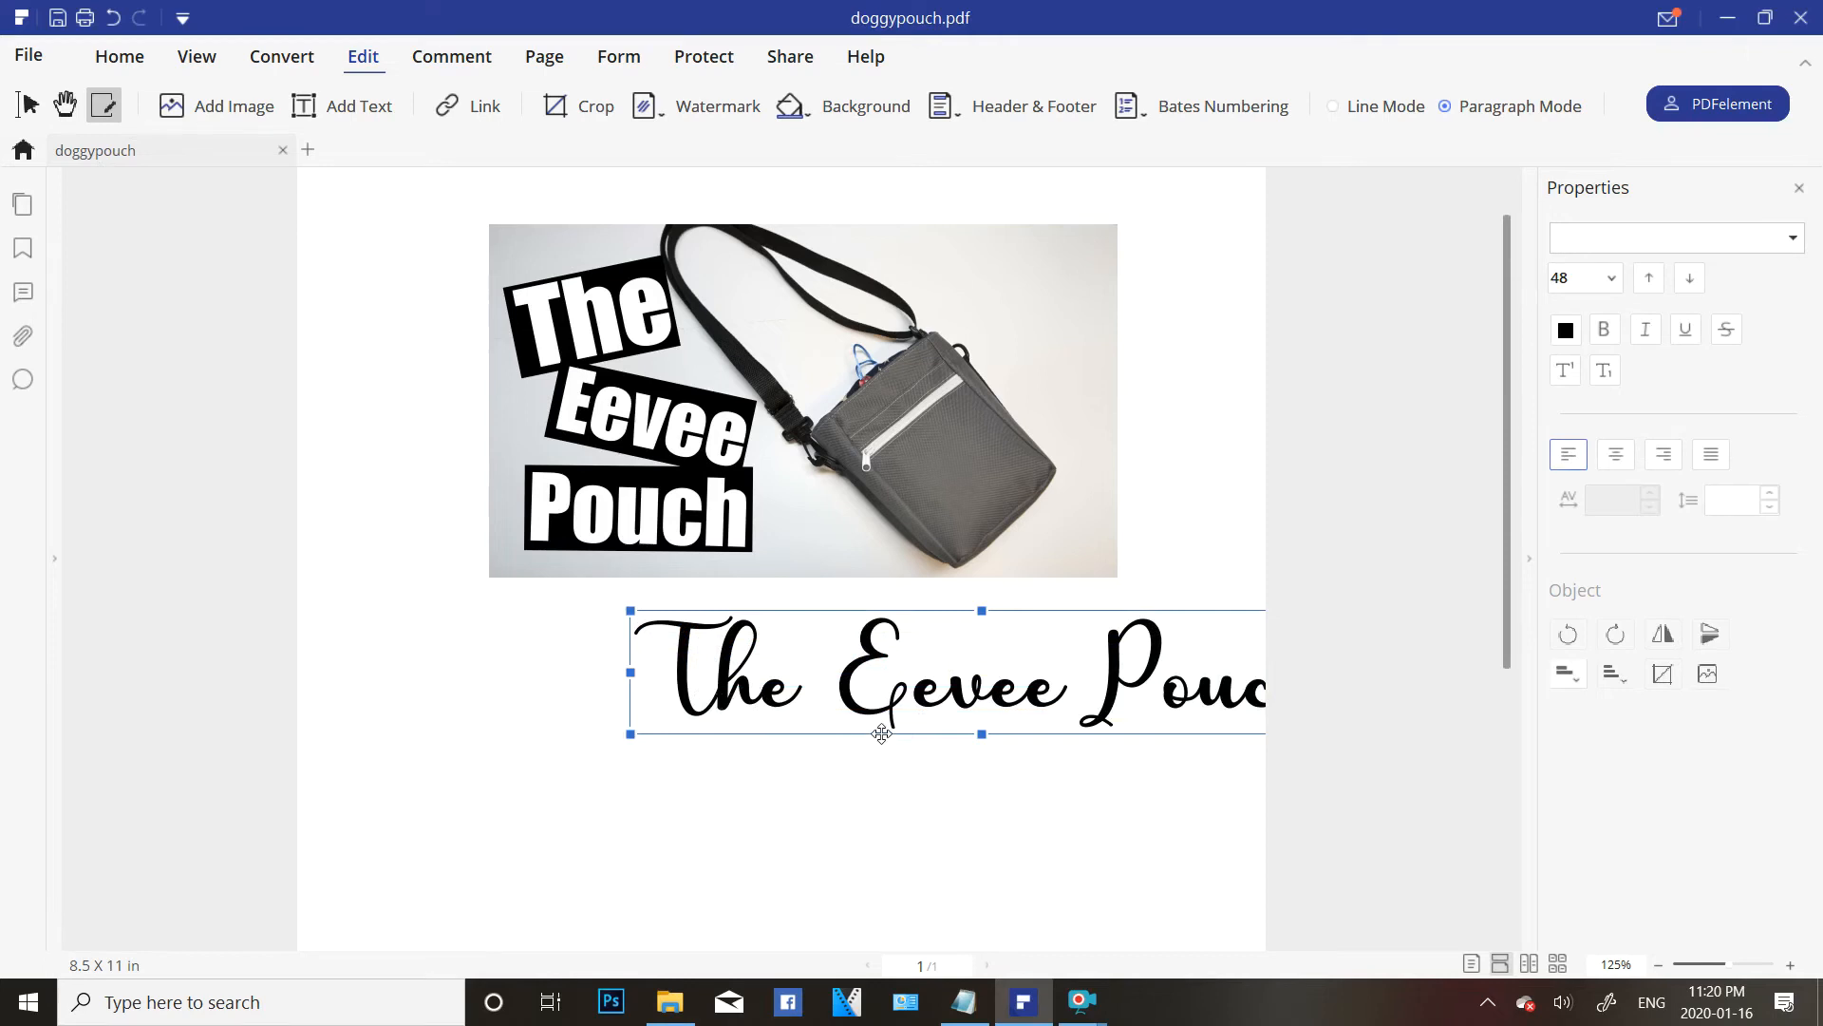
{"action": "left_click_drag", "start_coordinate": [881, 733], "coordinate": [686, 717]}
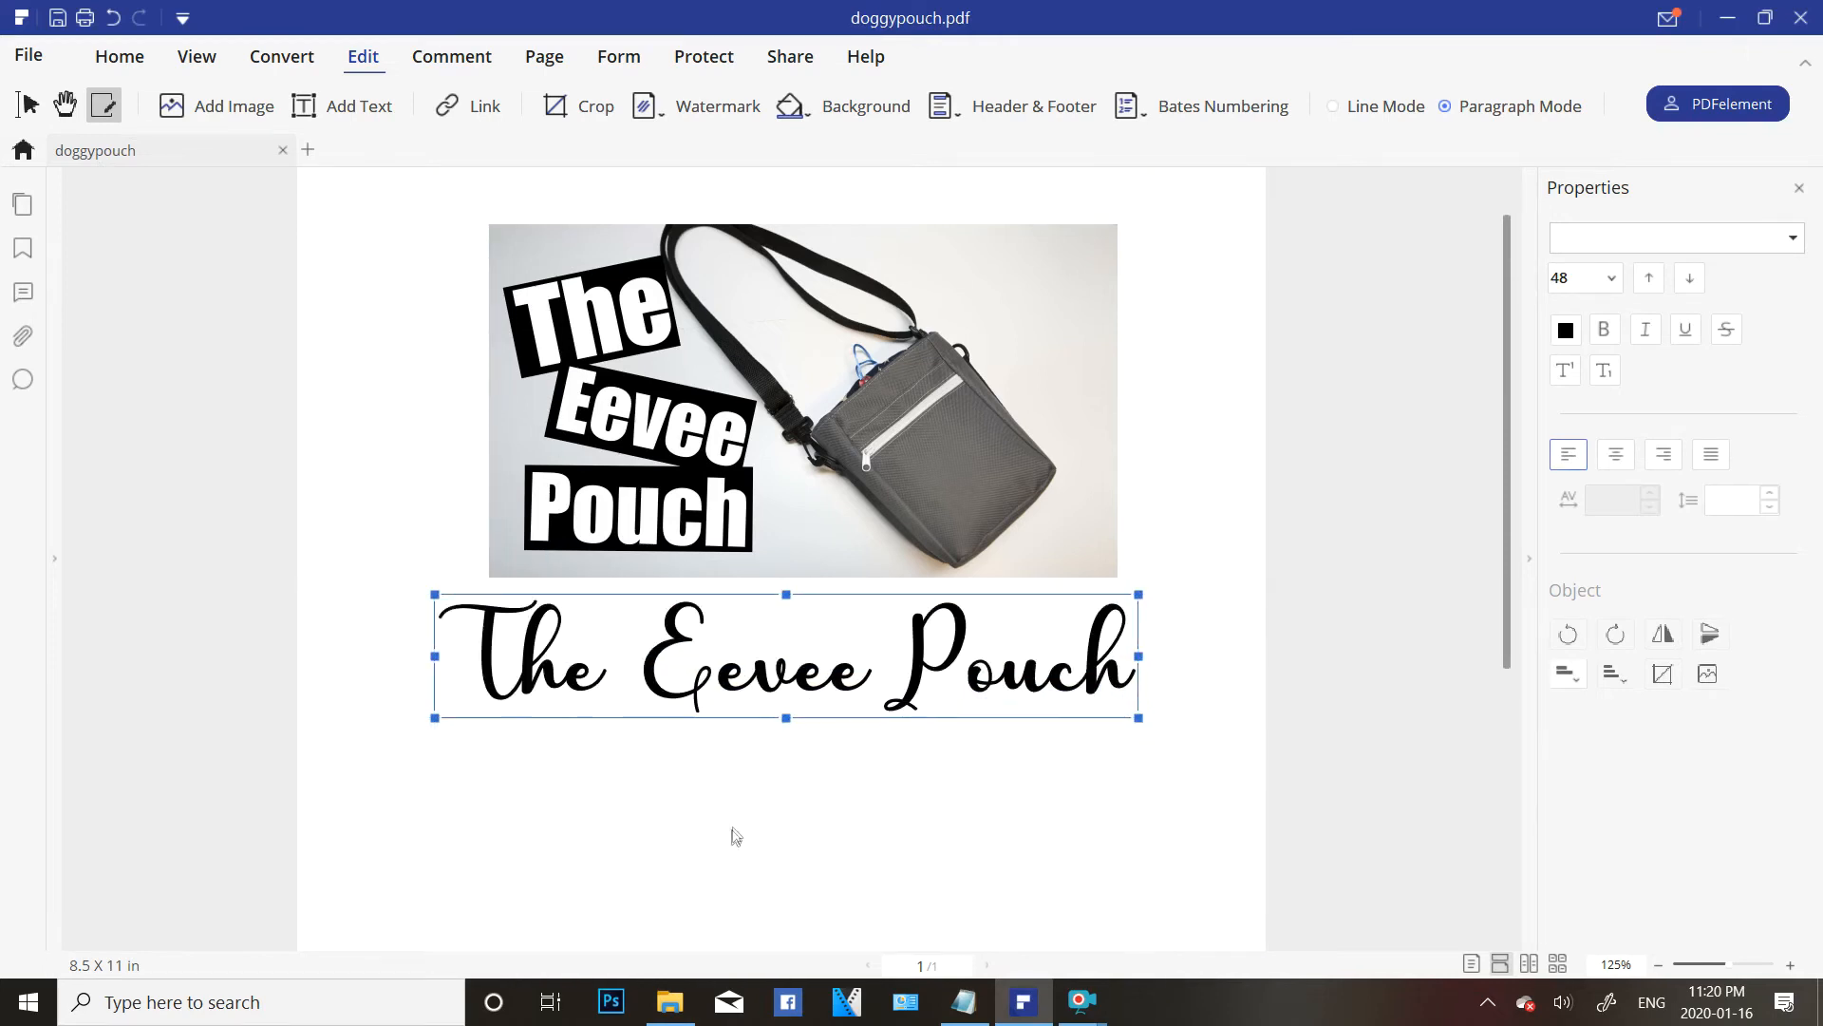
{"action": "left_click", "coordinate": [736, 822]}
Add a text box below the title, starting with the heading line "What you need for this pattern.".
{"action": "left_click_drag", "start_coordinate": [1510, 458], "coordinate": [1508, 537]}
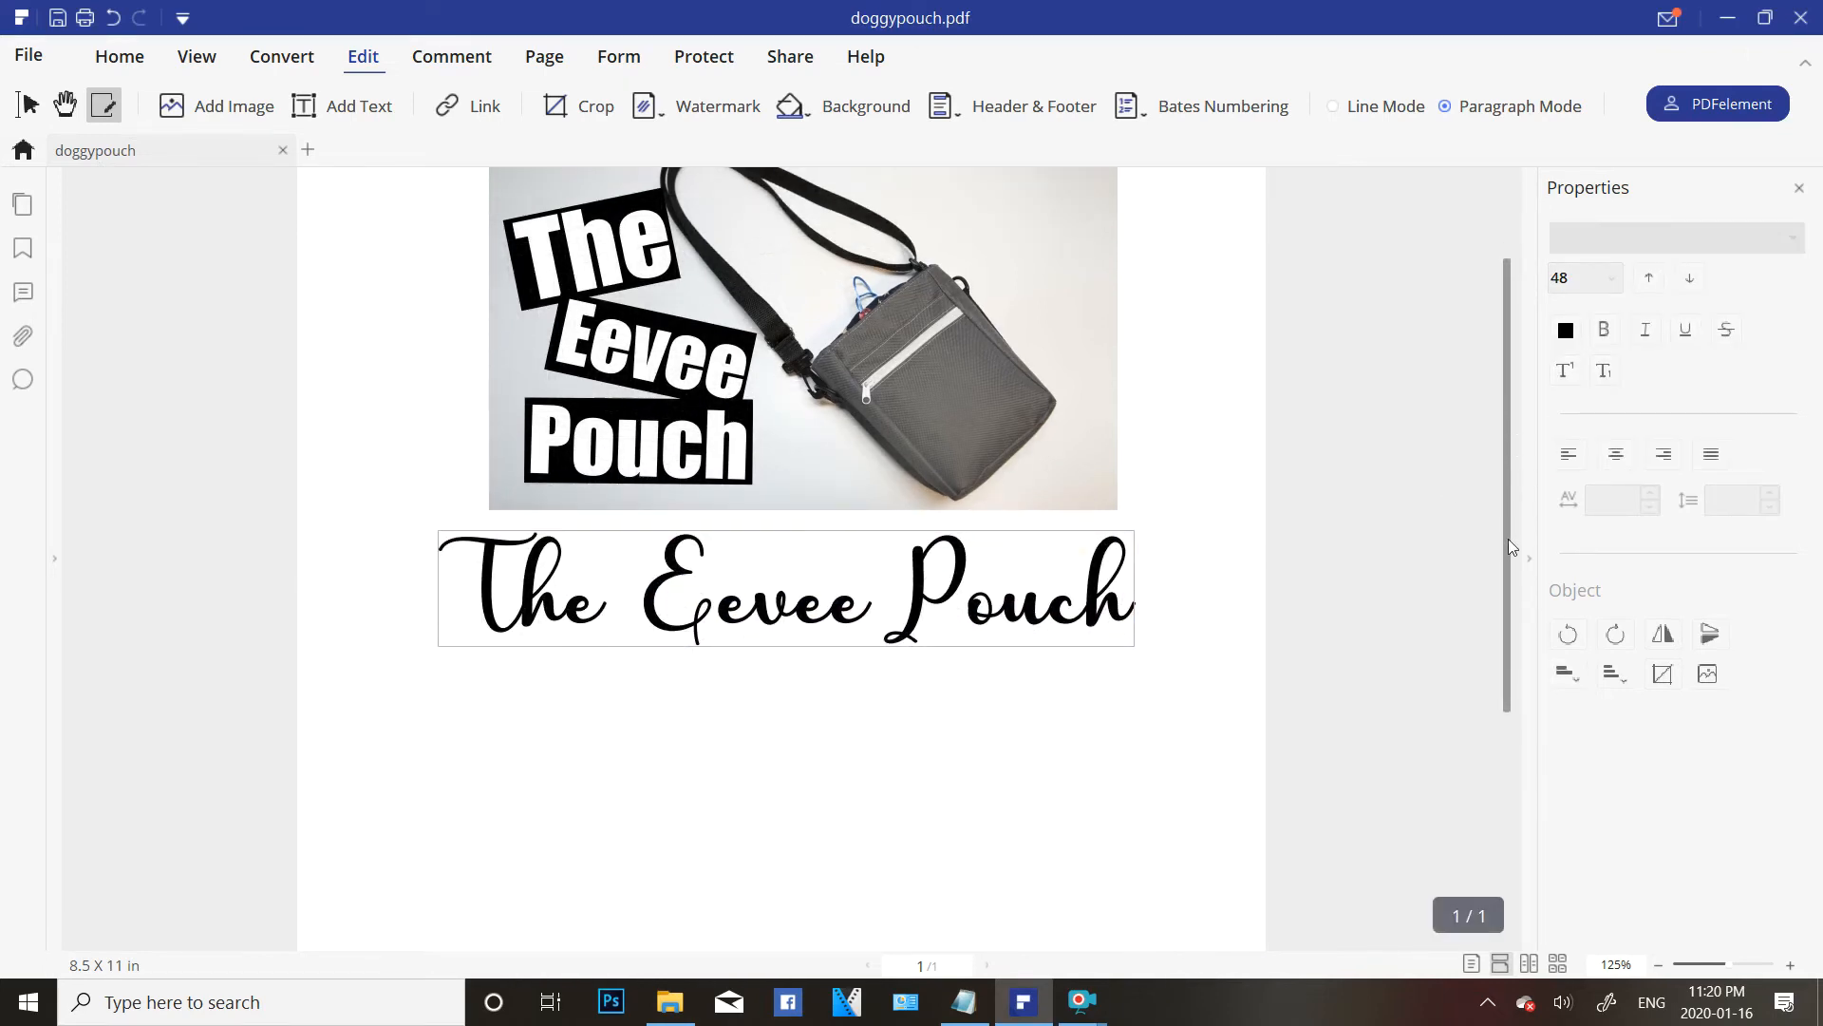
{"action": "scroll", "coordinate": [1444, 688], "scroll_direction": "down", "scroll_amount": 2}
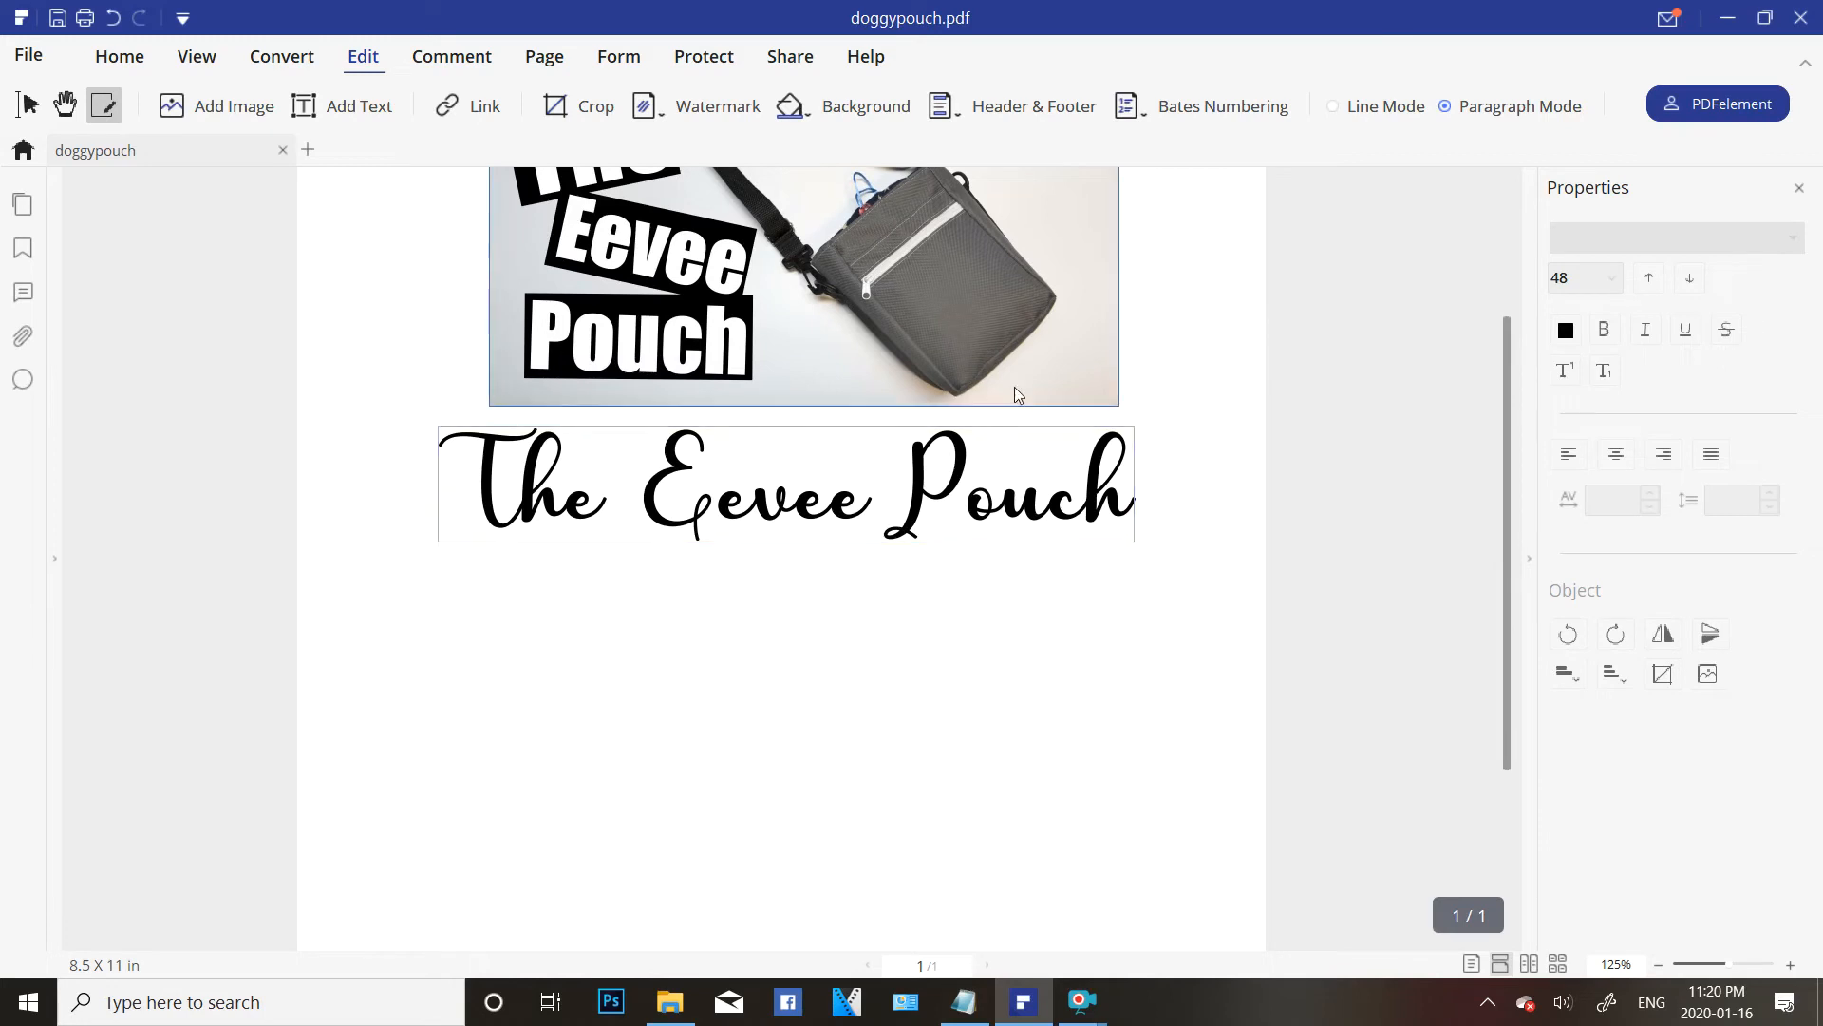
{"action": "left_click", "coordinate": [28, 105]}
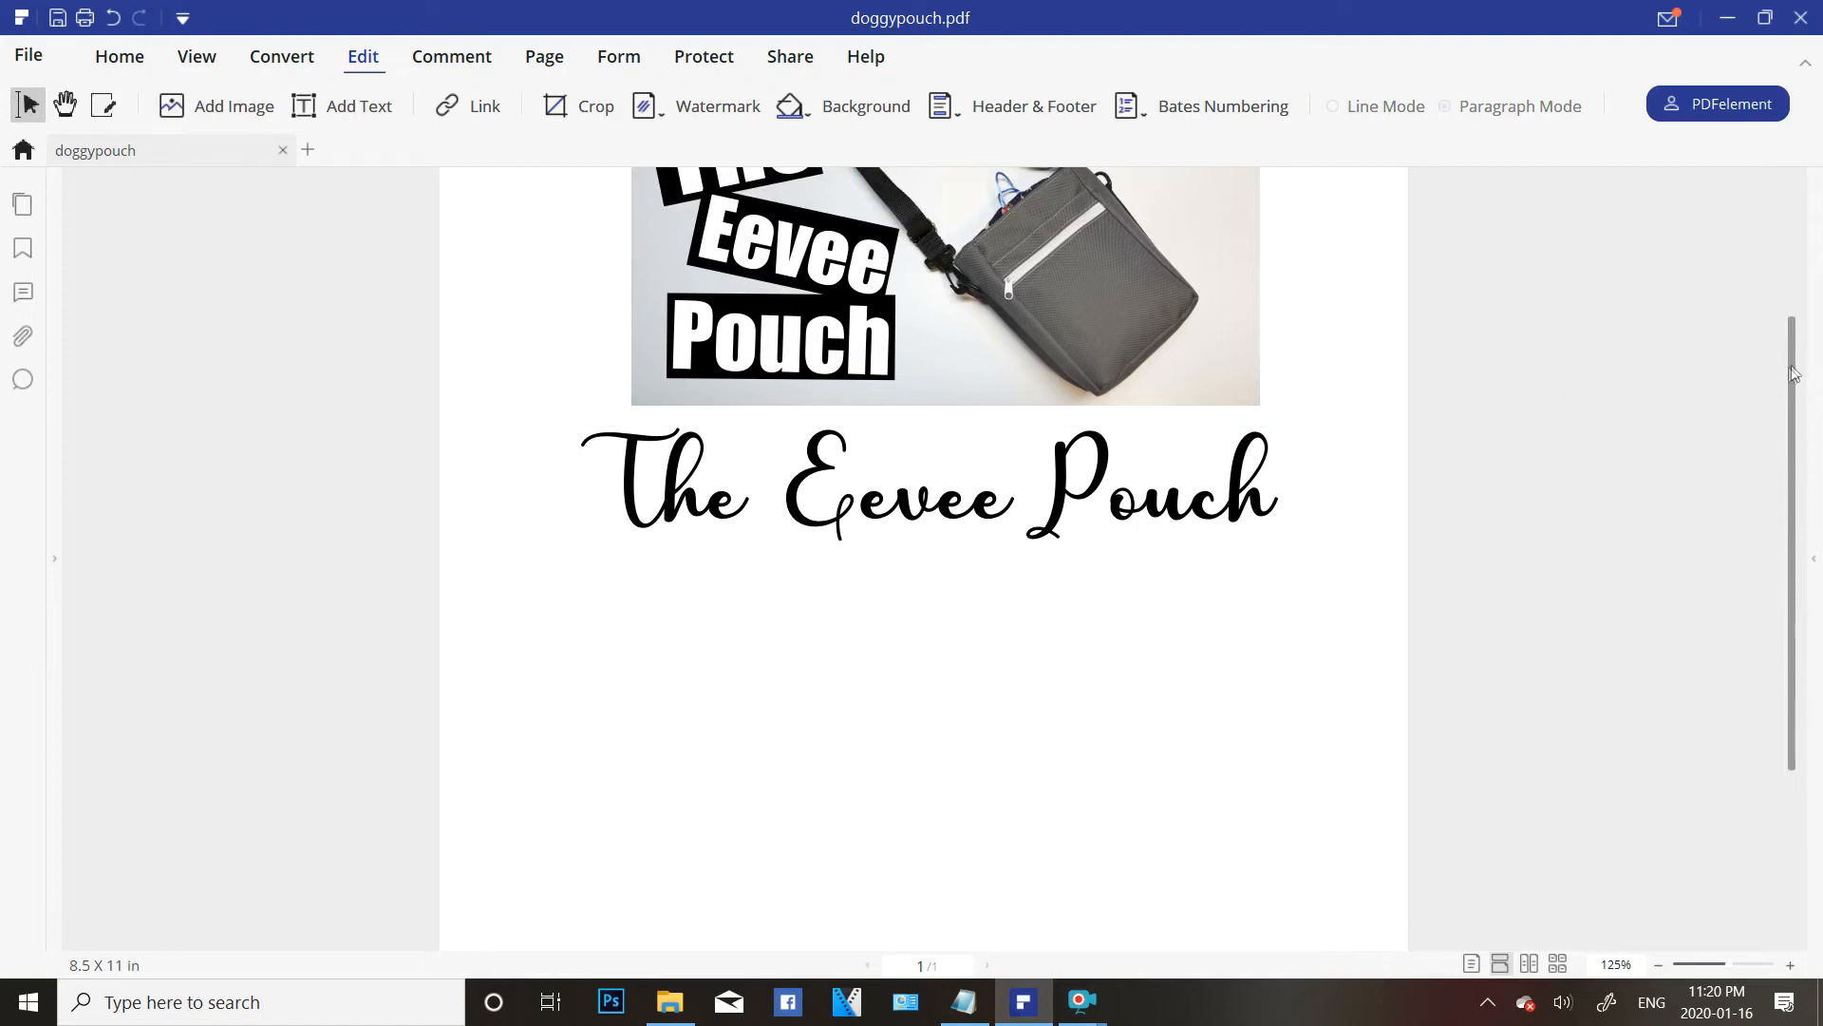
{"action": "scroll", "coordinate": [1774, 231], "scroll_direction": "up", "scroll_amount": 3}
{"action": "scroll", "coordinate": [1733, 294], "scroll_direction": "down", "scroll_amount": 3}
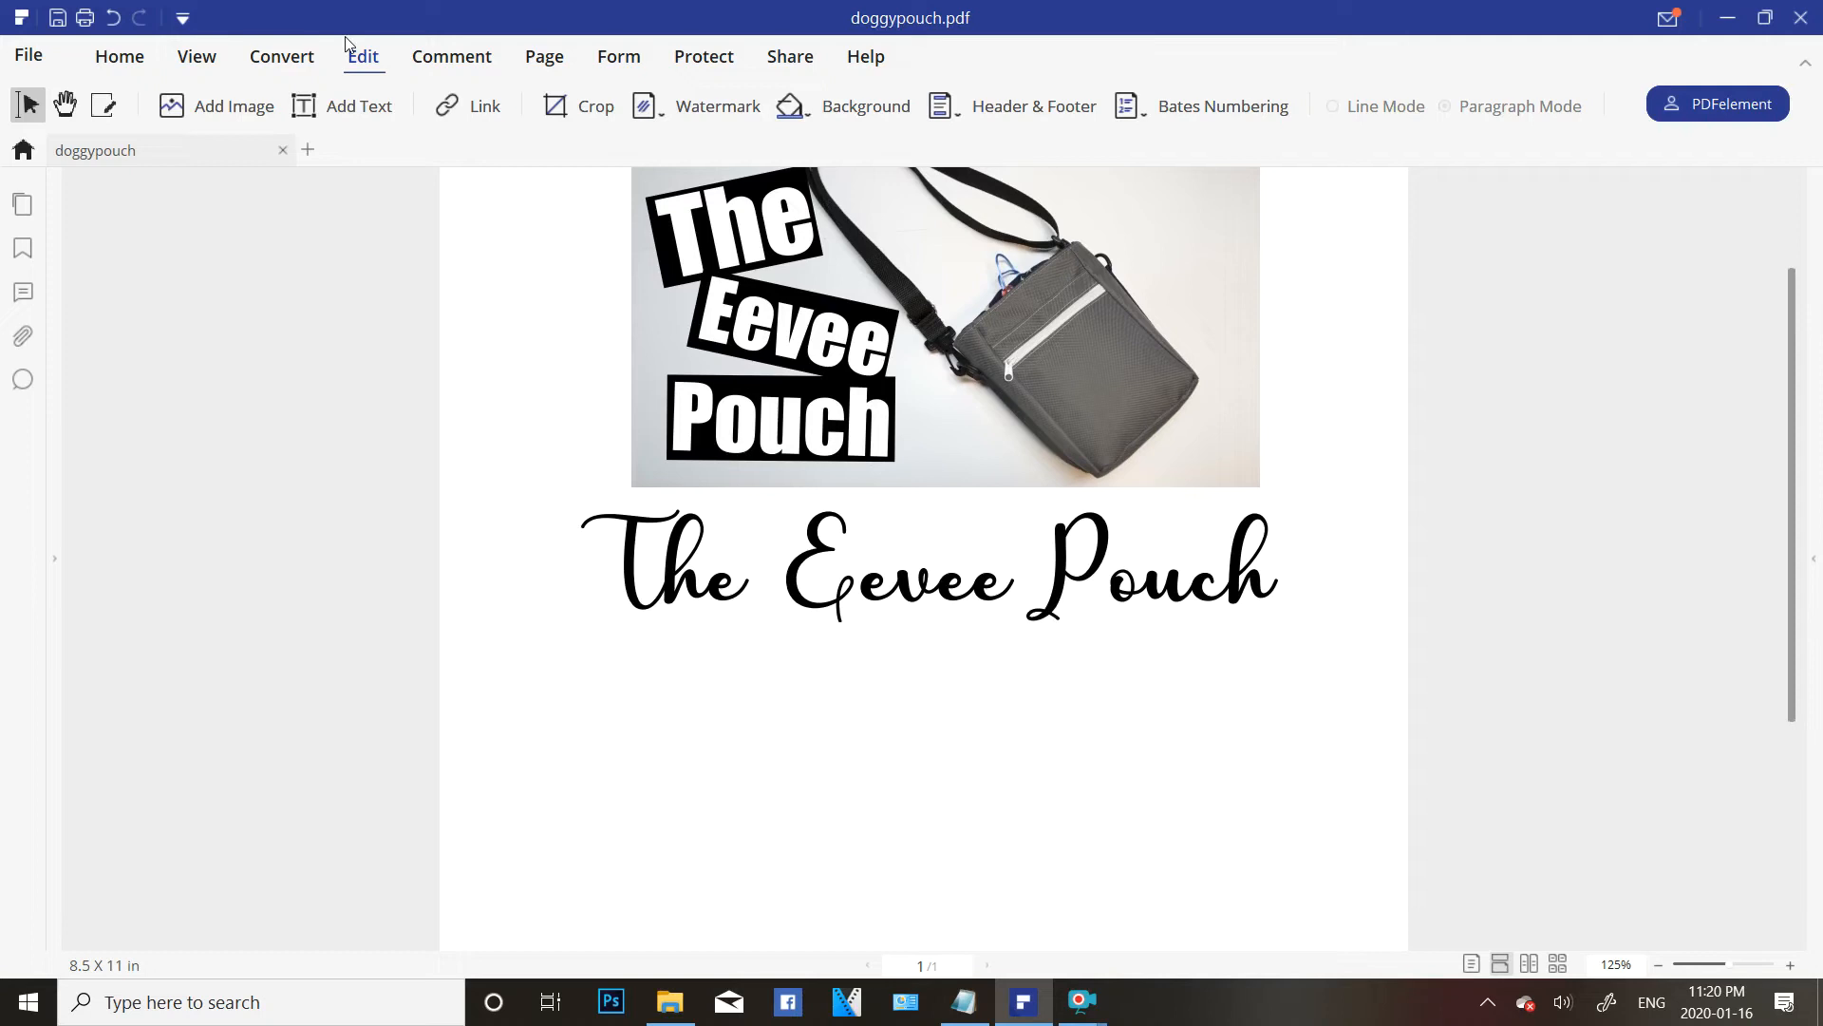
{"action": "left_click", "coordinate": [322, 112]}
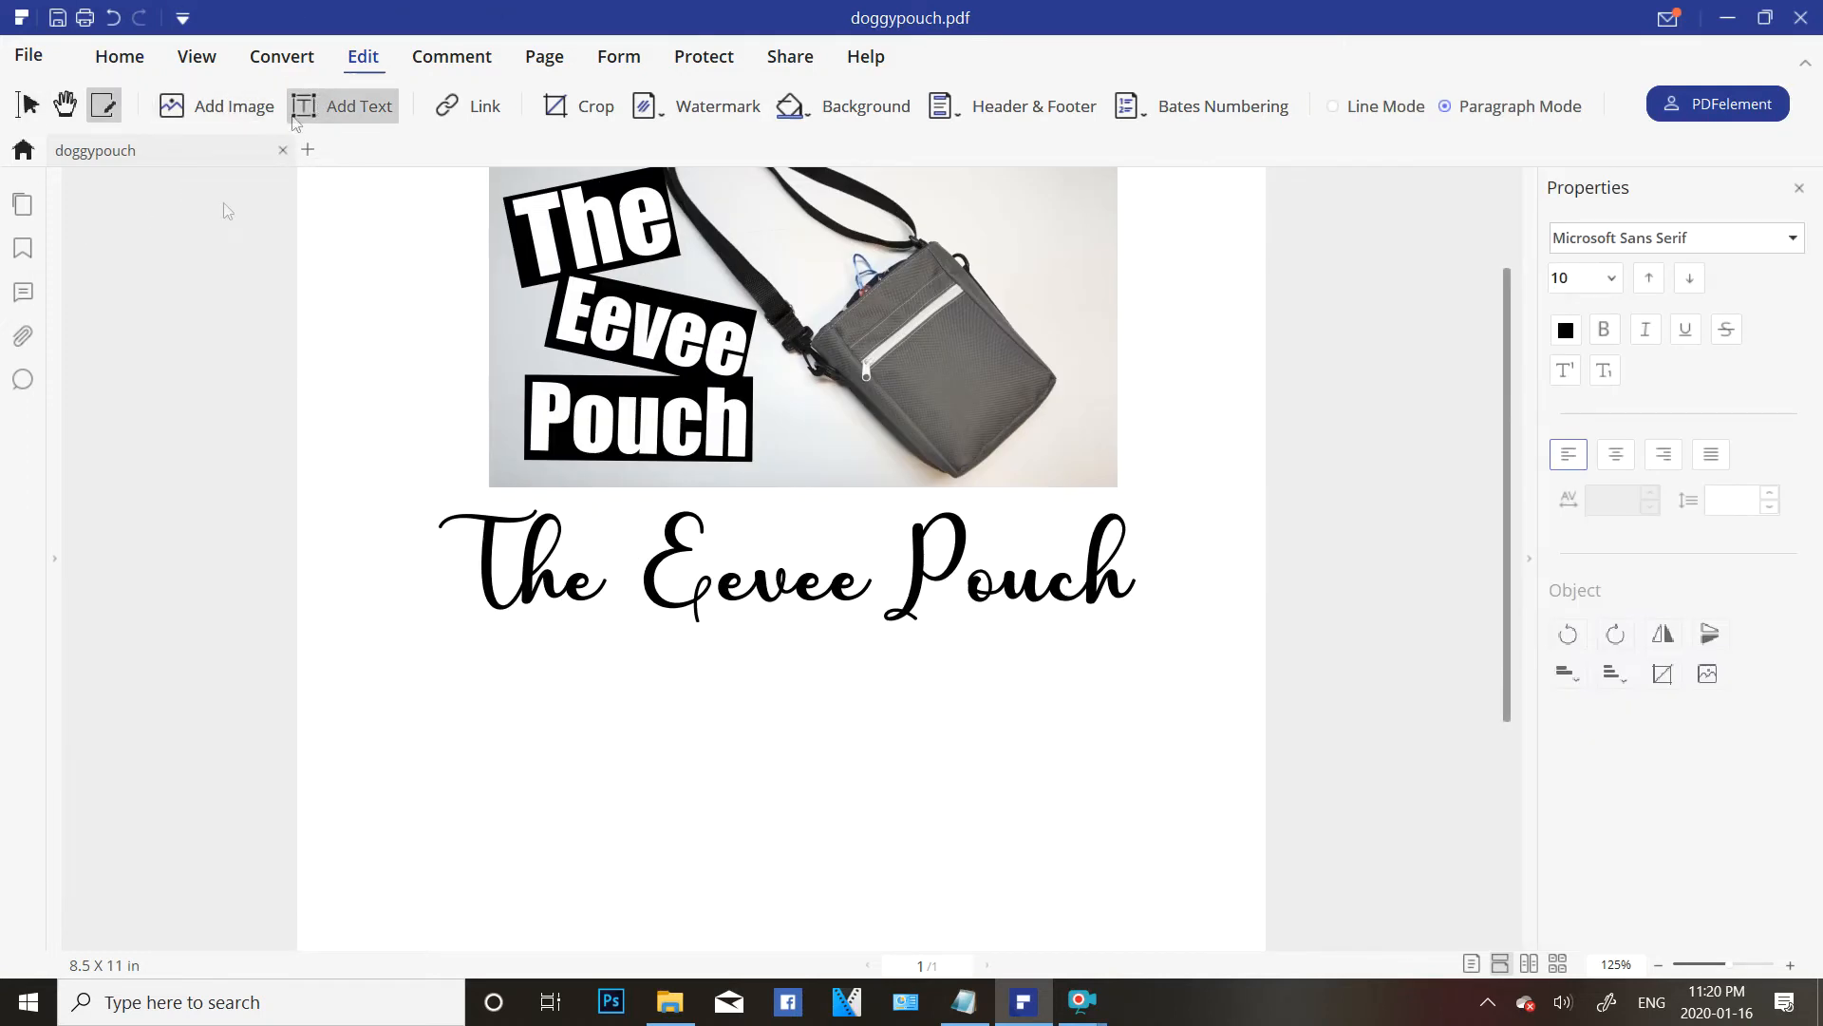
{"action": "left_click", "coordinate": [432, 708]}
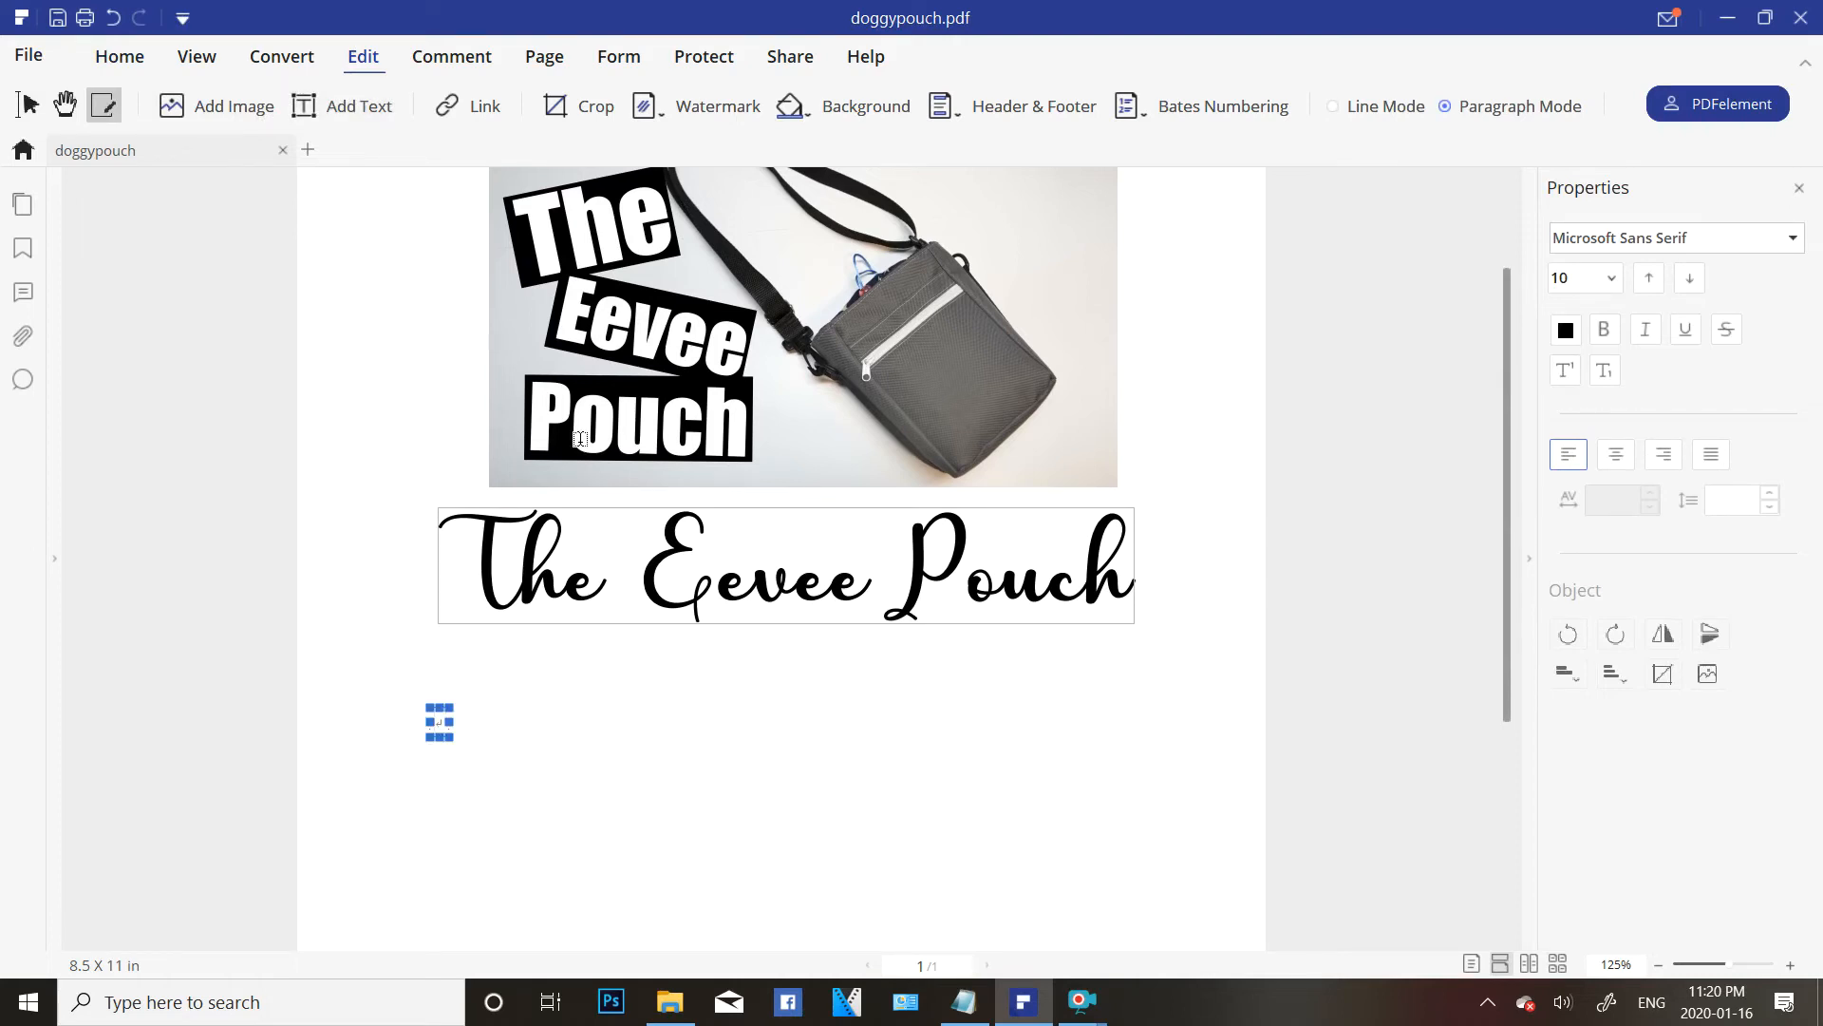
{"action": "type", "text": "What youn"}
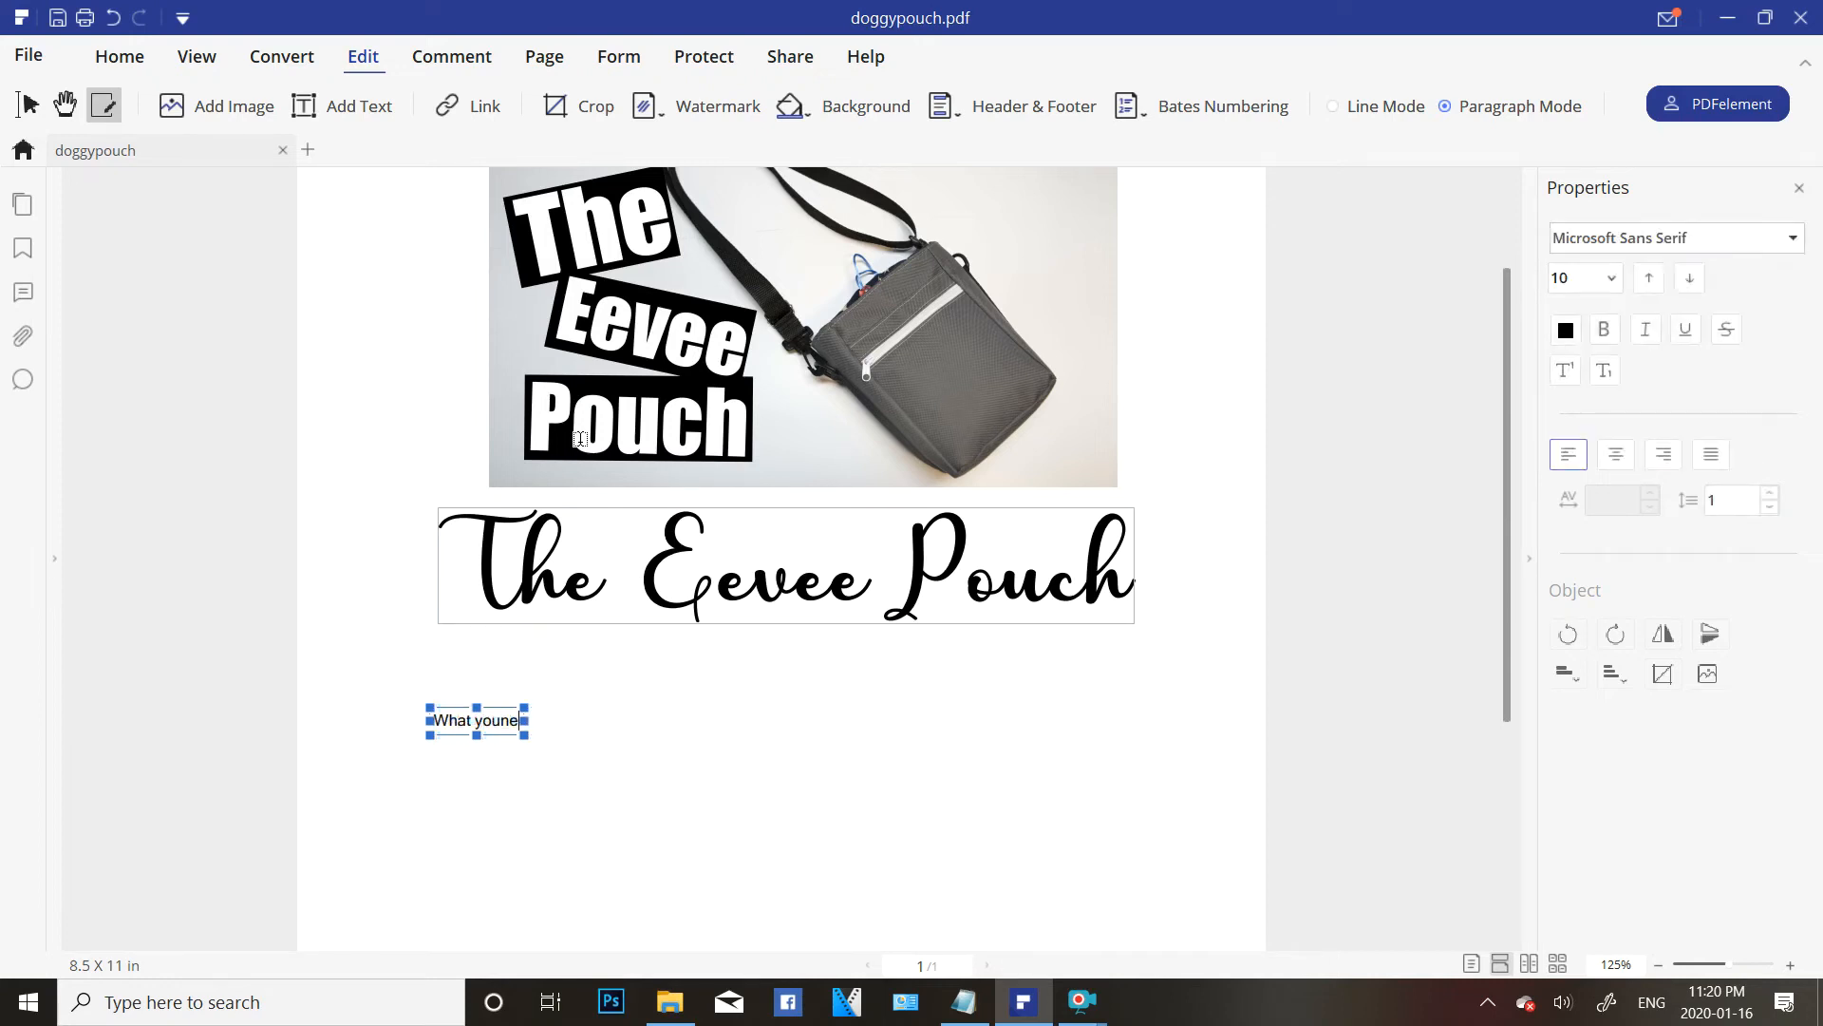
{"action": "key", "text": "BackSpace"}
{"action": "type", "text": "need for this pattern."}
{"action": "key", "text": "Return"}
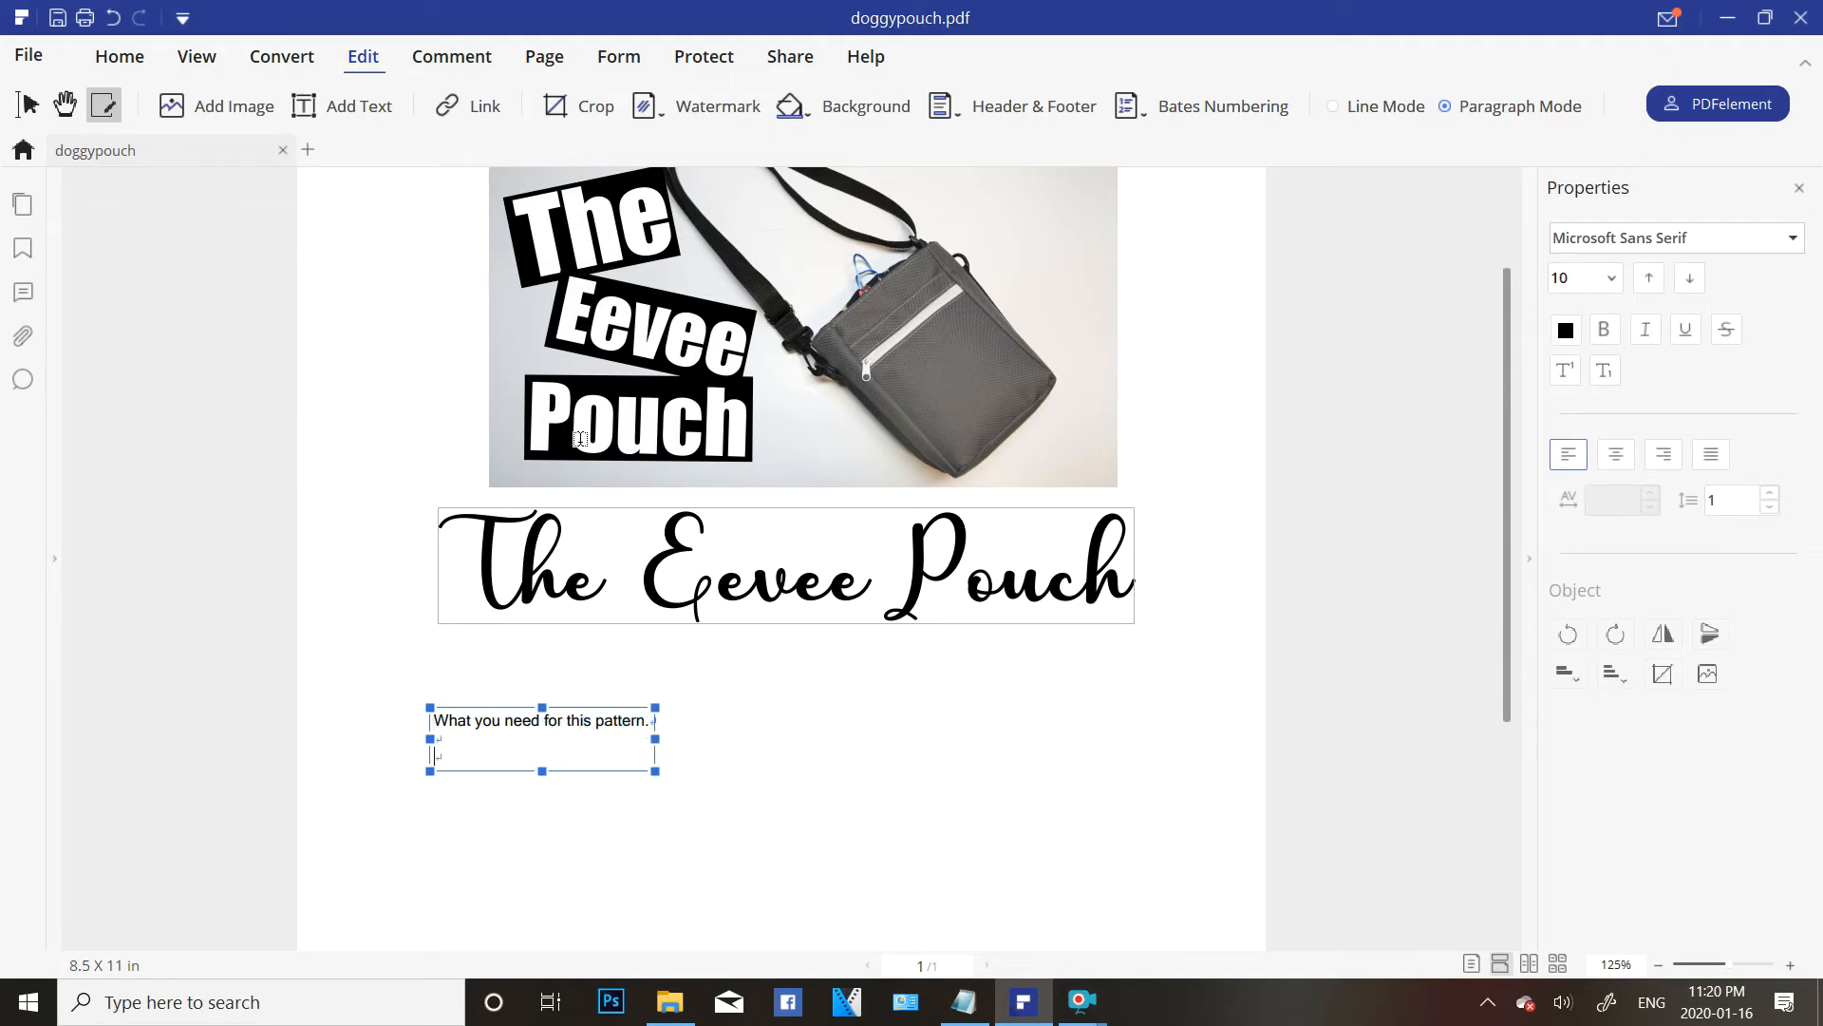
List D rings, adjustable sliders and a swivel clasp on separate lines below the "What you need for this pattern." heading.
{"action": "type", "text": "D rings "}
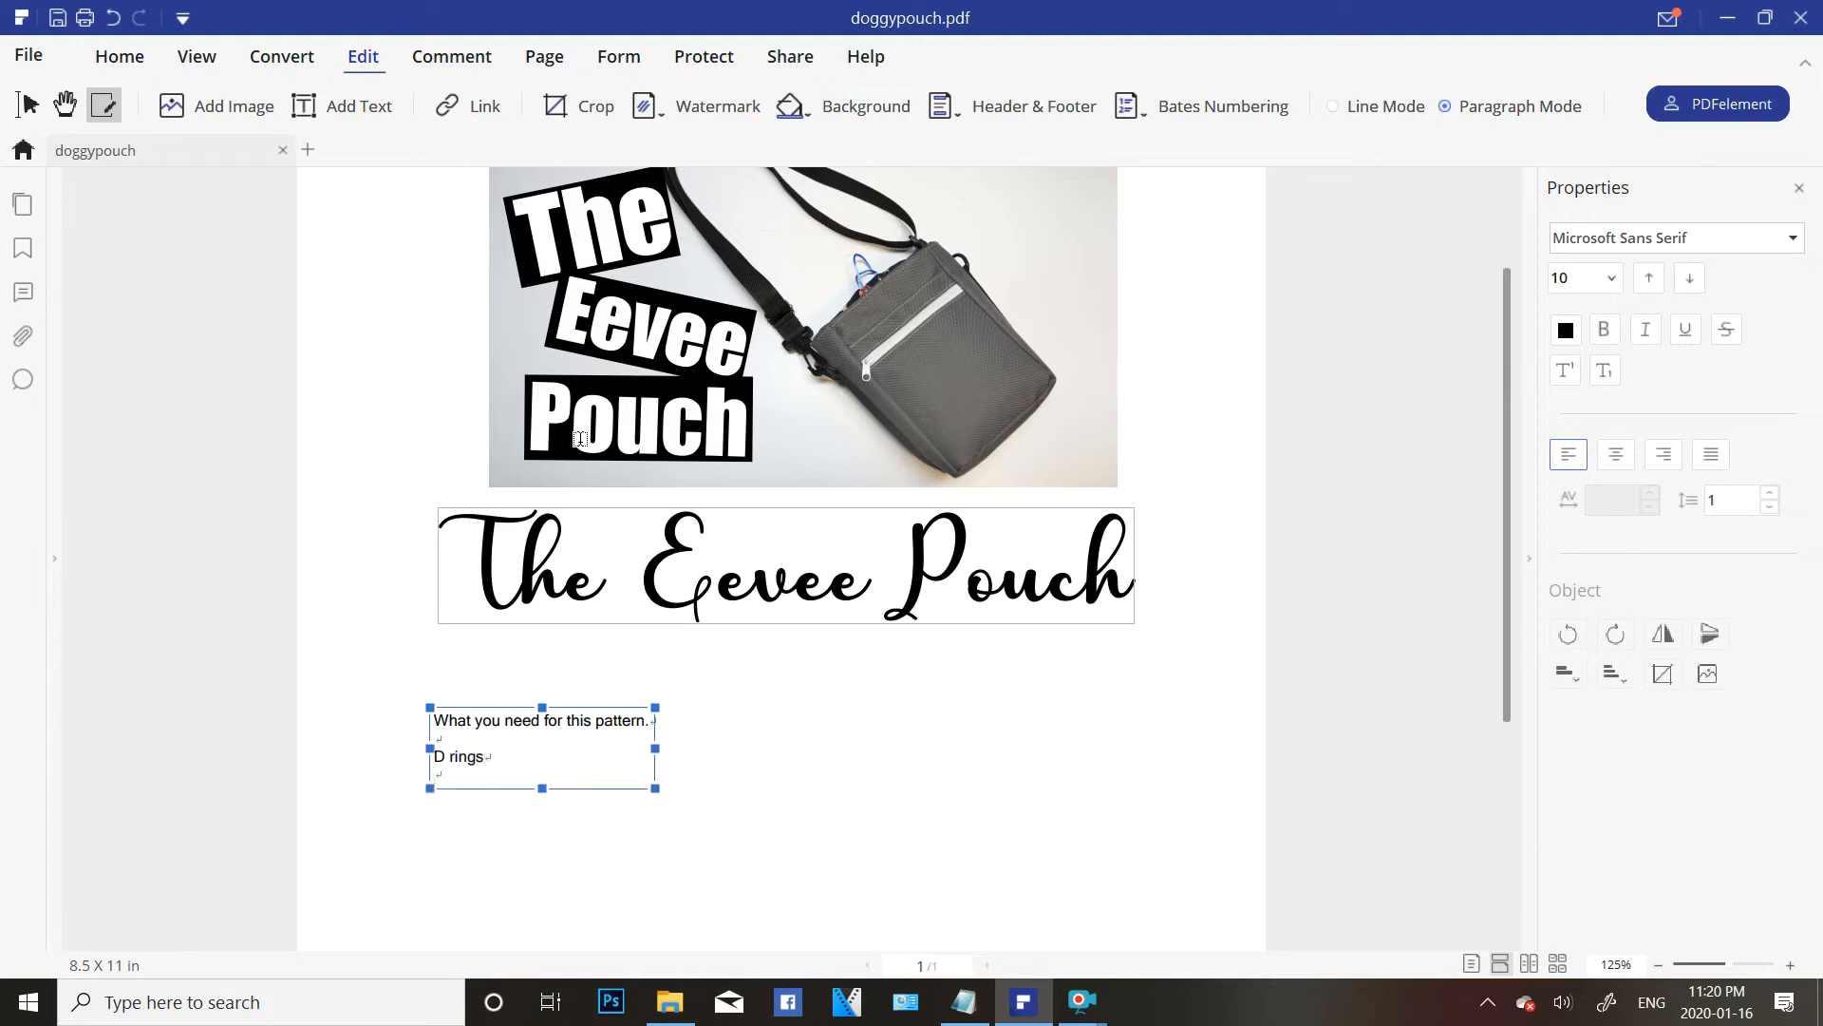
{"action": "type", "text": "adjustable sliders "}
{"action": "type", "text": "sw"}
{"action": "type", "text": "ivel c lasps"}
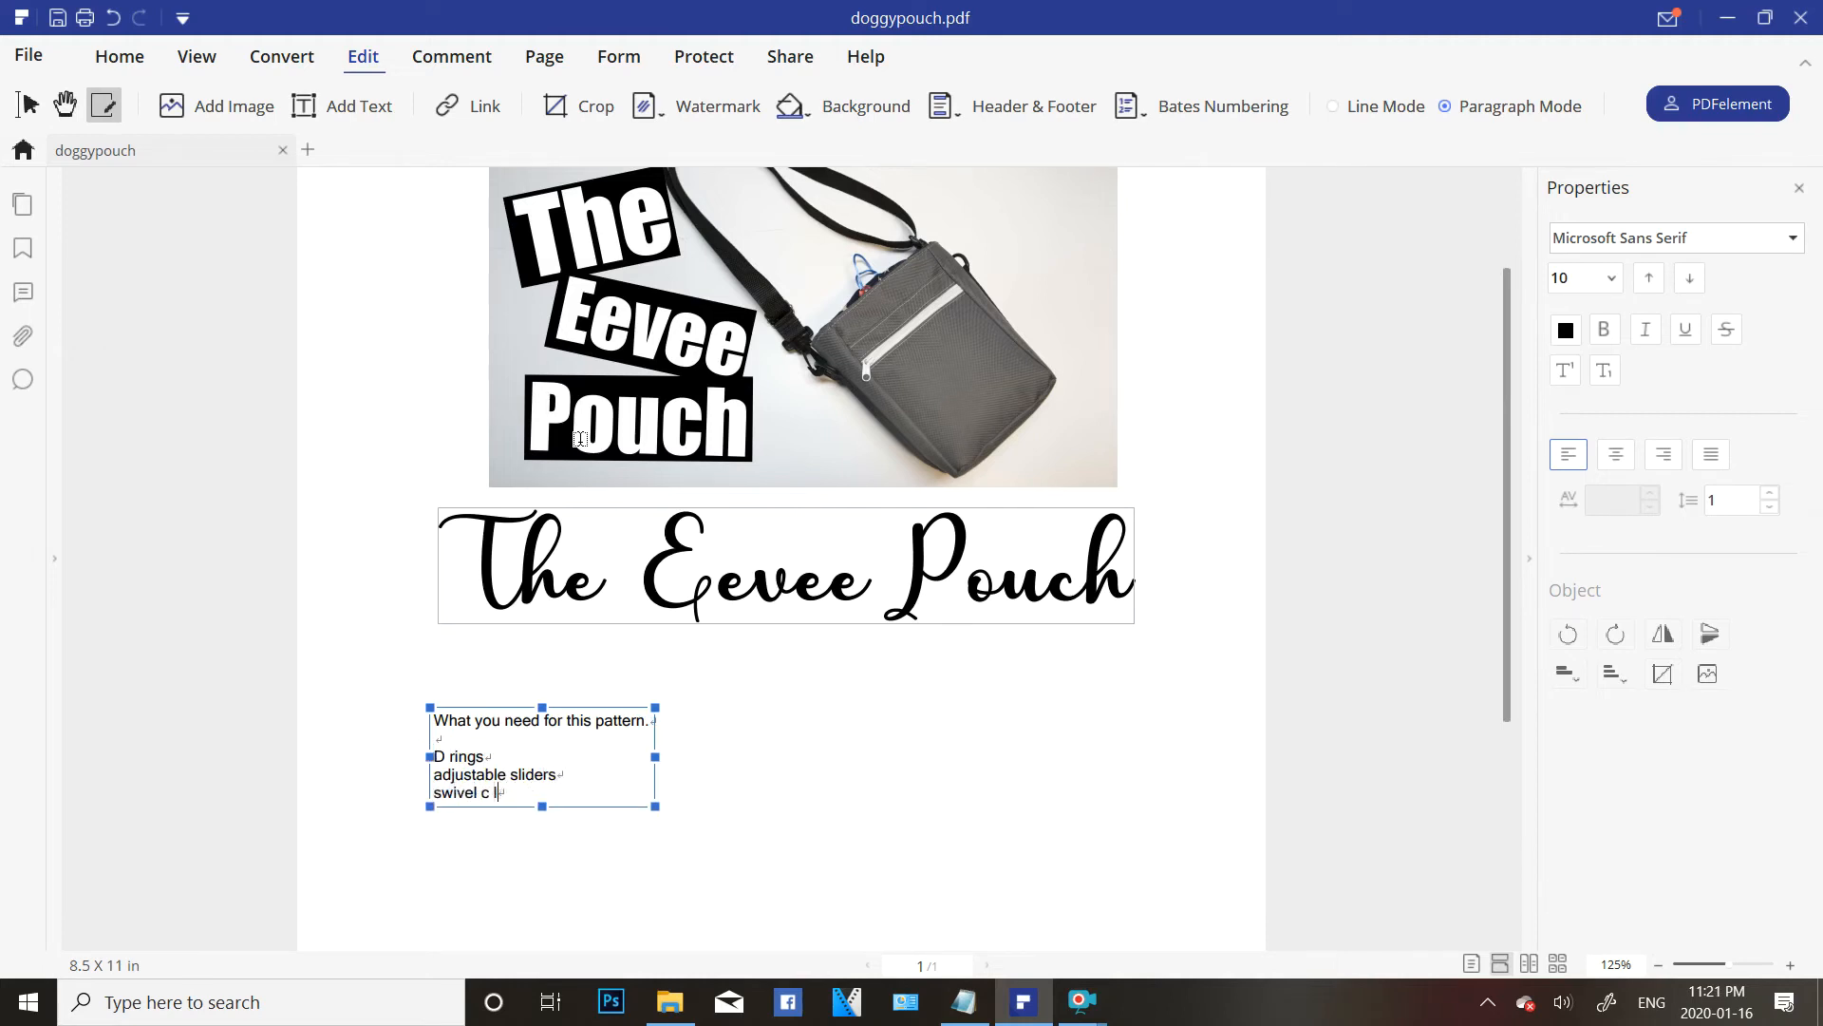
{"action": "key", "text": "BackSpace"}
{"action": "type", "text": "lap"}
{"action": "type", "text": "sp"}
{"action": "key", "text": "Return"}
{"action": "key", "text": "Return"}
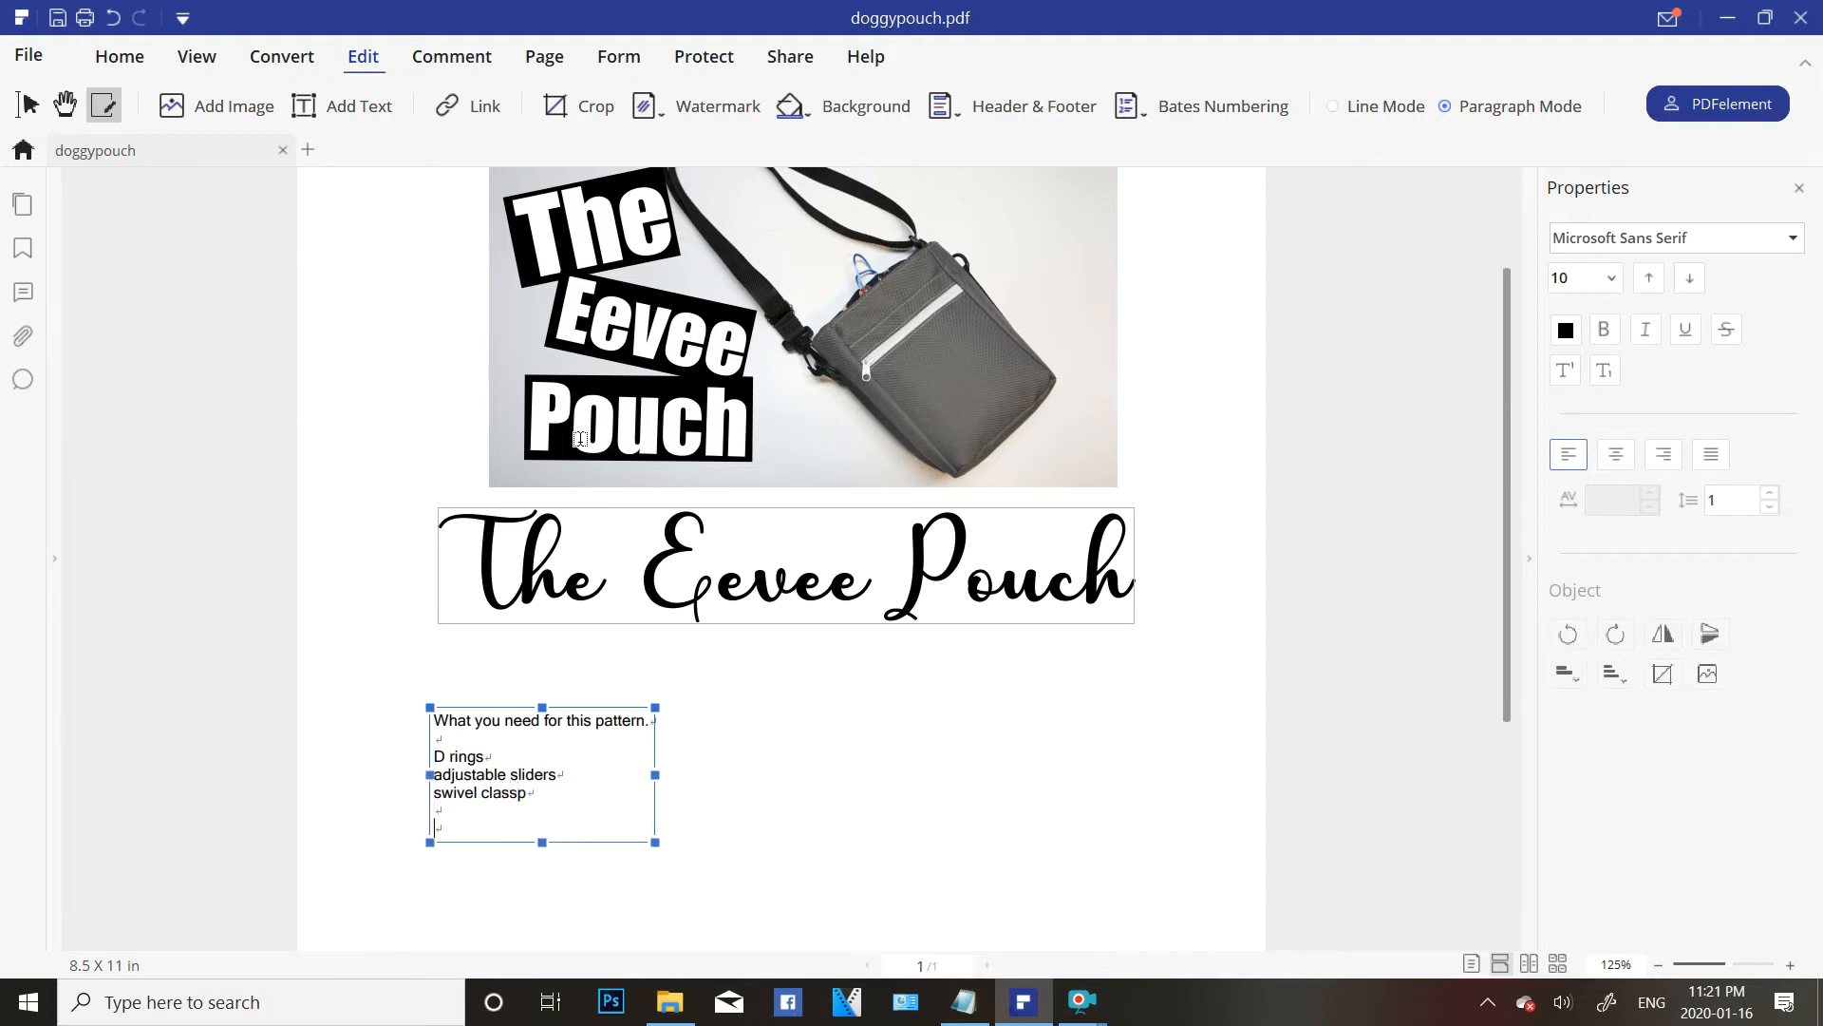
Correct the last list item's spelling to "swivel clasp", add blank lines after it and finish editing the text.
{"action": "key", "text": "BackSpace"}
{"action": "key", "text": "BackSpace"}
{"action": "key", "text": "BackSpace"}
{"action": "key", "text": "BackSpace"}
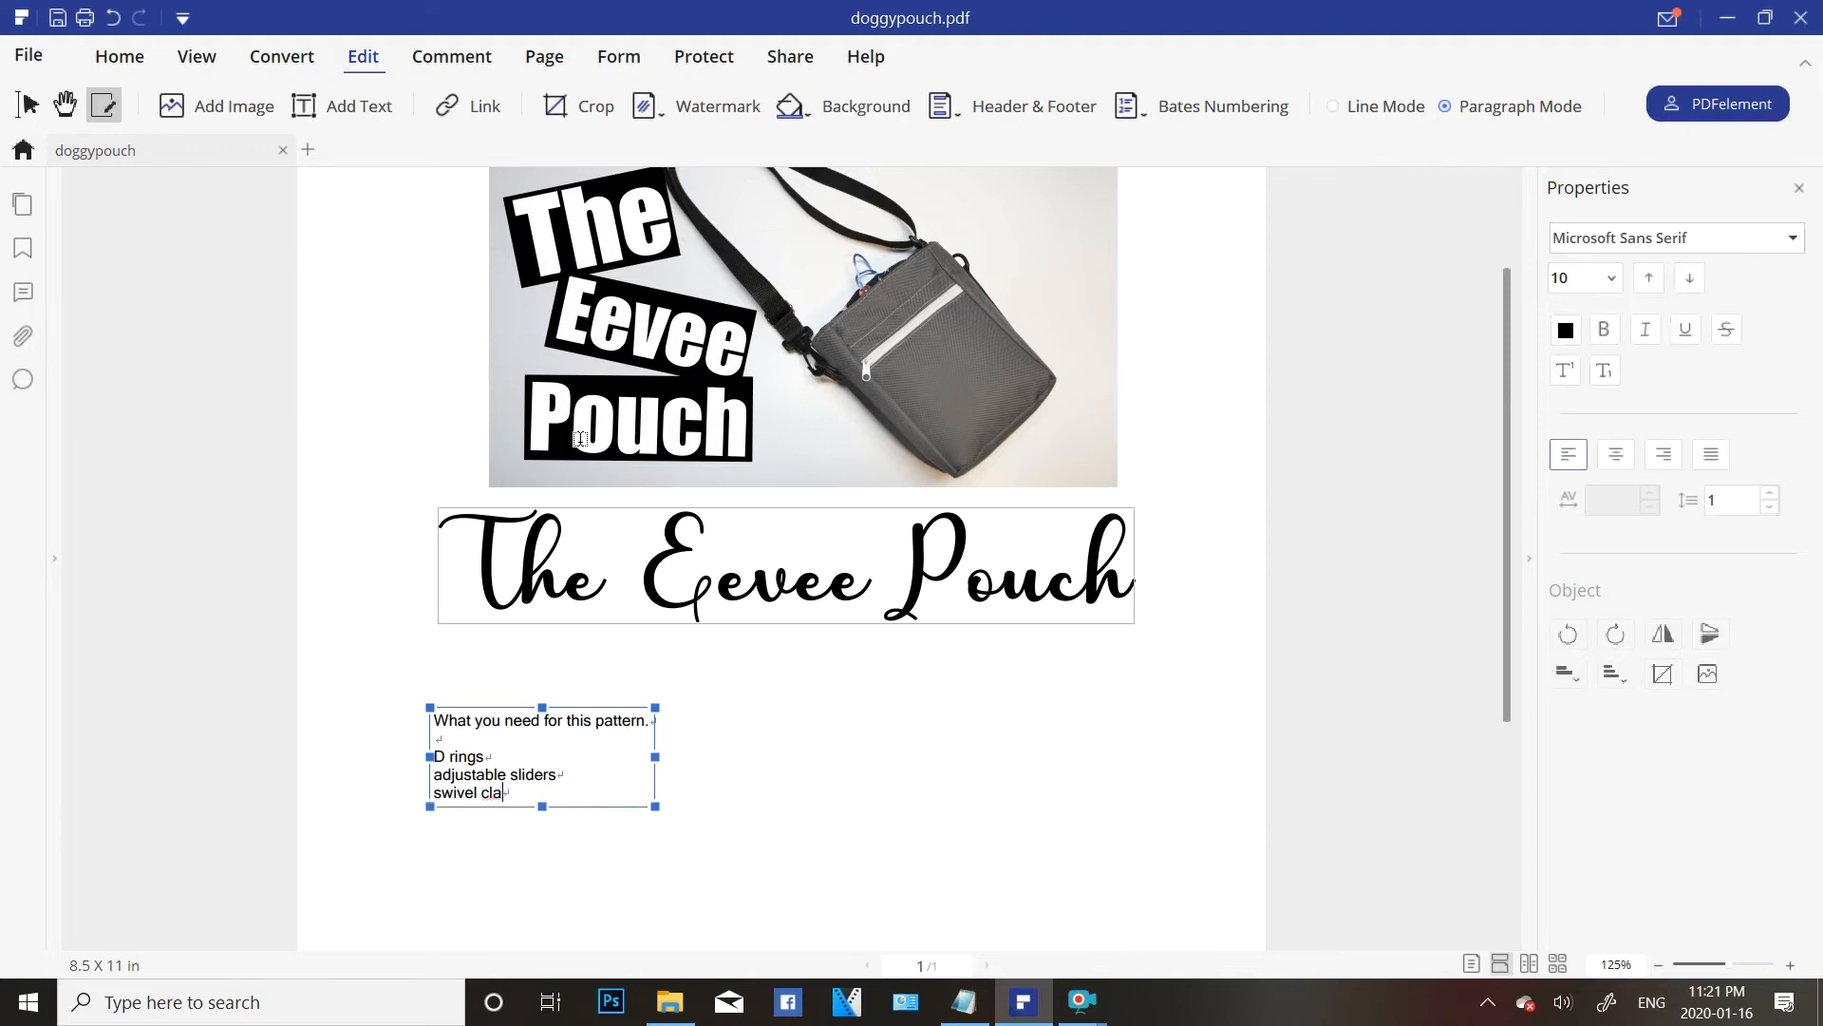
{"action": "type", "text": "p\\"}
{"action": "key", "text": "Return"}
{"action": "key", "text": "Return"}
{"action": "key", "text": "Return"}
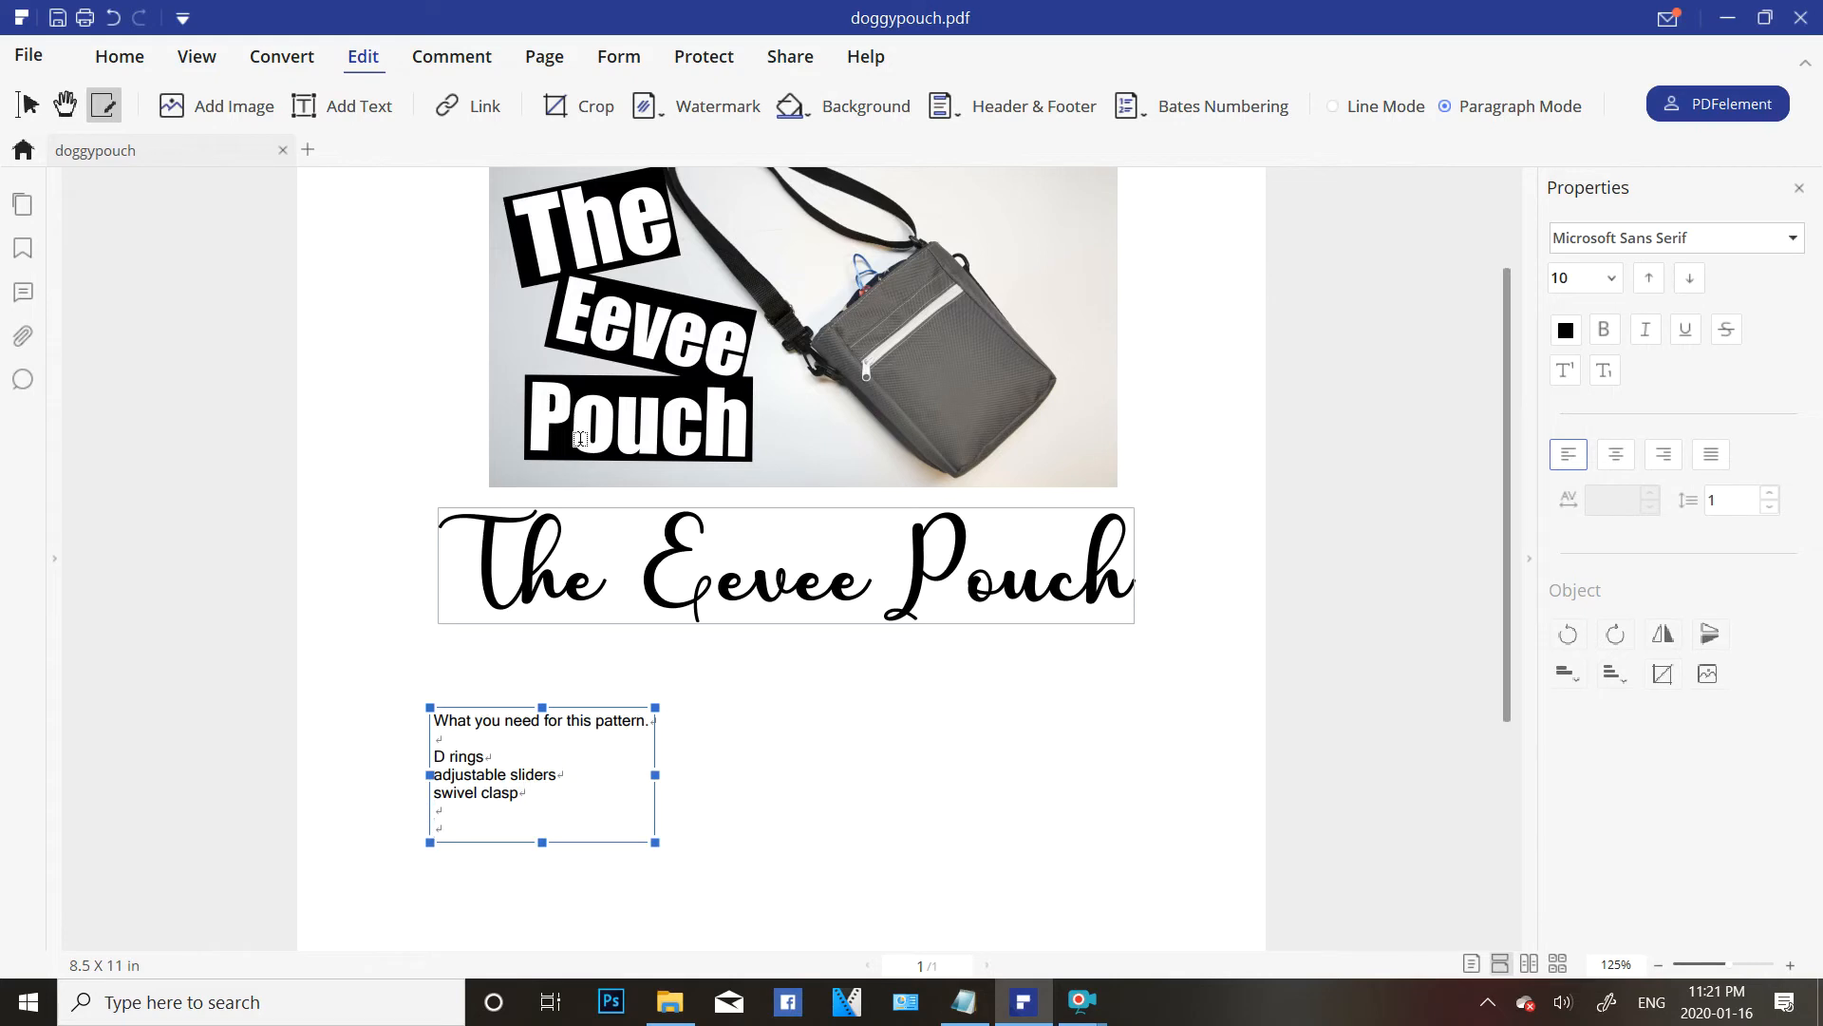
{"action": "left_click", "coordinate": [28, 105]}
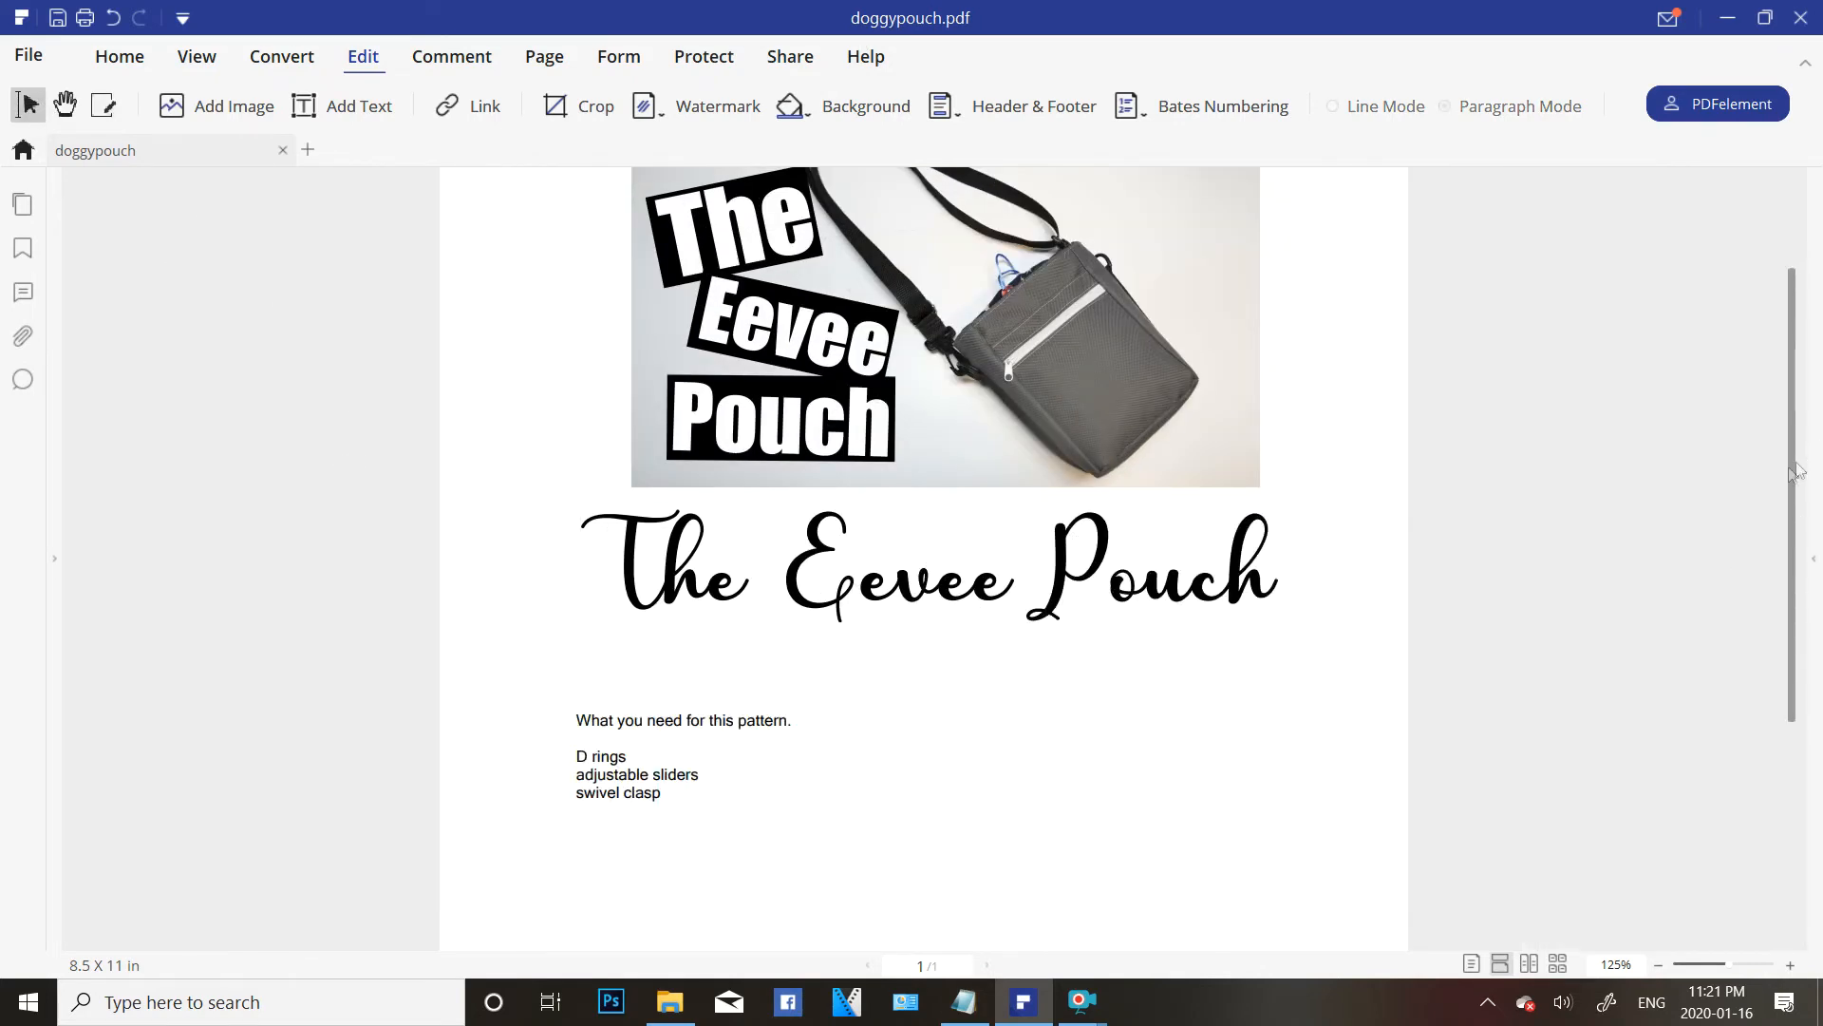
Set the font size of the whole supplies text, heading and list items, to 22.
{"action": "scroll", "coordinate": [1789, 476], "scroll_direction": "down", "scroll_amount": 2}
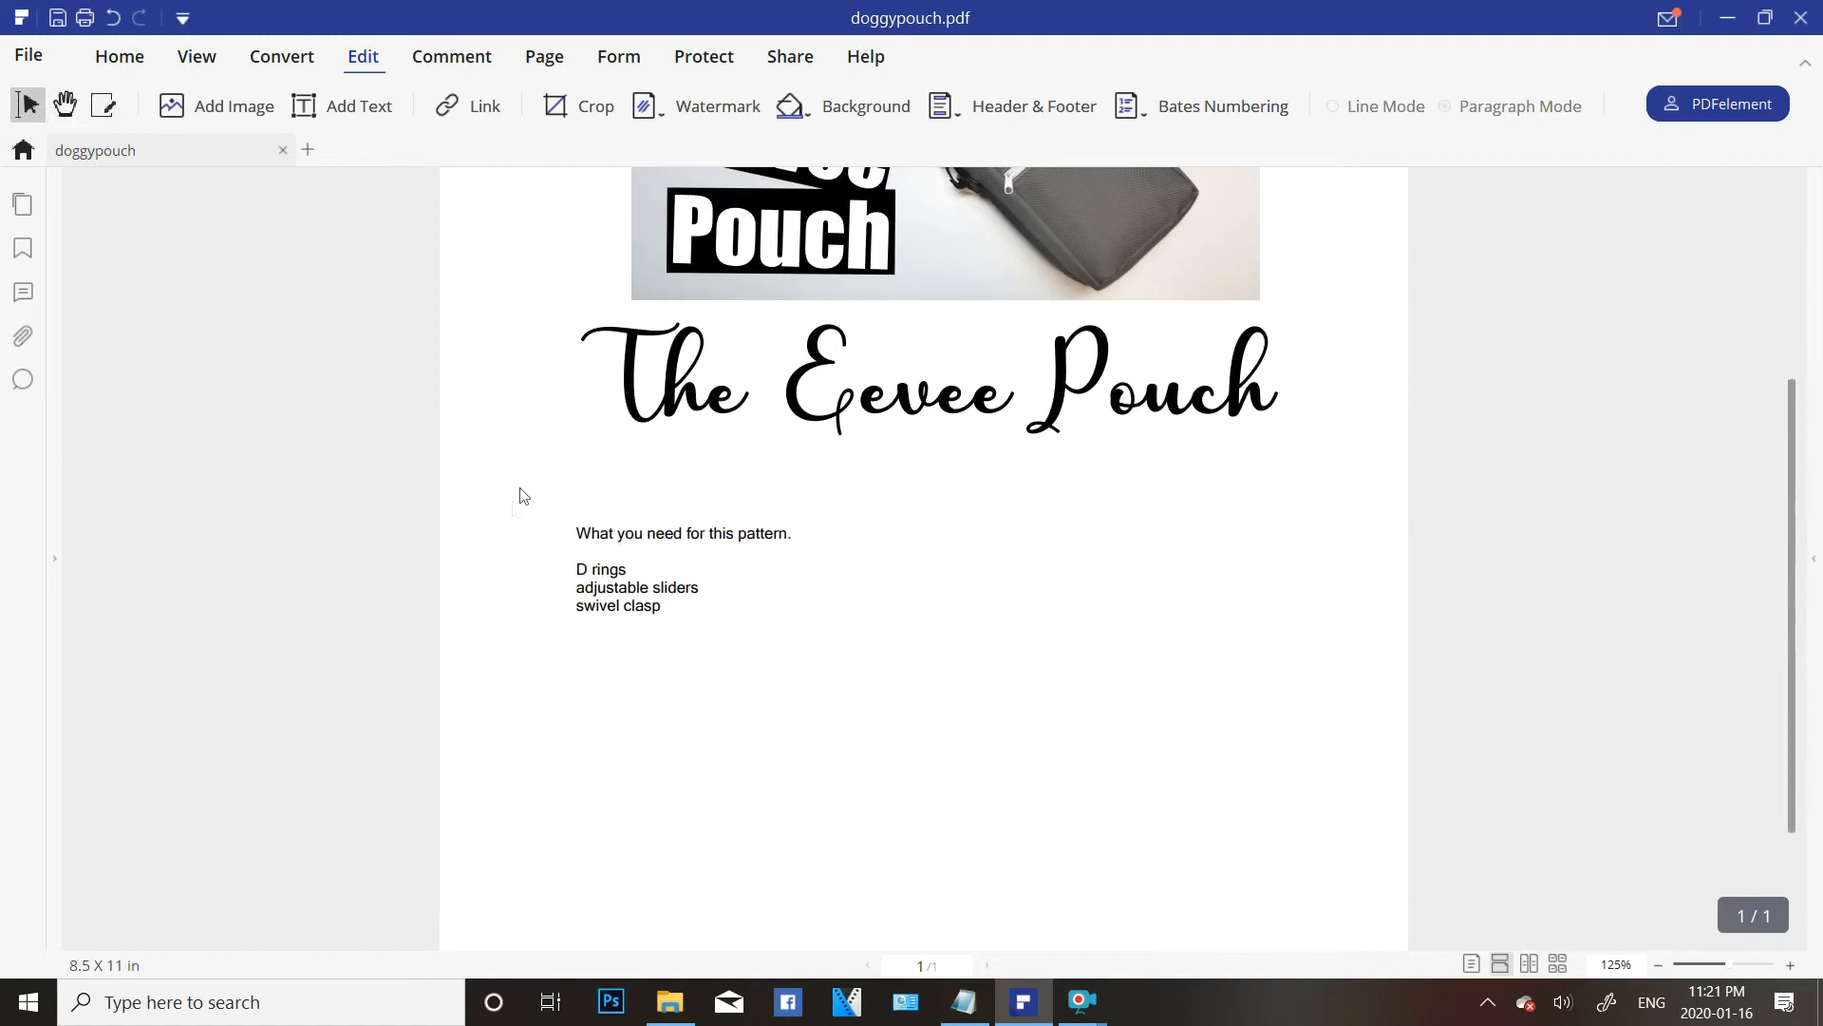
{"action": "left_click", "coordinate": [104, 105]}
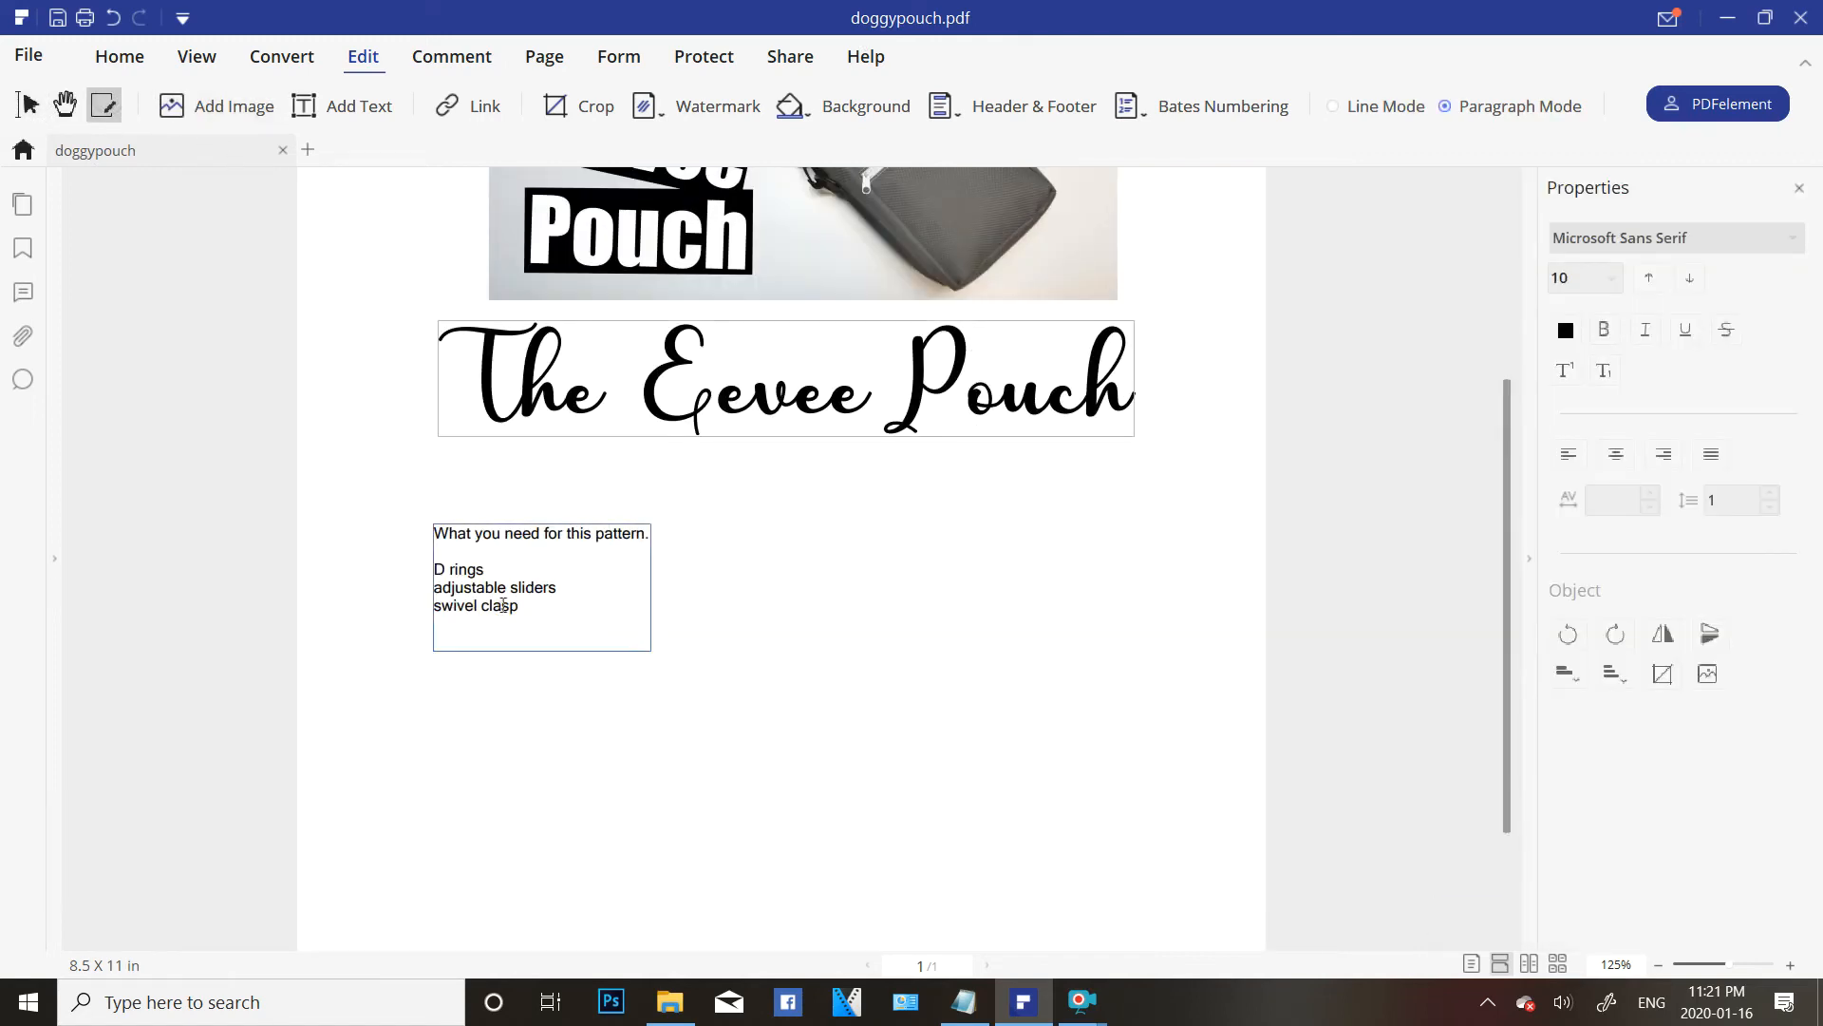
{"action": "left_click", "coordinate": [499, 607]}
{"action": "left_click_drag", "start_coordinate": [519, 617], "coordinate": [418, 539]}
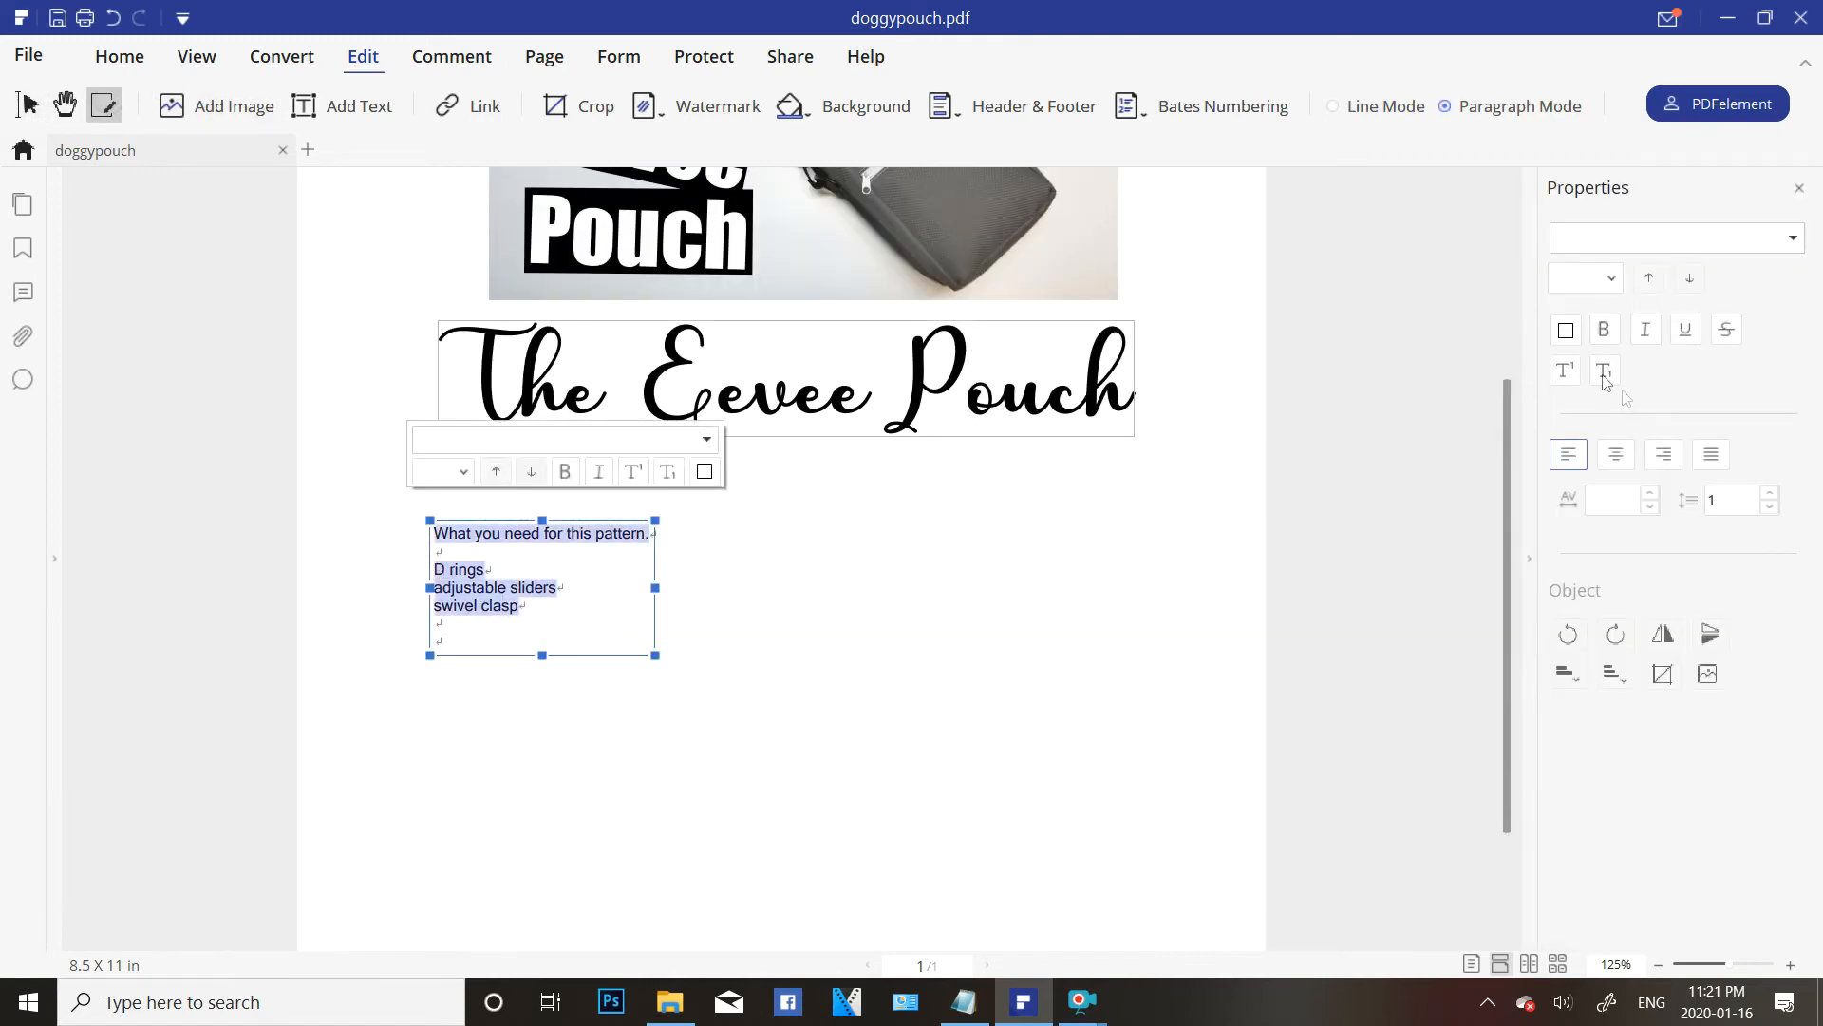
{"action": "left_click", "coordinate": [463, 472]}
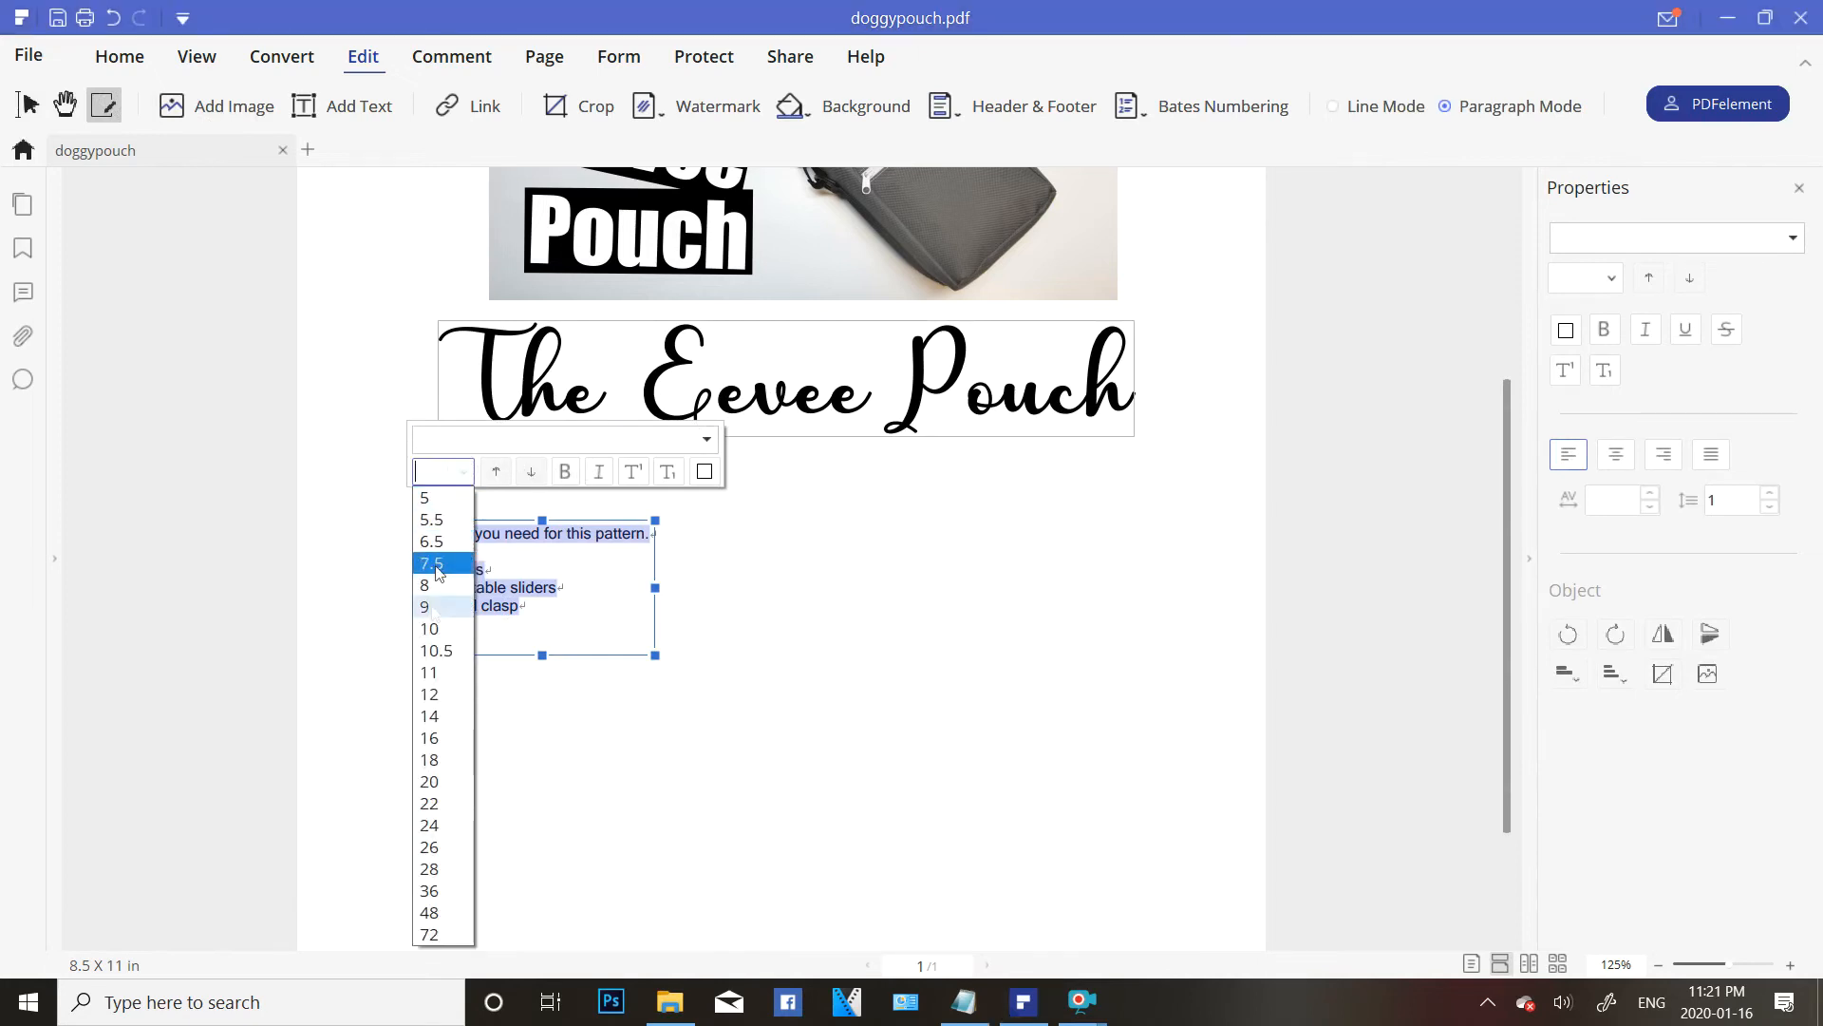
{"action": "left_click", "coordinate": [442, 806]}
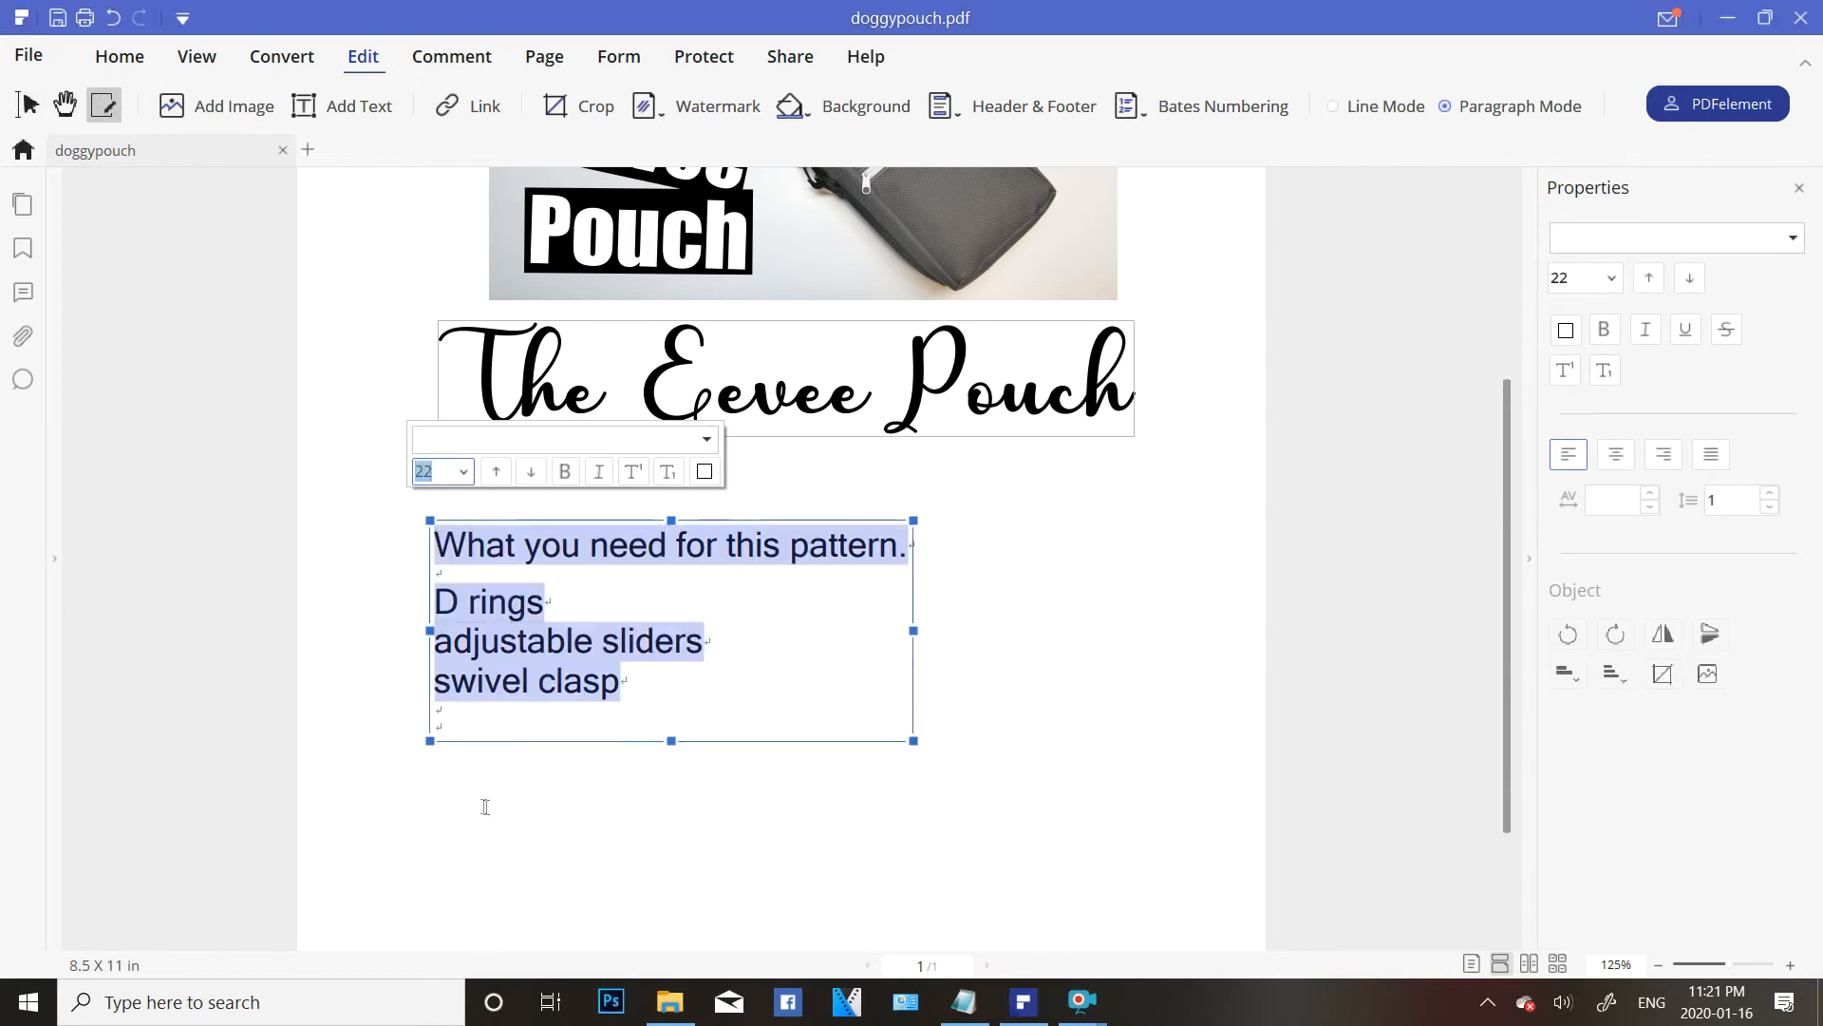
{"action": "left_click", "coordinate": [500, 758]}
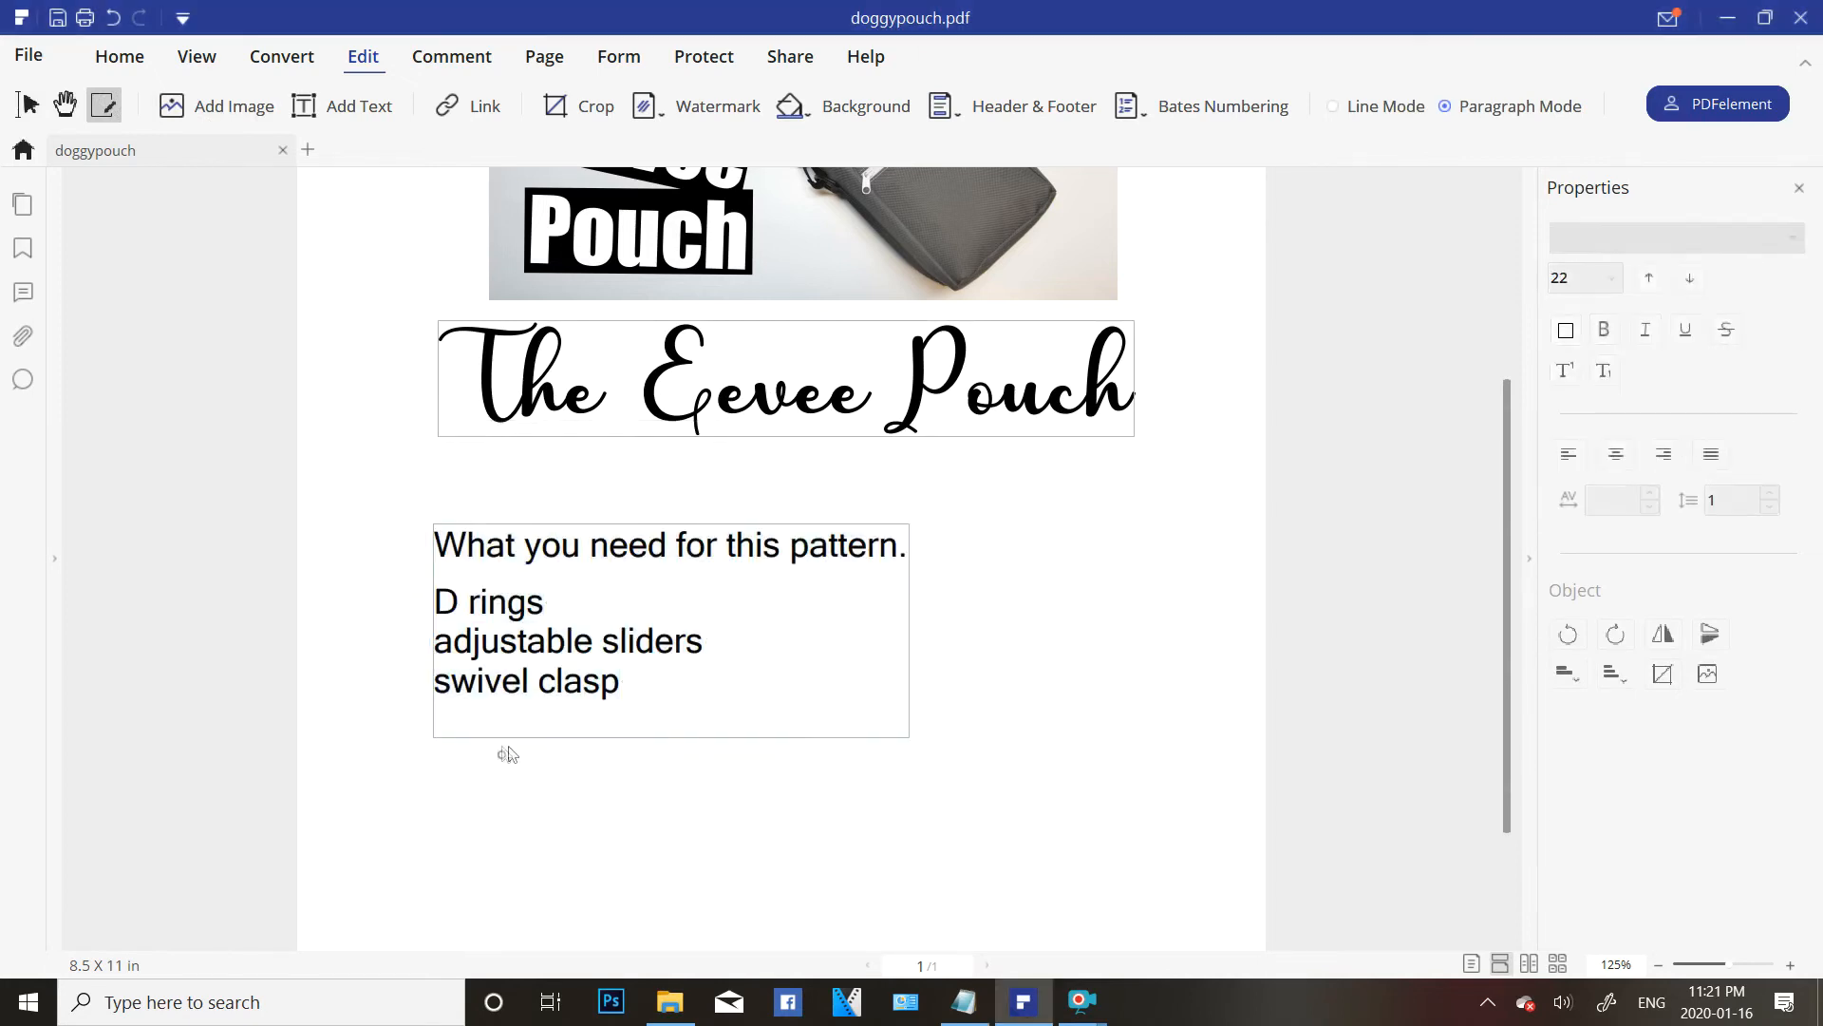
{"action": "left_click", "coordinate": [467, 112]}
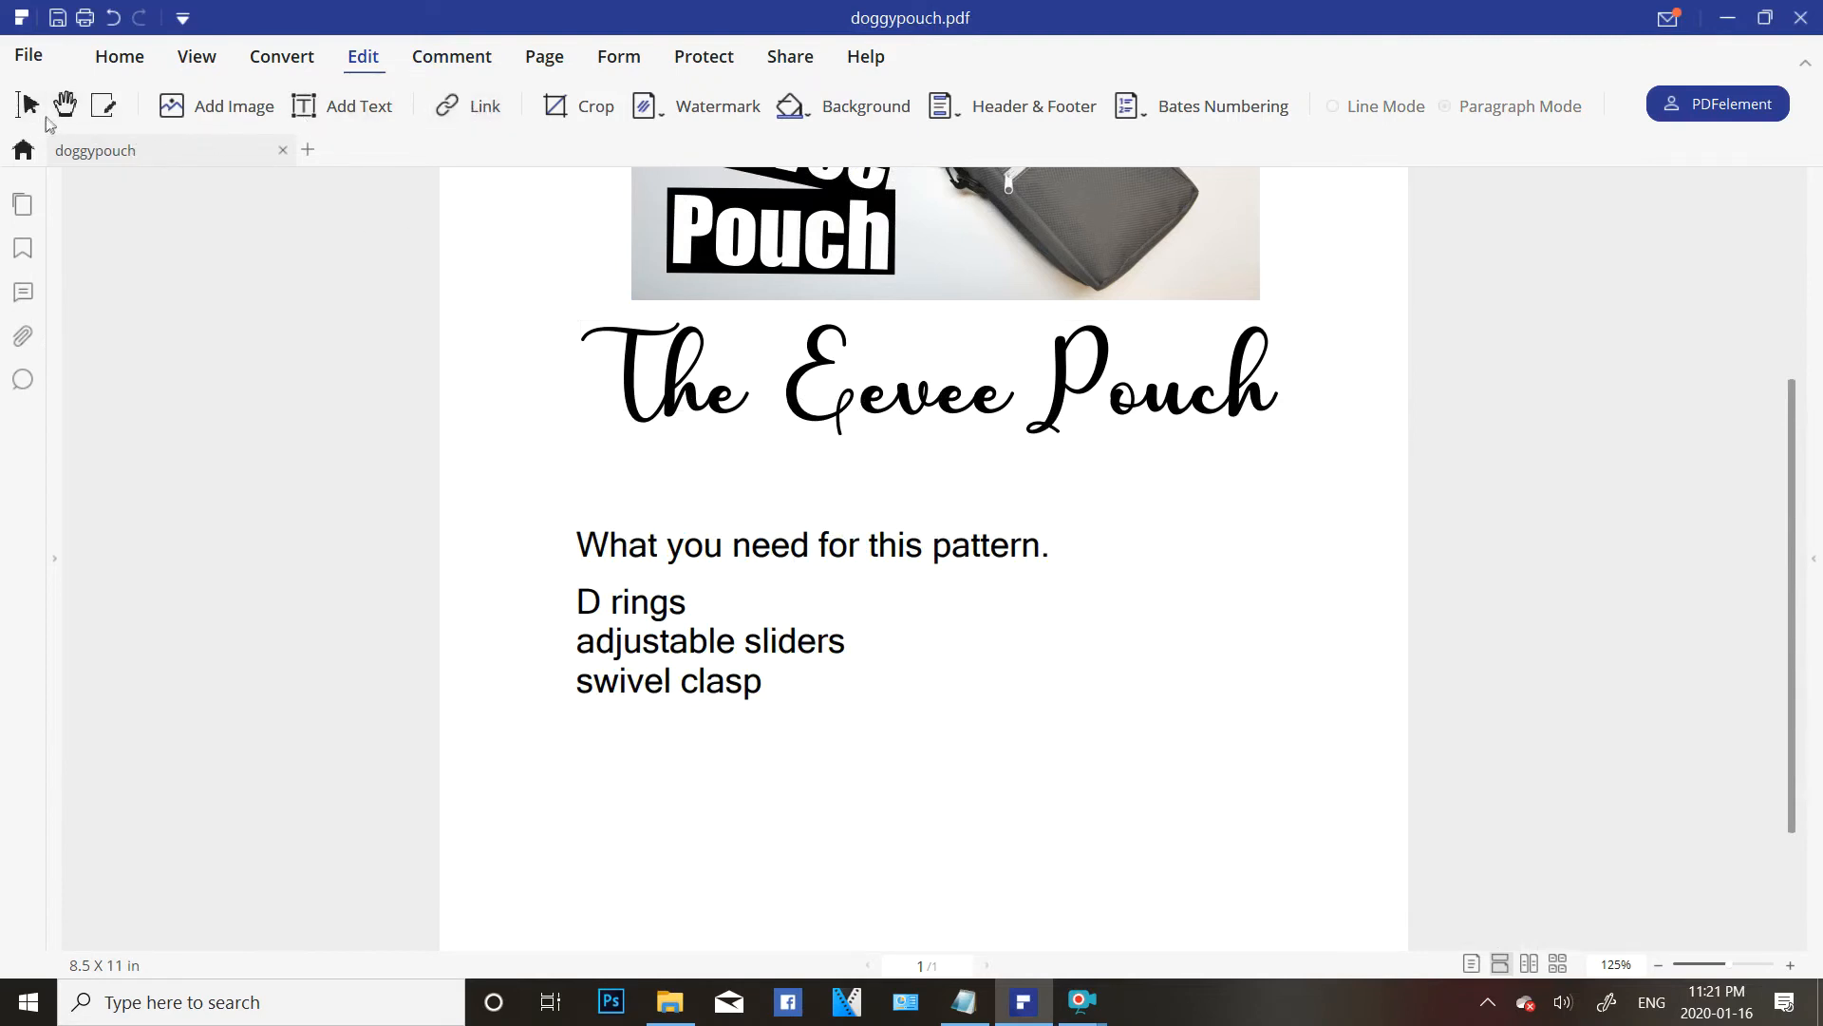
{"action": "left_click", "coordinate": [458, 95]}
{"action": "left_click_drag", "start_coordinate": [564, 582], "coordinate": [696, 624]}
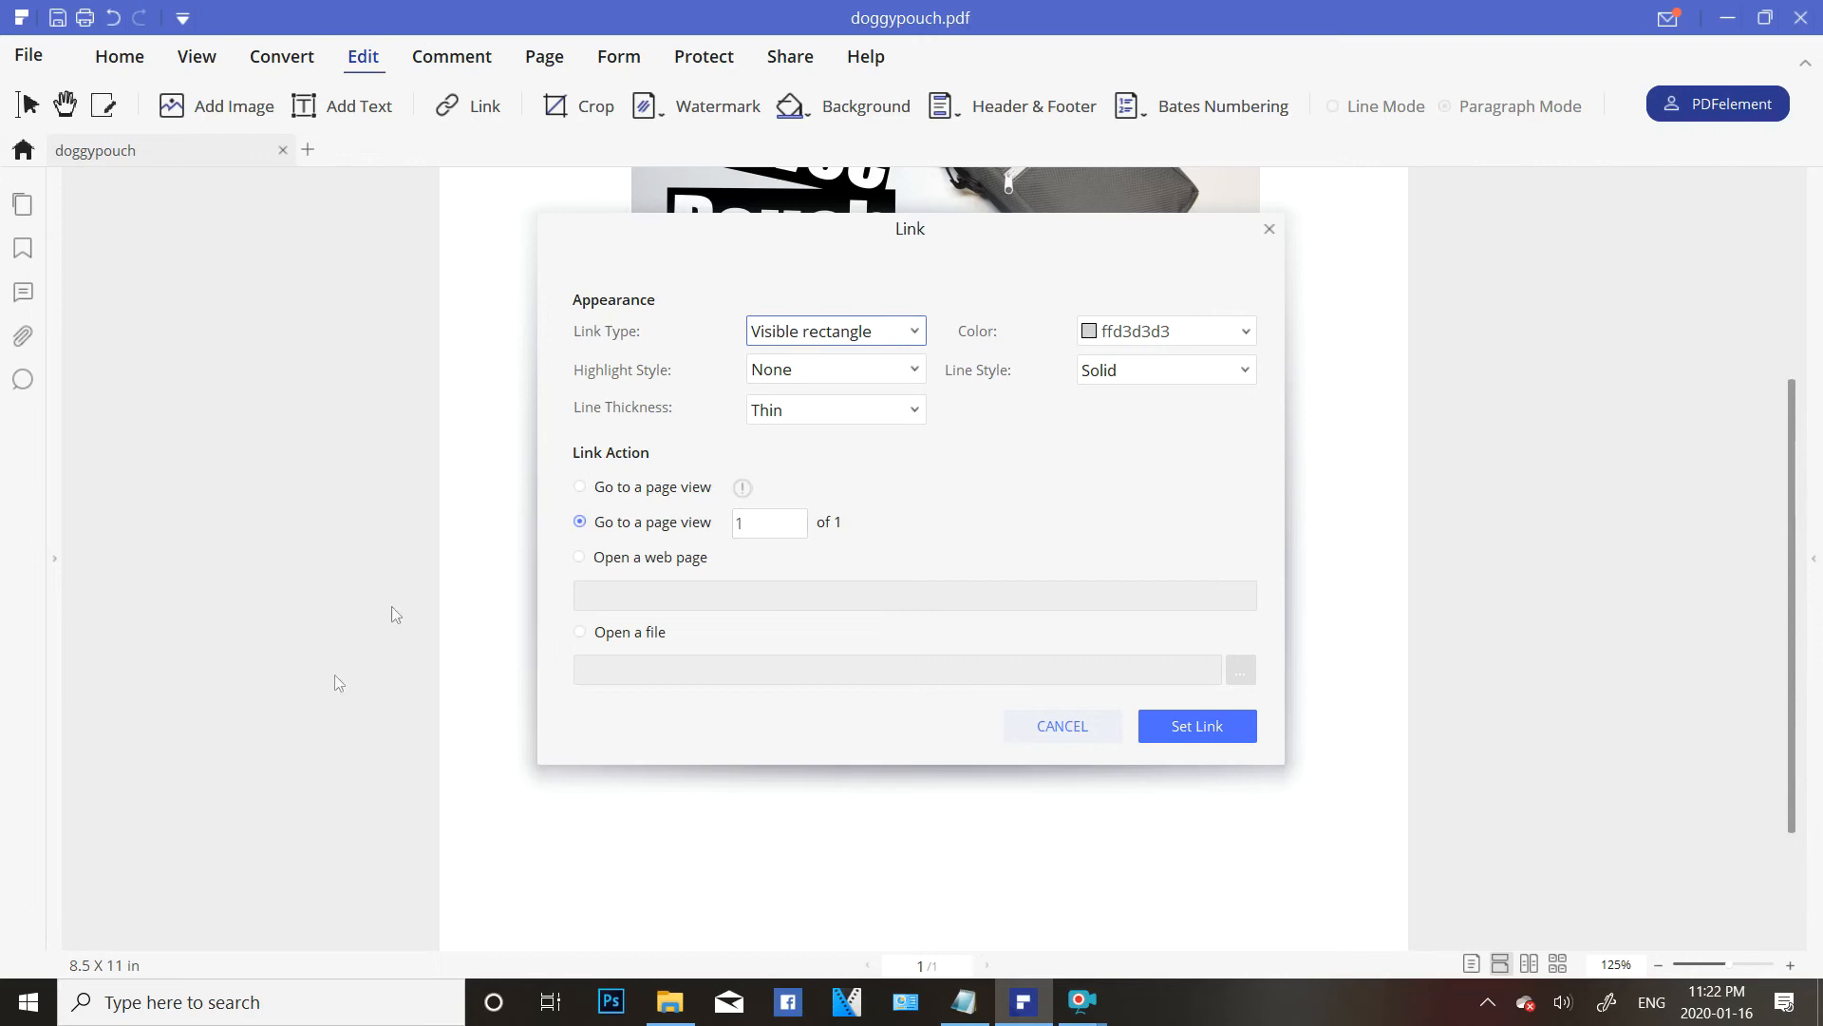
{"action": "left_click", "coordinate": [579, 558]}
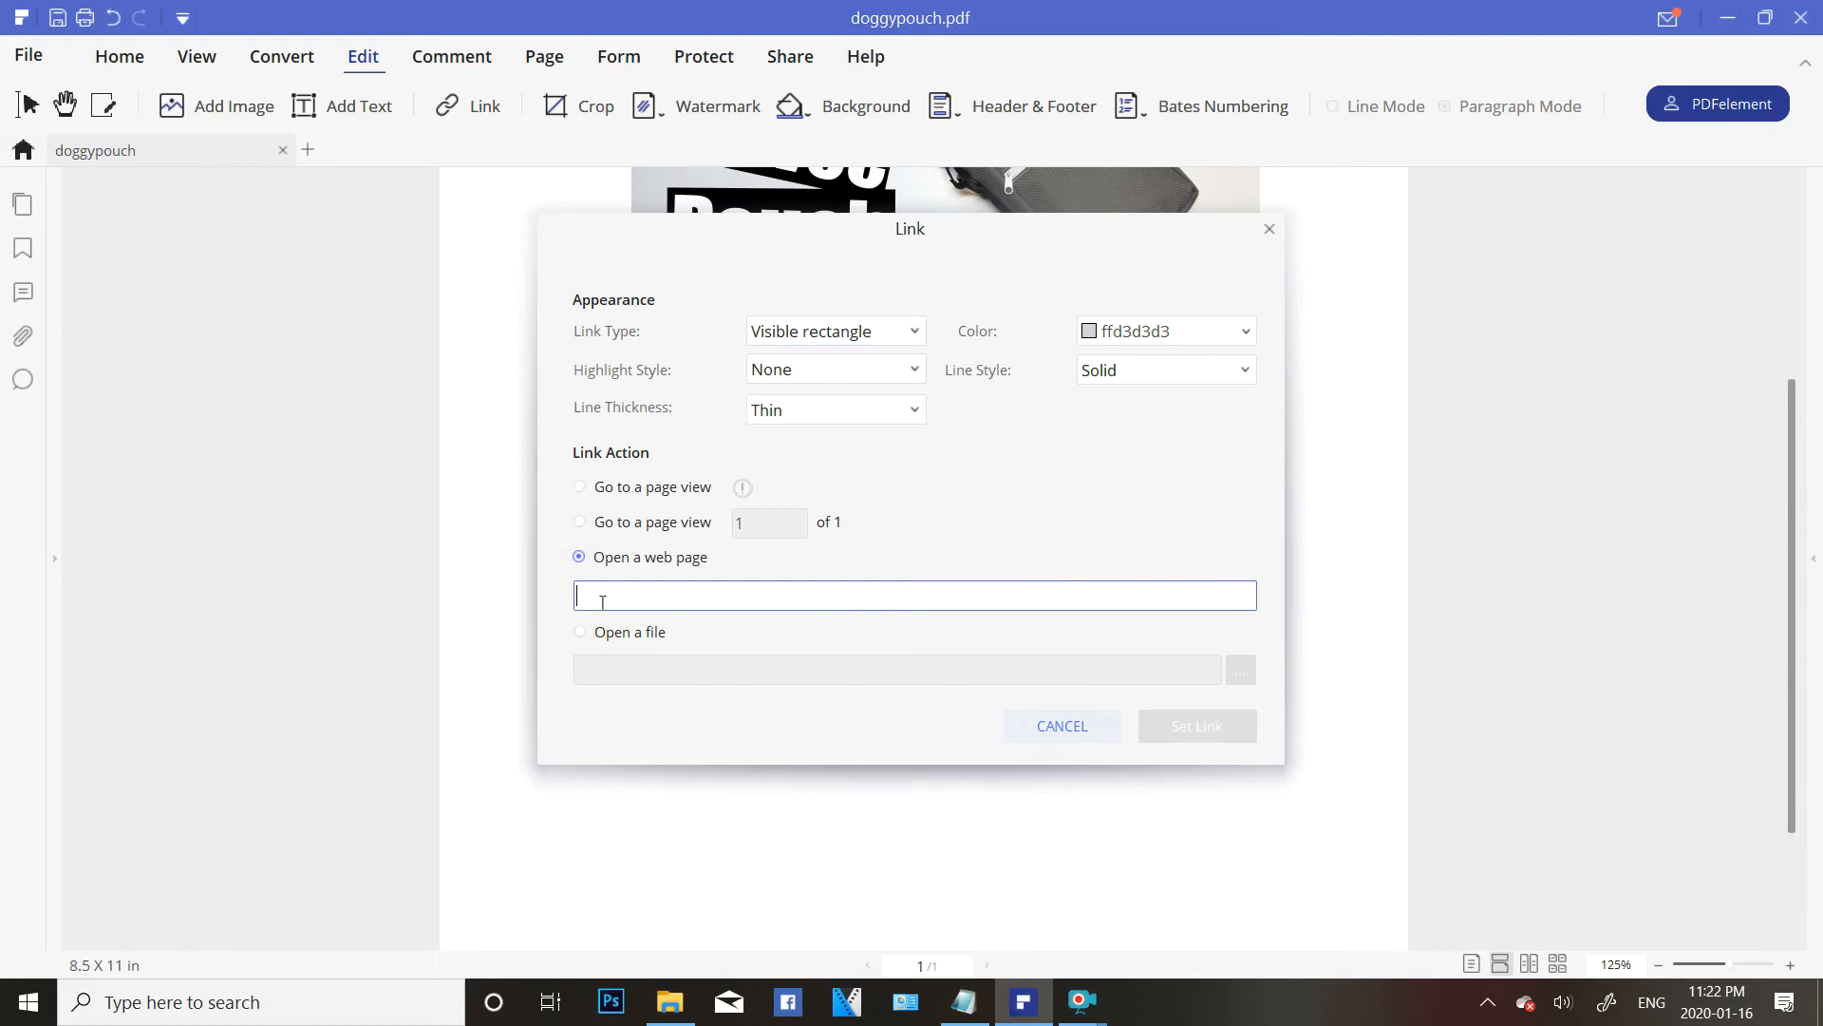
{"action": "type", "text": "wwww.google.com"}
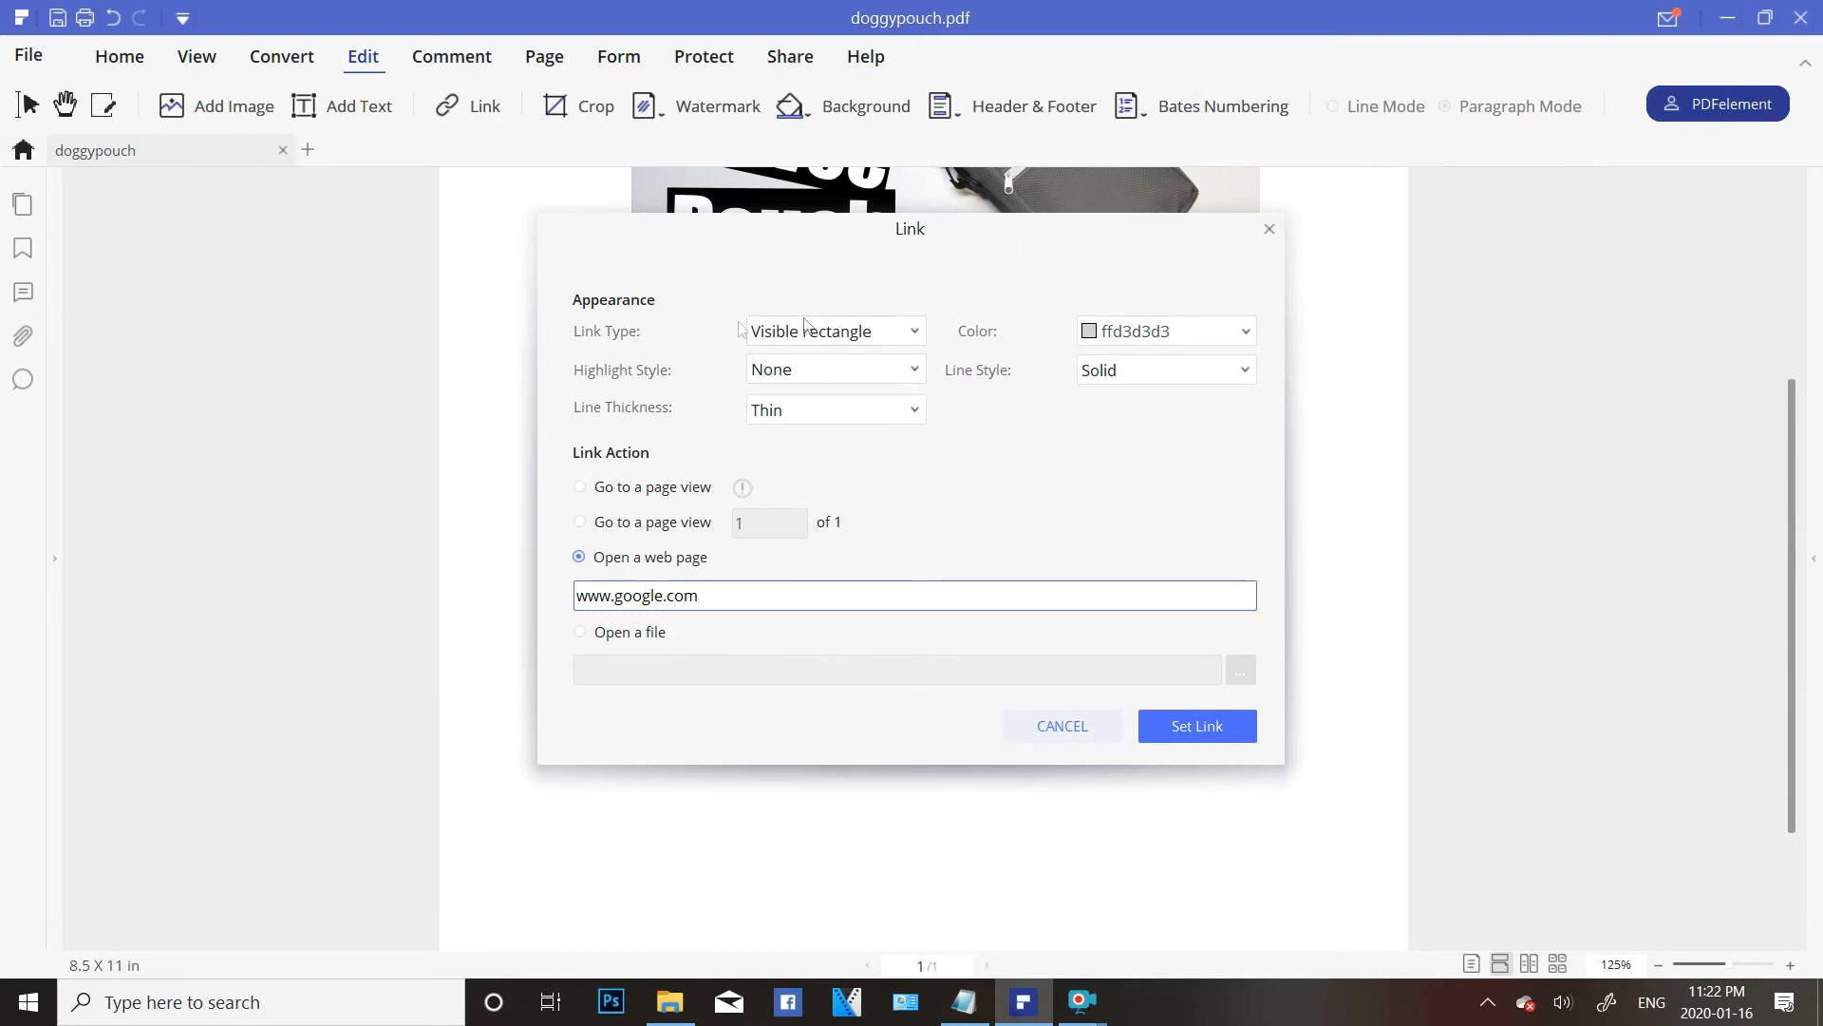
Give the link a yellow colour and the Invisible rectangle type, keep its highlight style at None, and set the link.
{"action": "left_click", "coordinate": [1246, 332]}
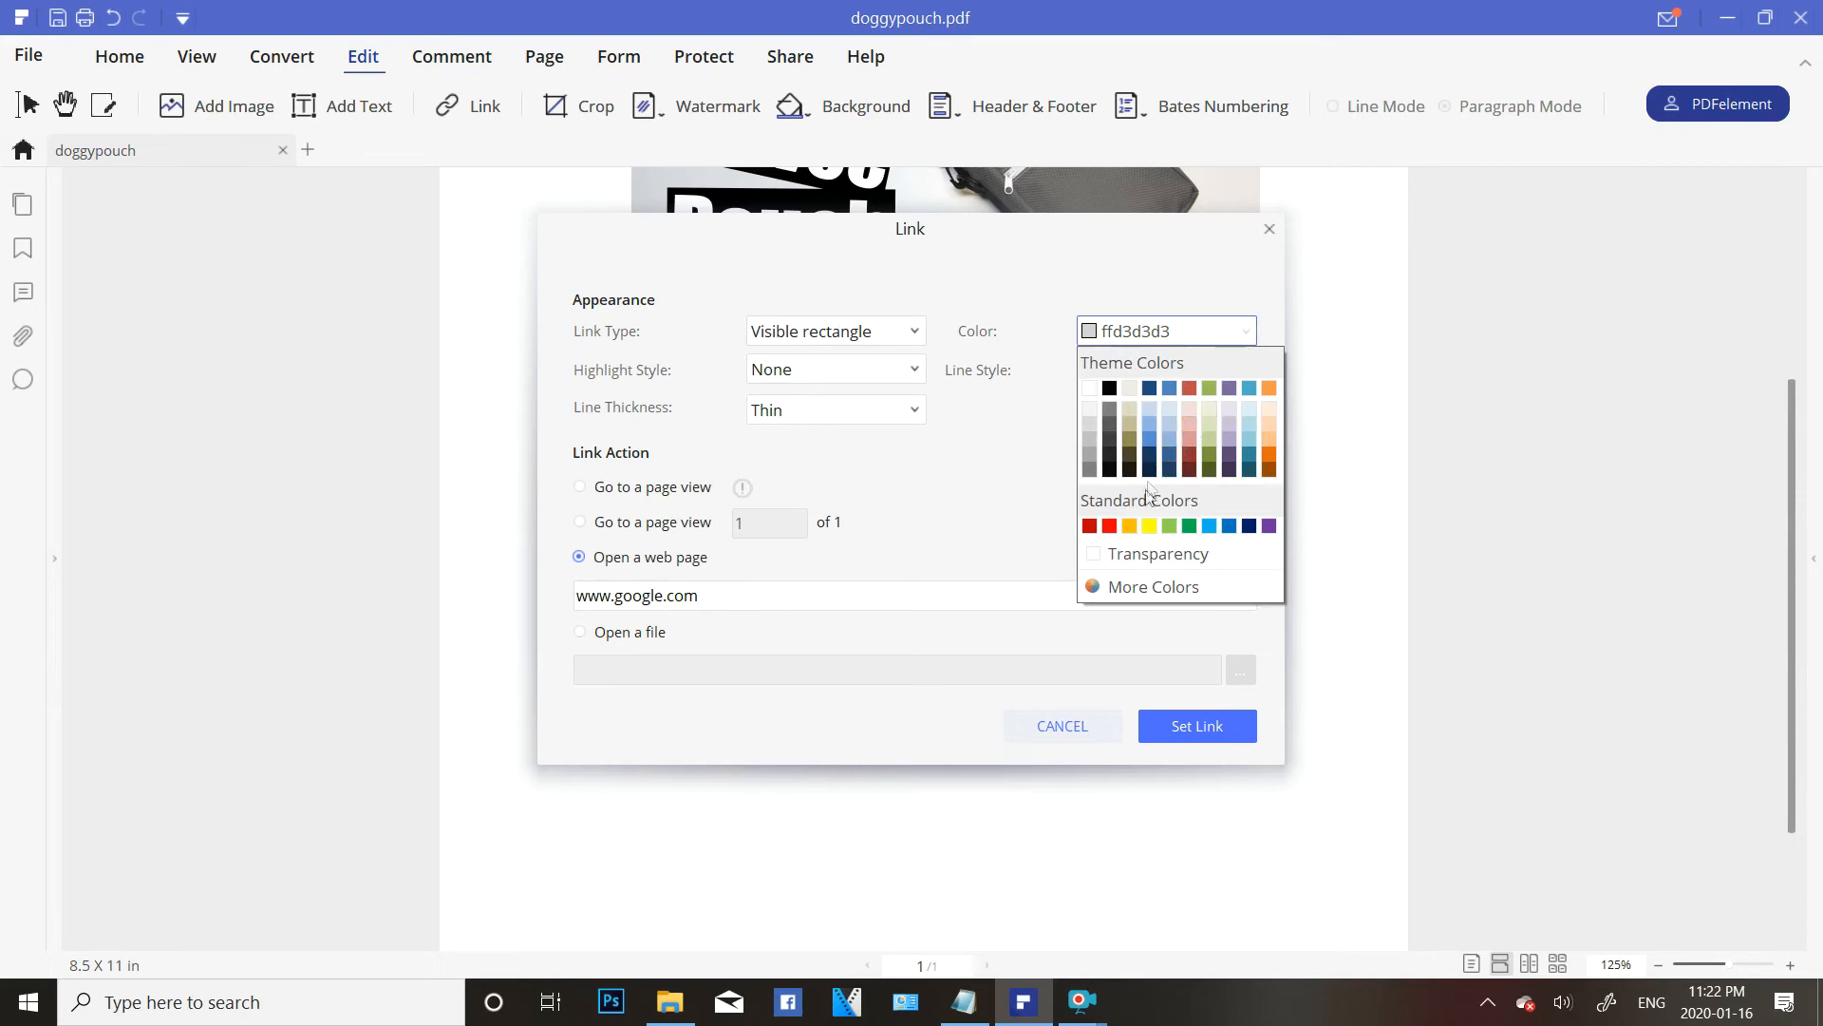
{"action": "left_click", "coordinate": [1149, 525]}
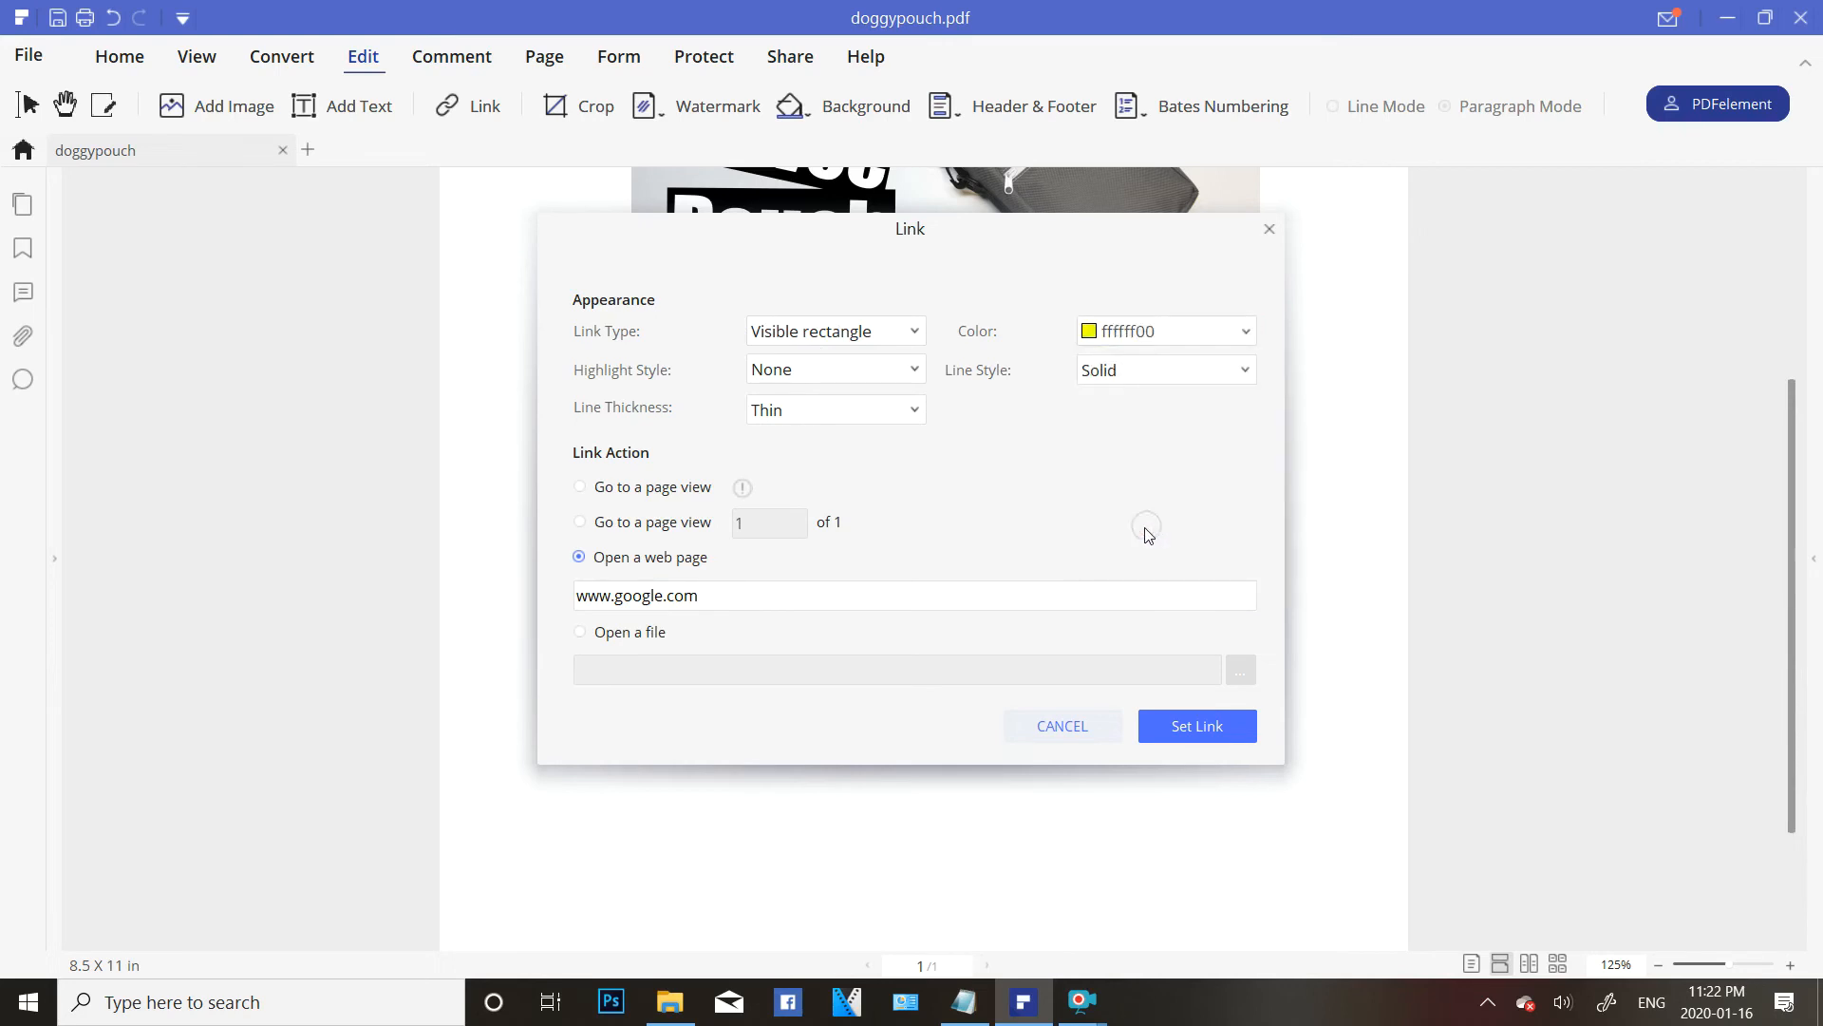
{"action": "left_click", "coordinate": [921, 330]}
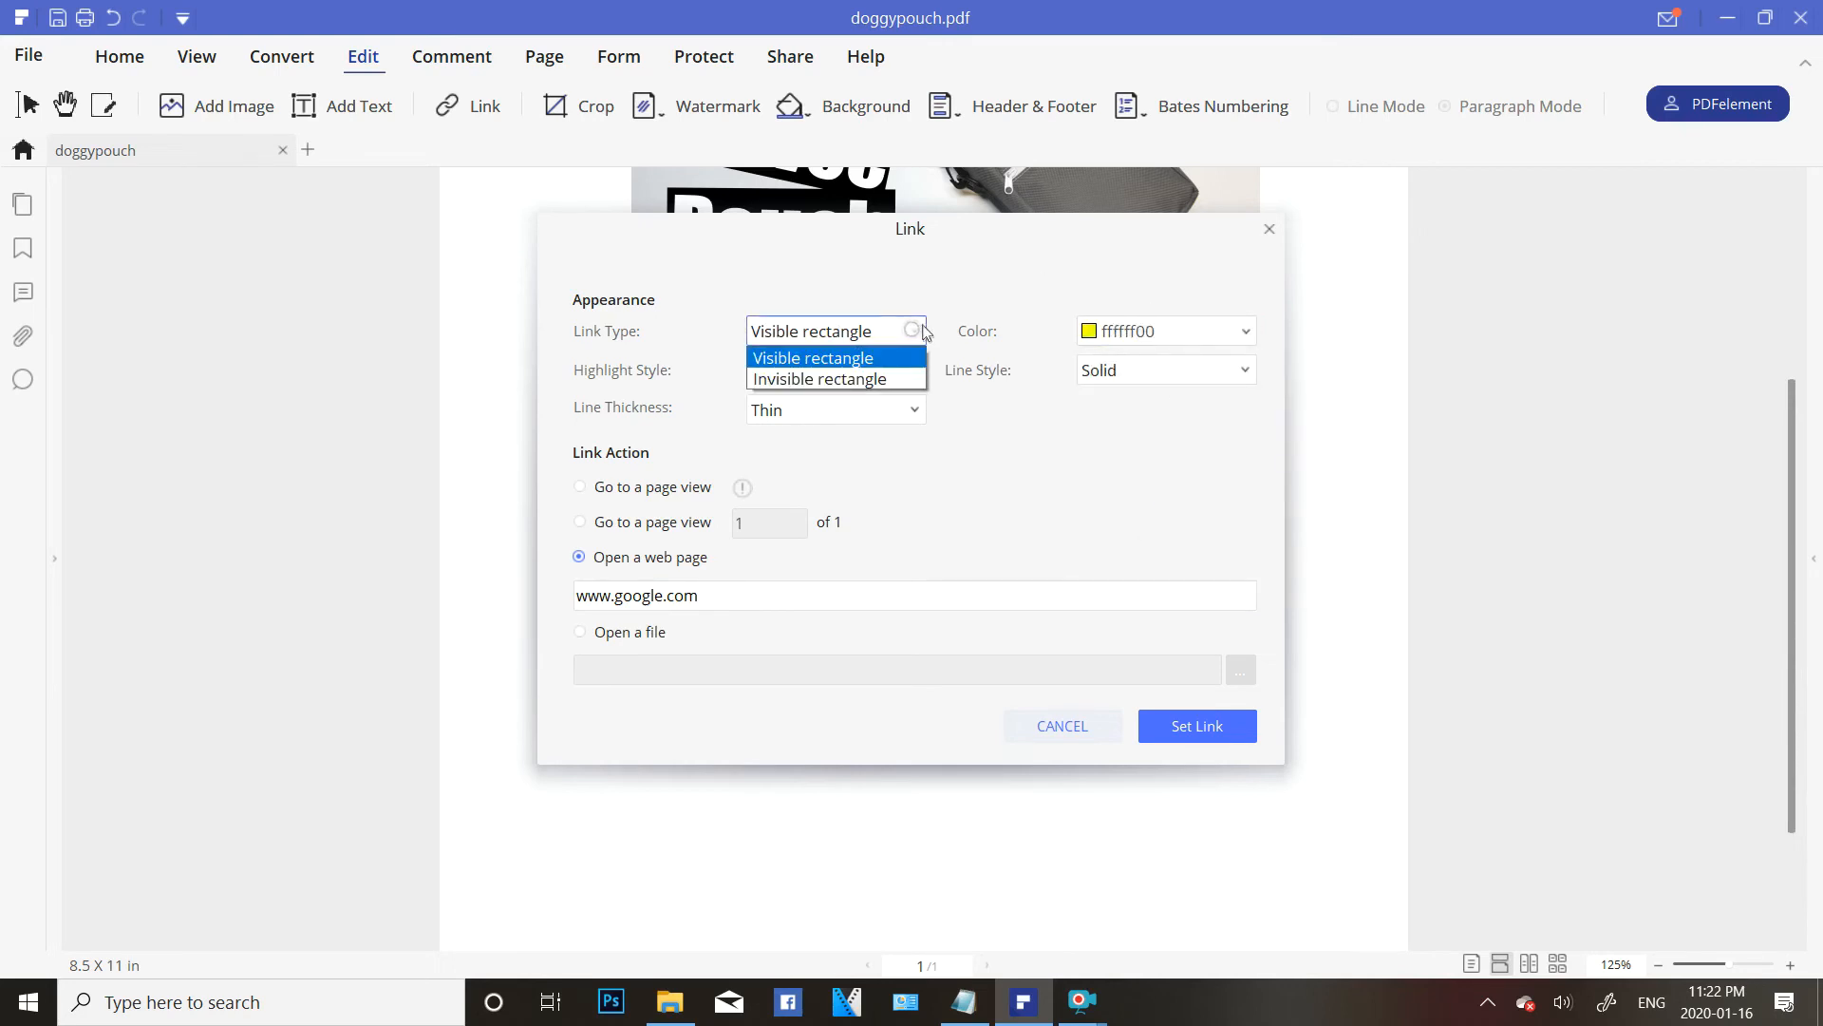
{"action": "left_click", "coordinate": [854, 376]}
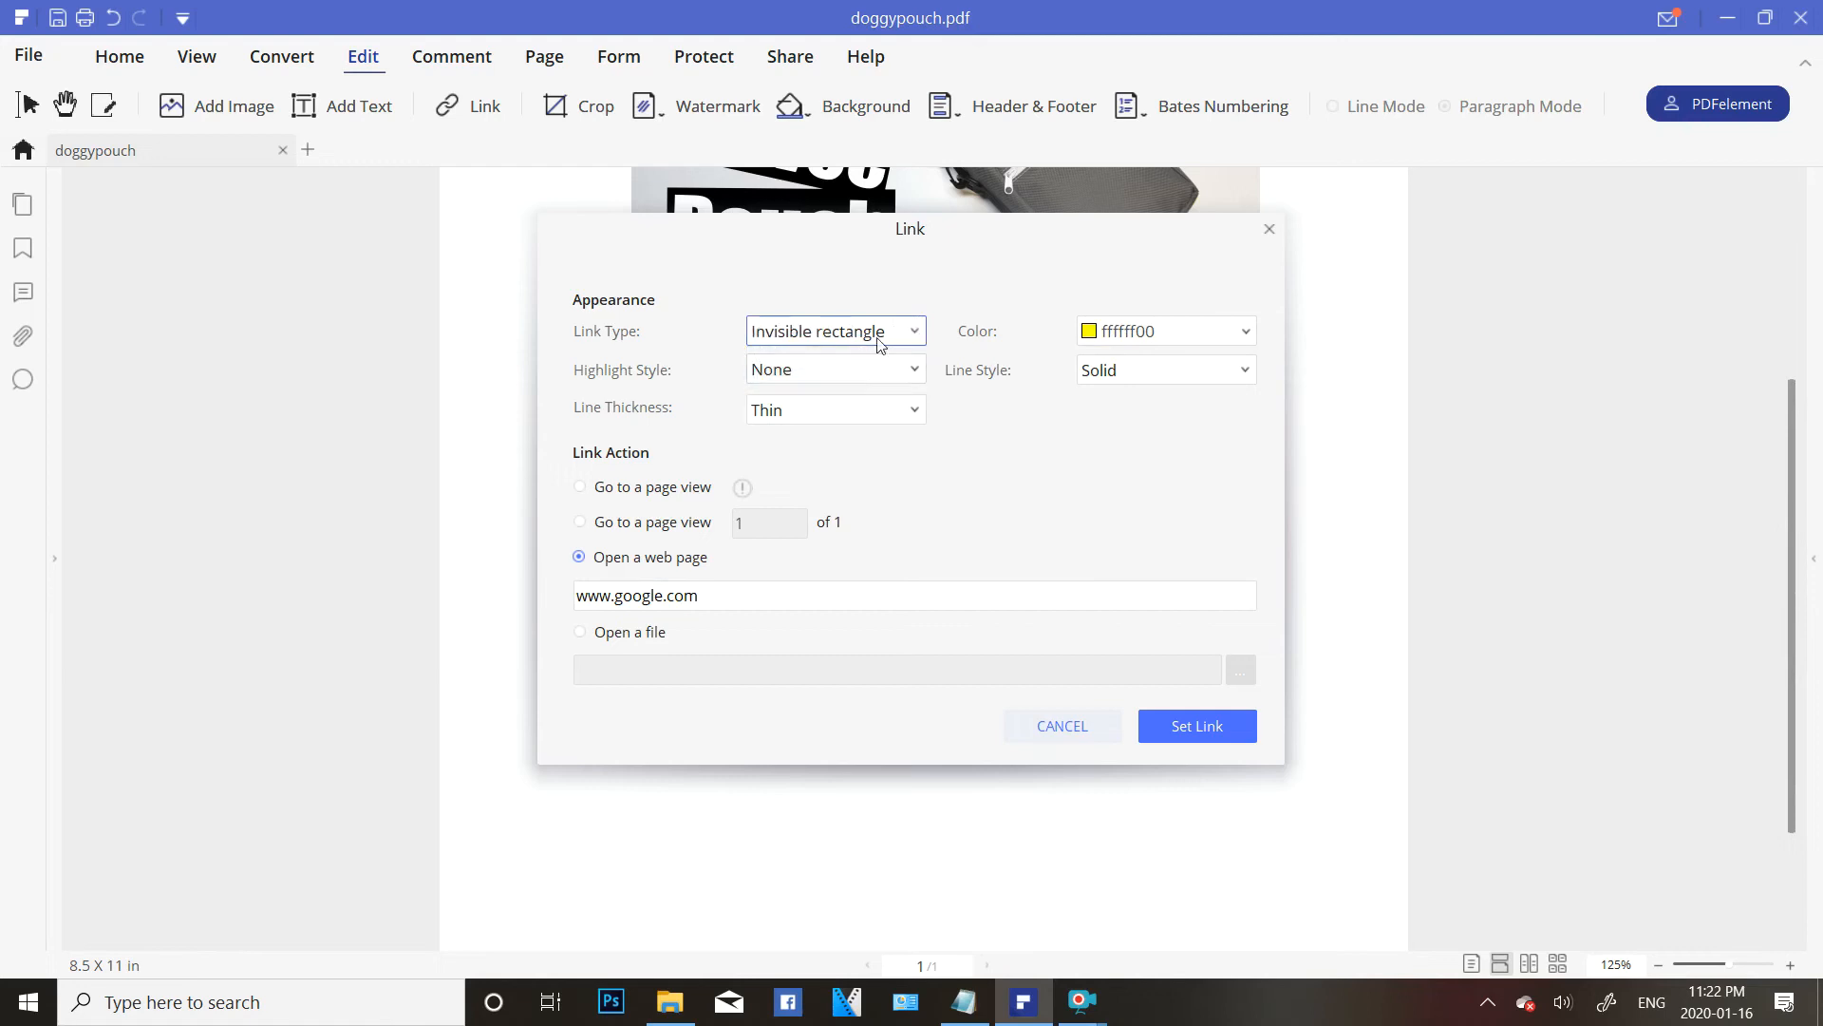
{"action": "left_click", "coordinate": [864, 374]}
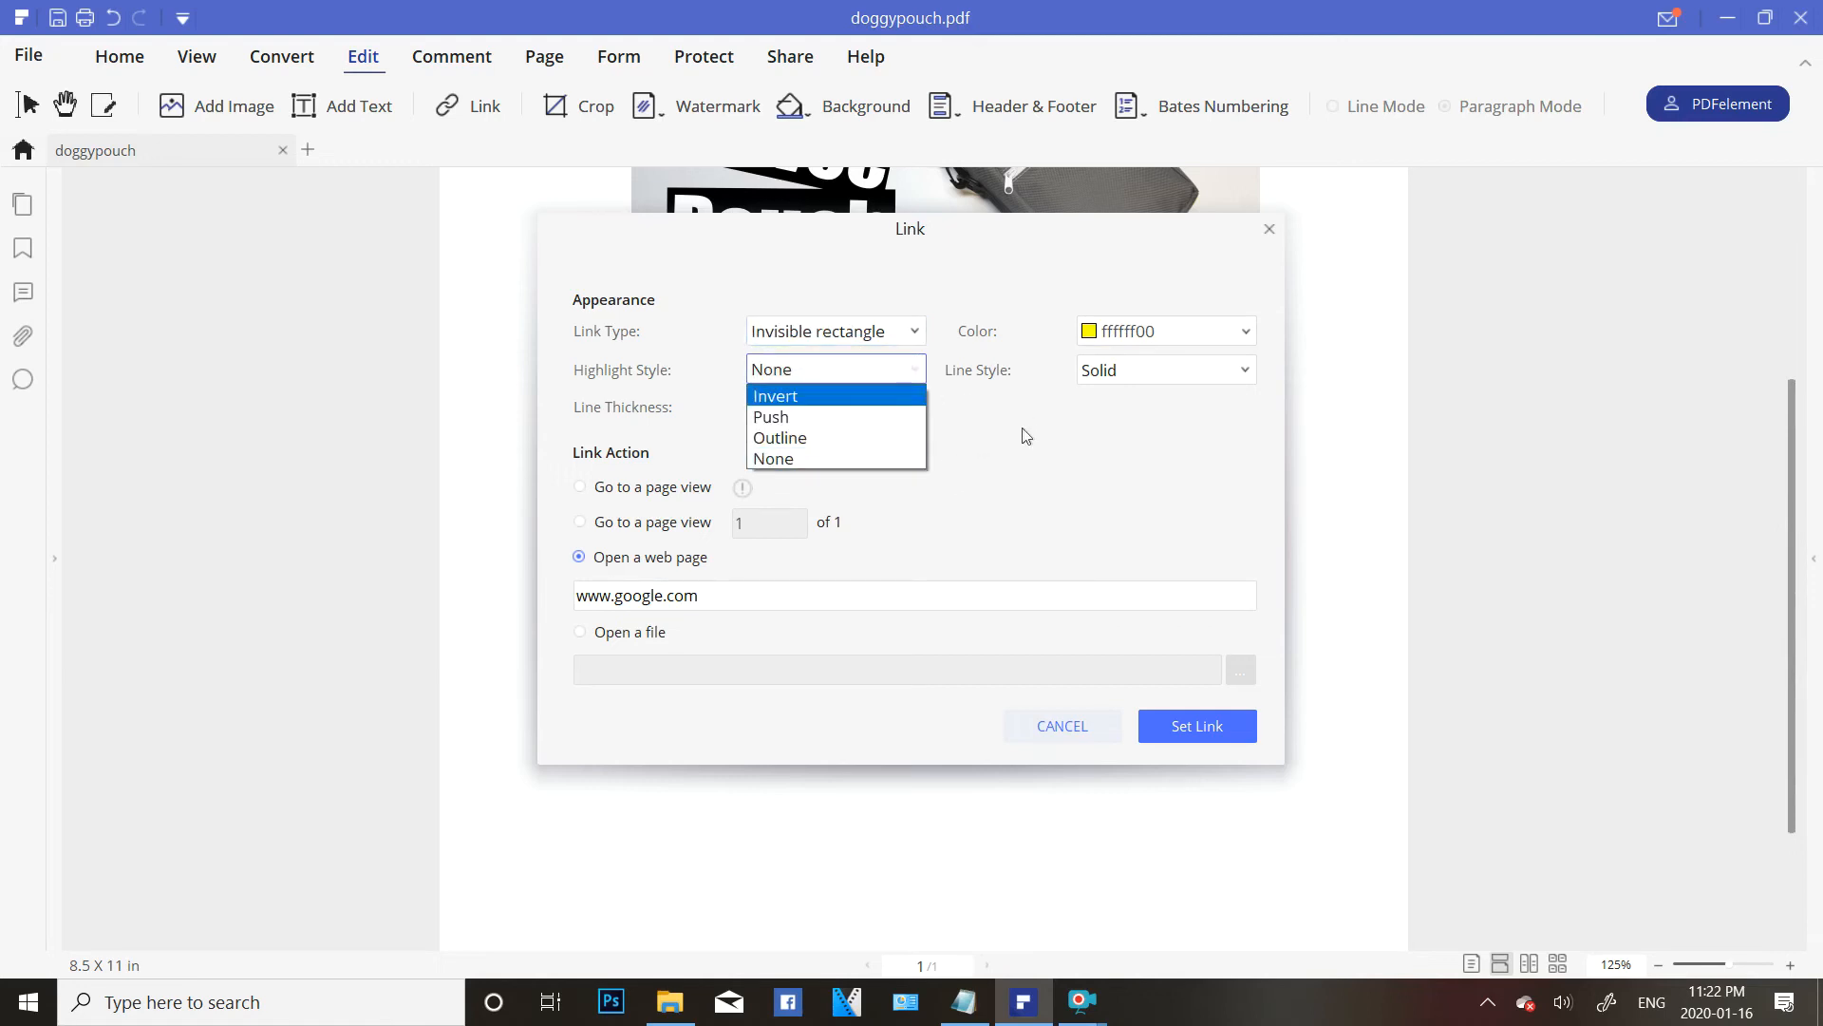
{"action": "left_click", "coordinate": [1043, 475]}
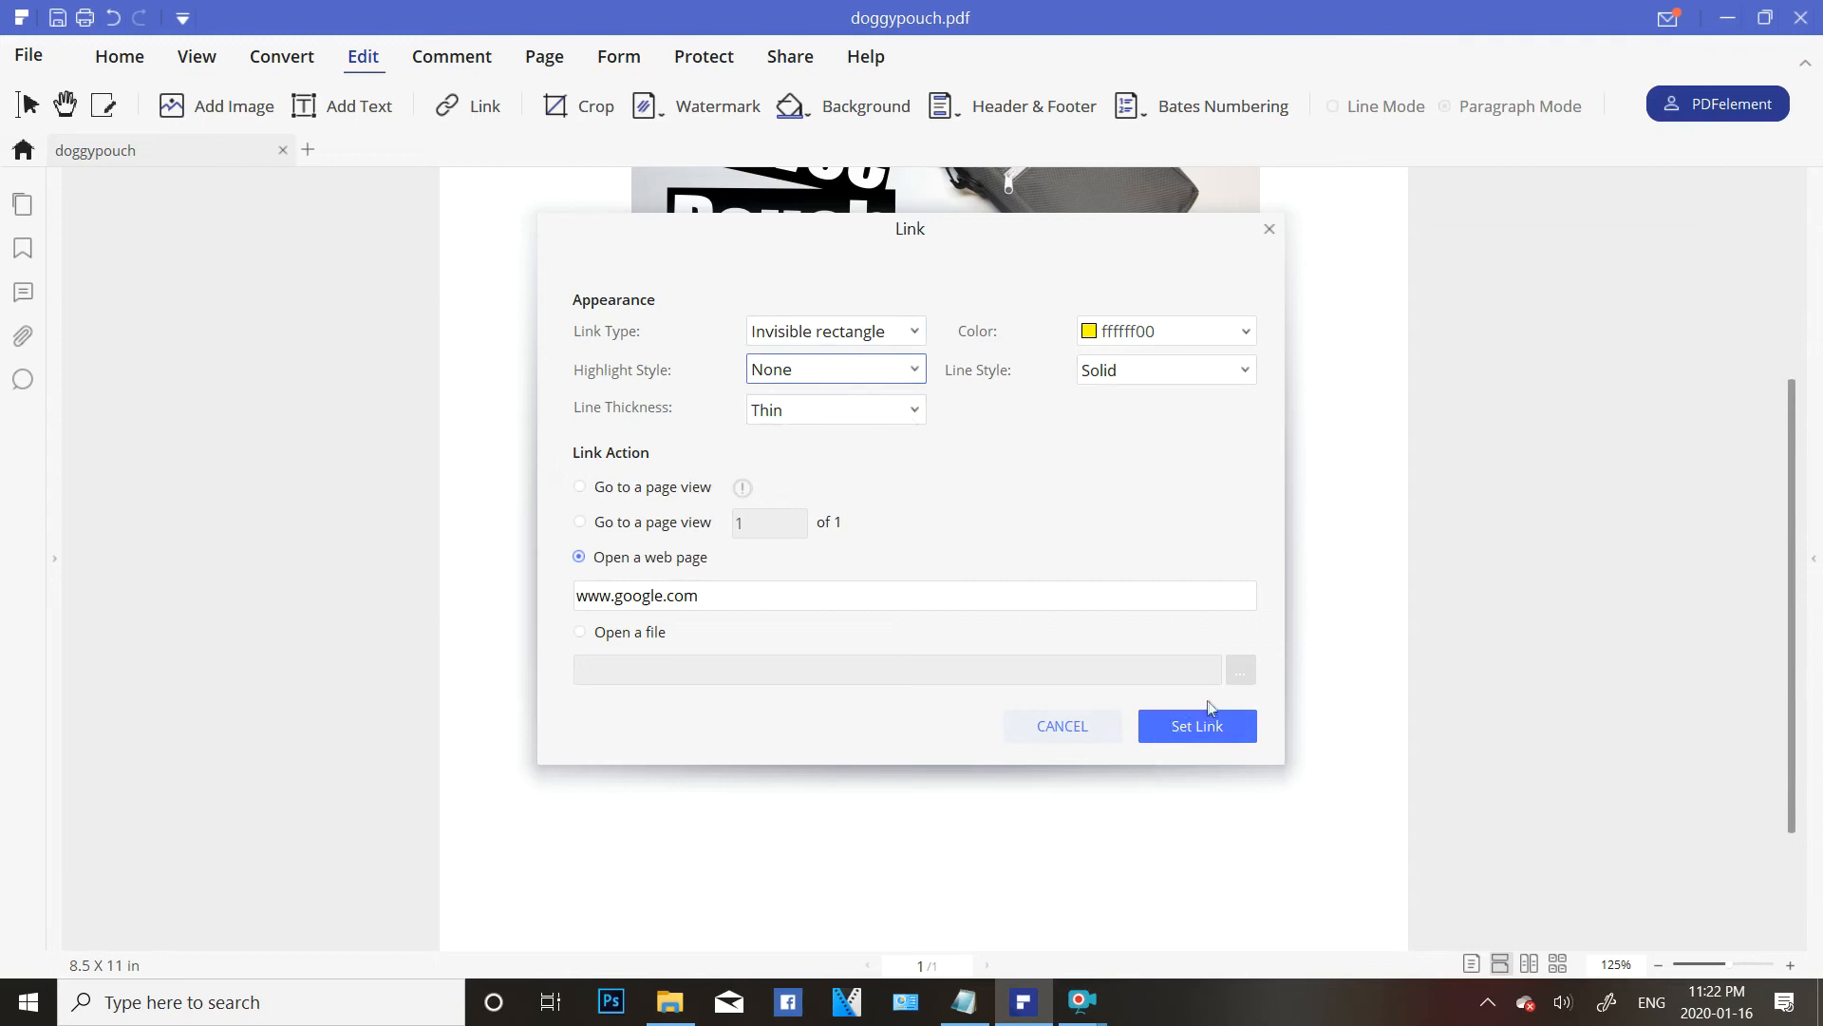
{"action": "left_click", "coordinate": [1204, 729]}
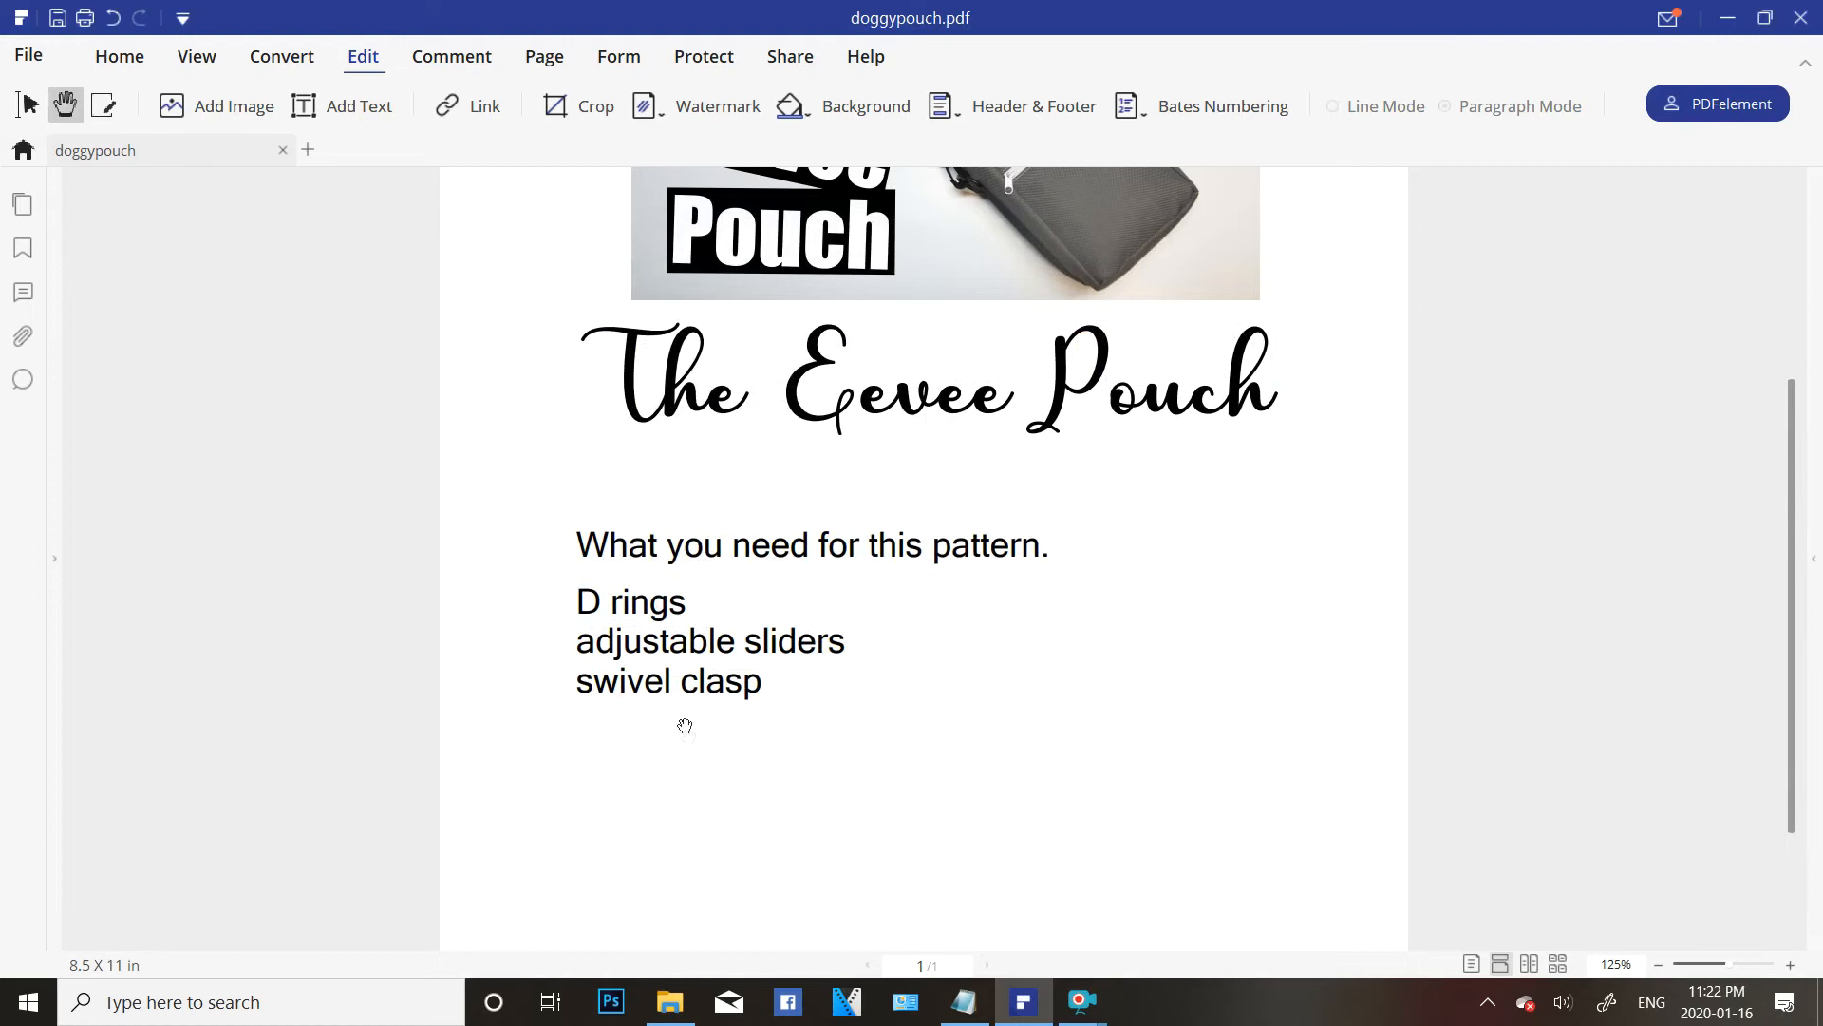
Test the "D rings" link by allowing its web page to open, and close the browser with all its tabs.
{"action": "left_click", "coordinate": [625, 613]}
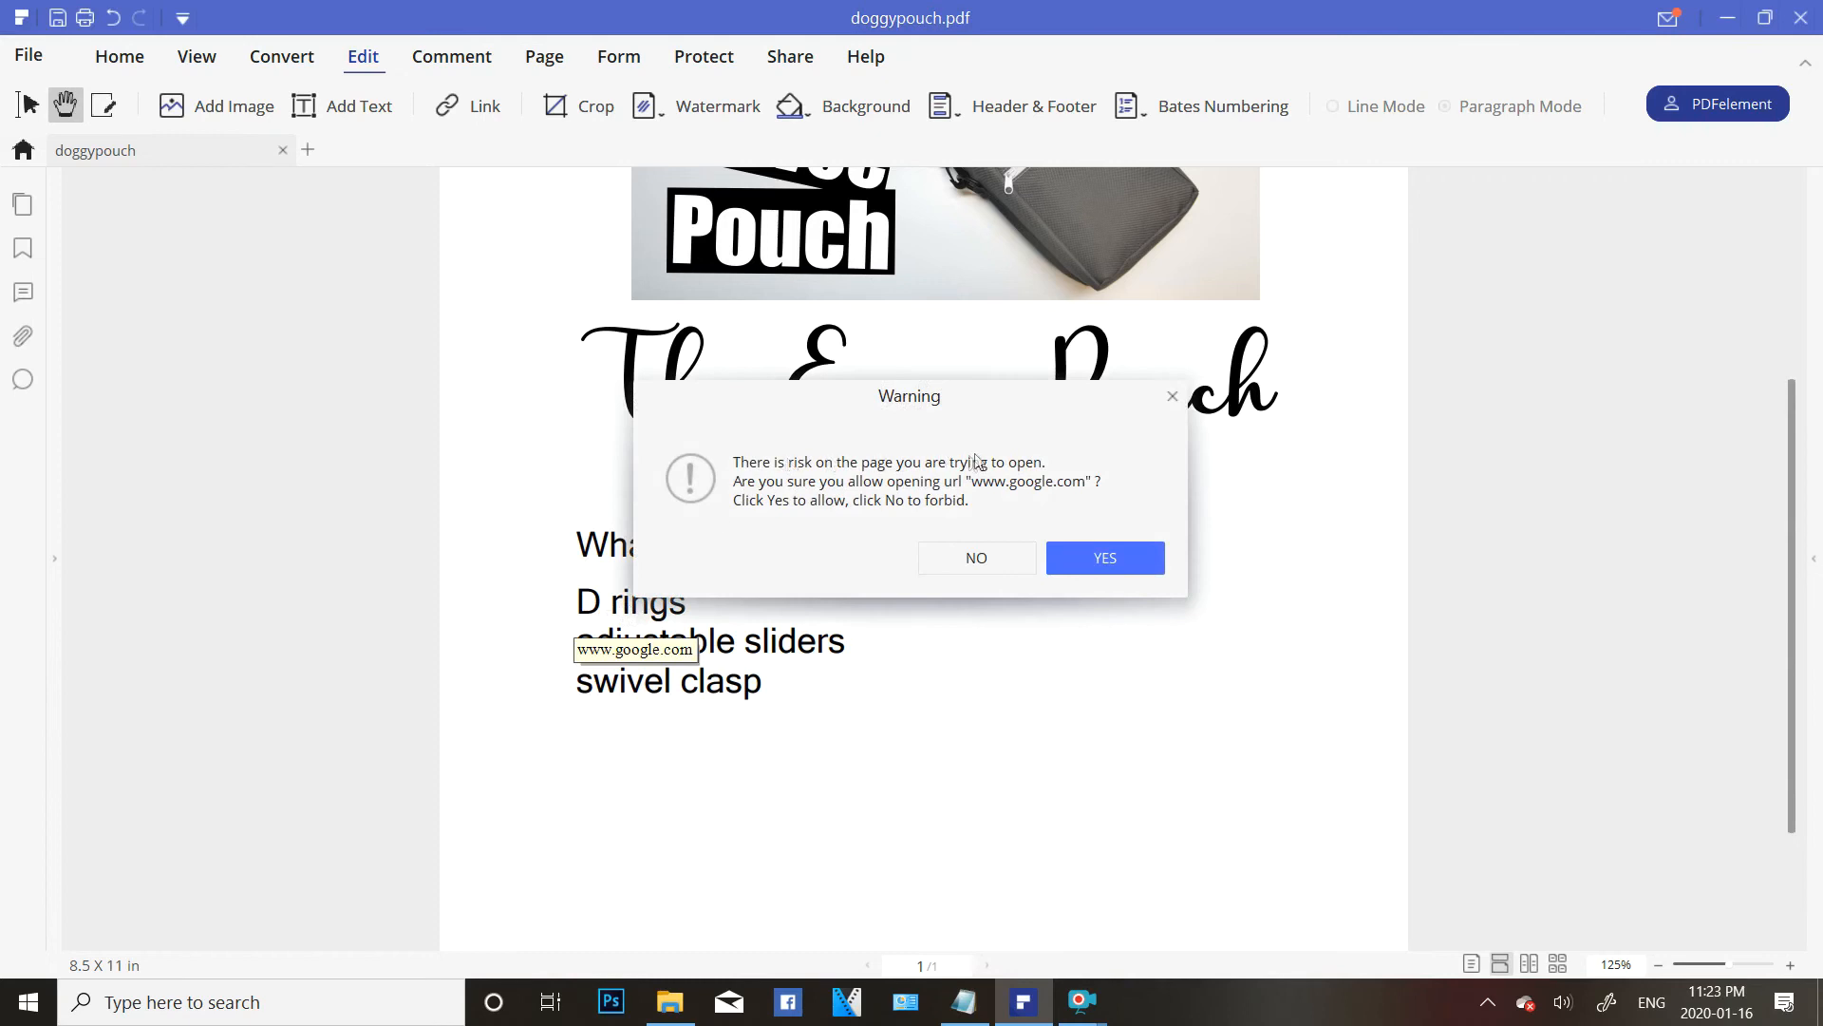
{"action": "left_click", "coordinate": [1131, 559]}
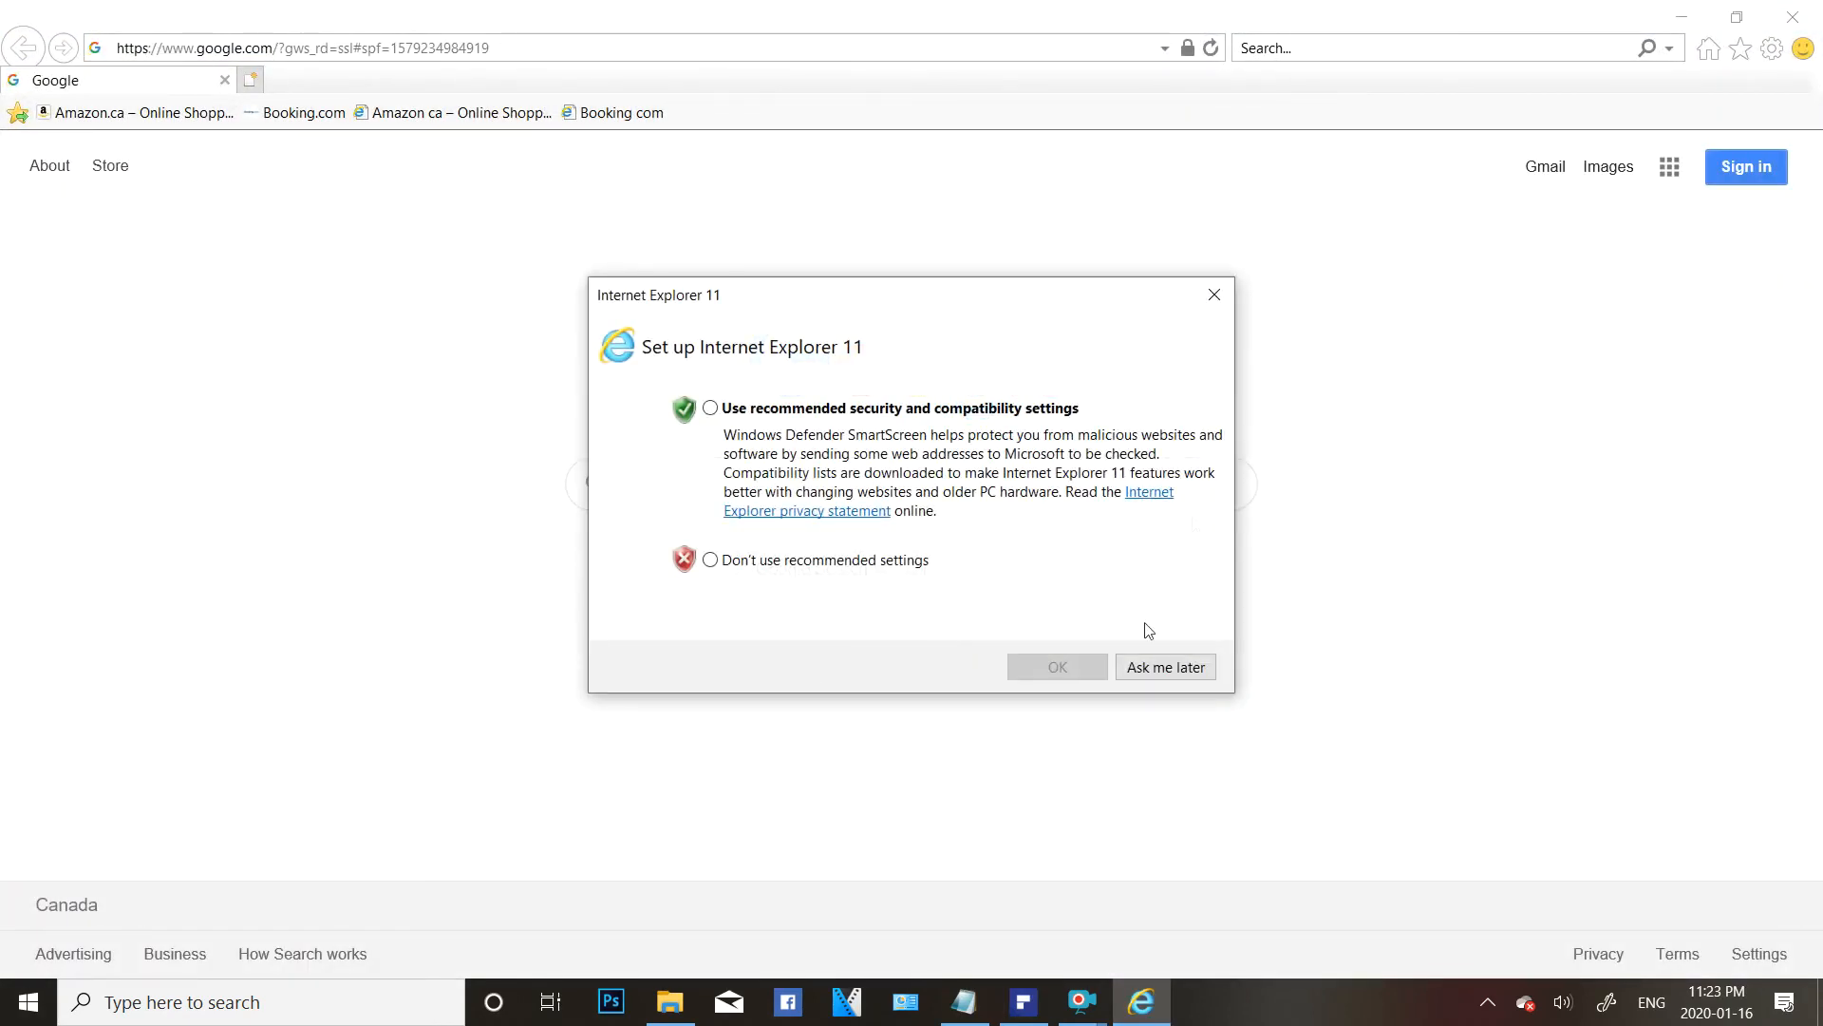
{"action": "left_click", "coordinate": [1214, 294]}
{"action": "left_click", "coordinate": [1793, 17]}
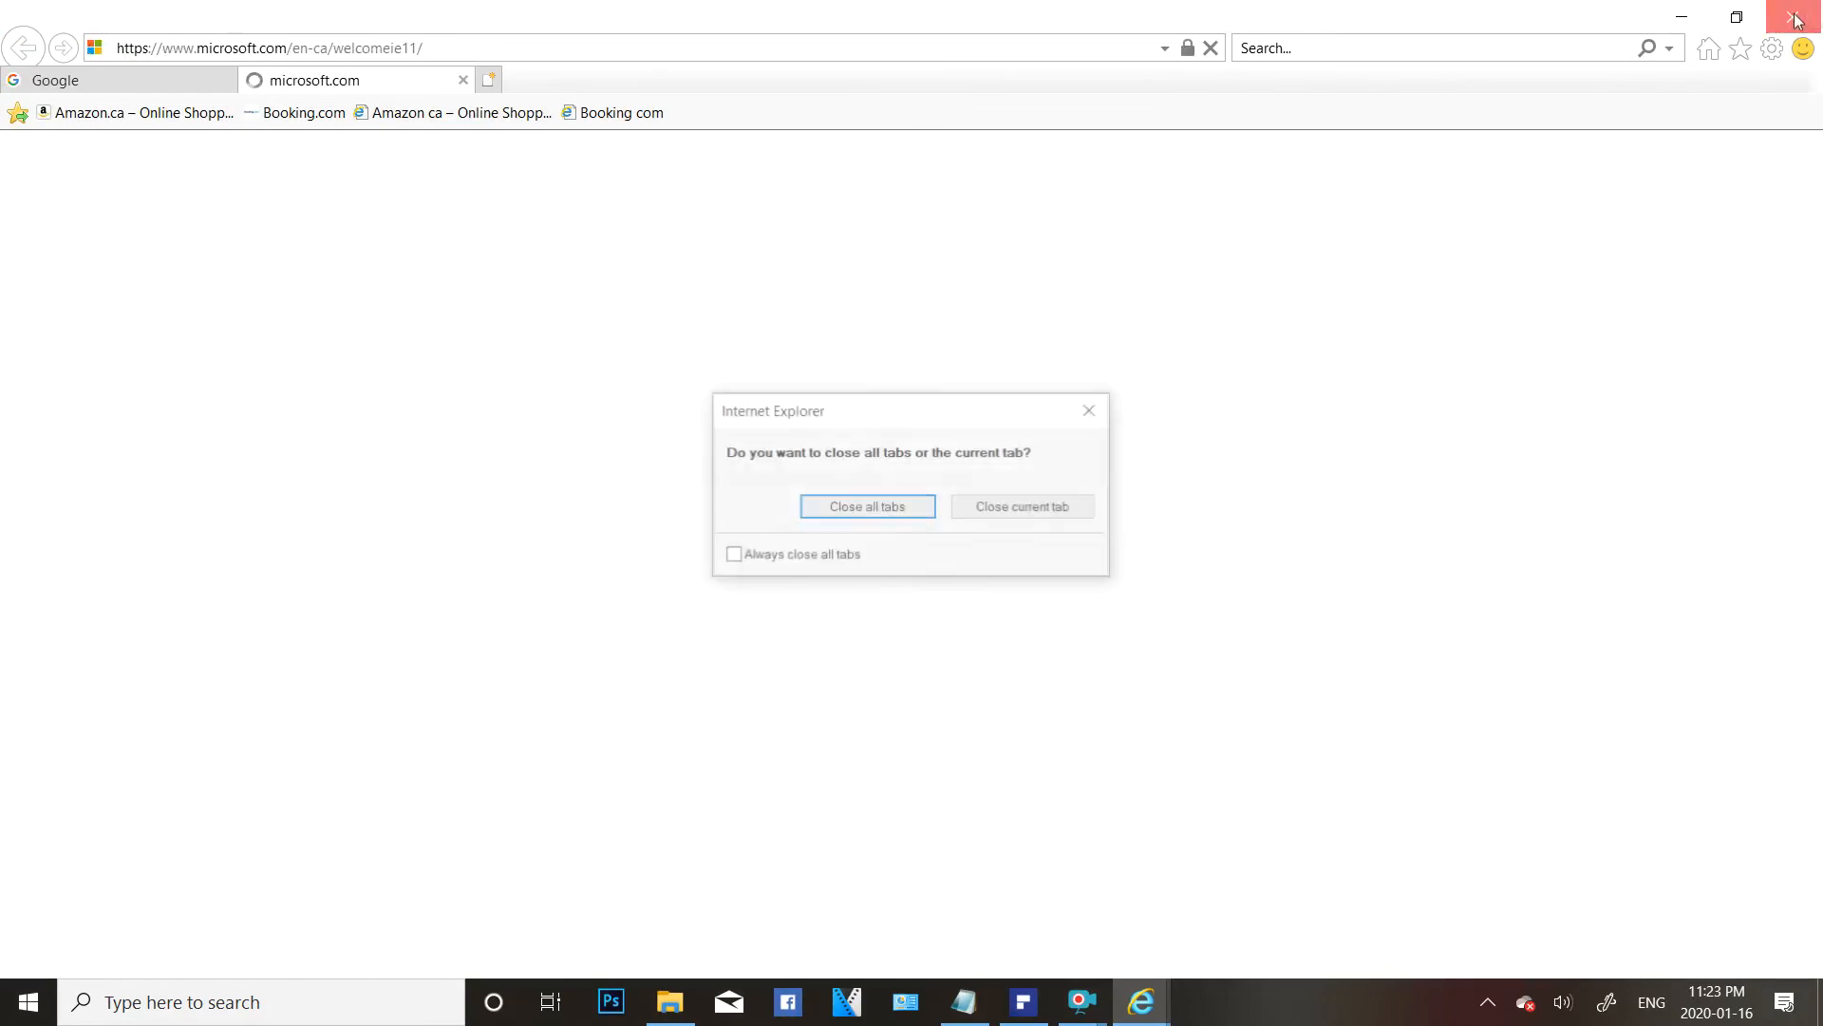
{"action": "left_click", "coordinate": [881, 508]}
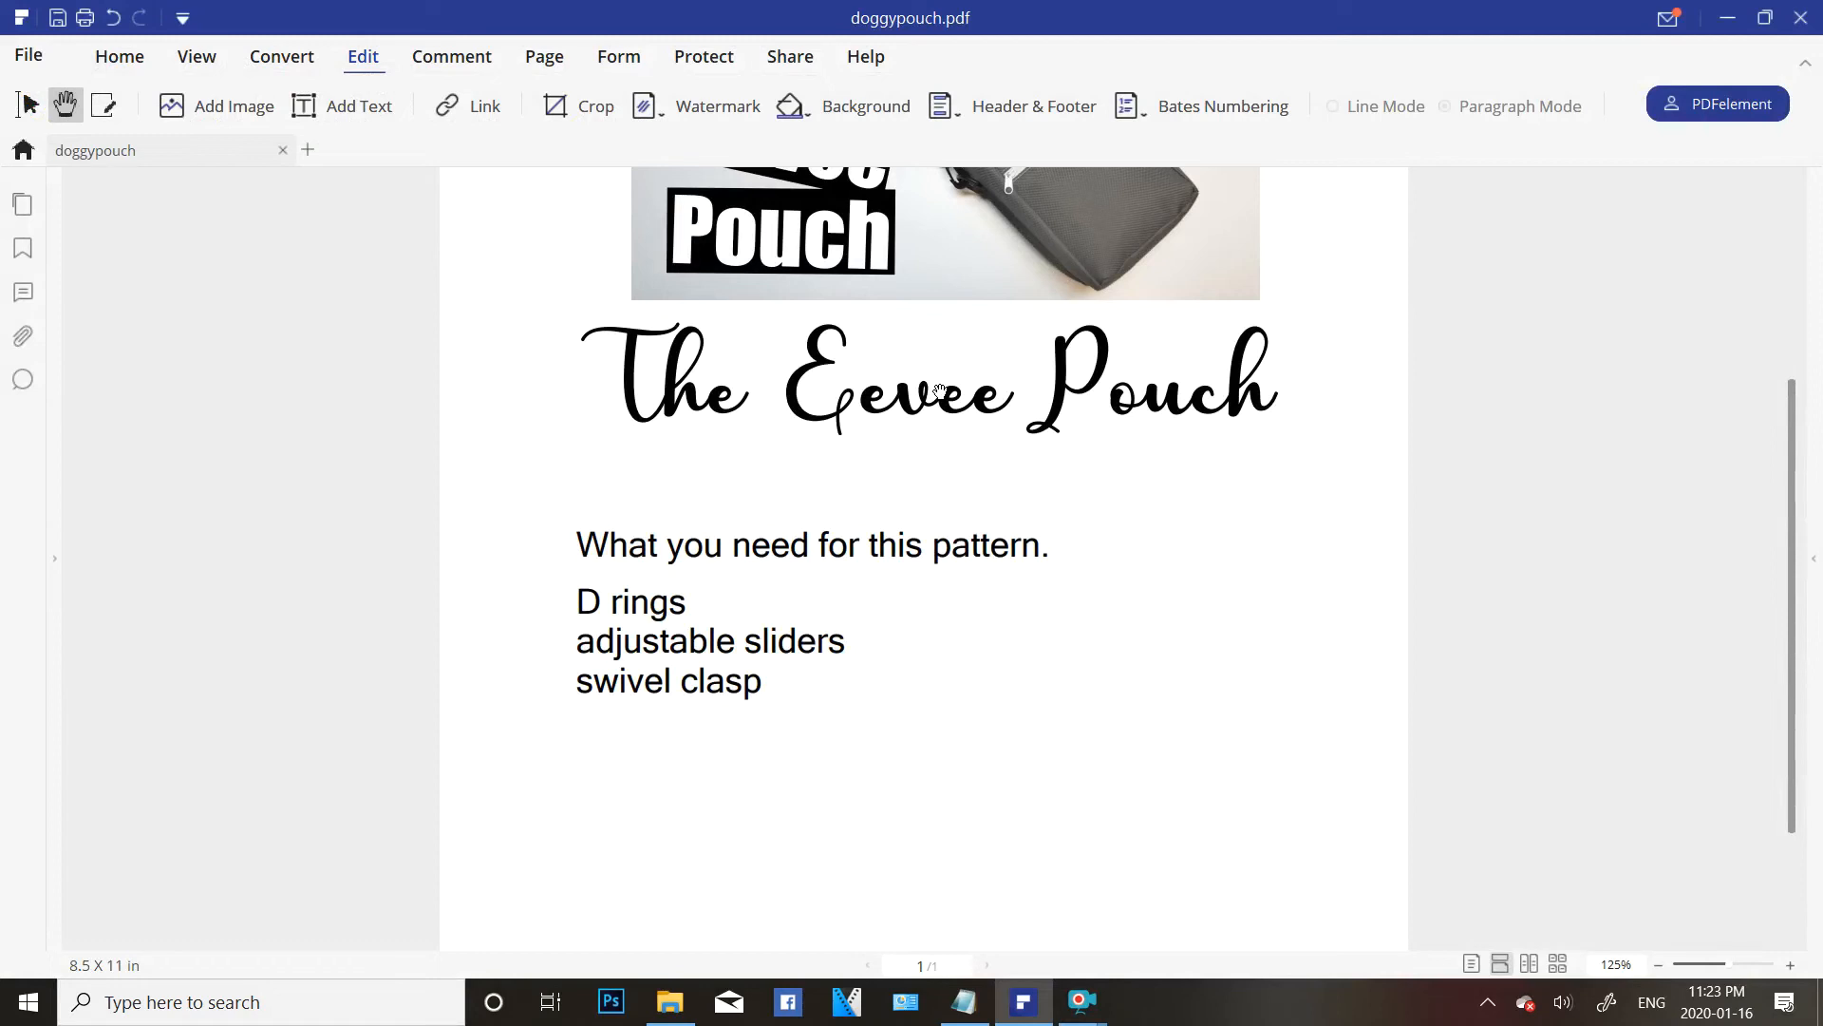
Draw a link area over "adjustable sliders", have it open the file 2fde3ac5fcc7366730ea9a952e216b1b.jpg, and set the link.
{"action": "left_click", "coordinate": [468, 106]}
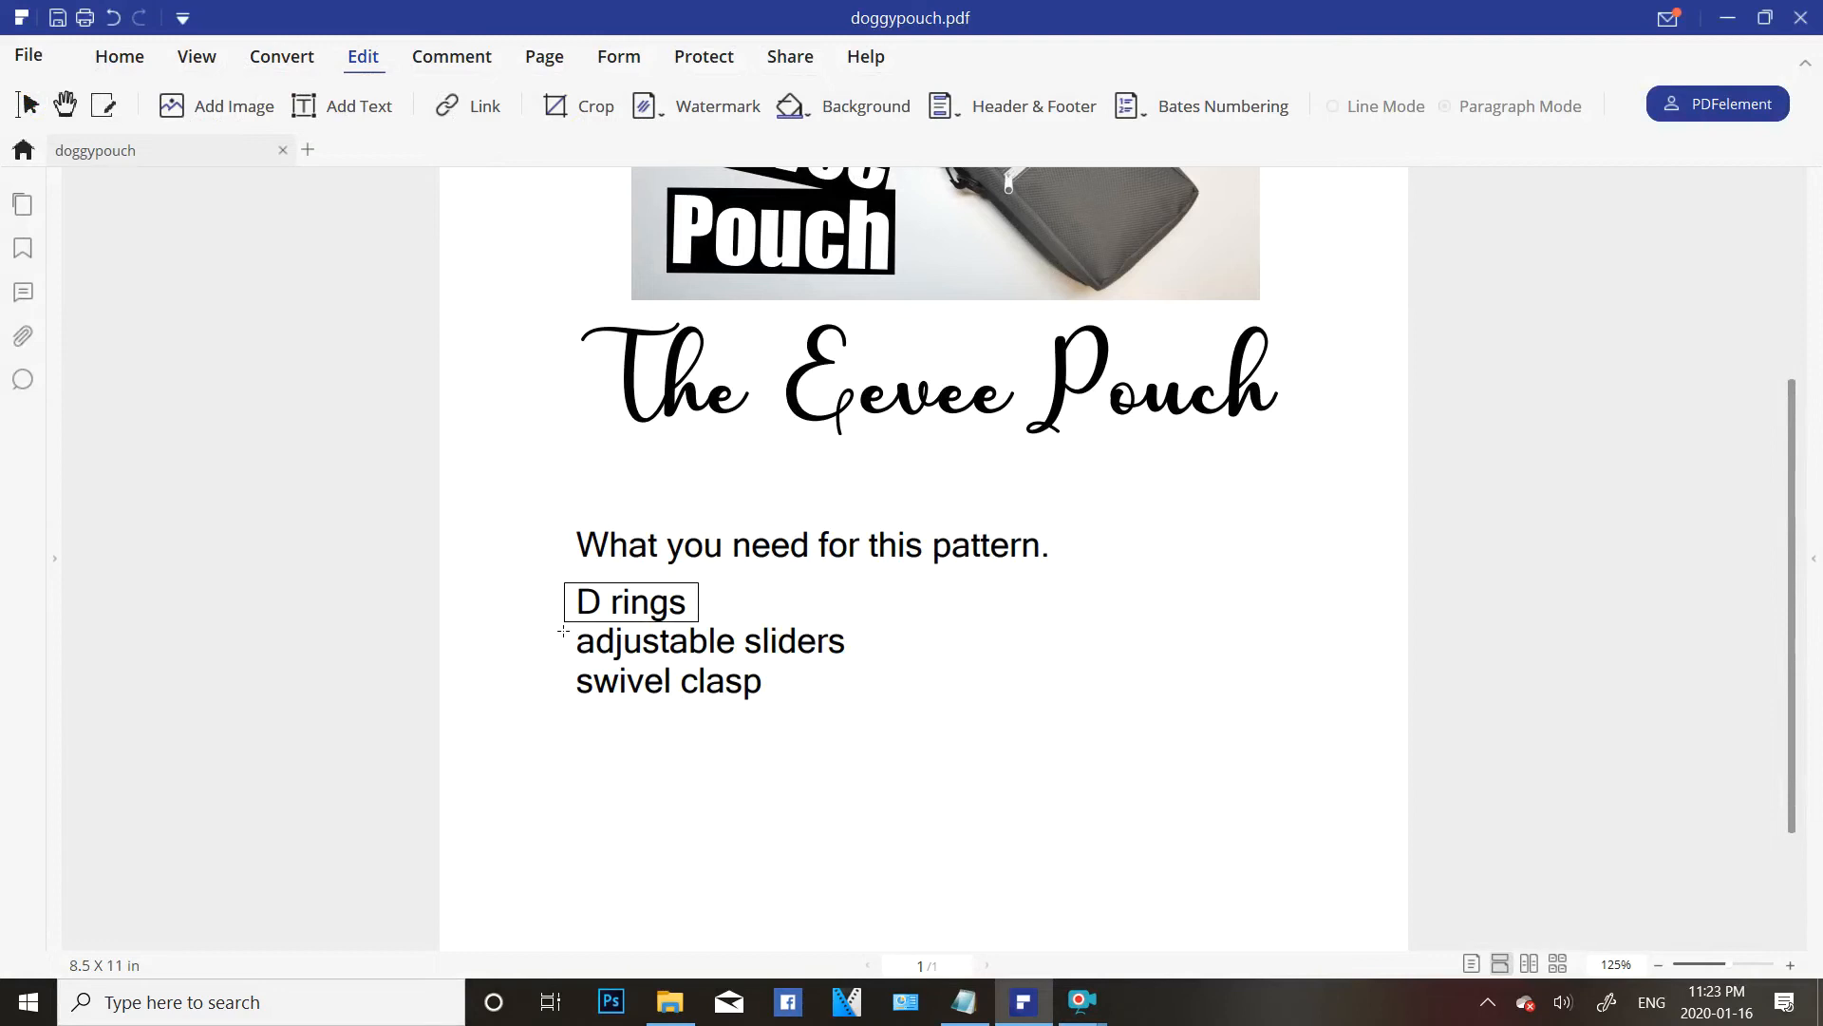
{"action": "left_click_drag", "start_coordinate": [563, 630], "coordinate": [851, 662]}
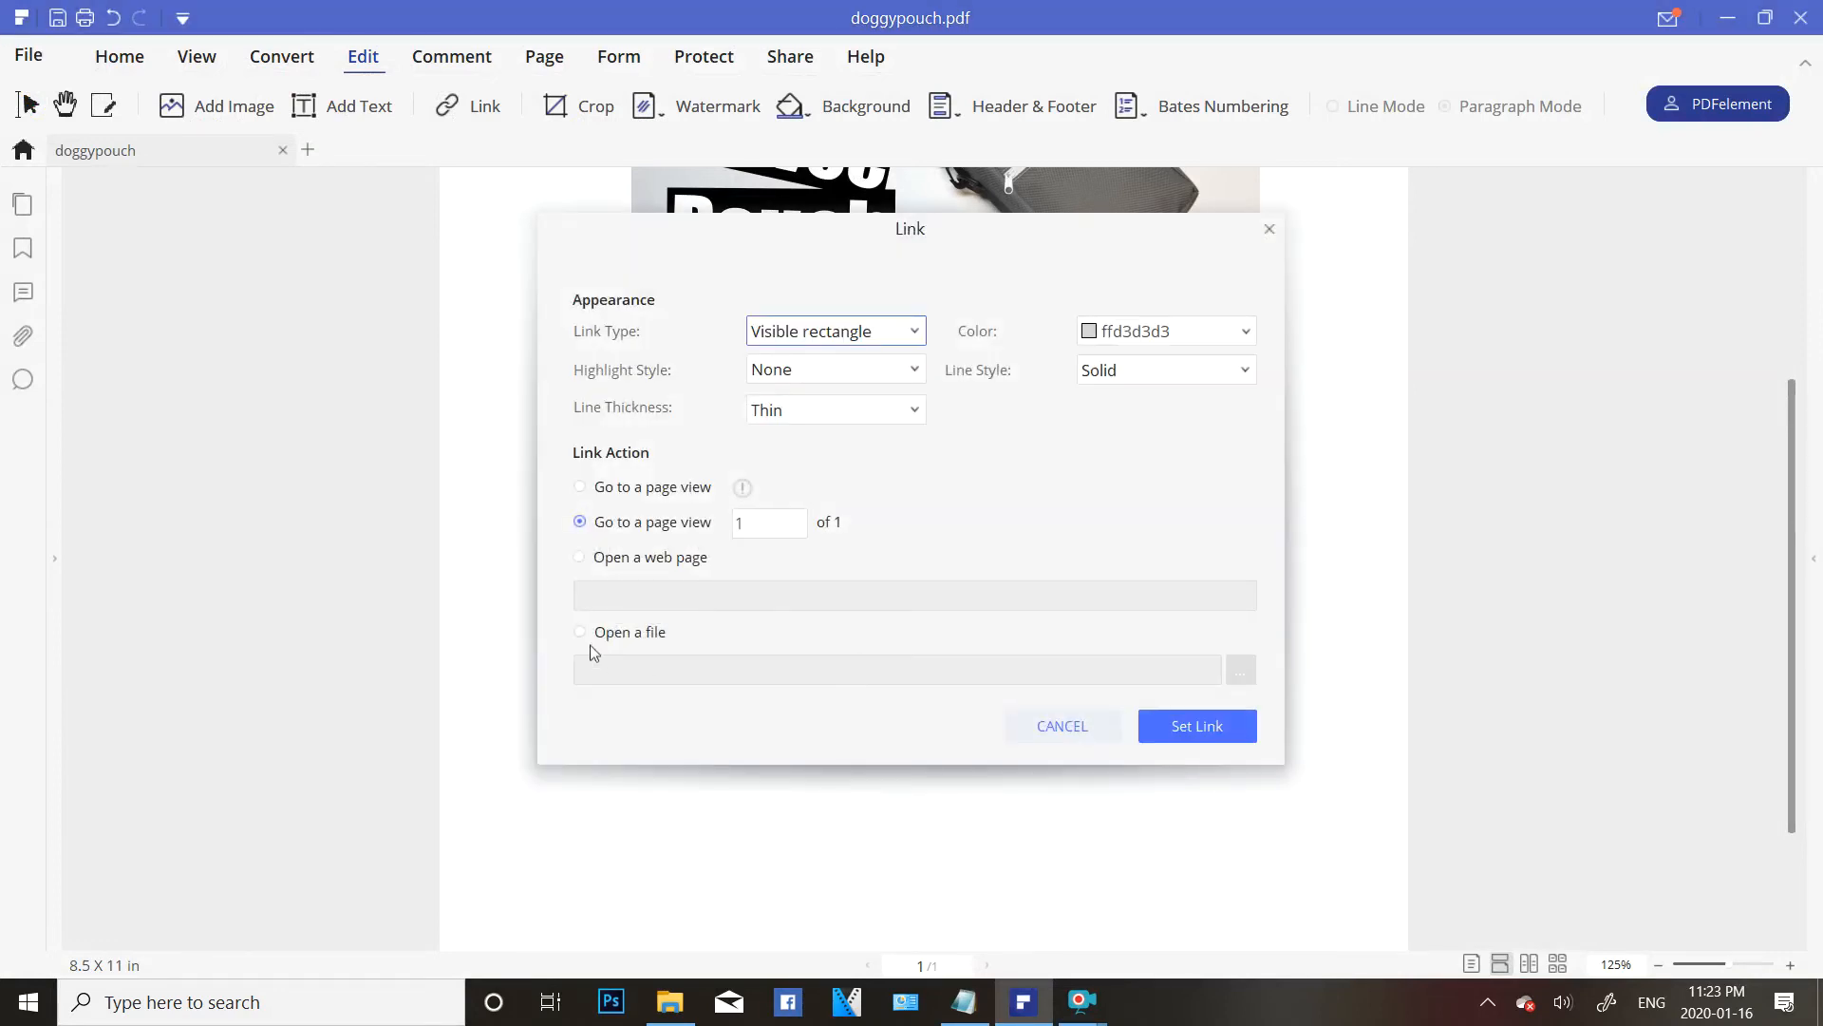
{"action": "left_click", "coordinate": [581, 633]}
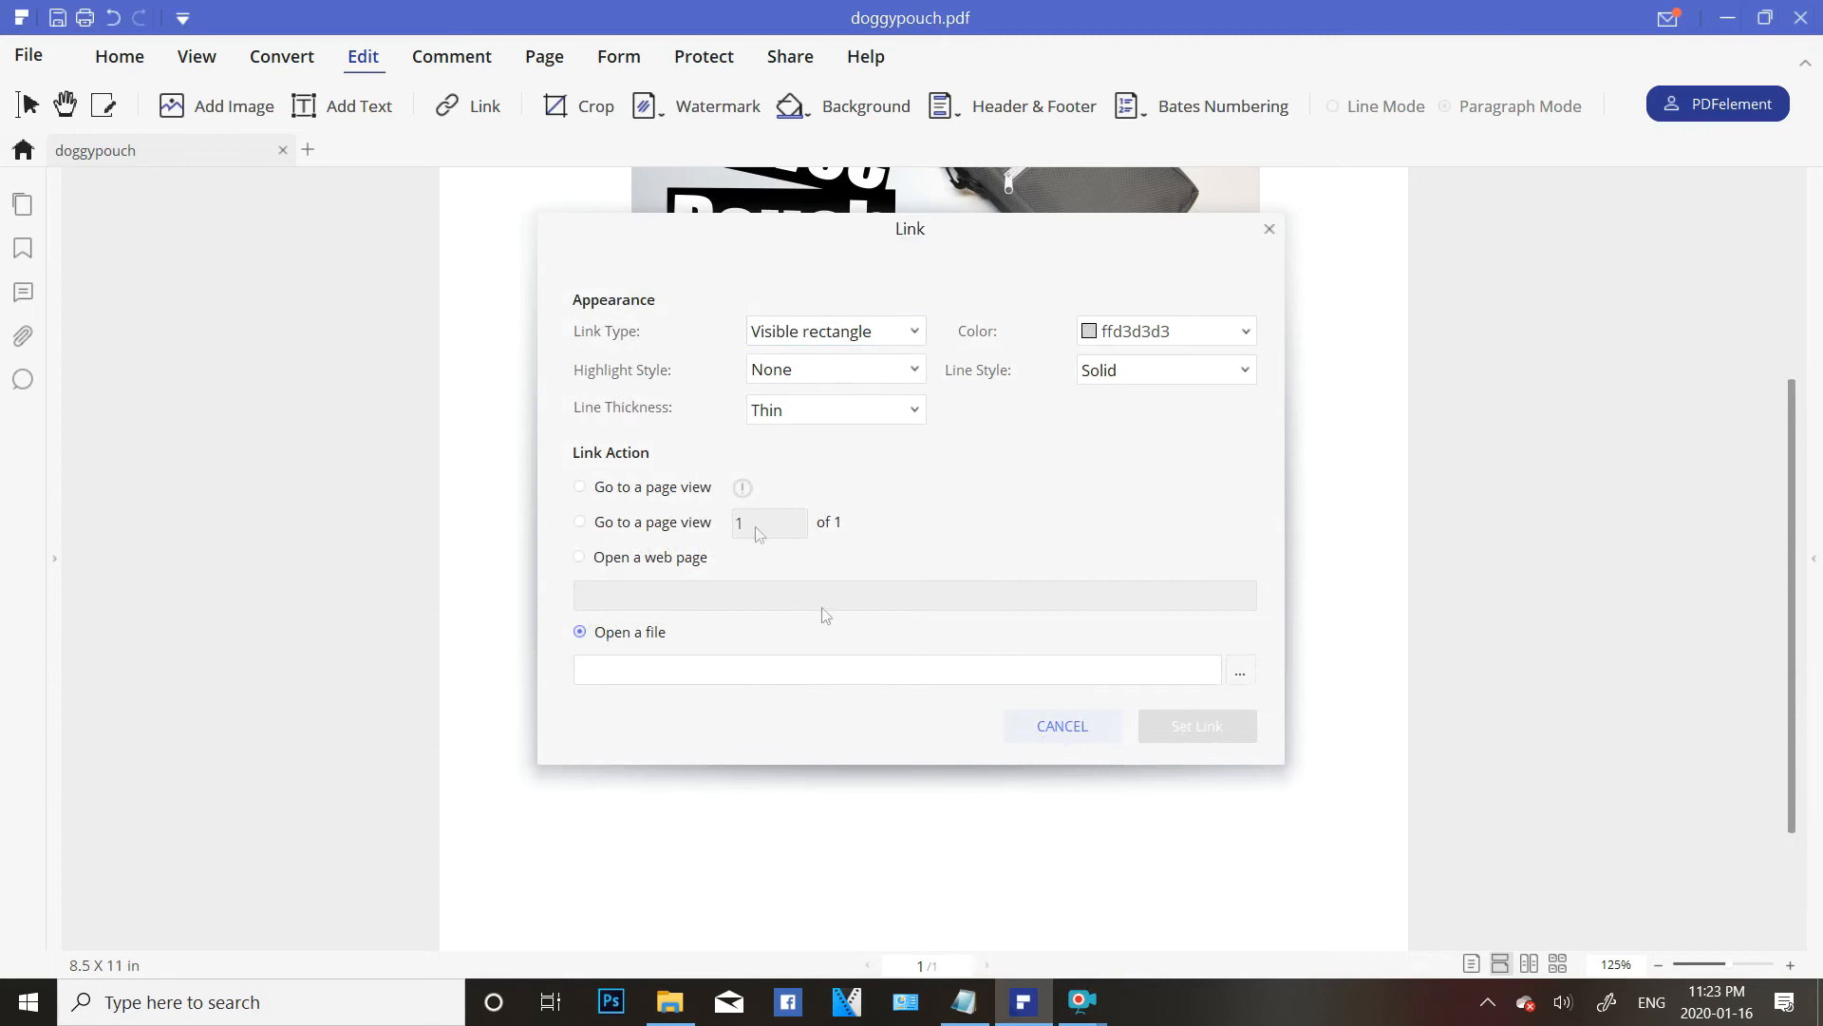
{"action": "left_click", "coordinate": [1240, 671]}
{"action": "double_click", "coordinate": [1092, 472]}
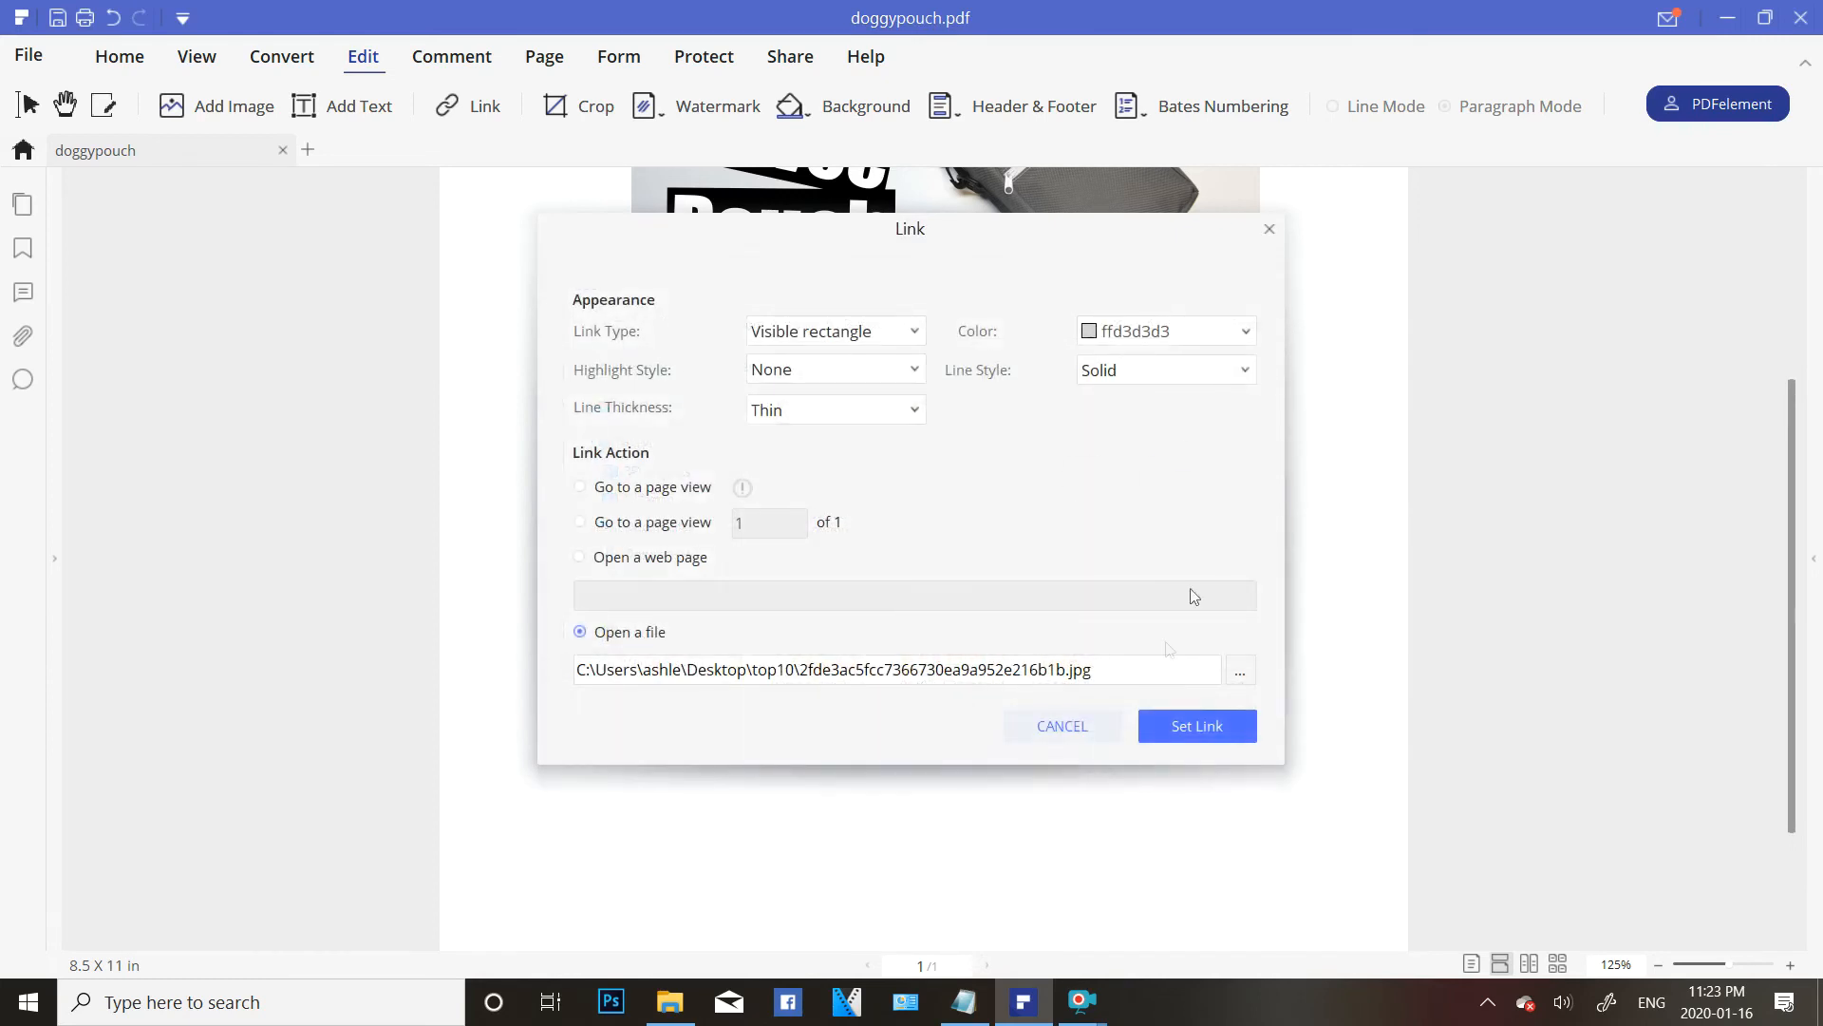
{"action": "left_click", "coordinate": [1199, 726]}
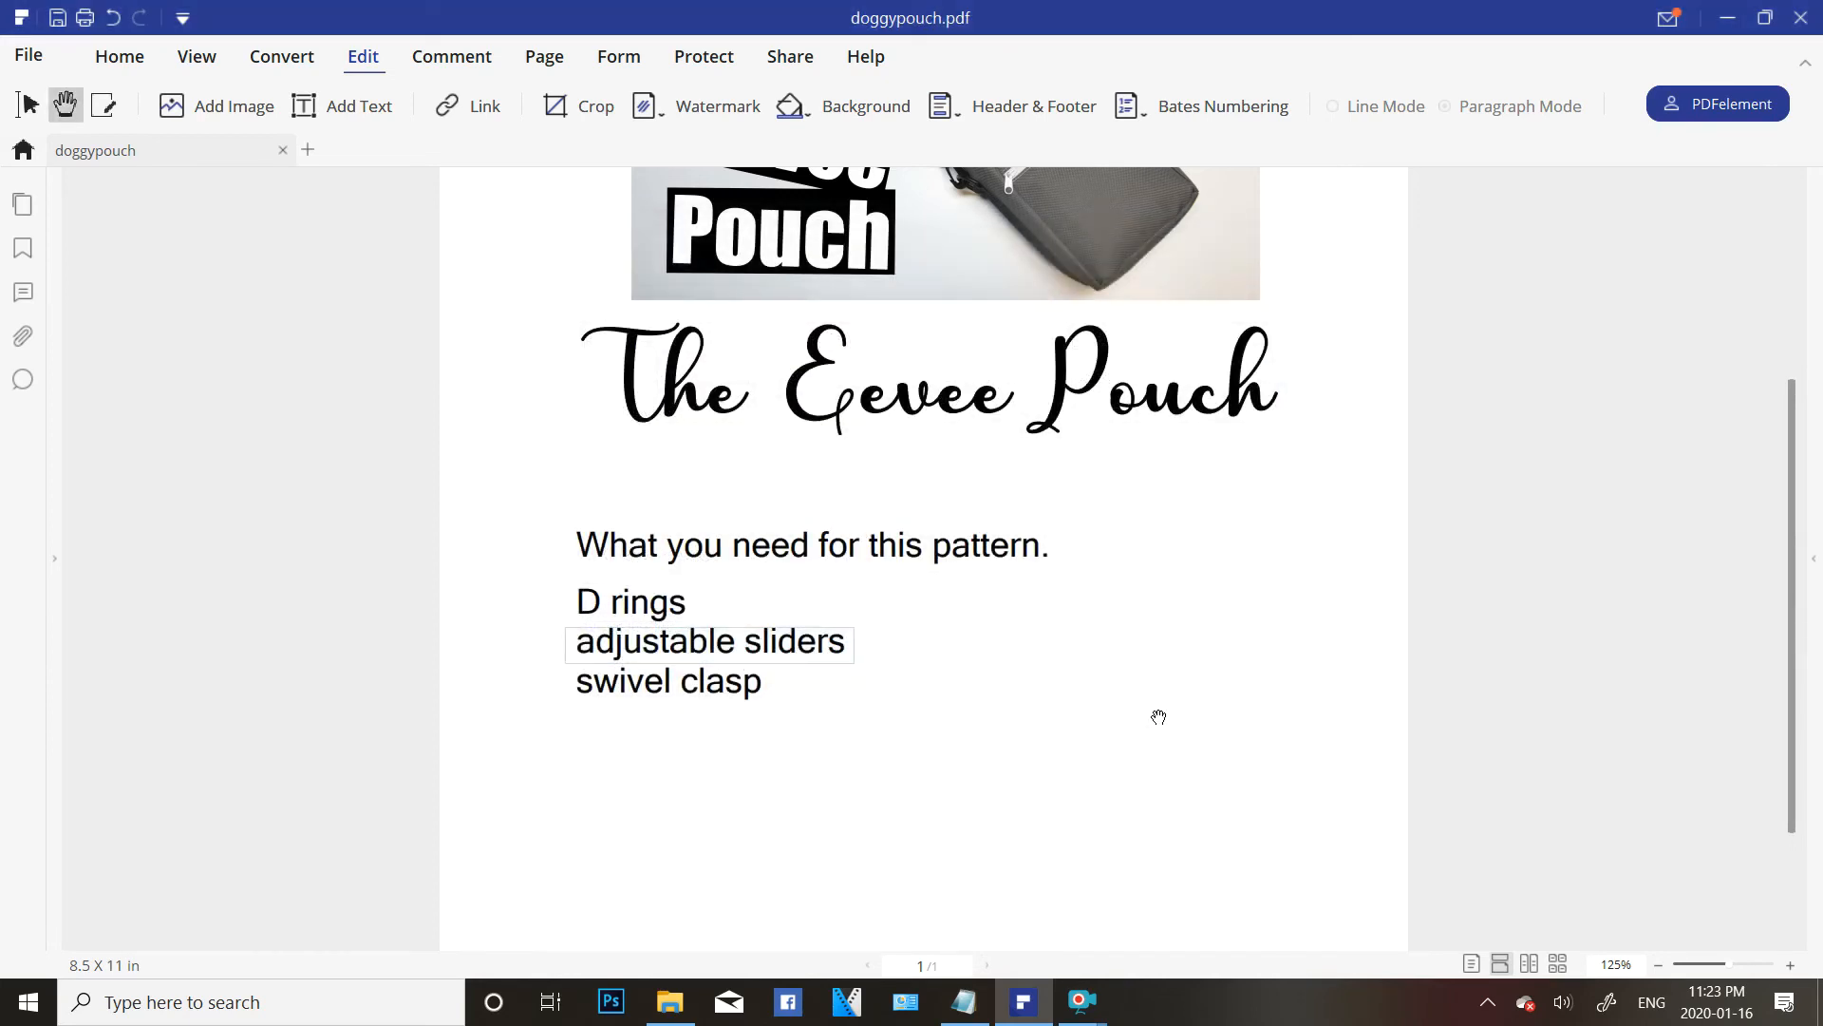
Test the "adjustable sliders" link by allowing its image file to open, and close the image viewer.
{"action": "left_click", "coordinate": [755, 649]}
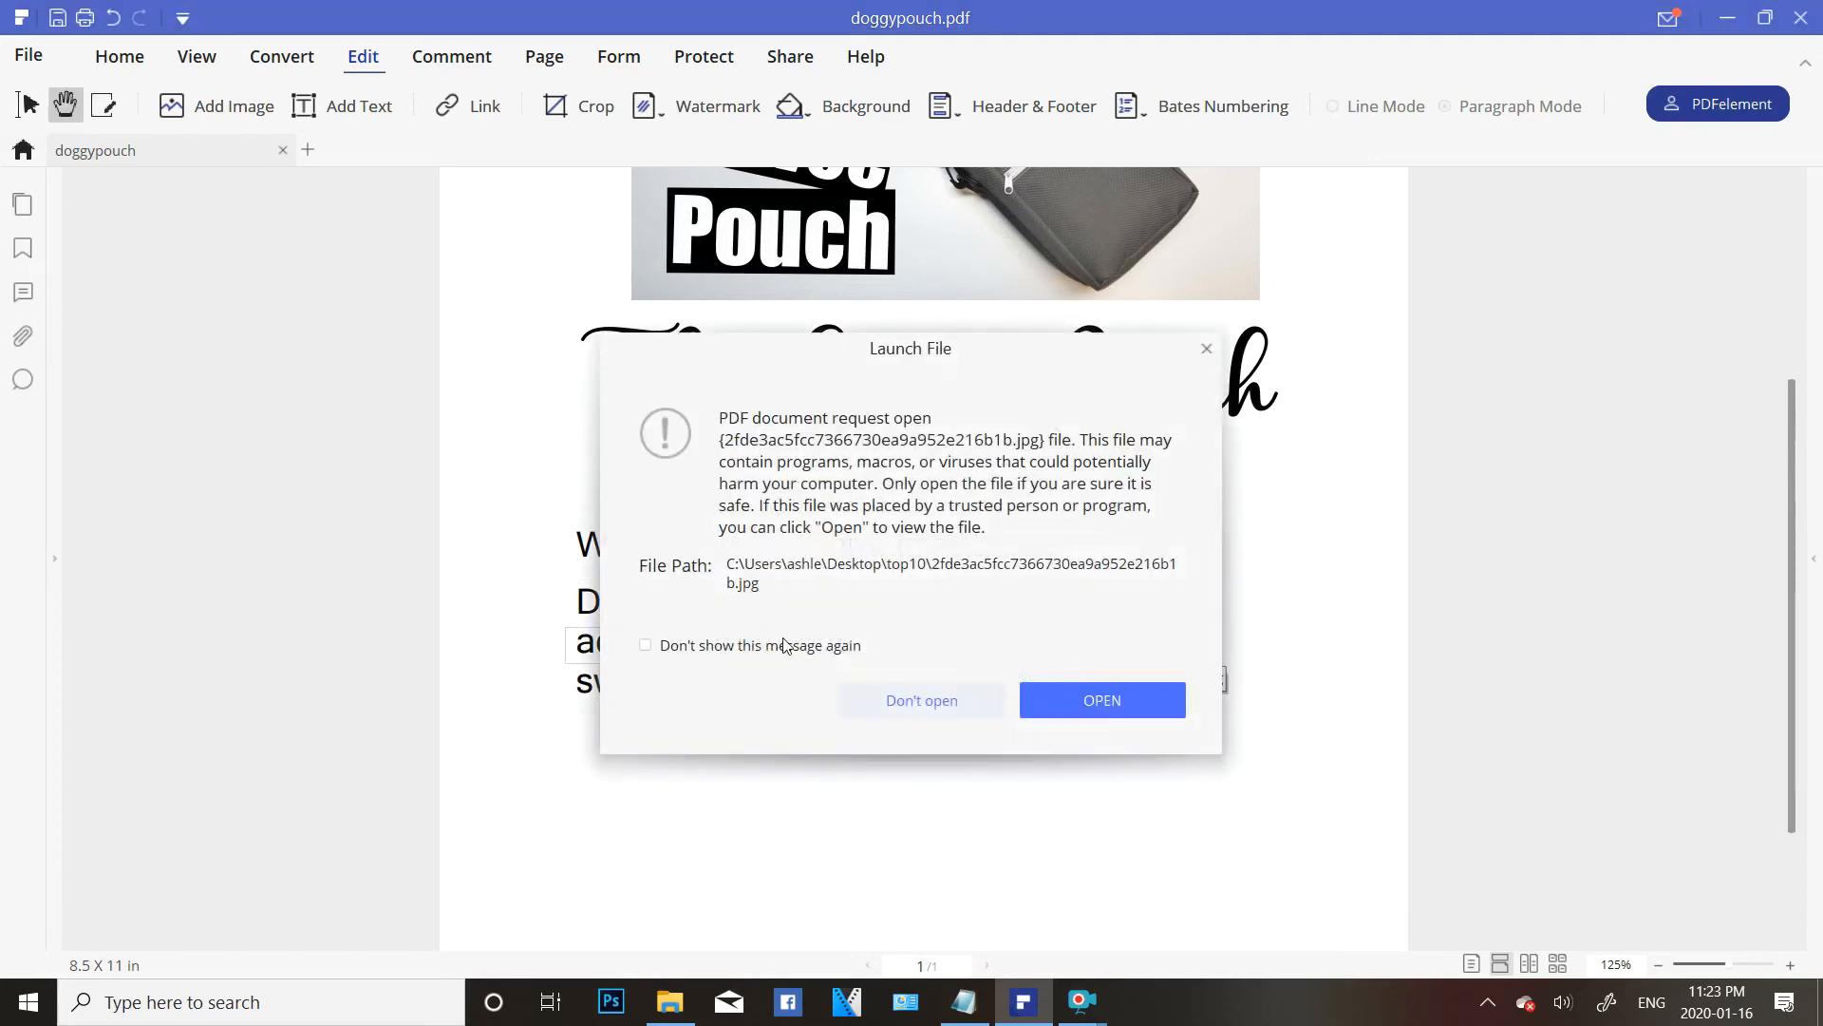
{"action": "left_click", "coordinate": [1082, 700]}
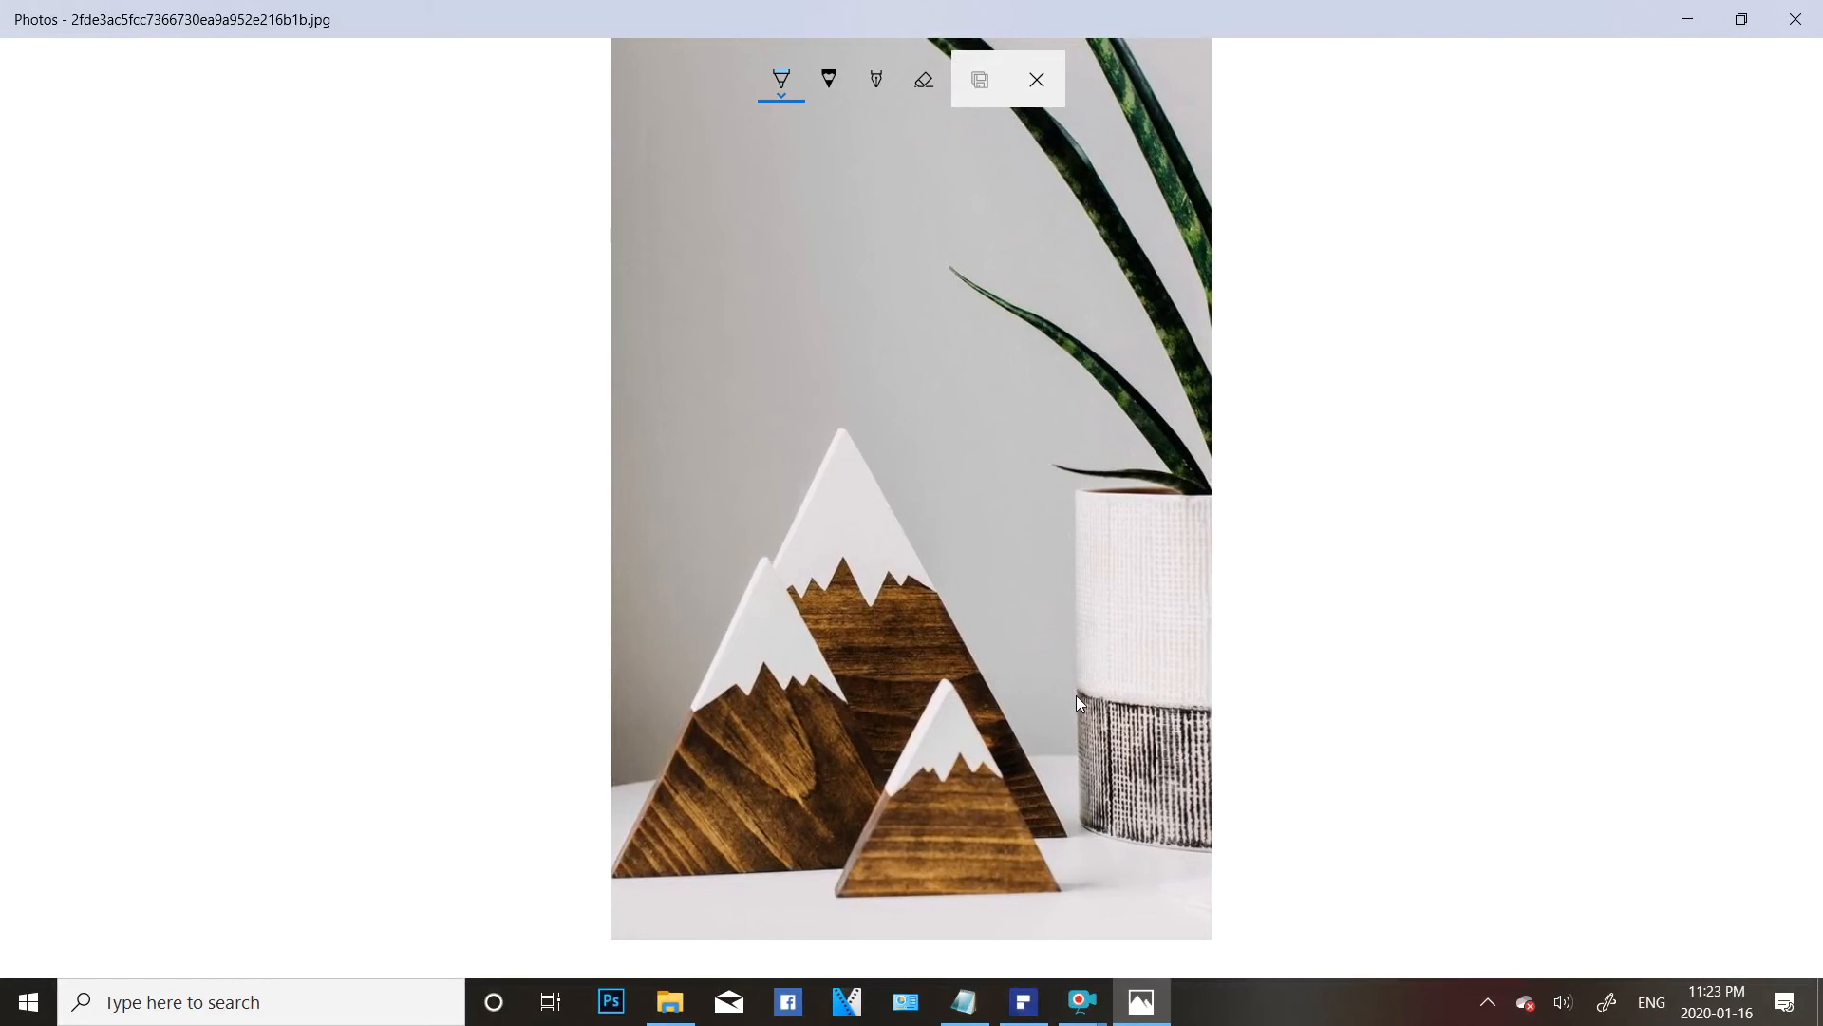
{"action": "left_click", "coordinate": [1797, 19]}
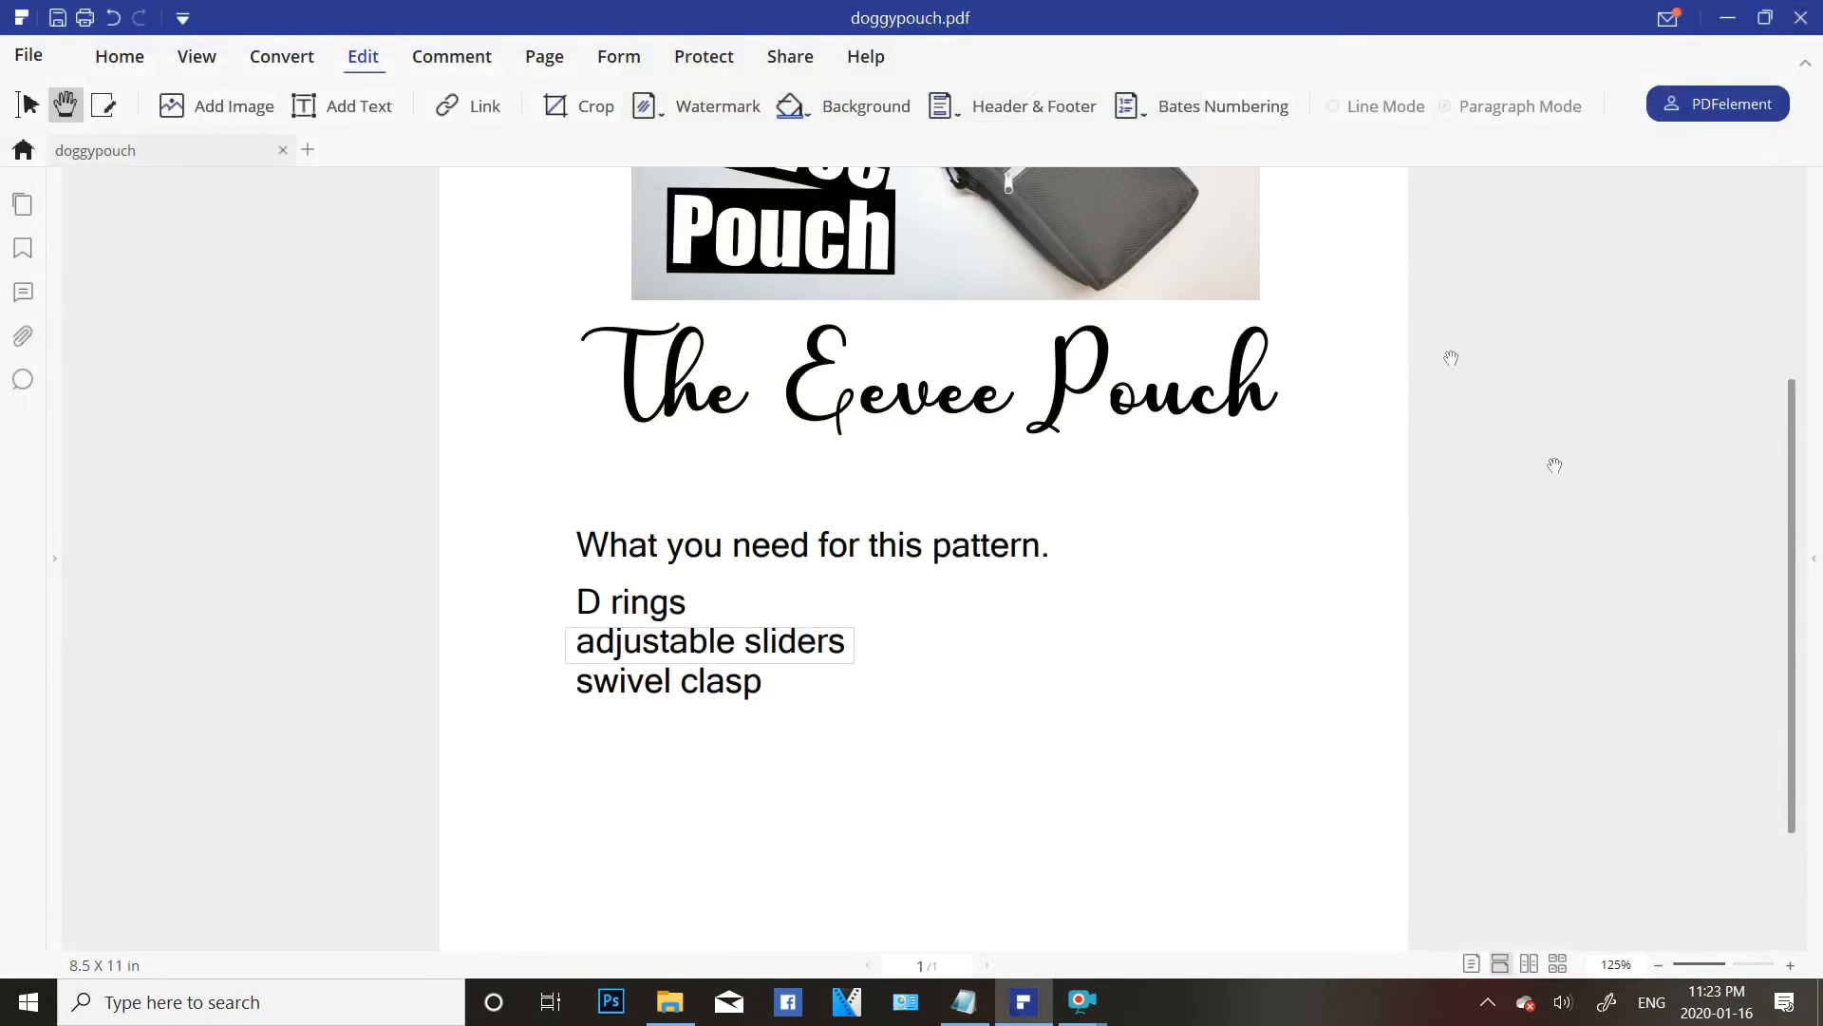
{"action": "left_click_drag", "start_coordinate": [1795, 453], "coordinate": [1780, 231]}
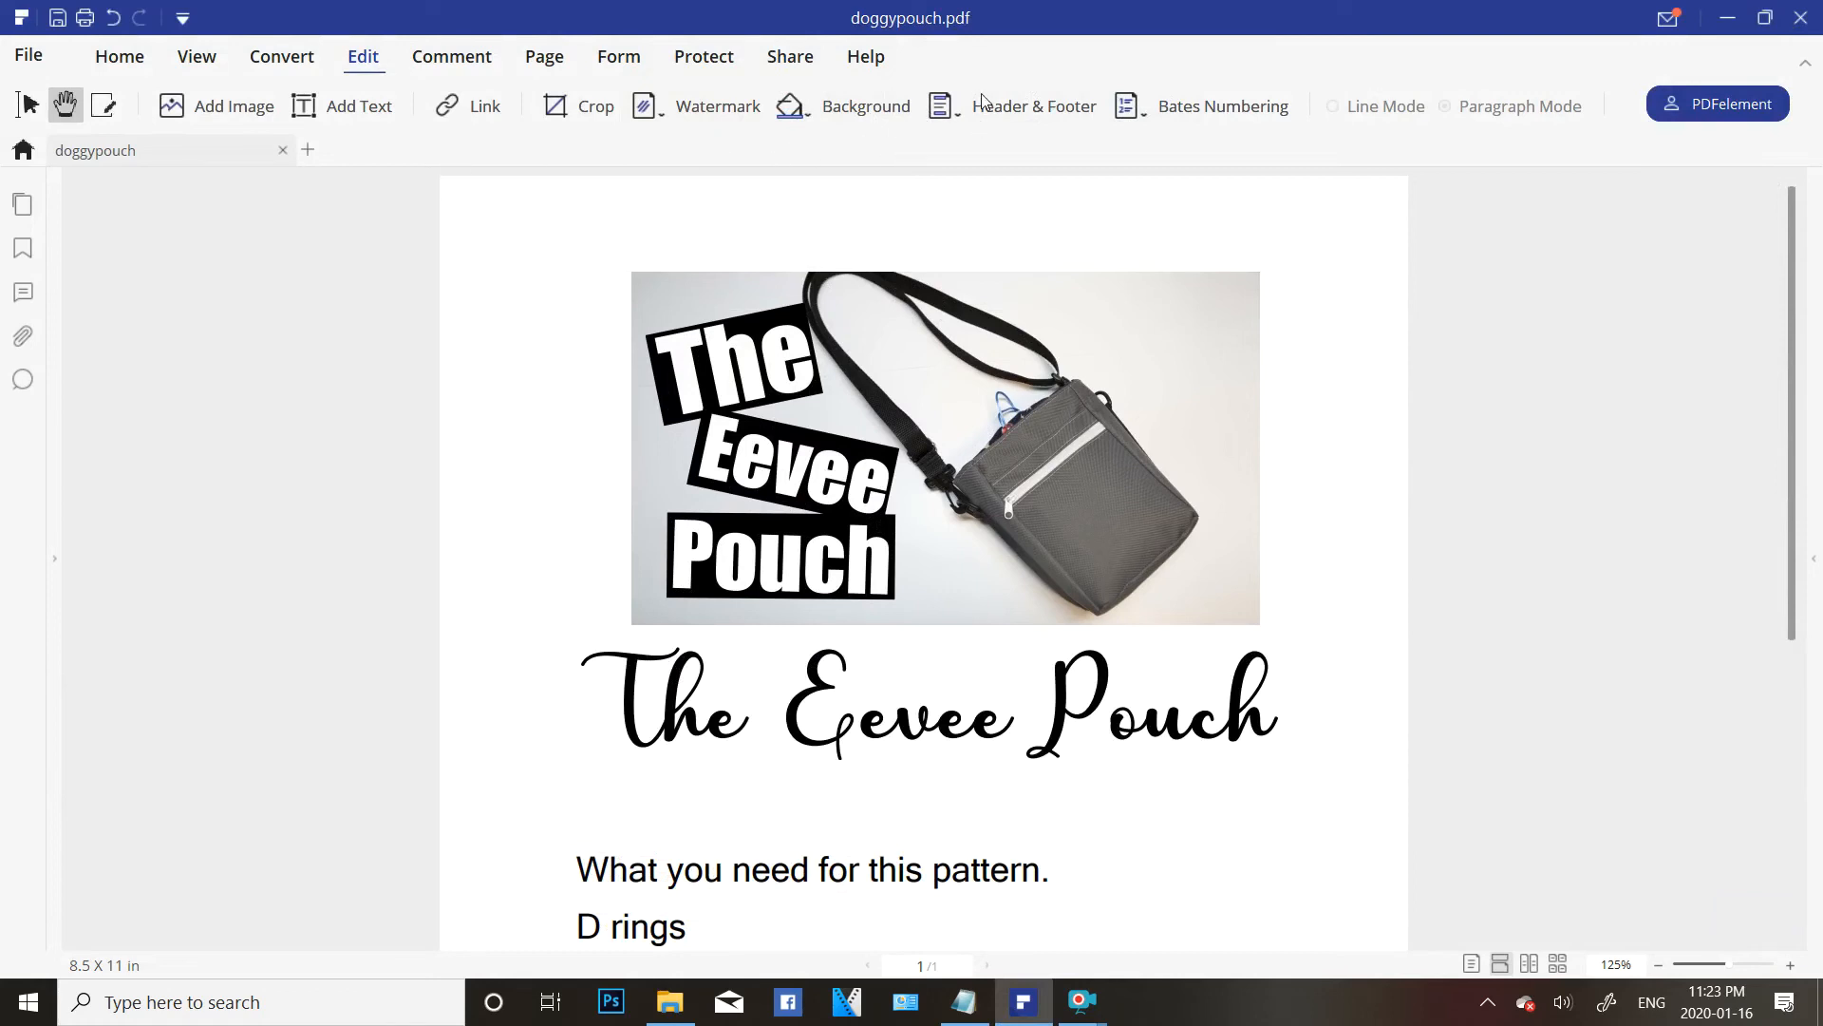
{"action": "scroll", "coordinate": [1387, 139], "scroll_direction": "down", "scroll_amount": 3}
{"action": "scroll", "coordinate": [1387, 138], "scroll_direction": "up", "scroll_amount": 3}
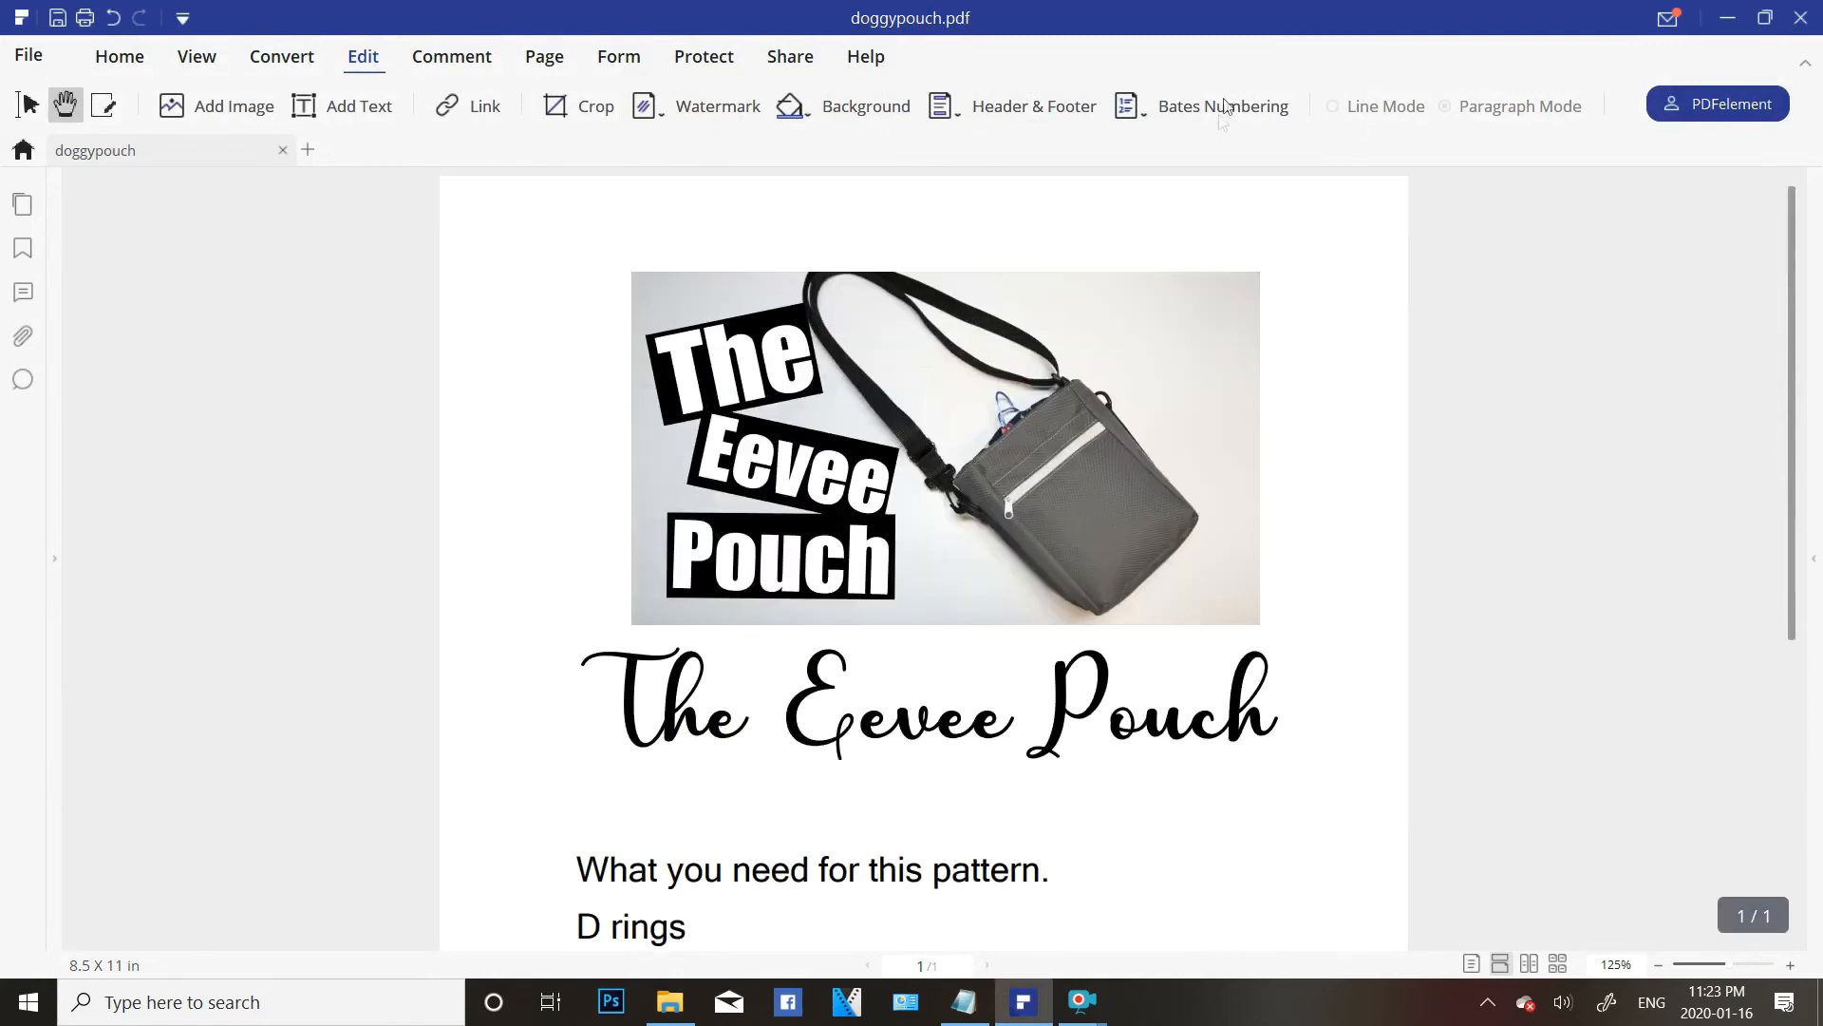
{"action": "left_click", "coordinate": [1227, 118]}
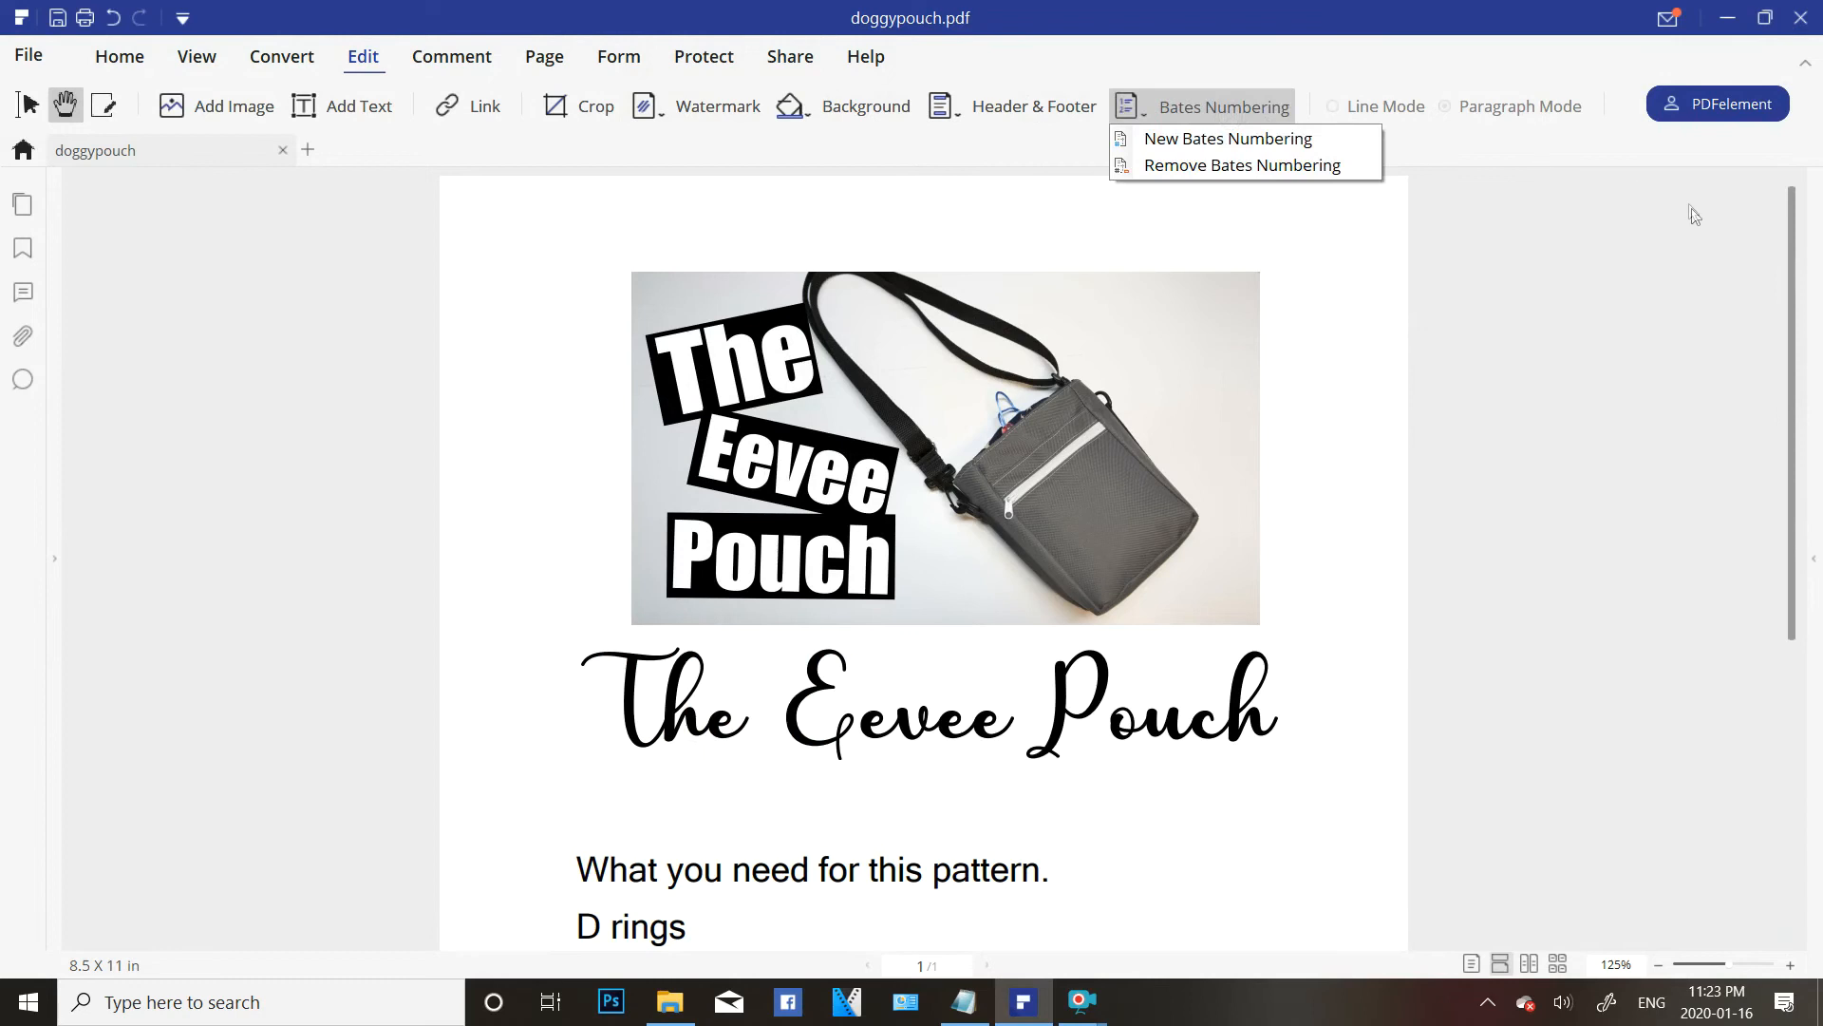
{"action": "left_click", "coordinate": [1787, 234]}
{"action": "left_click_drag", "start_coordinate": [1792, 247], "coordinate": [351, 428]}
{"action": "left_click", "coordinate": [104, 106]}
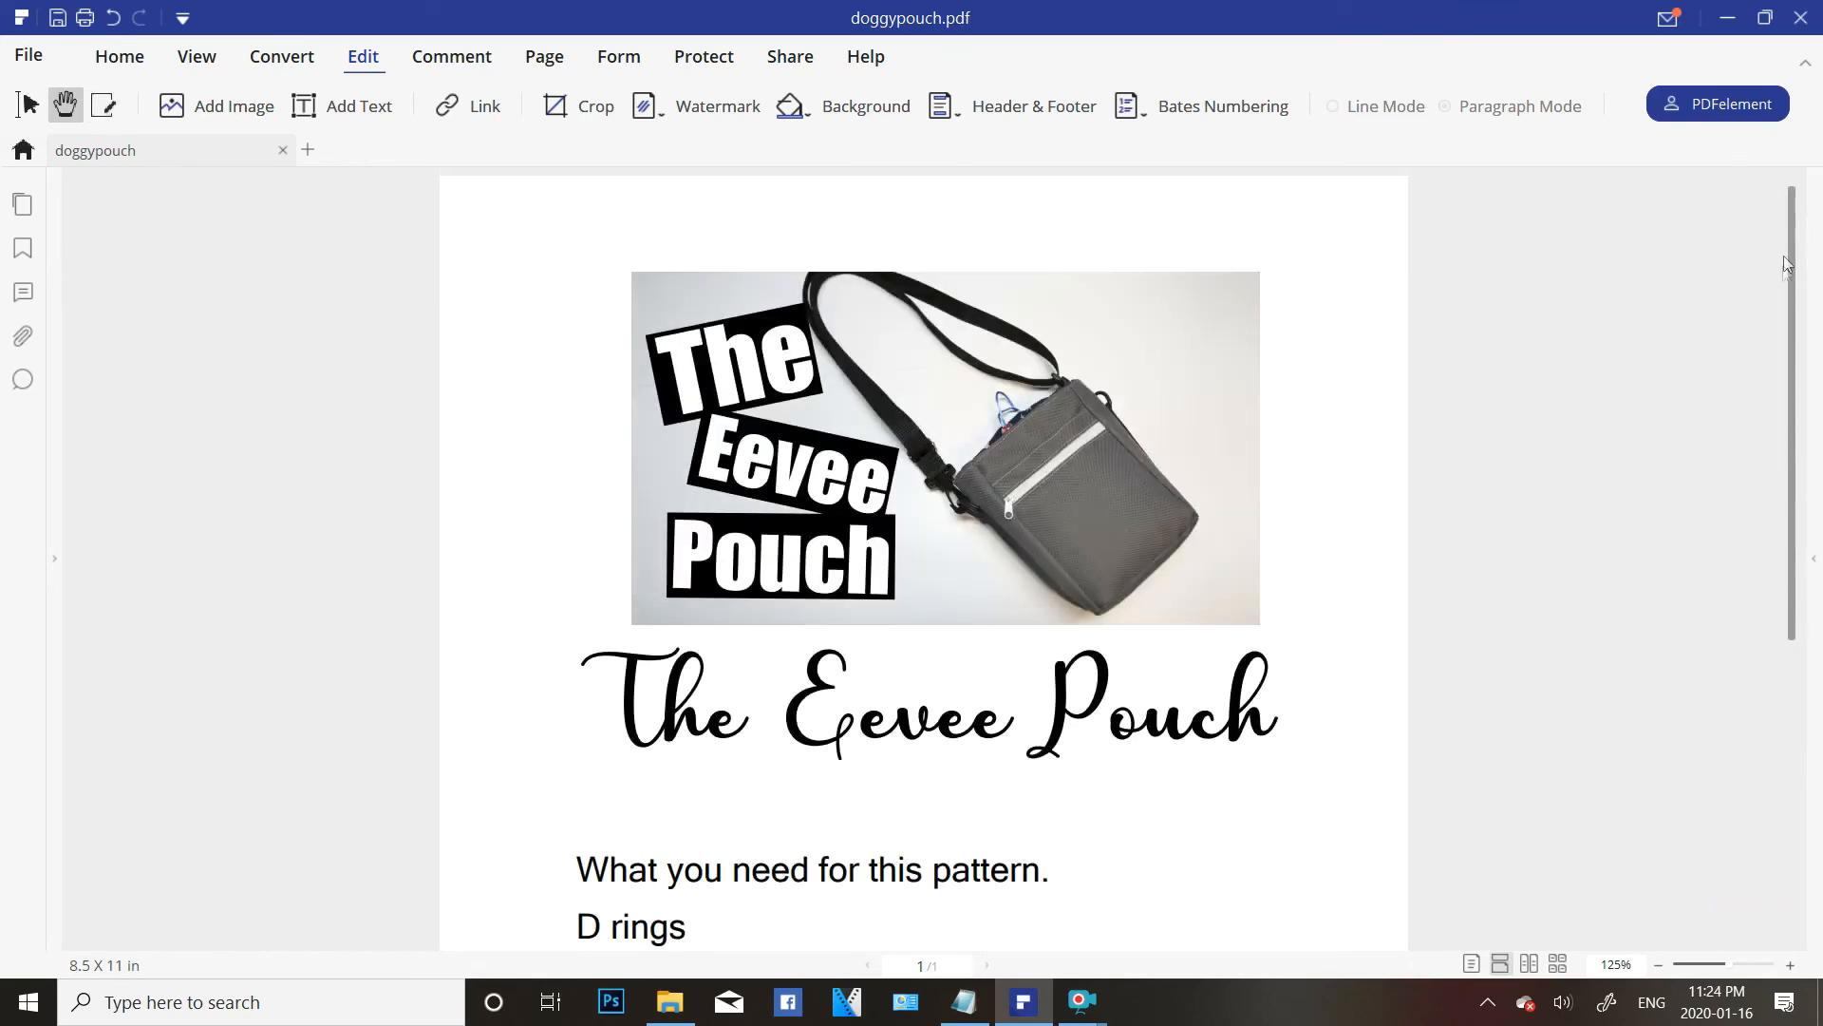
{"action": "scroll", "coordinate": [1743, 323], "scroll_direction": "down", "scroll_amount": 2}
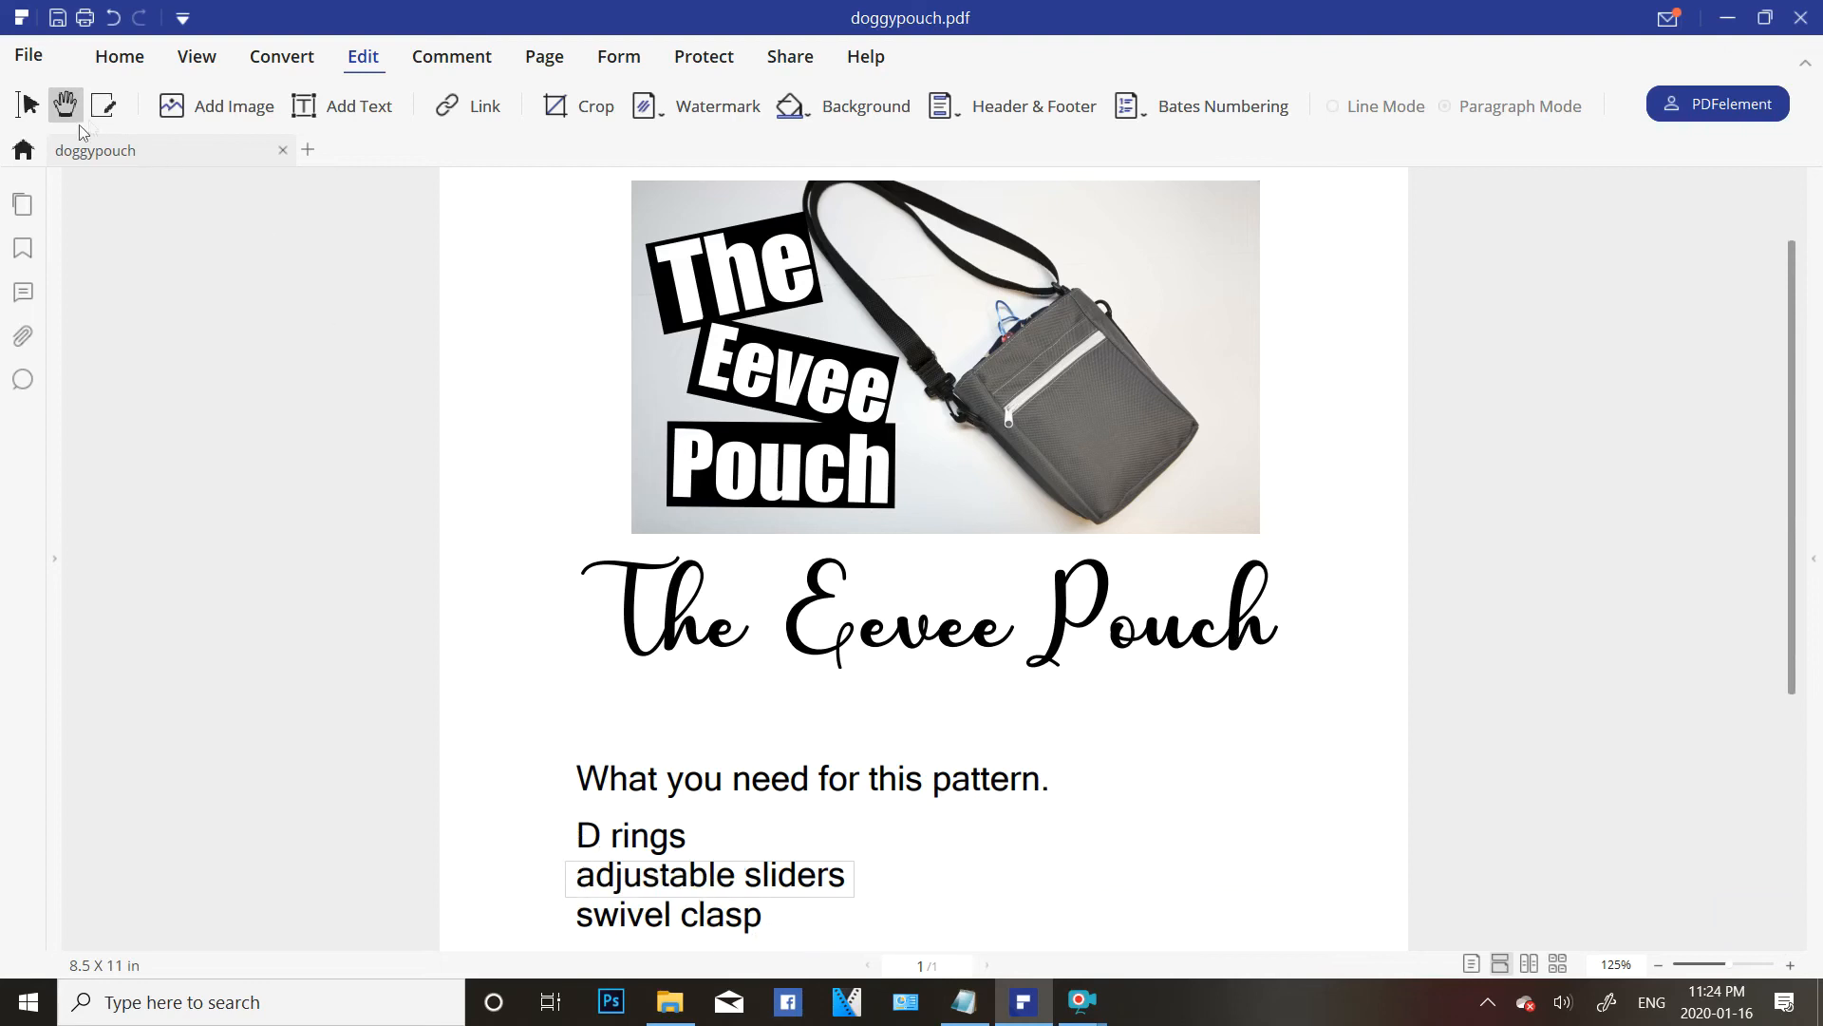
Select the supplies text, view the settings for new Bates numbering, and leave them and text editing without applying any numbering.
{"action": "left_click", "coordinate": [104, 107]}
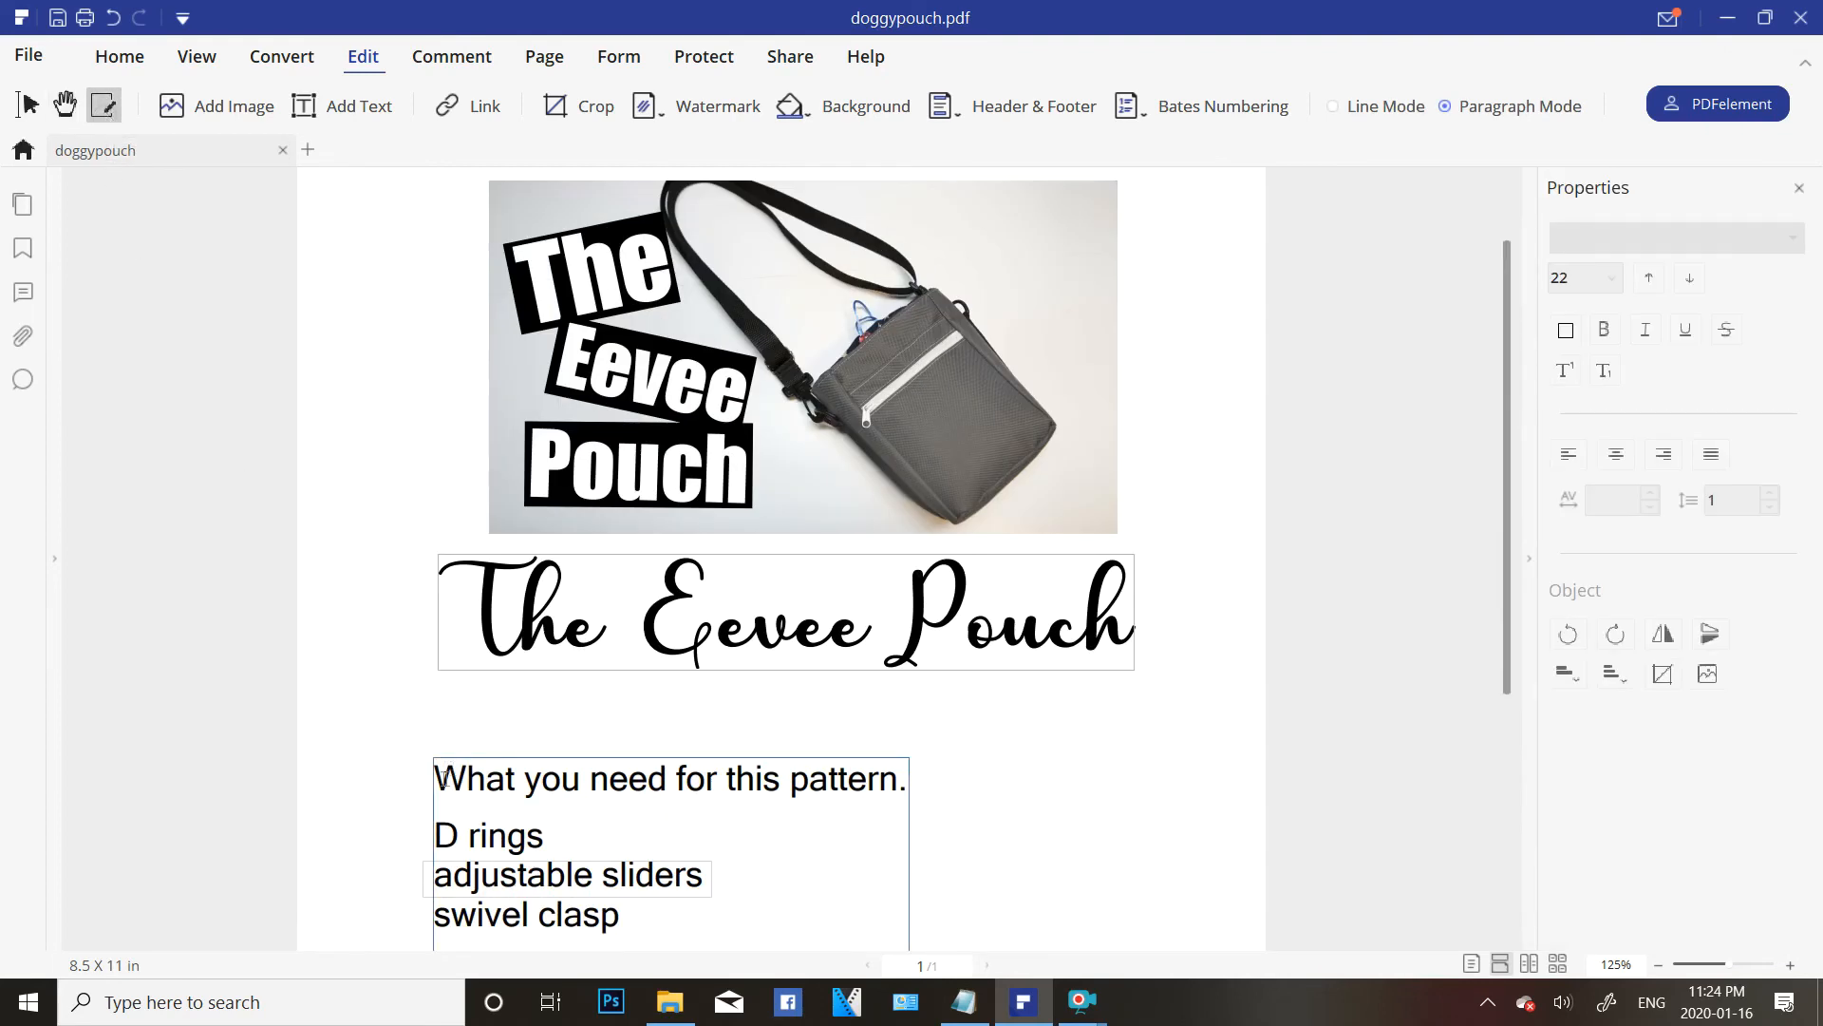
{"action": "left_click_drag", "start_coordinate": [437, 774], "coordinate": [672, 903]}
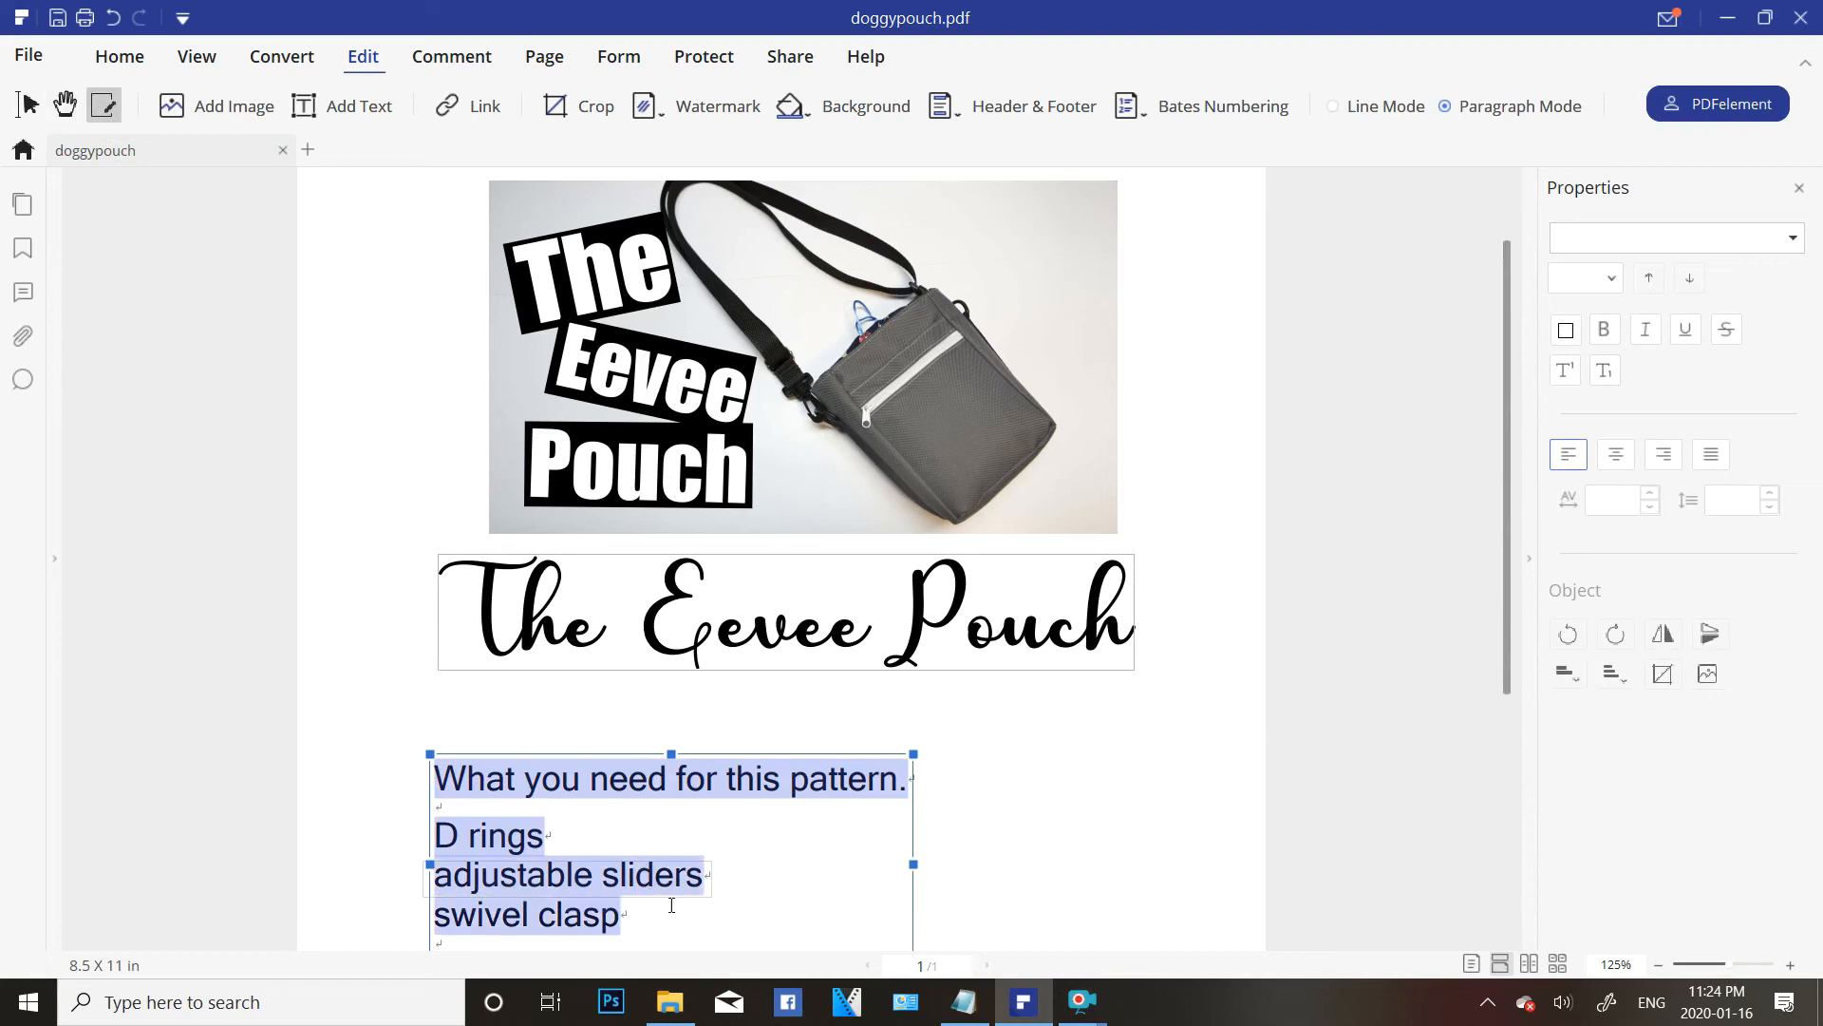
{"action": "left_click", "coordinate": [1202, 112]}
{"action": "left_click", "coordinate": [1219, 141]}
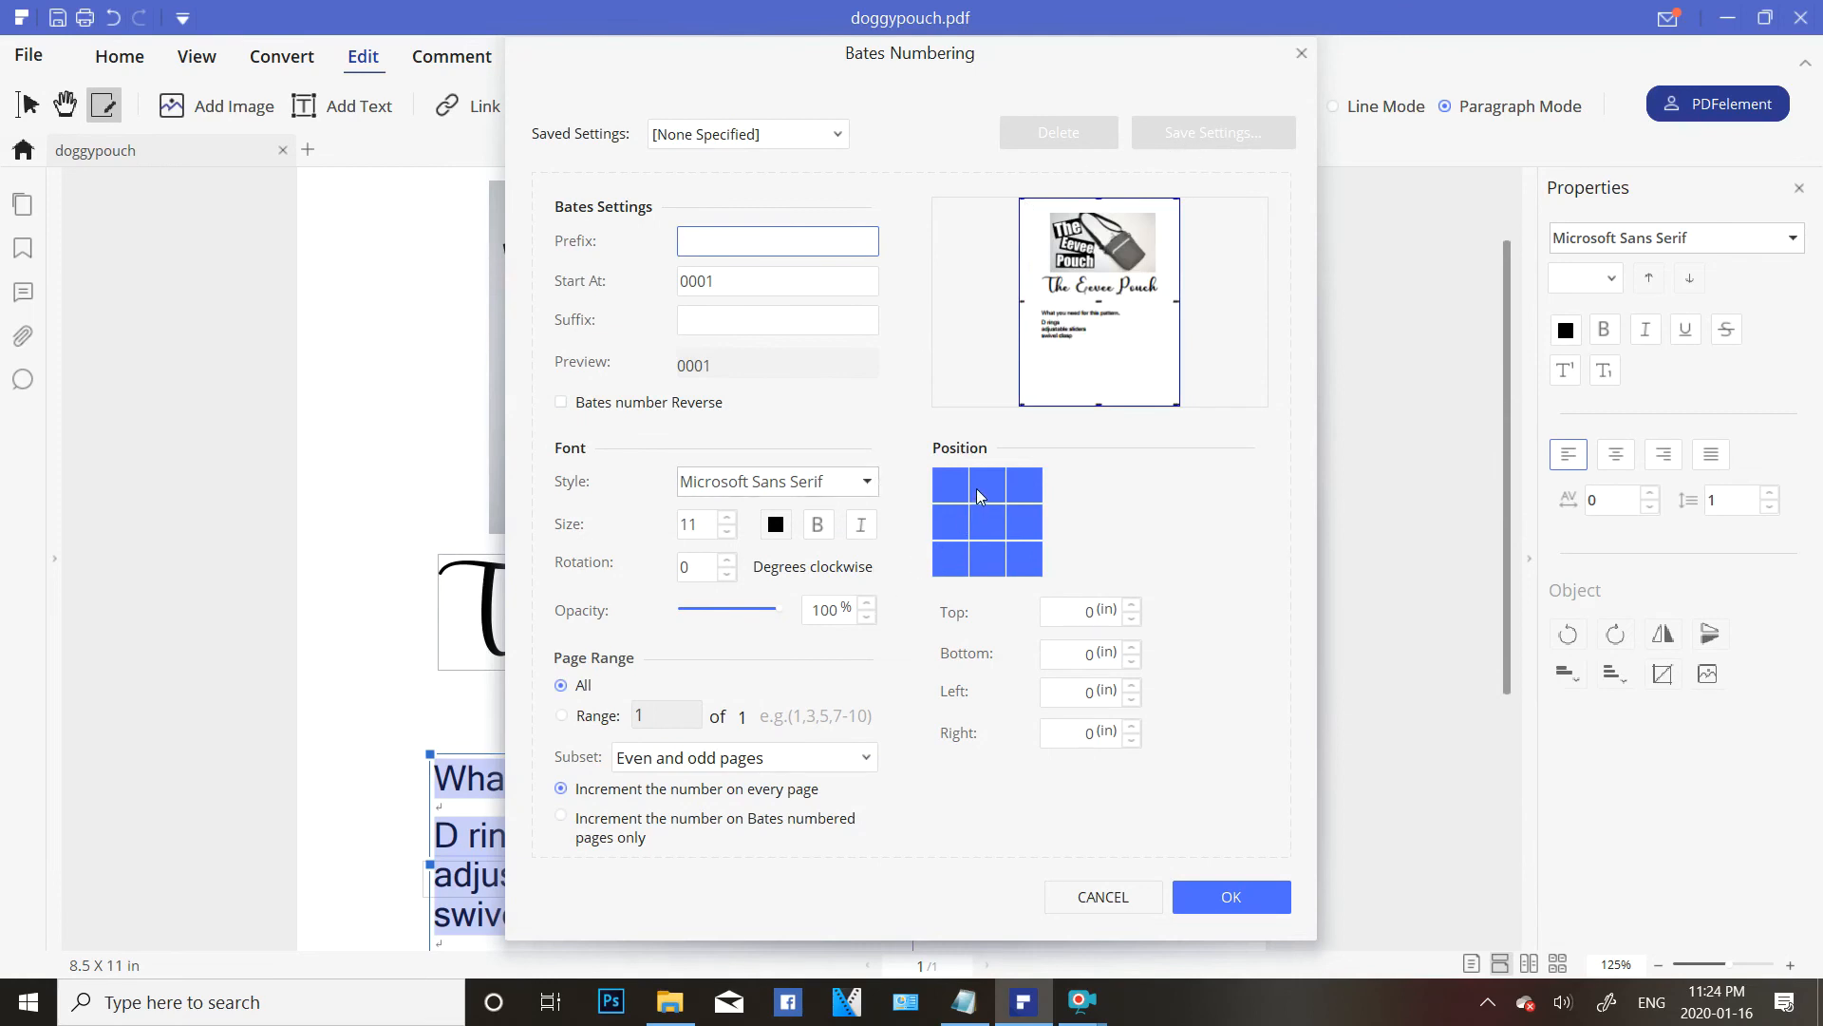
{"action": "left_click", "coordinate": [1301, 54]}
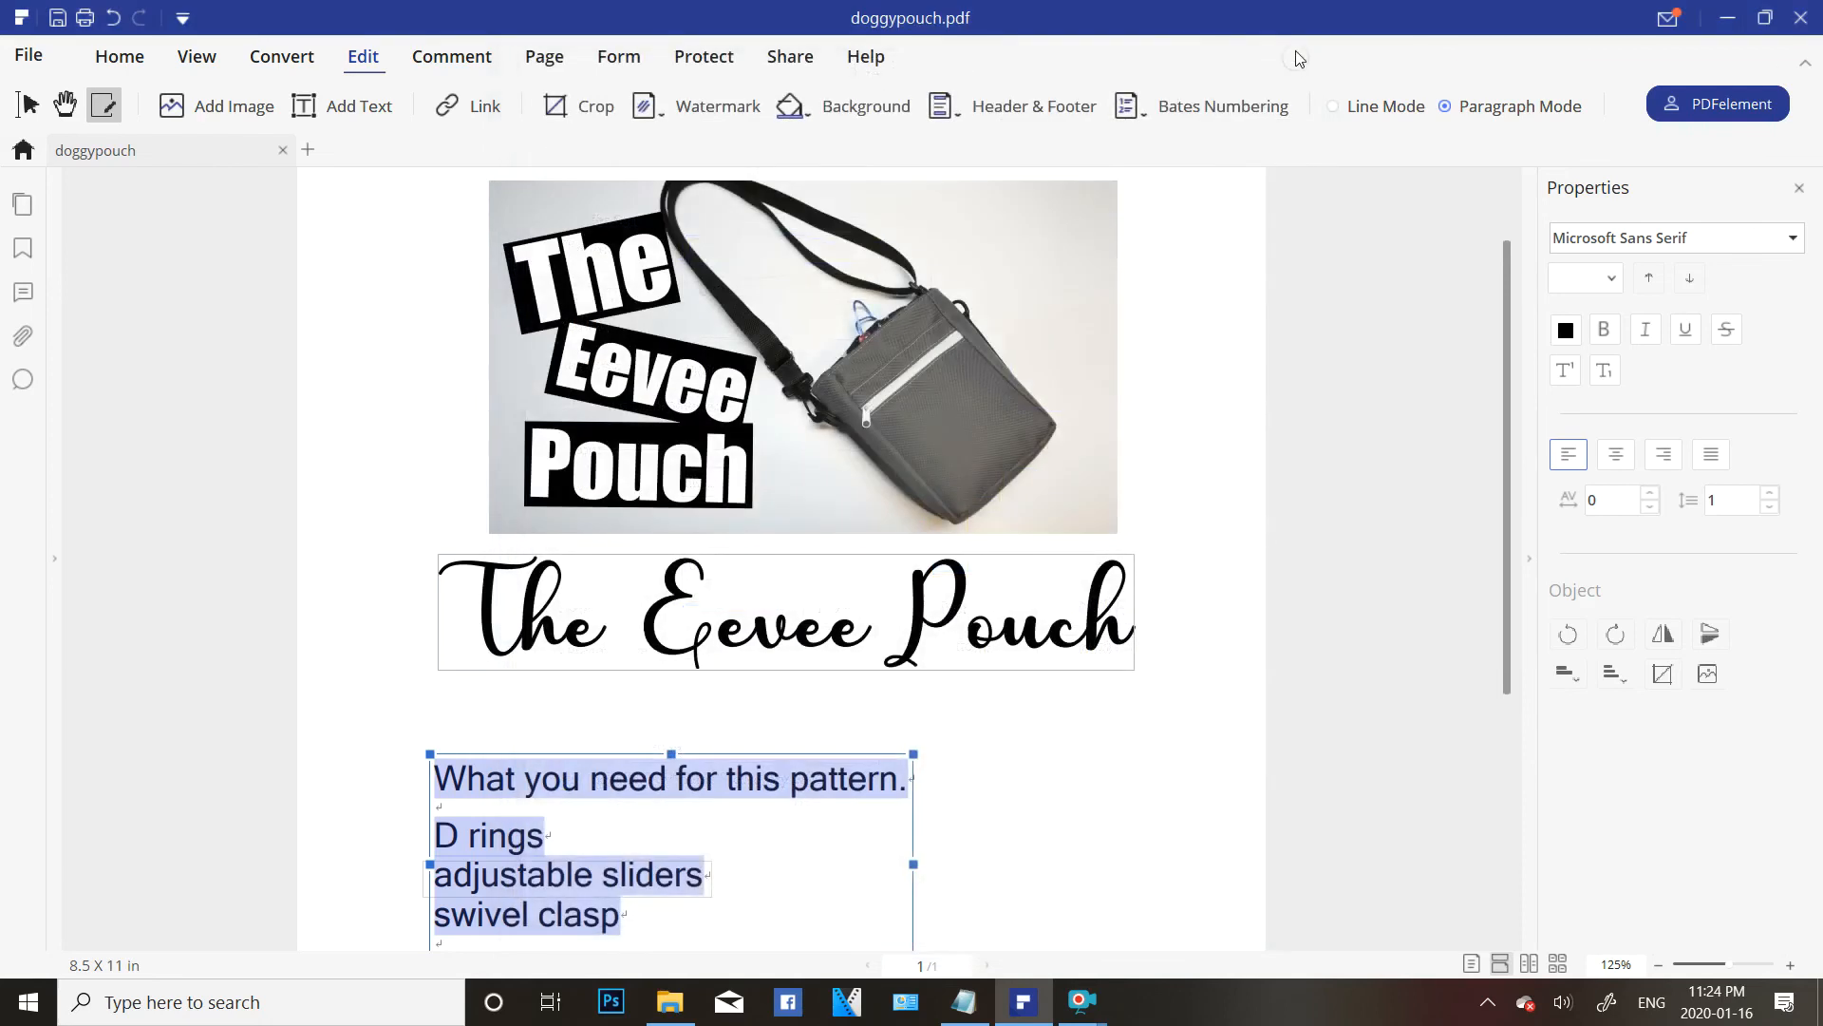
{"action": "left_click", "coordinate": [29, 105]}
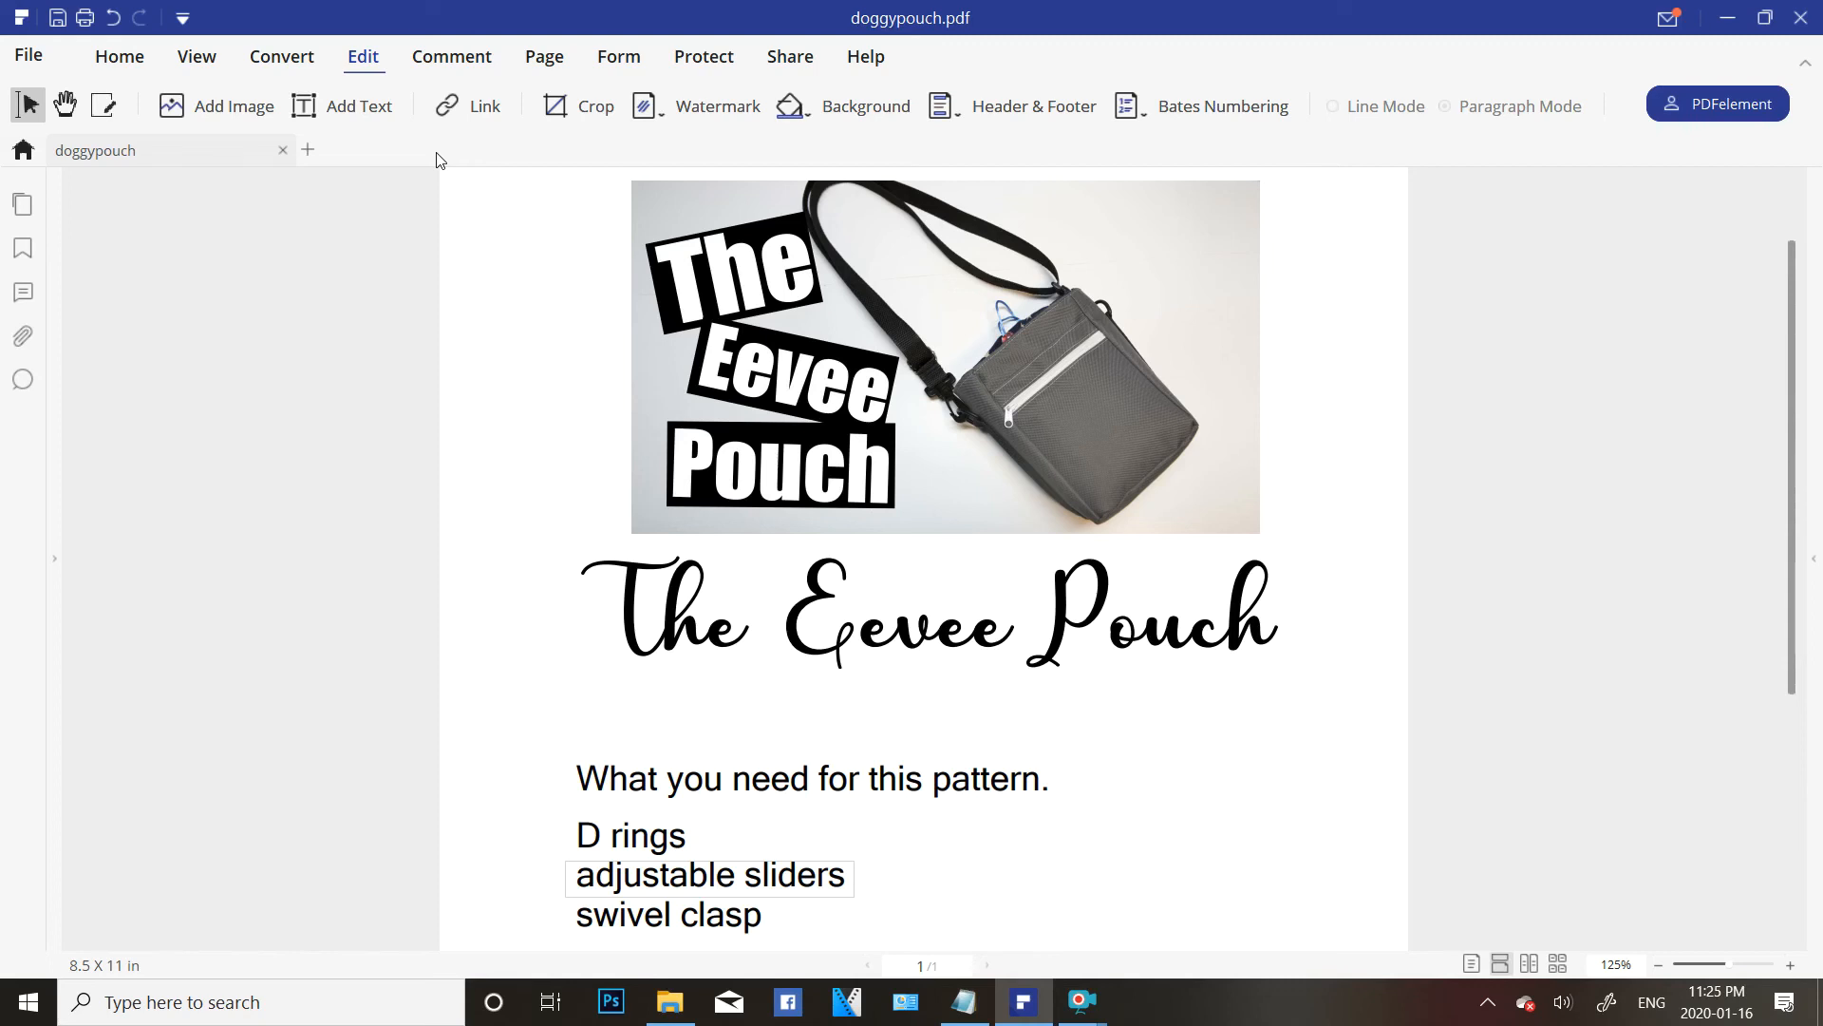
{"action": "left_click", "coordinate": [542, 68]}
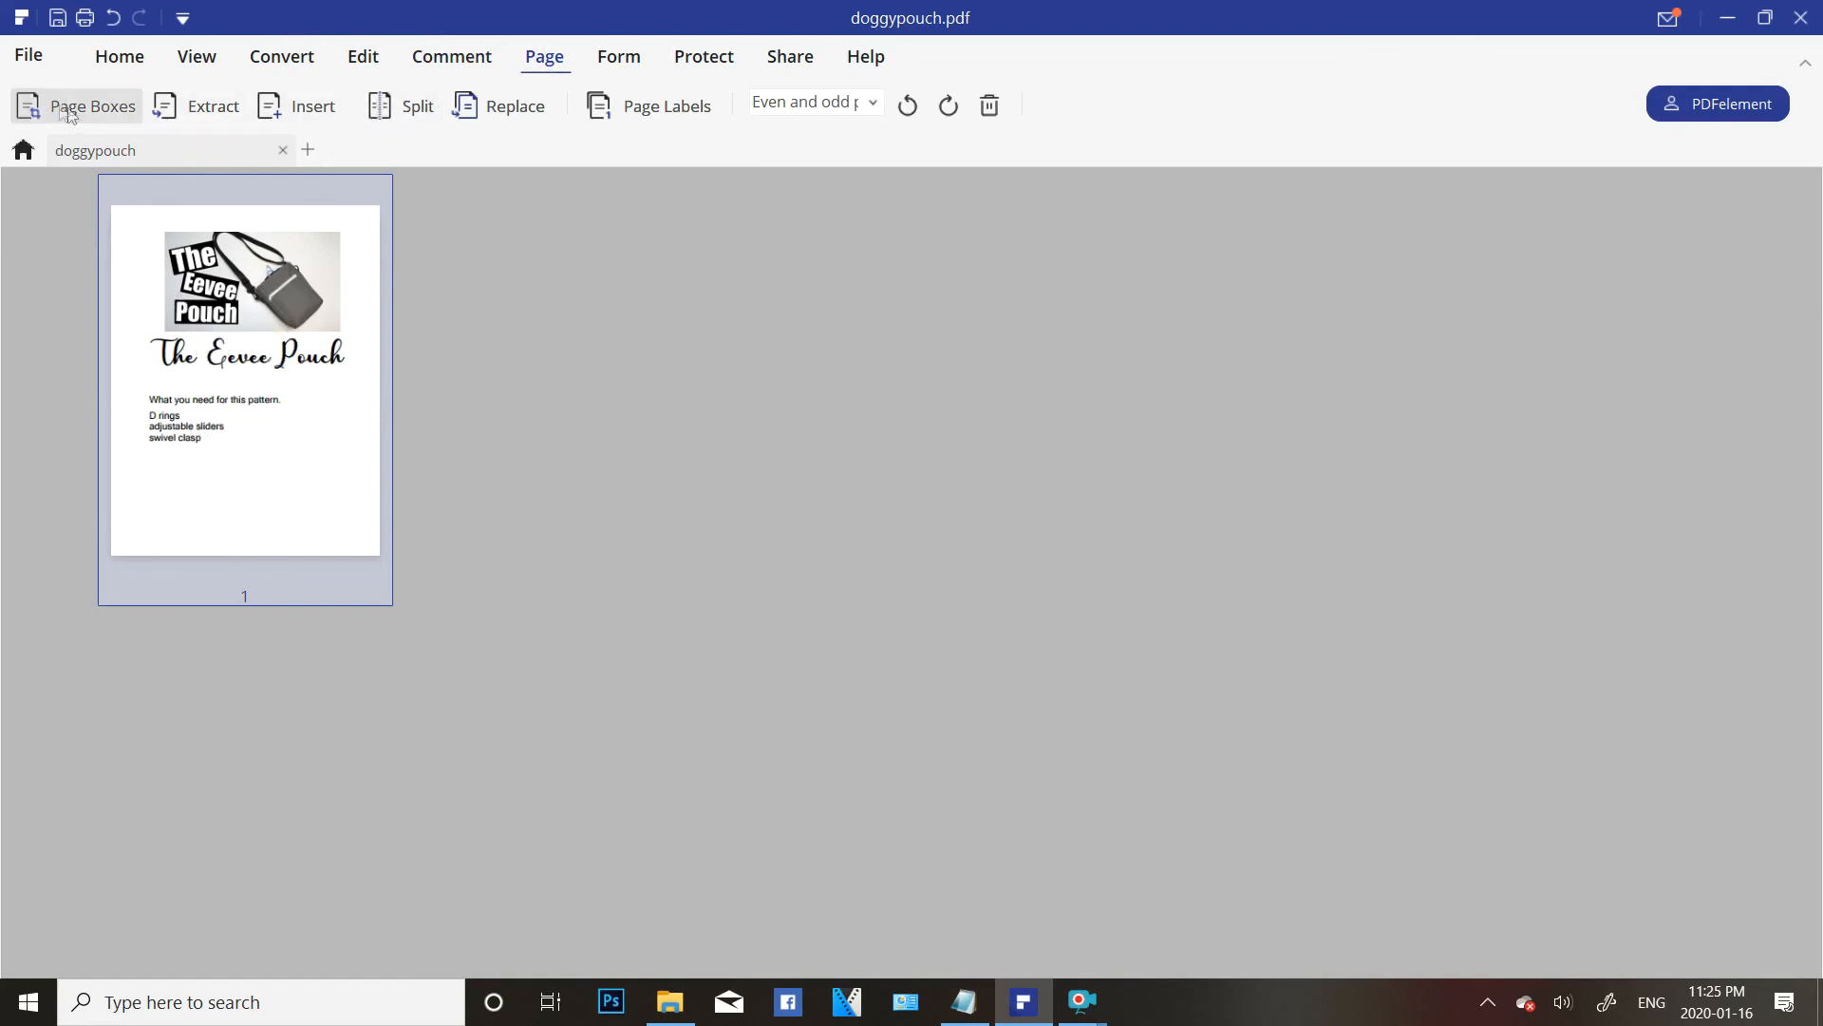
{"action": "left_click", "coordinate": [458, 61]}
{"action": "left_click", "coordinate": [356, 69]}
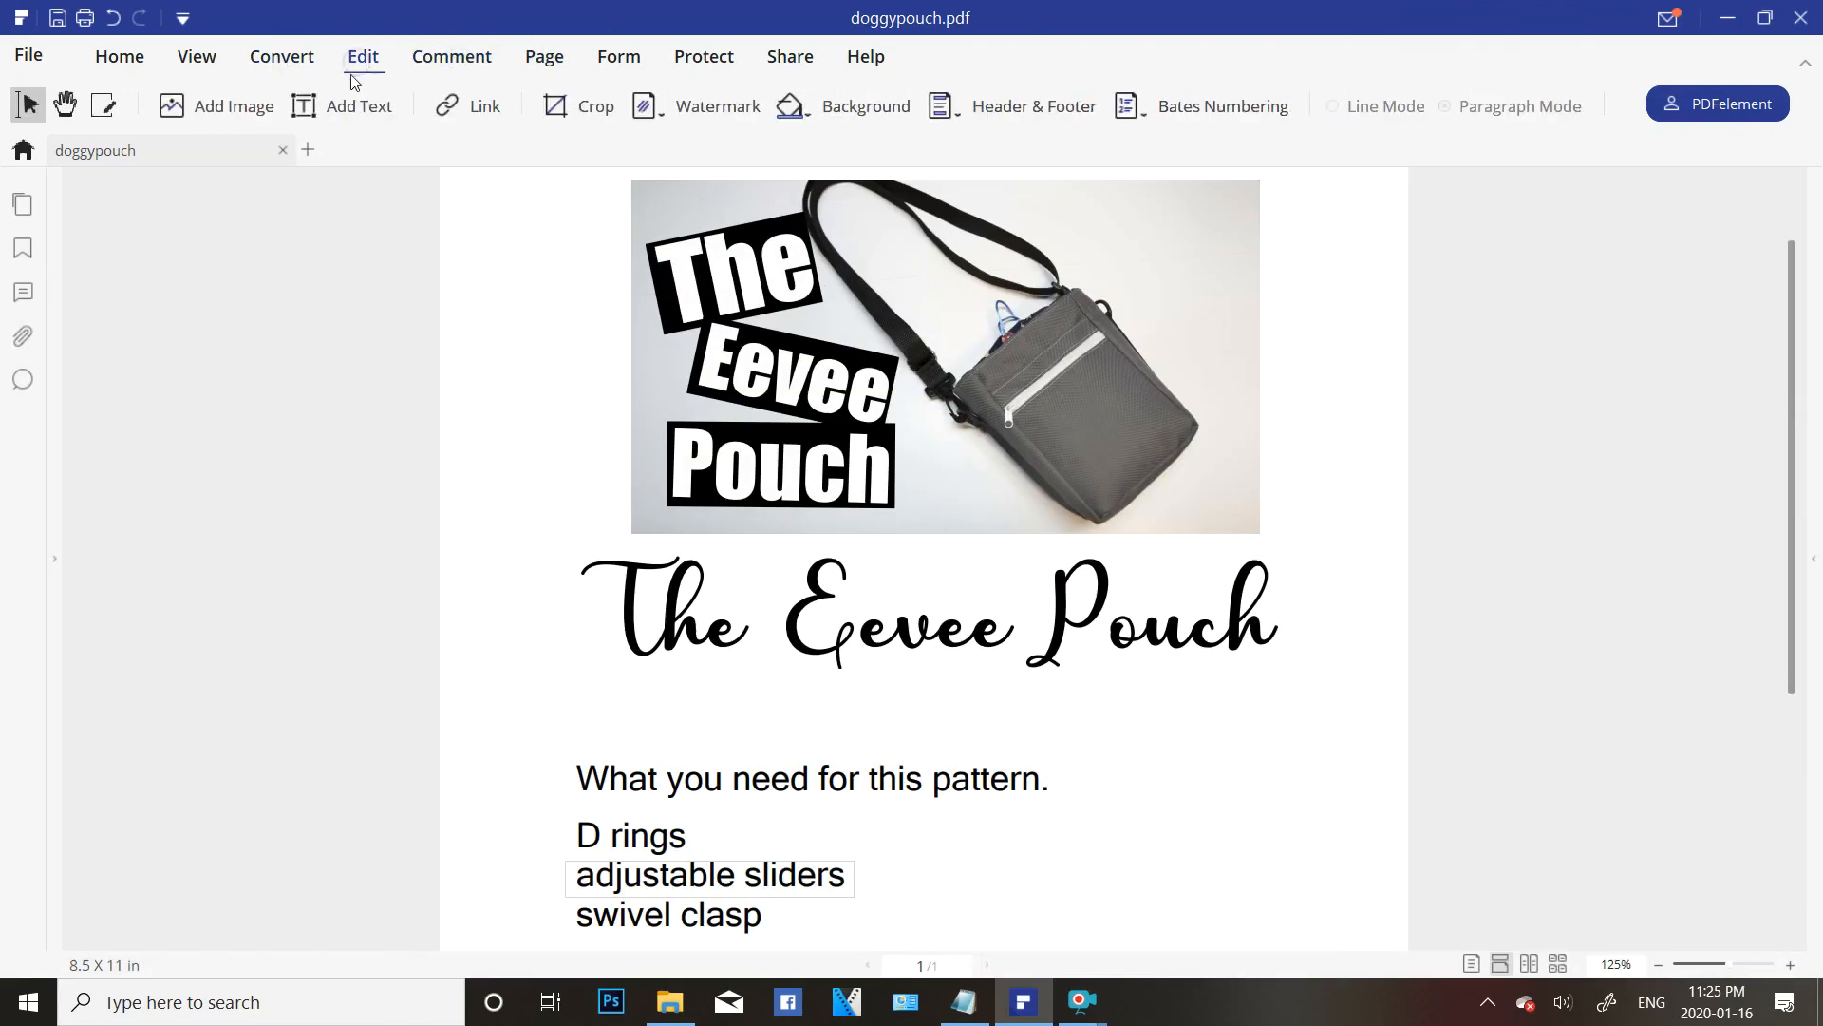
{"action": "left_click", "coordinate": [282, 59]}
{"action": "left_click", "coordinate": [200, 57]}
{"action": "left_click", "coordinate": [288, 64]}
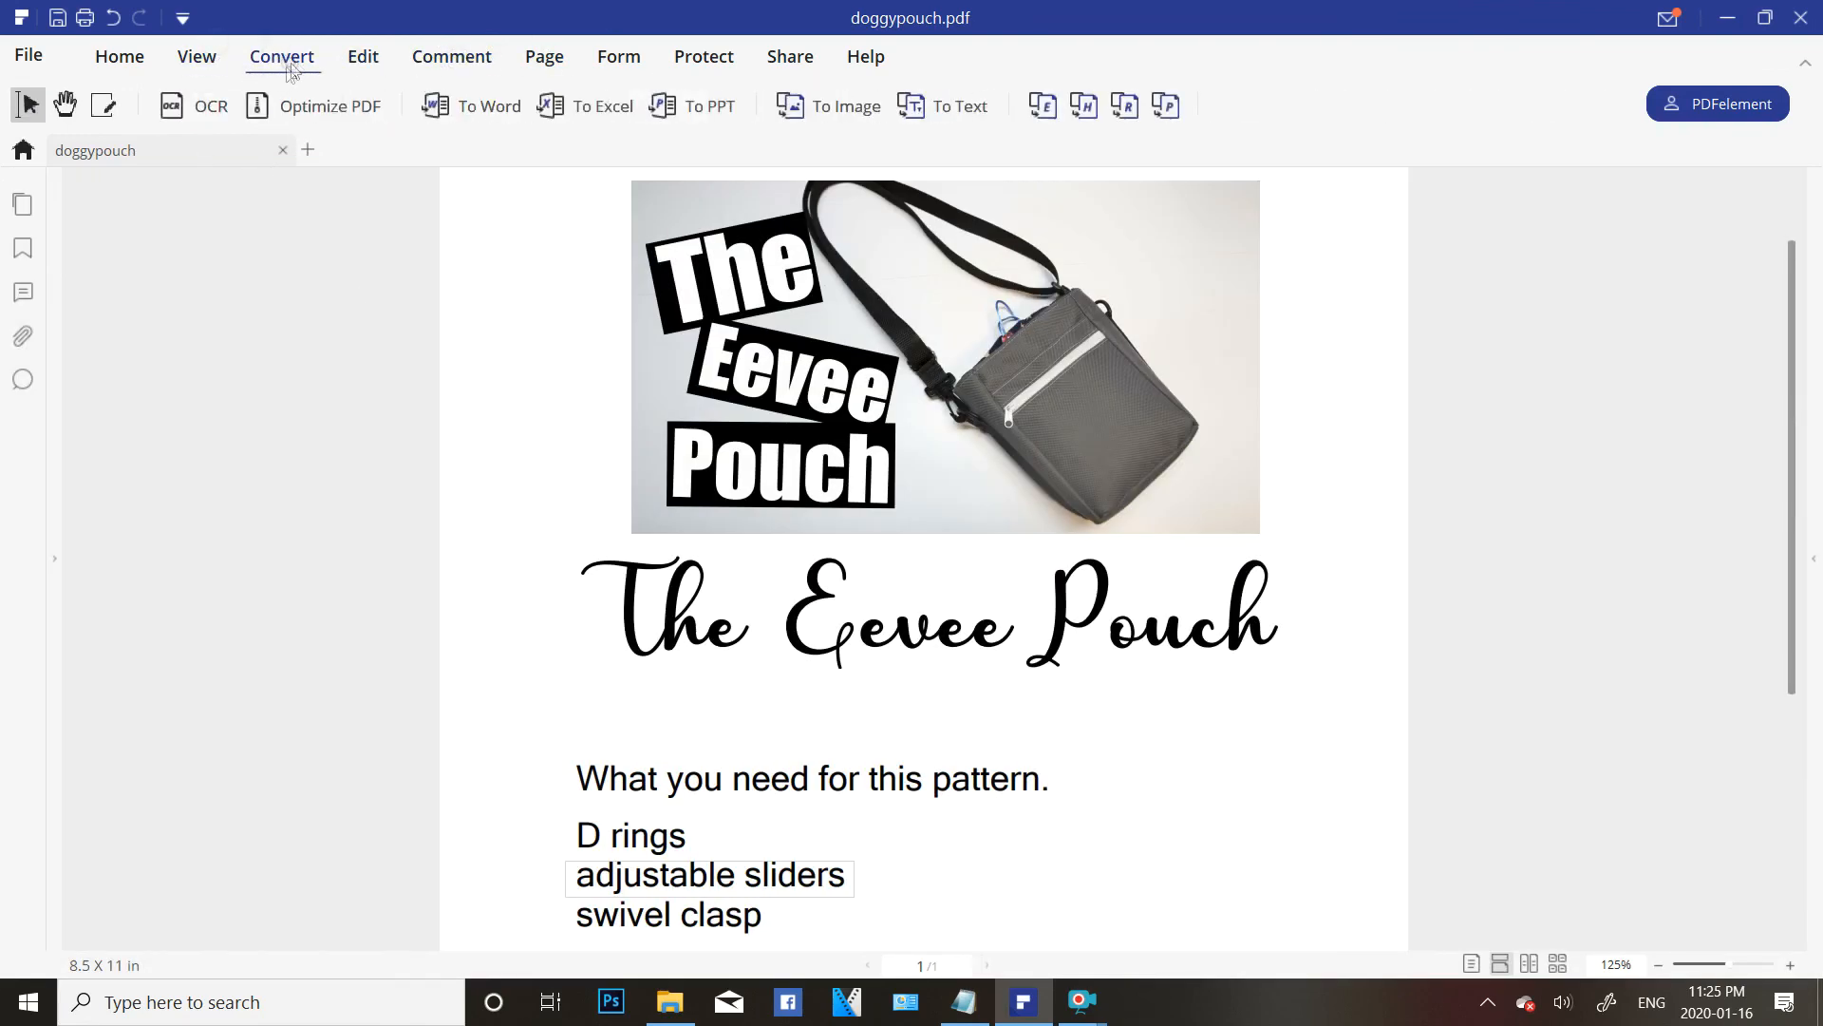
{"action": "left_click", "coordinate": [122, 57]}
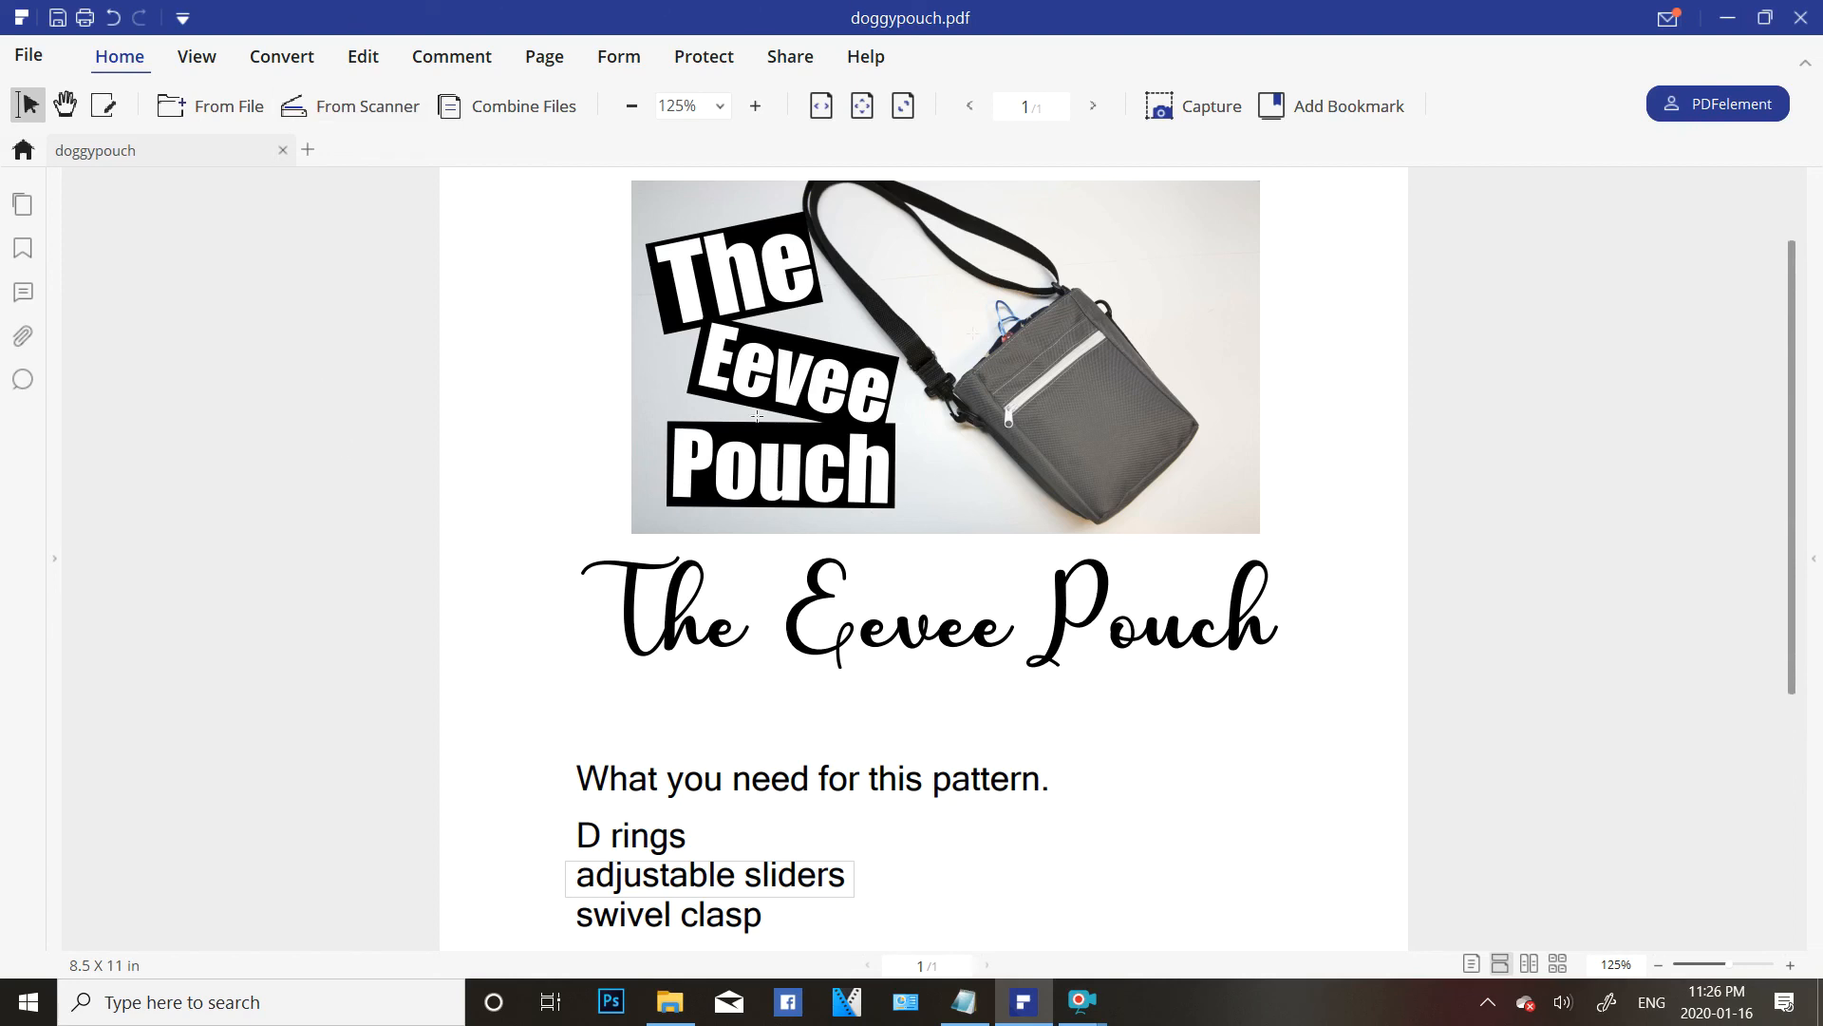
{"action": "mouse_move", "coordinate": [1083, 1018]}
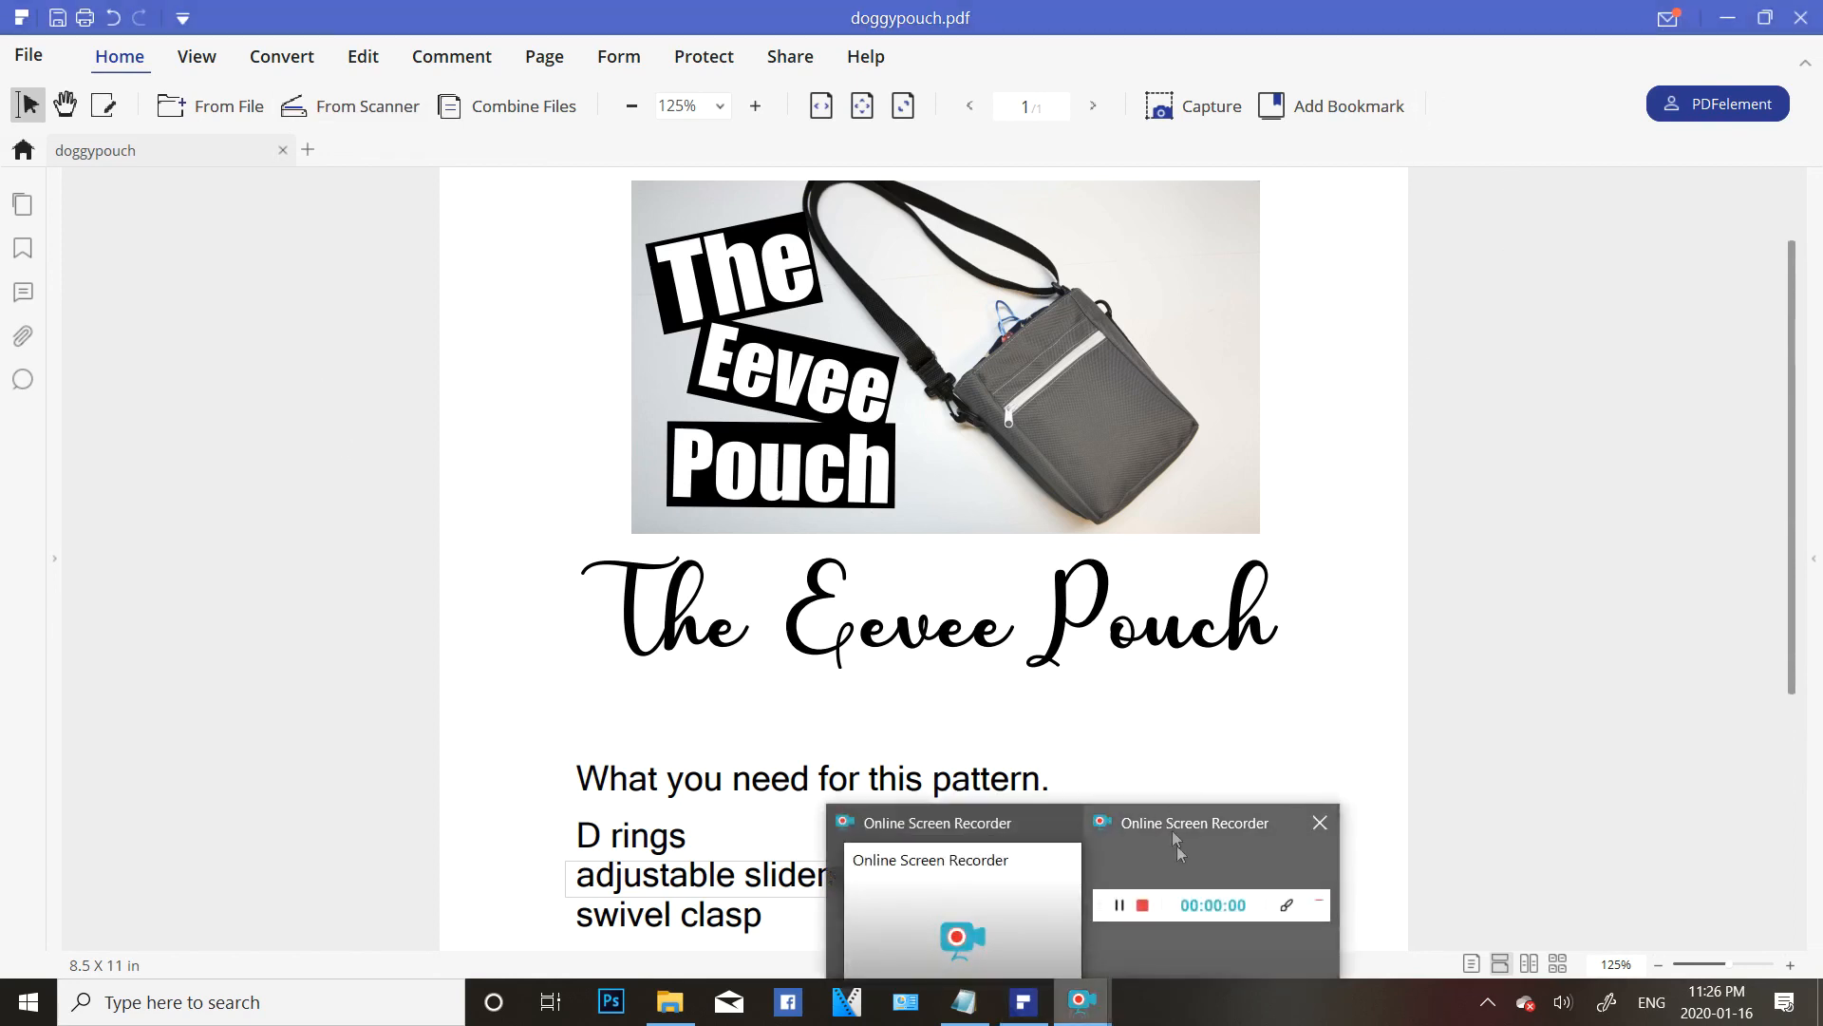
{"action": "left_click", "coordinate": [1187, 879]}
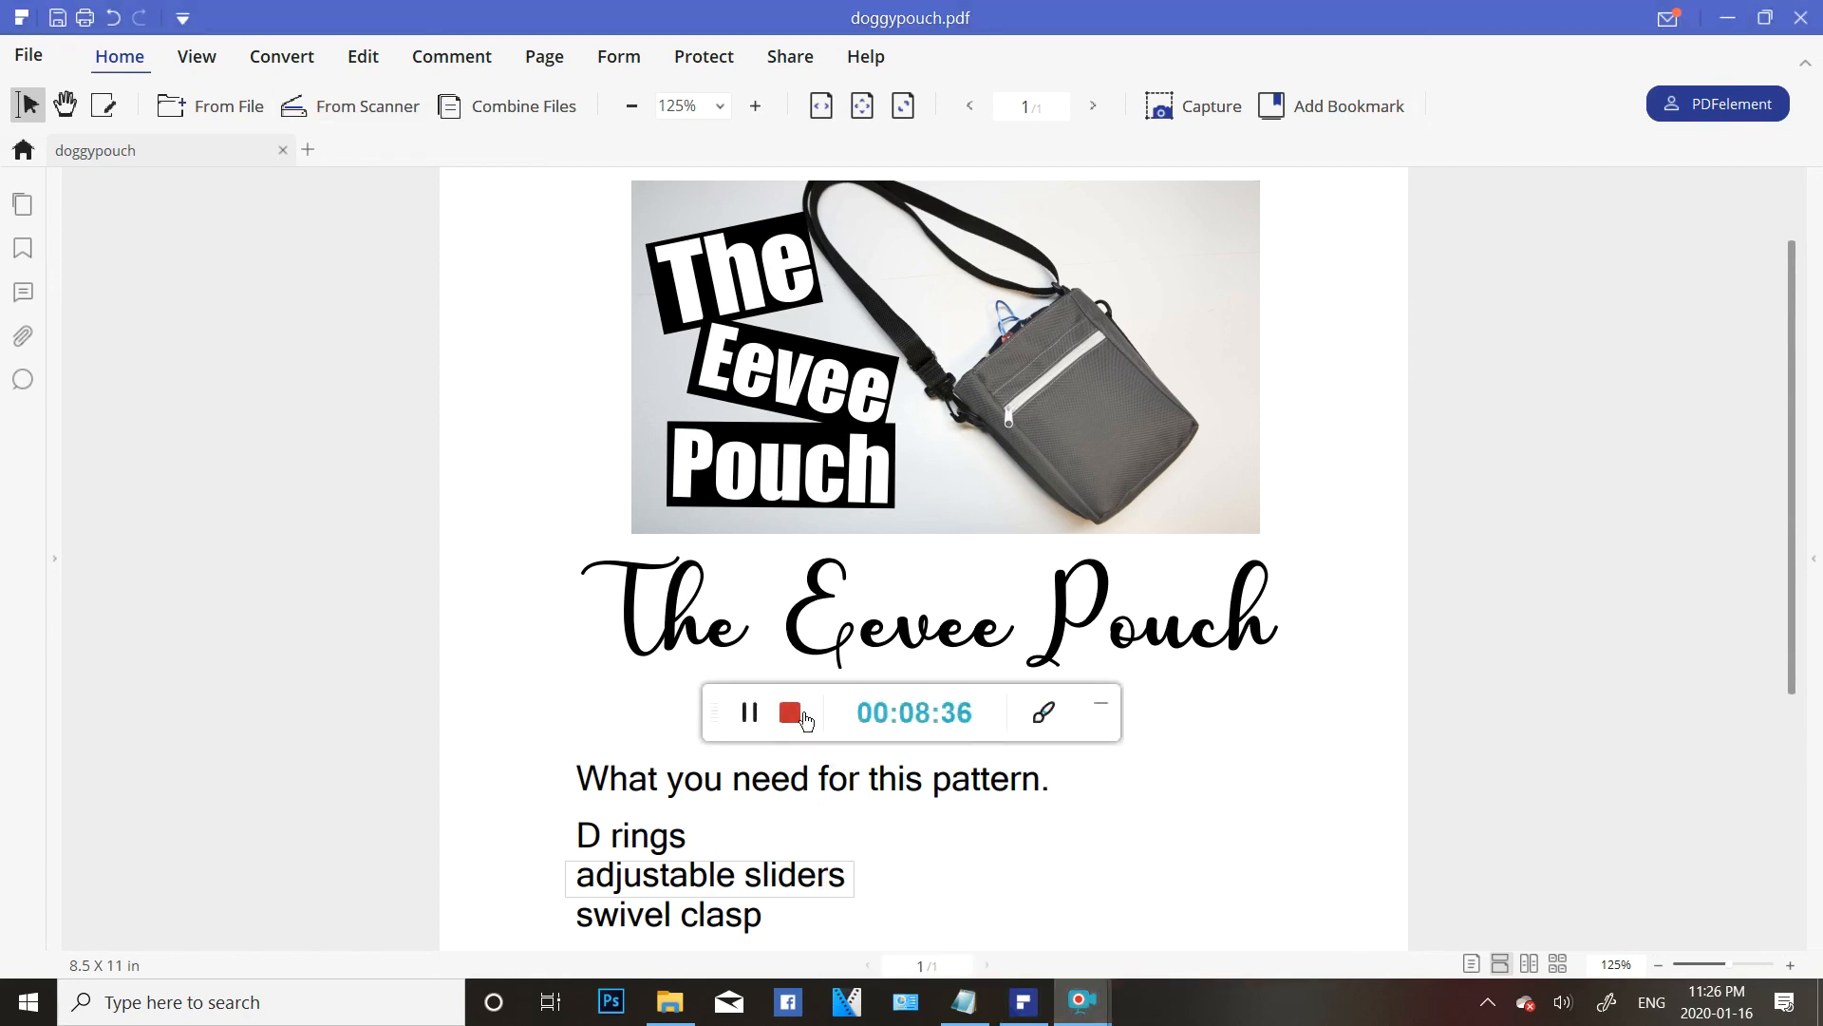